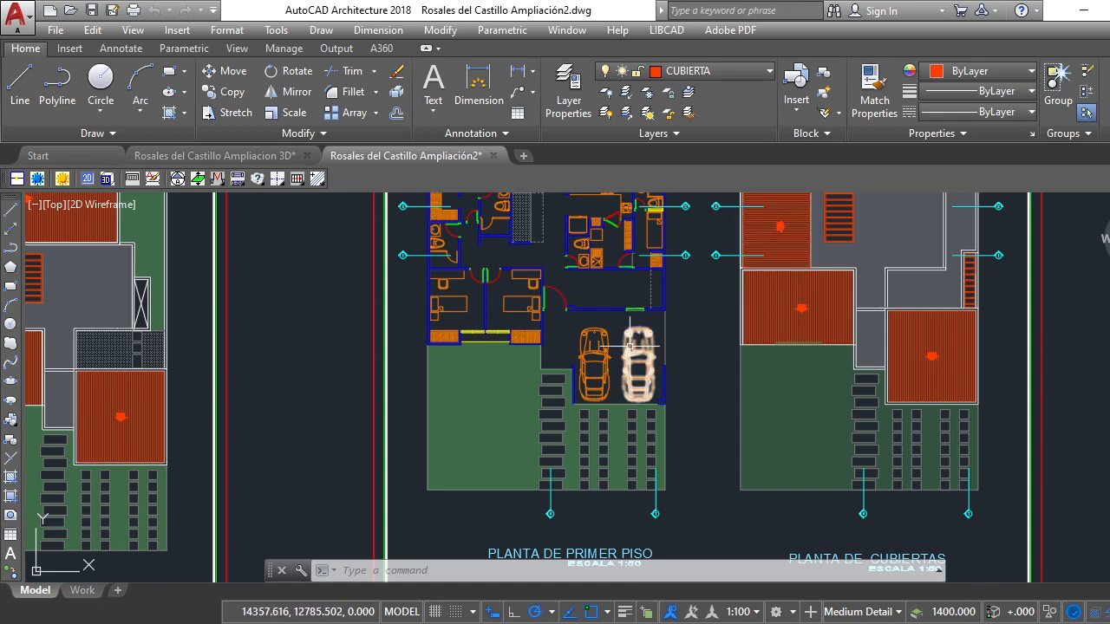
Examine the first-floor plan on the middle sheet, from the overall sheet layout down to the living, kitchen and bathroom areas
scroll(665, 339, down, 5)
scroll(665, 339, up, 6)
scroll(665, 340, down, 5)
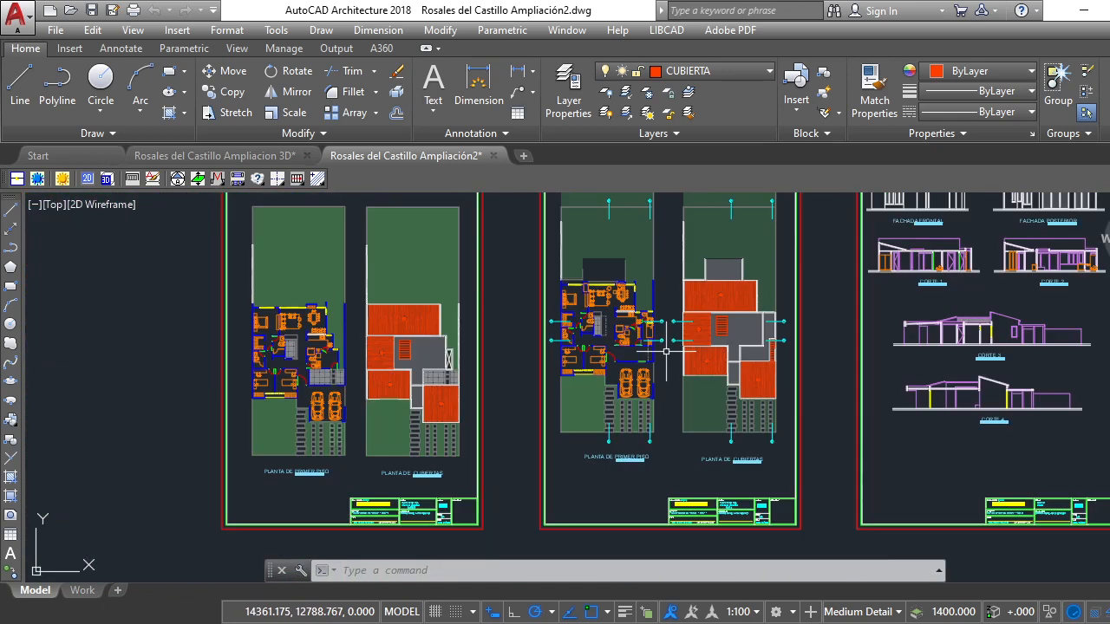
scroll(666, 351, up, 3)
scroll(666, 349, down, 3)
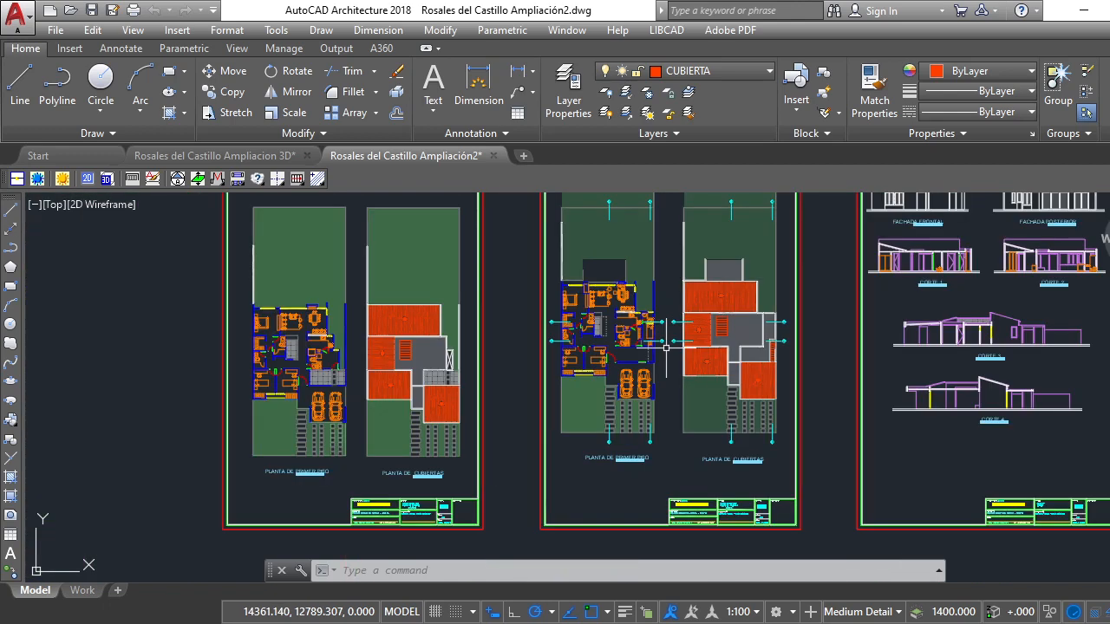
scroll(616, 312, up, 5)
scroll(603, 304, down, 4)
scroll(577, 321, up, 2)
scroll(580, 322, up, 3)
scroll(583, 347, down, 3)
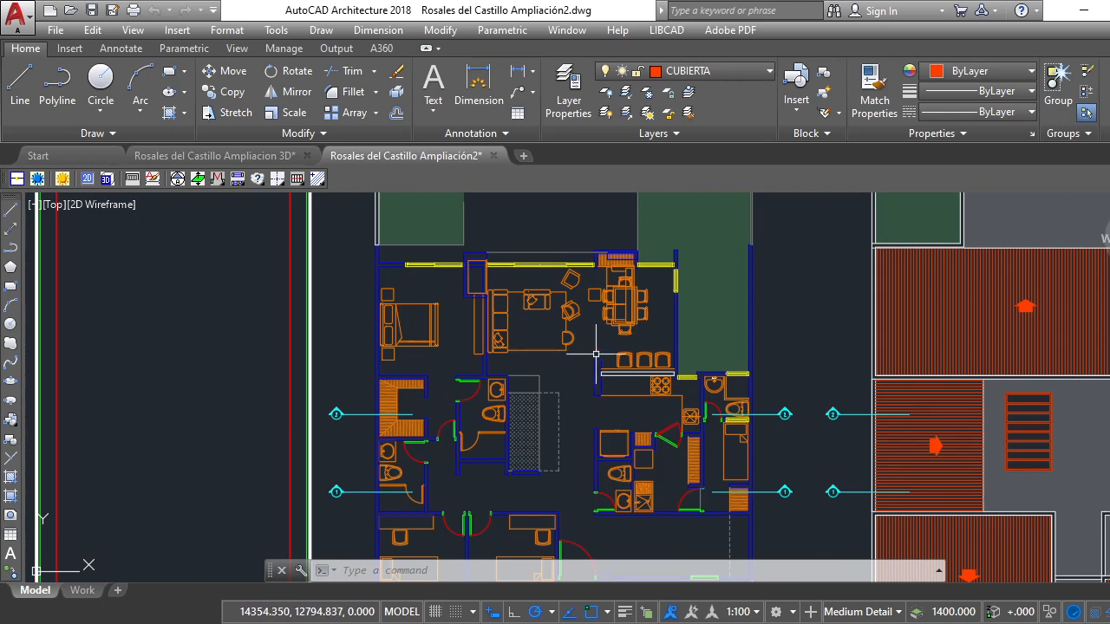
scroll(594, 351, up, 4)
scroll(589, 346, down, 6)
scroll(575, 335, up, 6)
scroll(538, 329, down, 4)
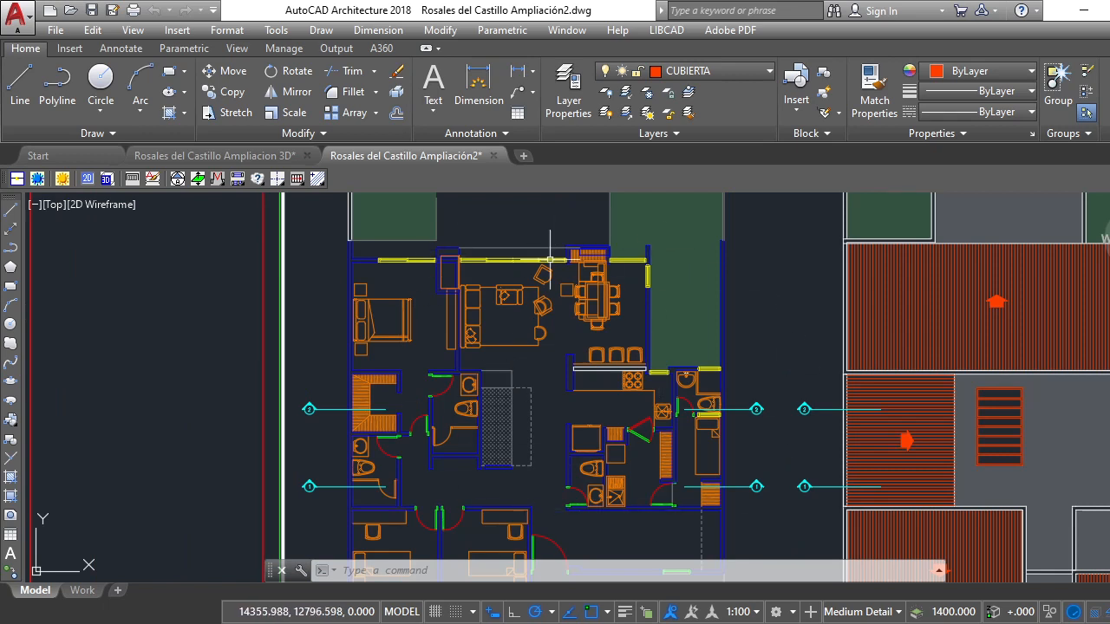
scroll(532, 364, up, 4)
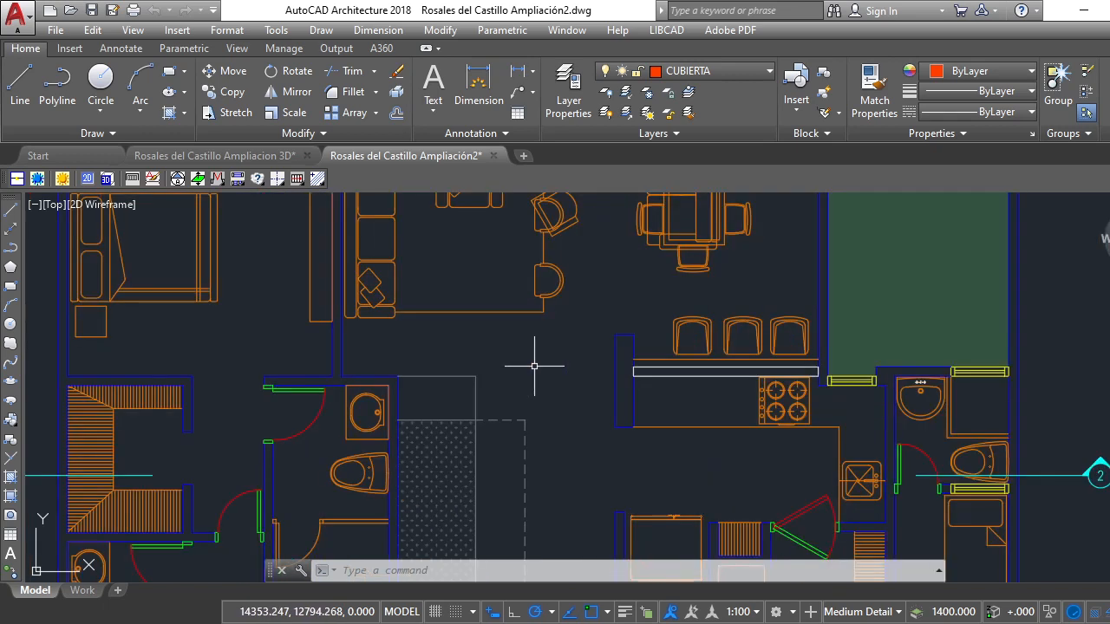
scroll(534, 366, down, 6)
scroll(534, 366, up, 8)
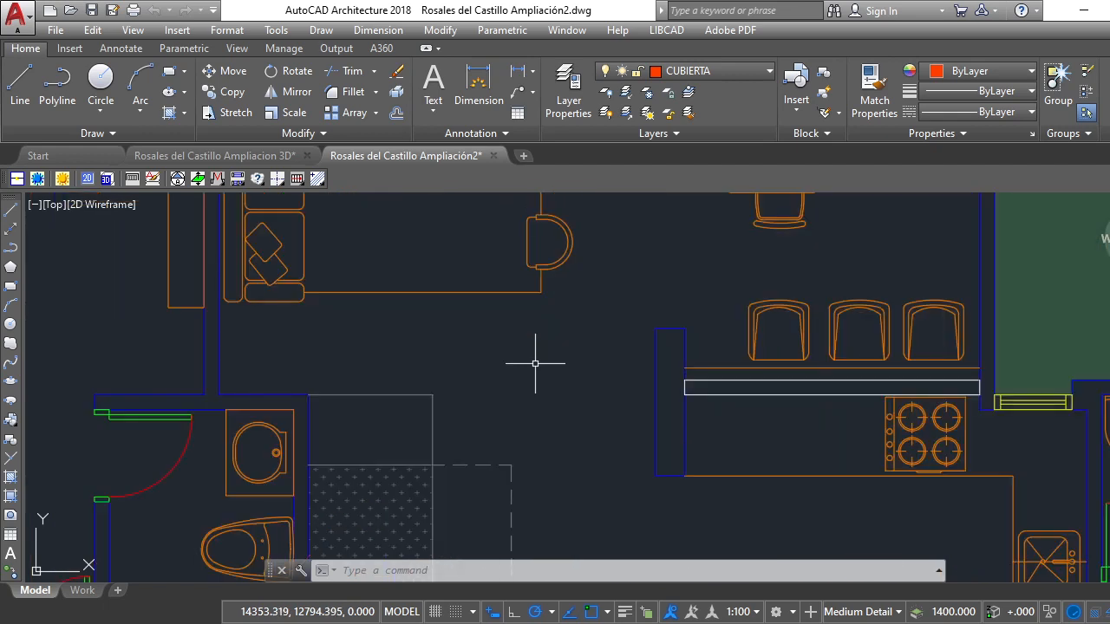
scroll(534, 366, down, 2)
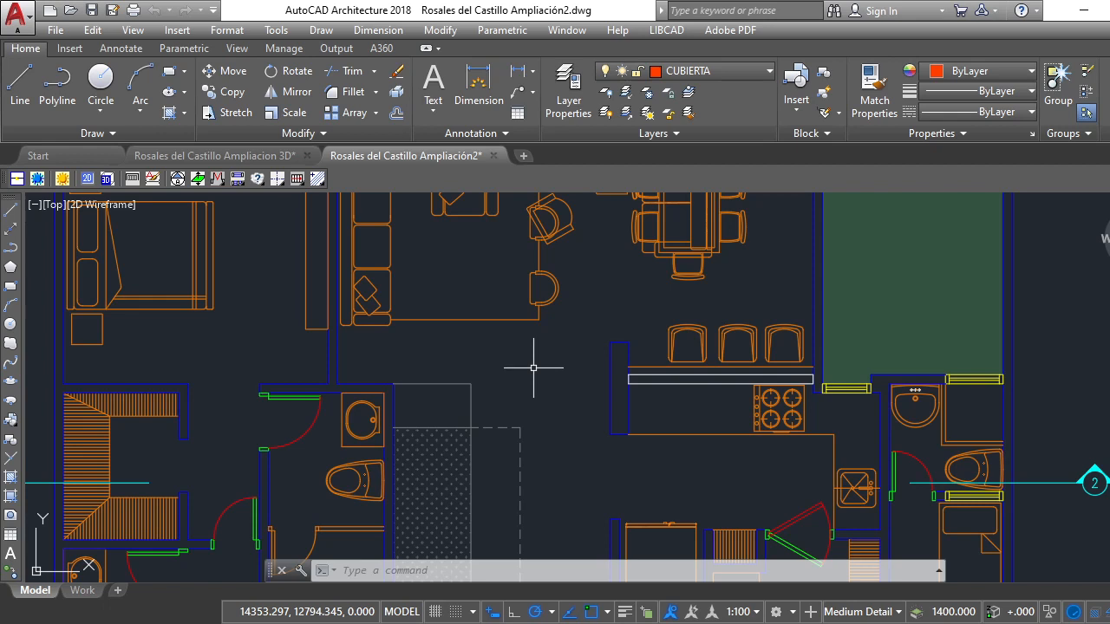
scroll(533, 367, down, 4)
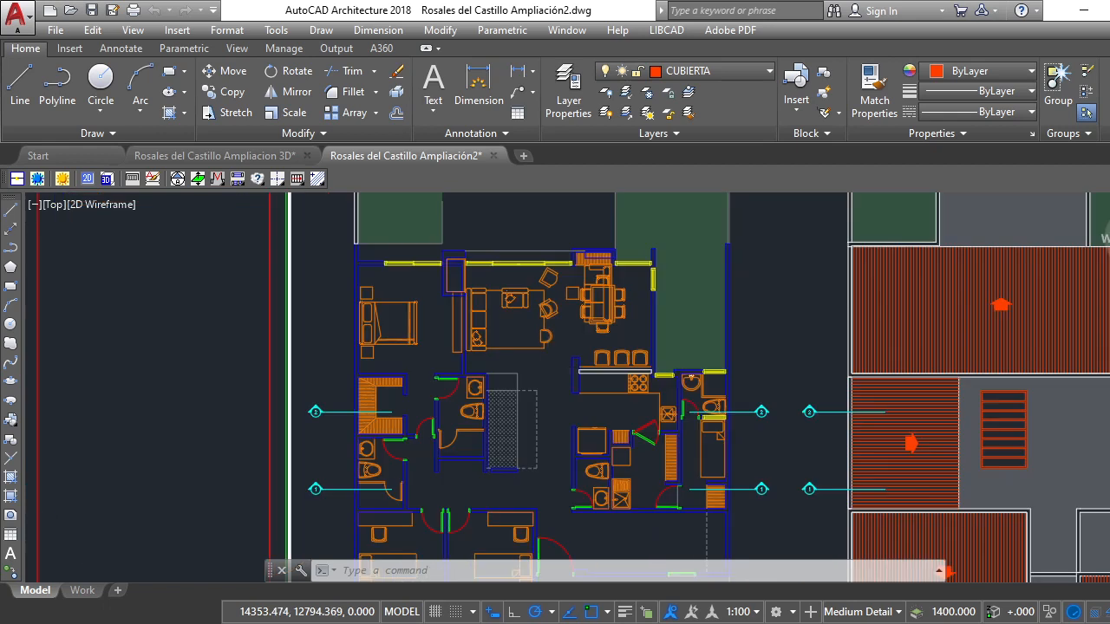
scroll(547, 368, up, 1)
scroll(547, 368, down, 1)
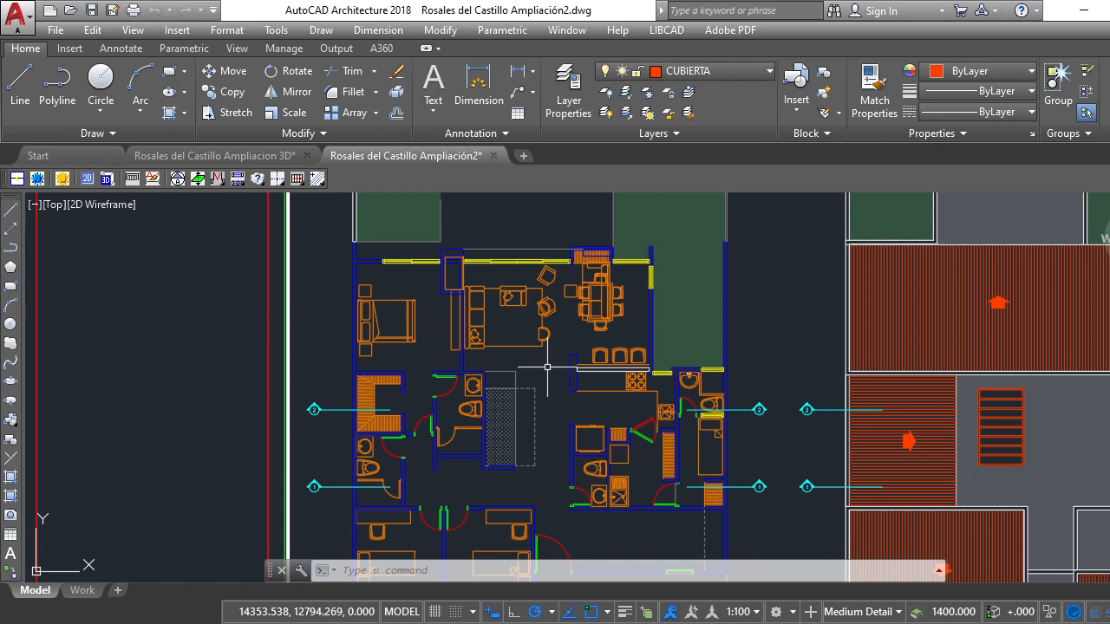
middle_drag(573, 368, 538, 367)
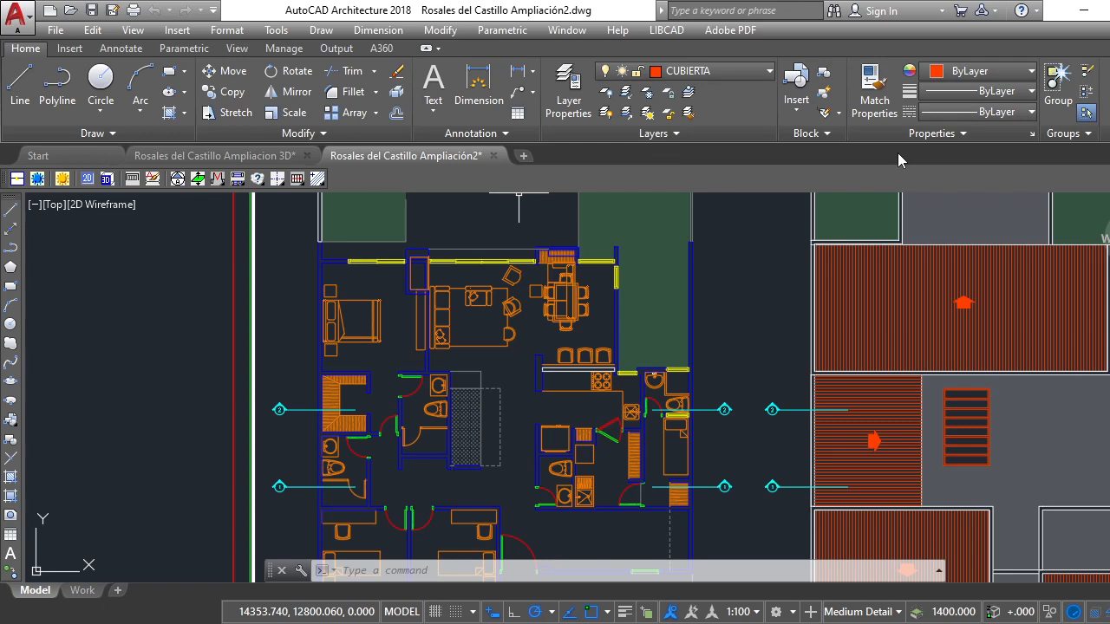
click(132, 55)
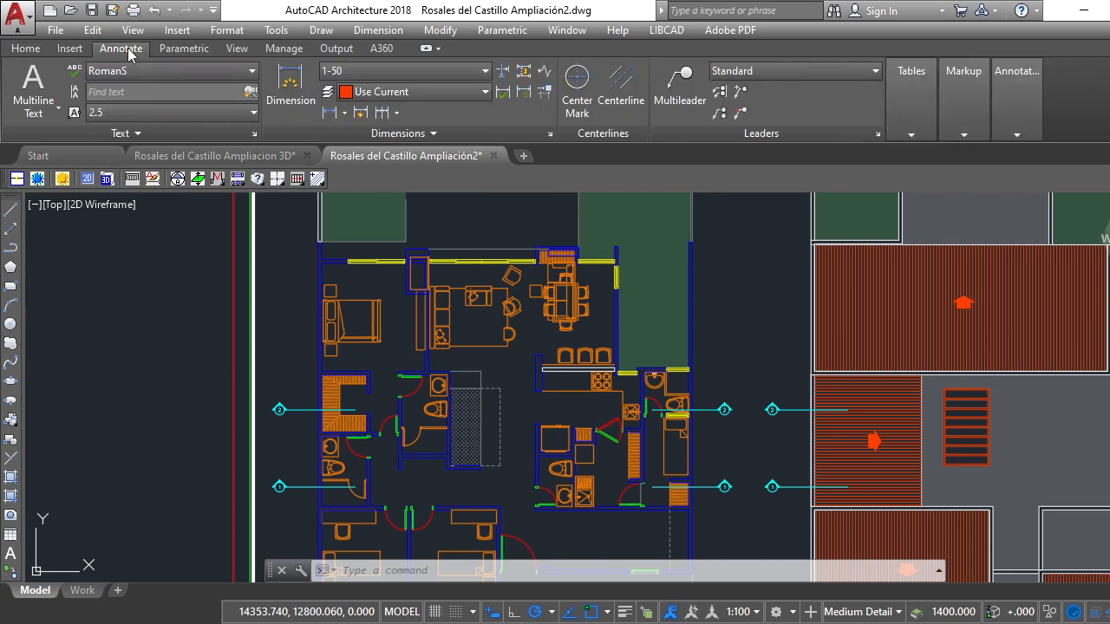
click(238, 50)
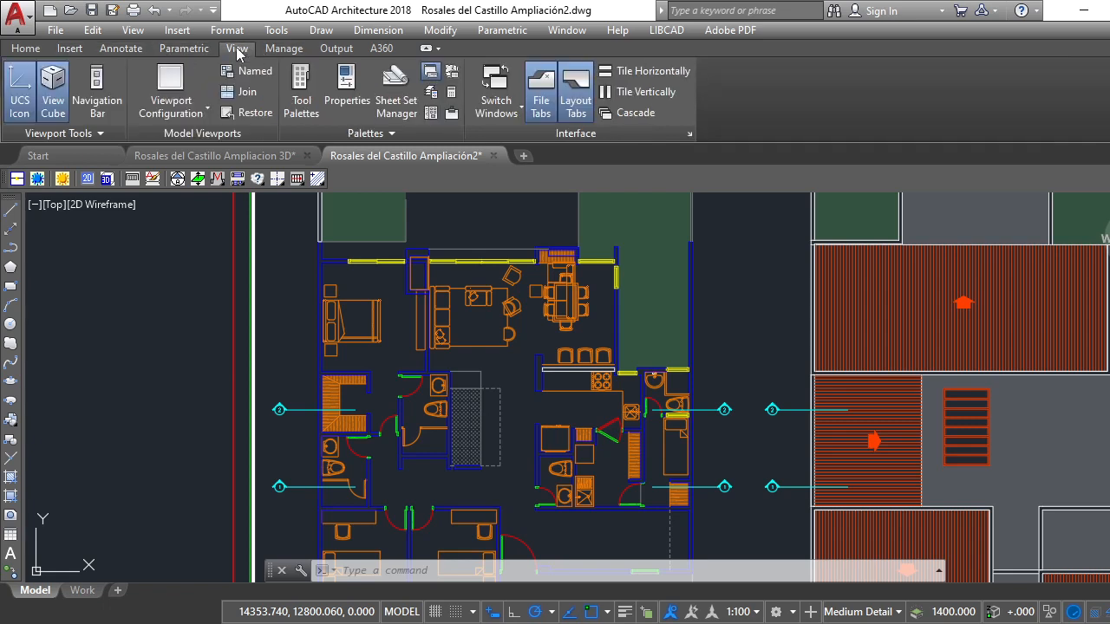
click(290, 52)
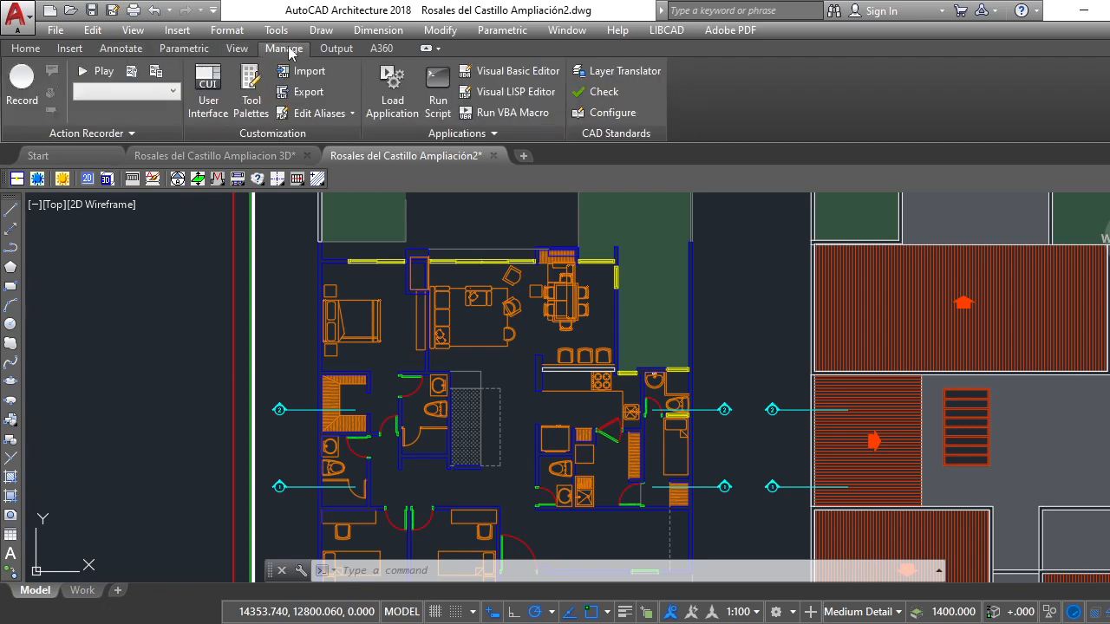
click(26, 50)
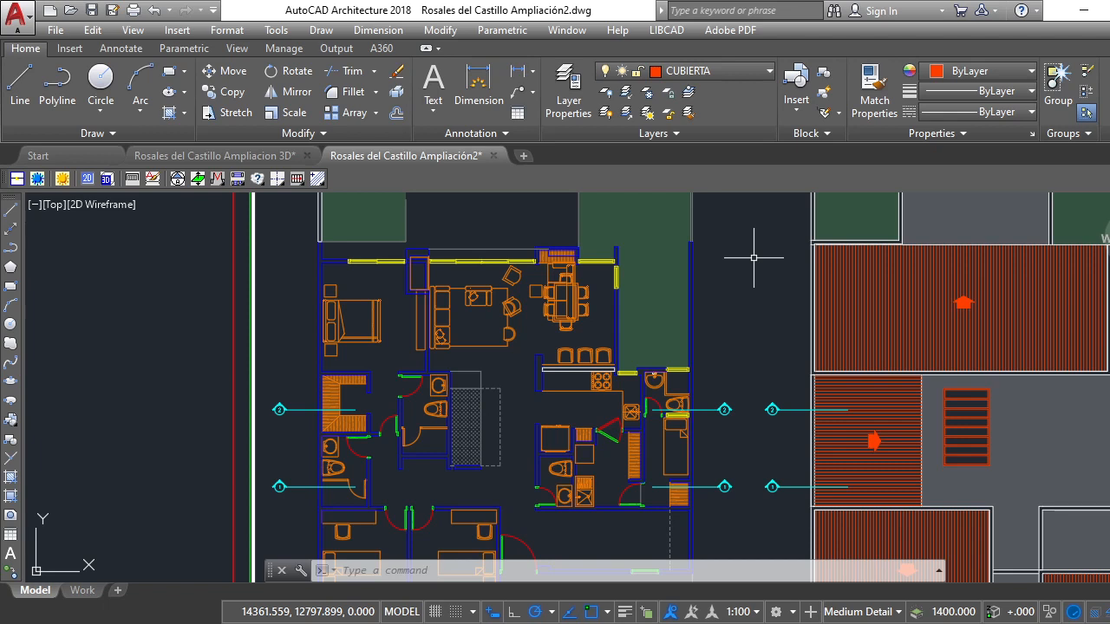
Start an Area measurement at the lower-left corner of the lot on the middle sheet's first-floor plan
text(aa)
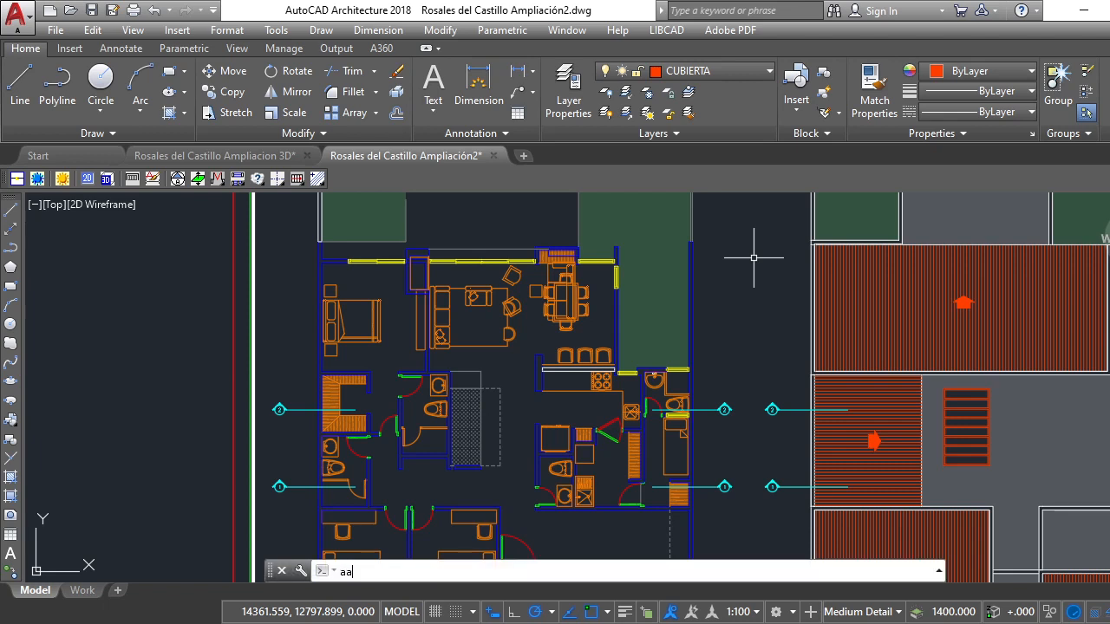
key(Return)
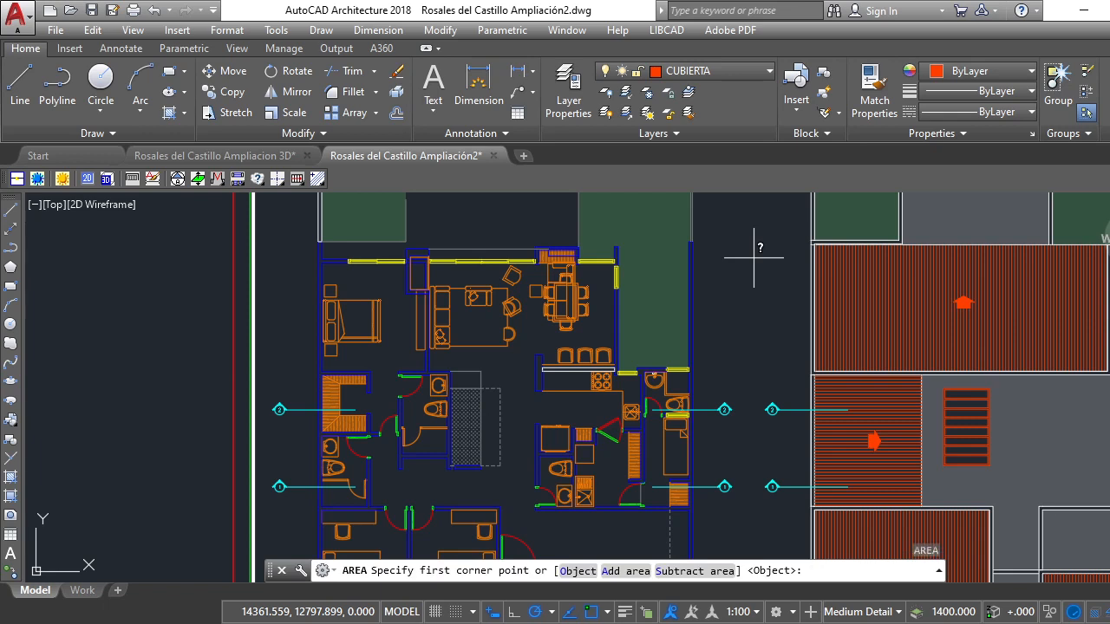
scroll(754, 257, down, 5)
scroll(607, 381, up, 10)
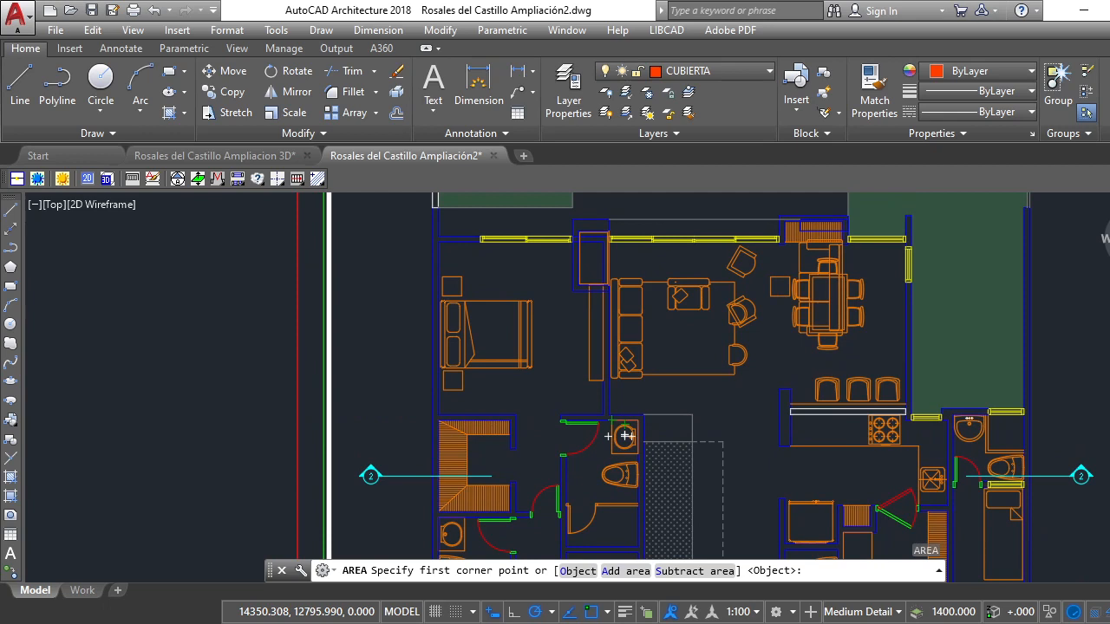
scroll(625, 436, down, 2)
scroll(607, 367, down, 5)
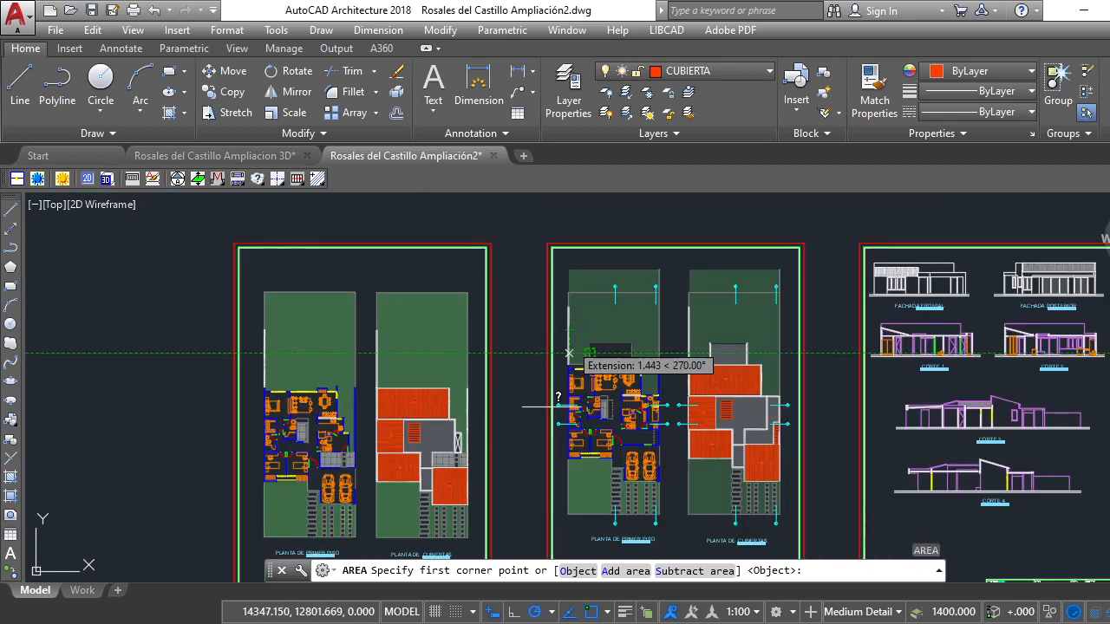
scroll(566, 516, up, 7)
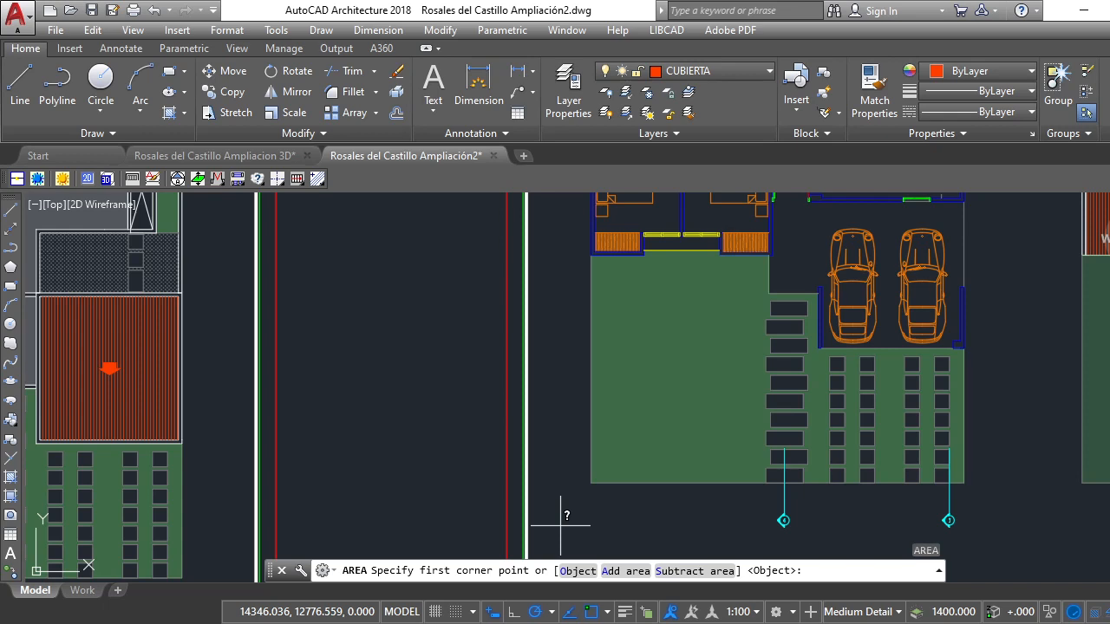
click(592, 483)
scroll(592, 483, down, 5)
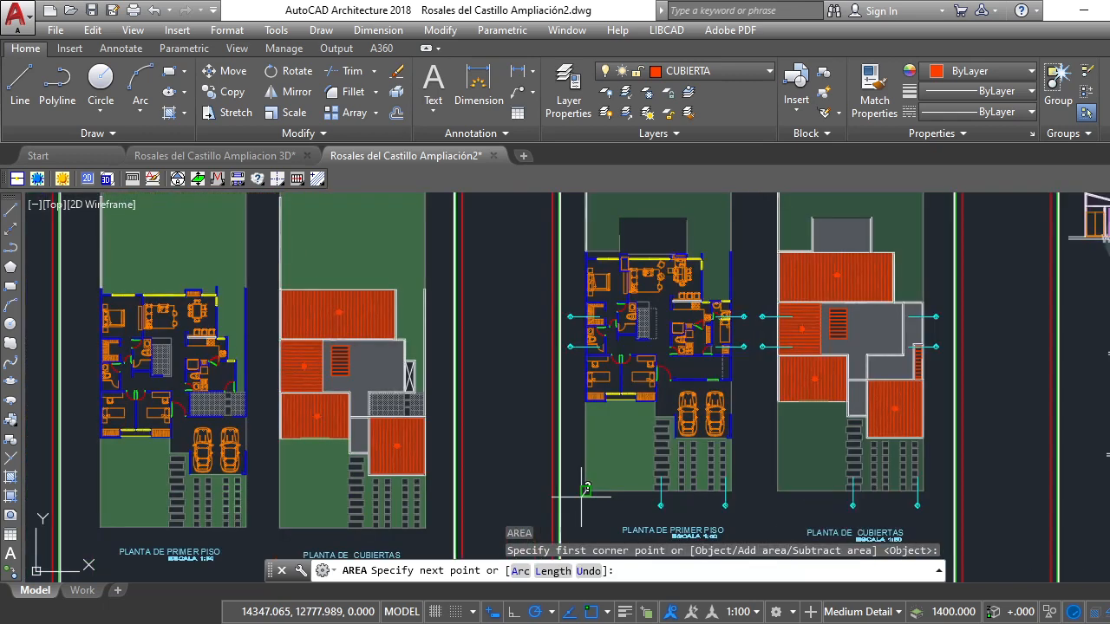
Continue the area outline through the upper-left and upper-right corners of the lot's inner boundary line
scroll(656, 384, up, 5)
scroll(582, 252, up, 3)
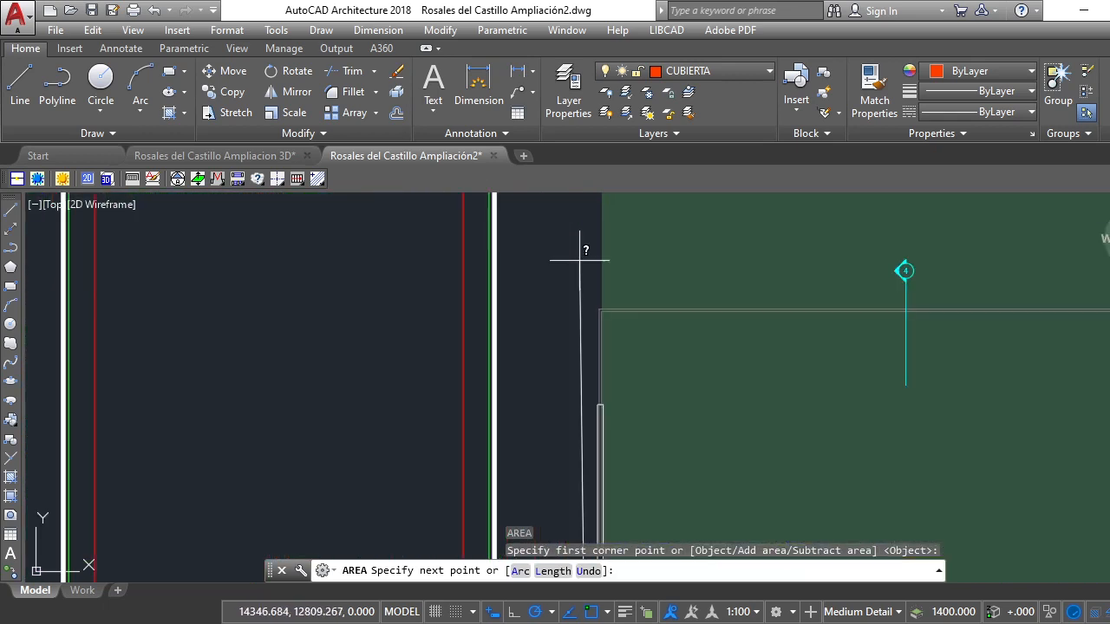
scroll(584, 294, up, 2)
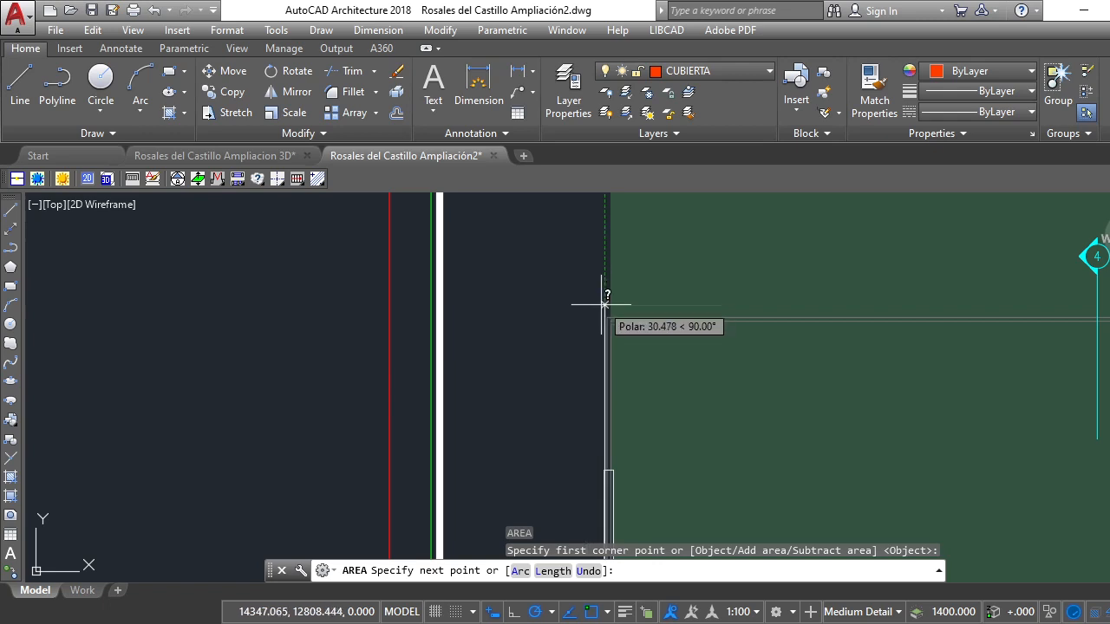
scroll(604, 310, up, 3)
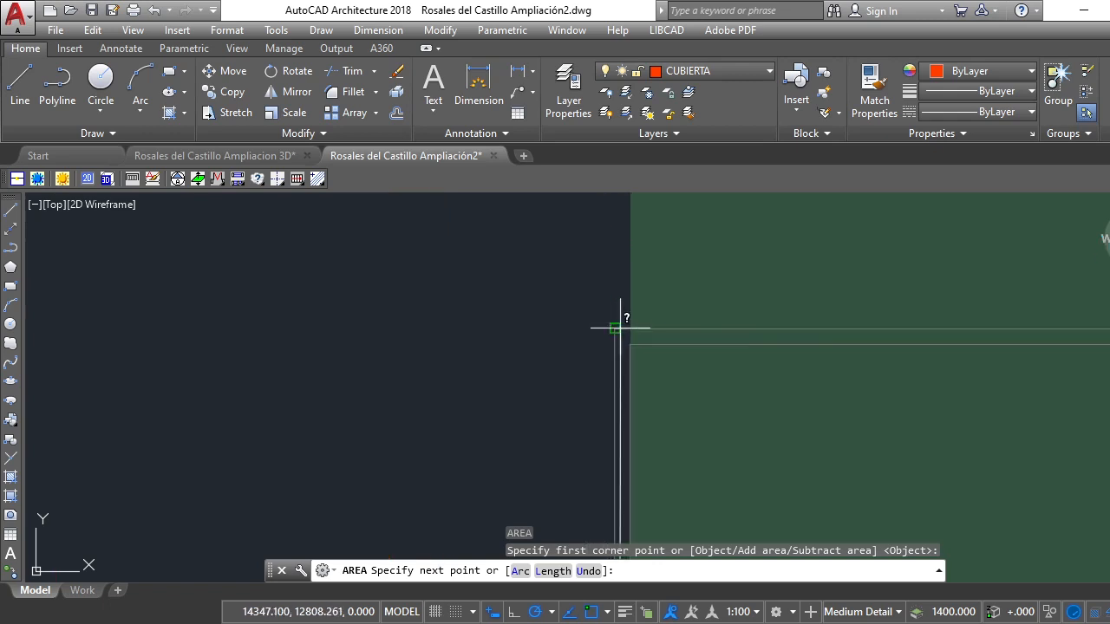
click(615, 329)
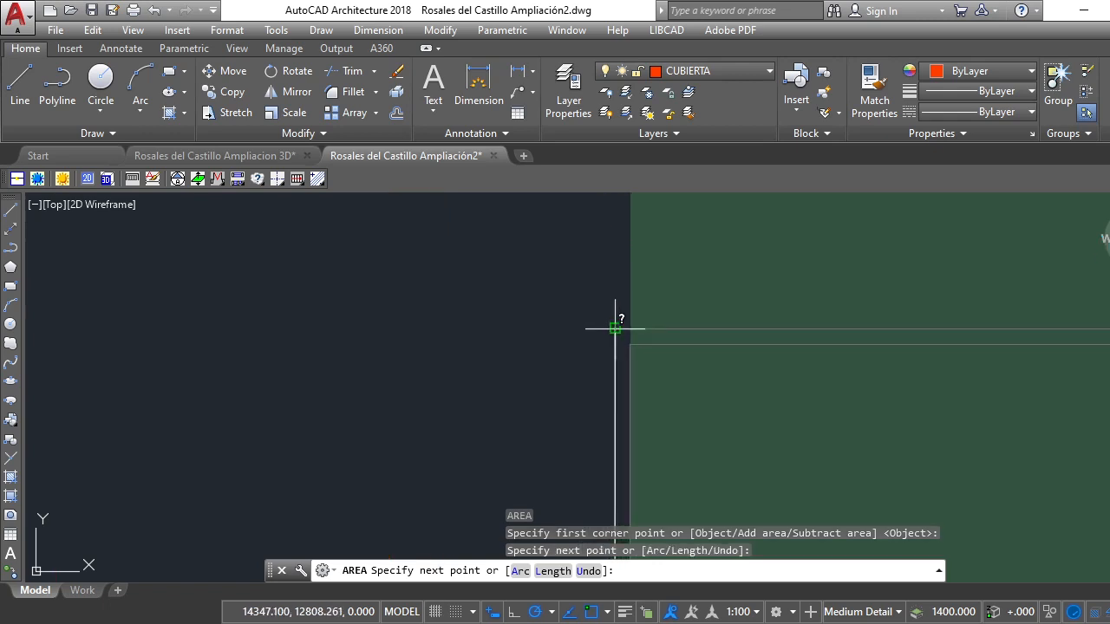
scroll(615, 322, down, 5)
scroll(666, 336, up, 8)
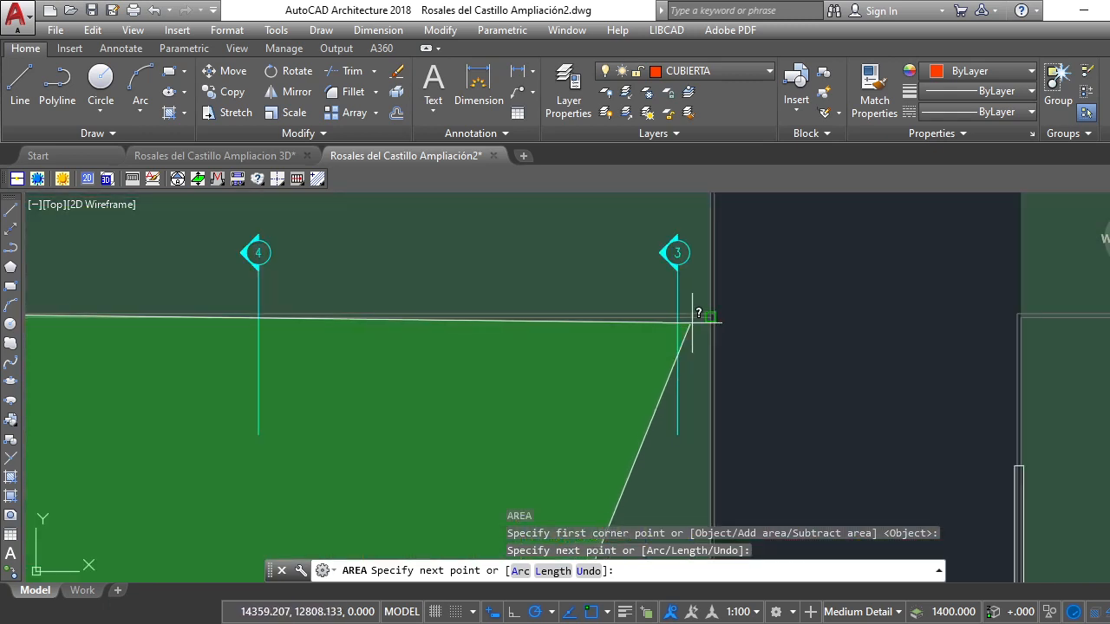
click(713, 292)
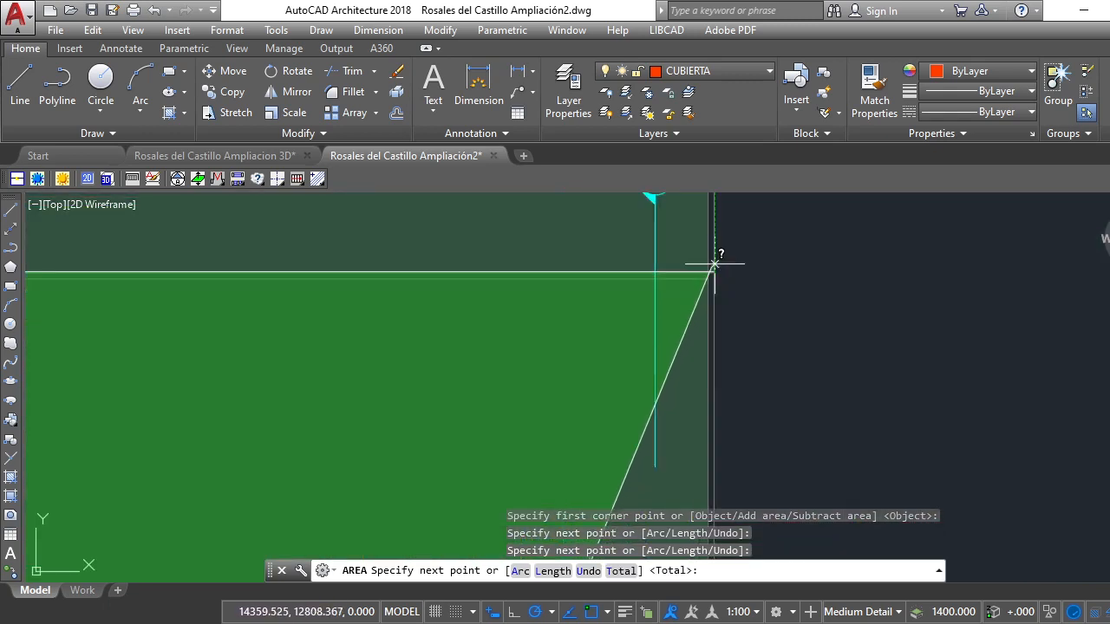
Finish the lot's area measurement at its lower-right corner and read the area and perimeter in the expanded command history
scroll(715, 299, down, 7)
scroll(712, 419, up, 9)
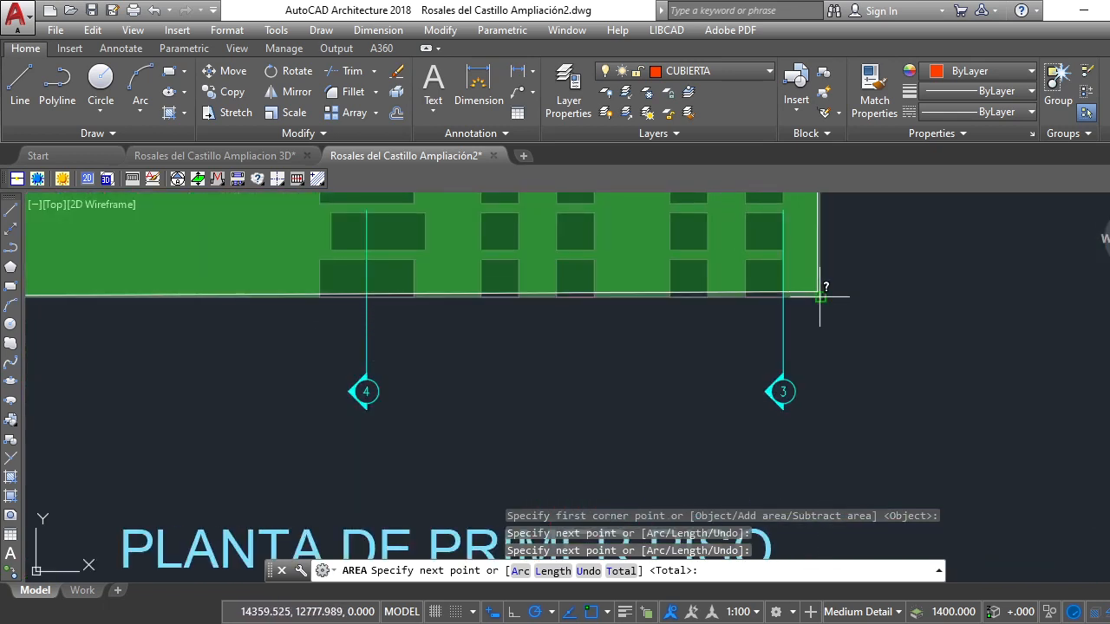
click(819, 296)
scroll(820, 295, down, 8)
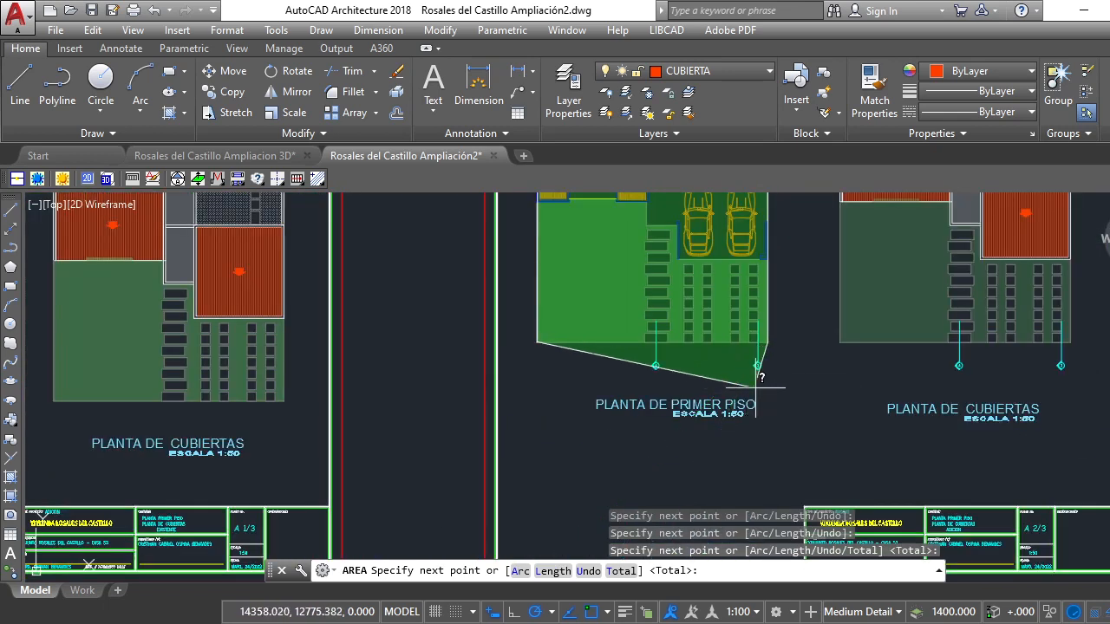
scroll(735, 374, down, 4)
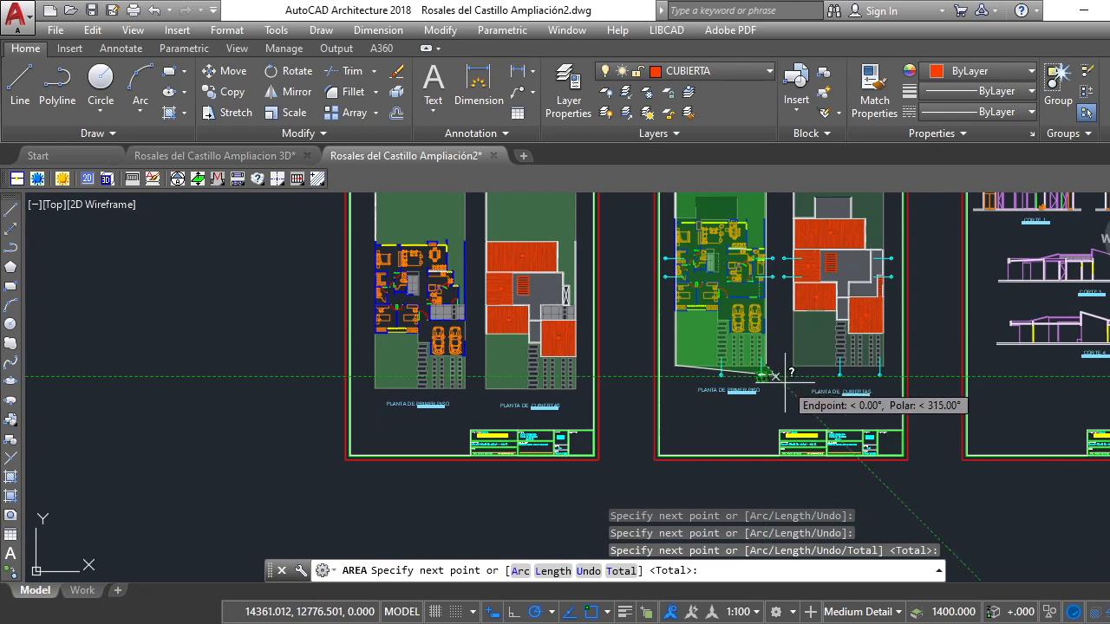
scroll(777, 375, up, 7)
scroll(778, 371, down, 5)
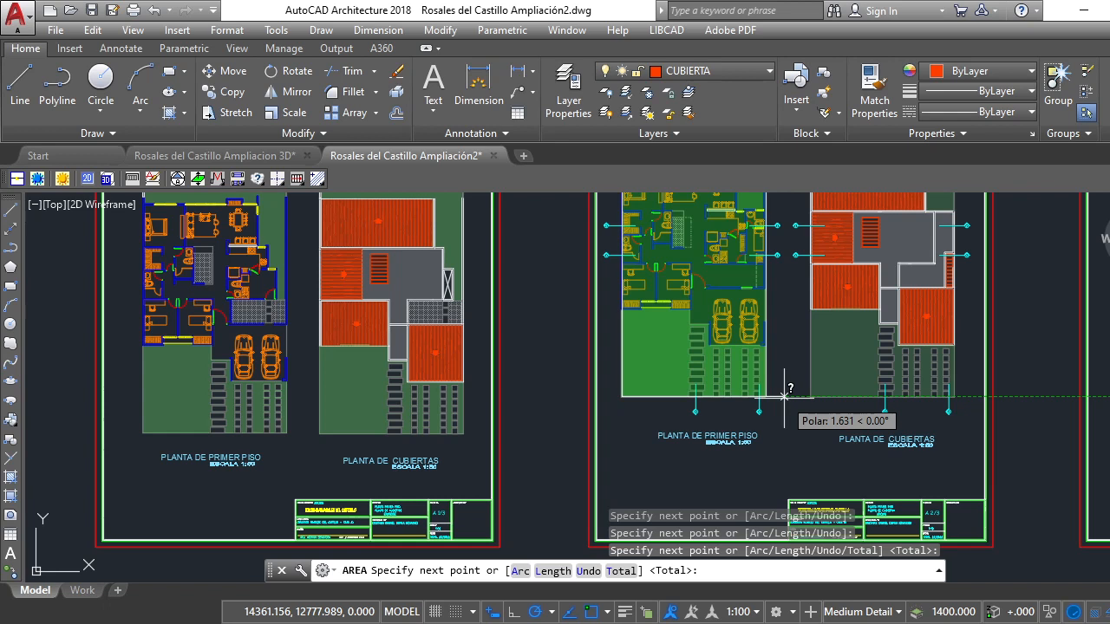
click(784, 397)
key(Return)
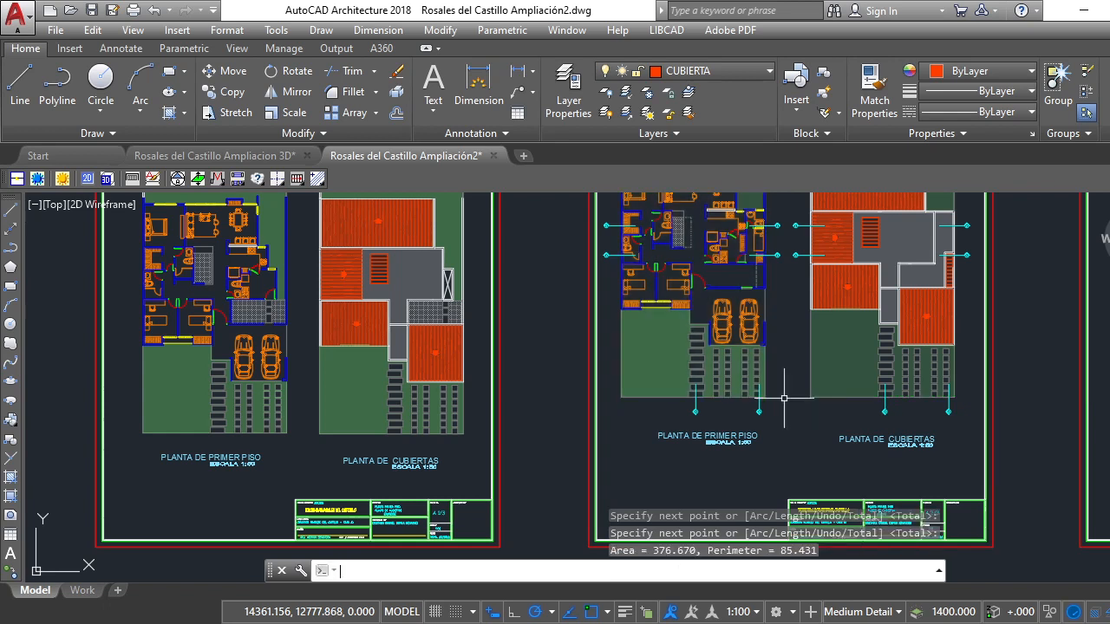
click(939, 572)
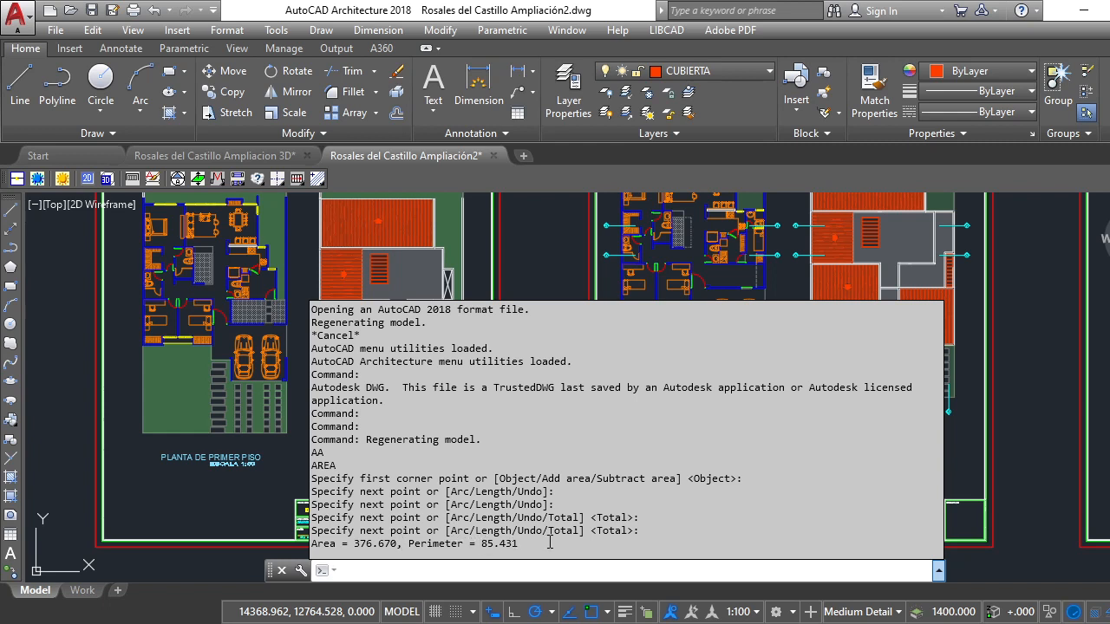
scroll(1052, 379, down, 1)
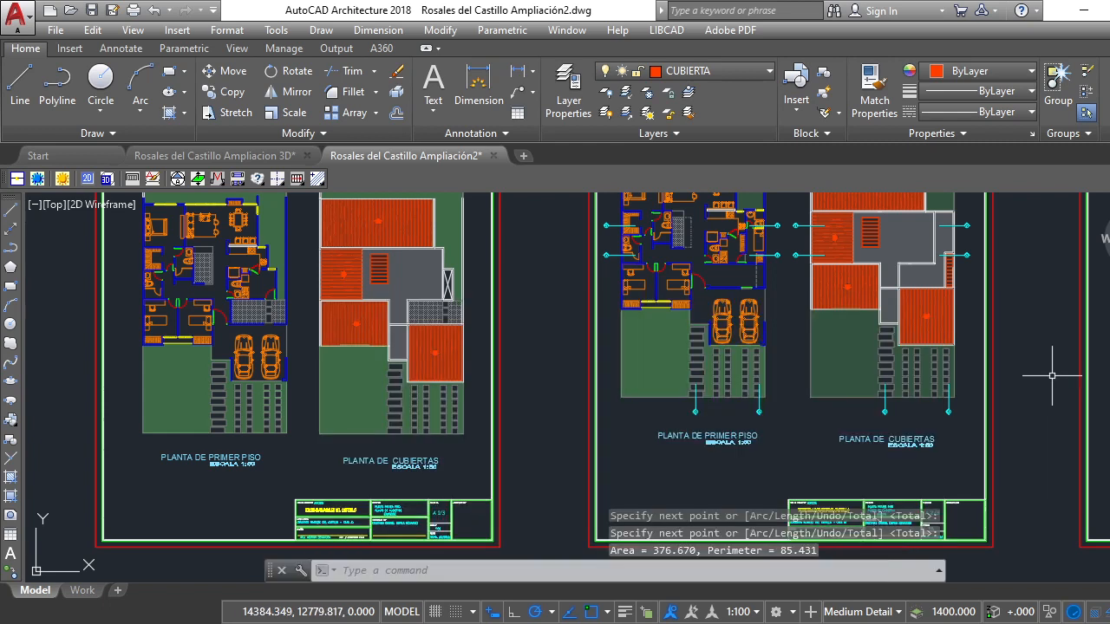
scroll(902, 390, down, 4)
middle_drag(880, 407, 663, 471)
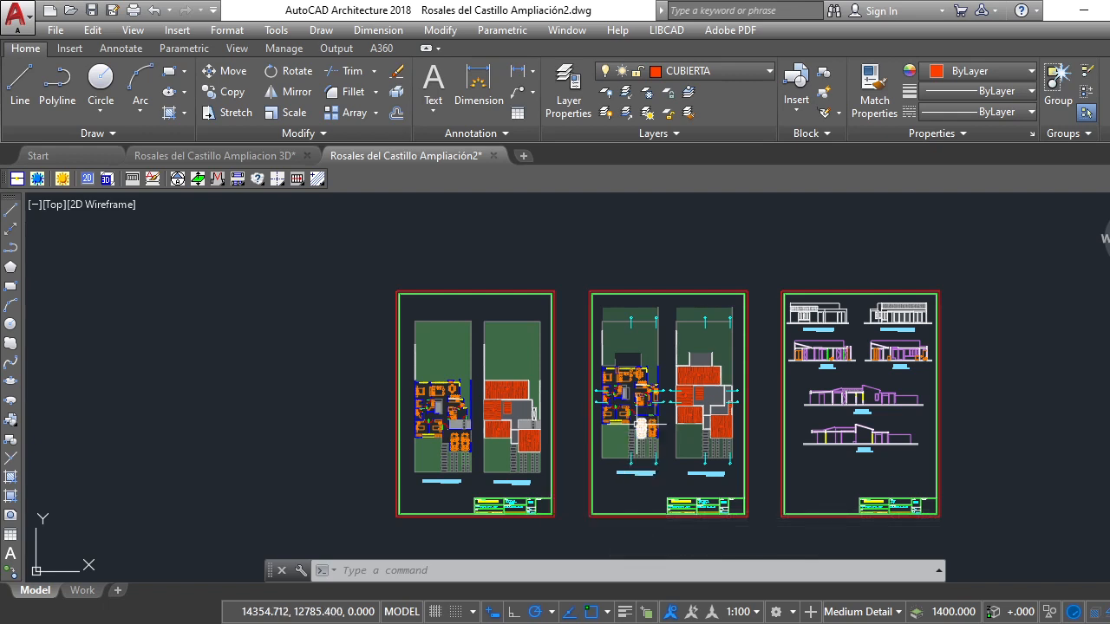
scroll(624, 371, up, 5)
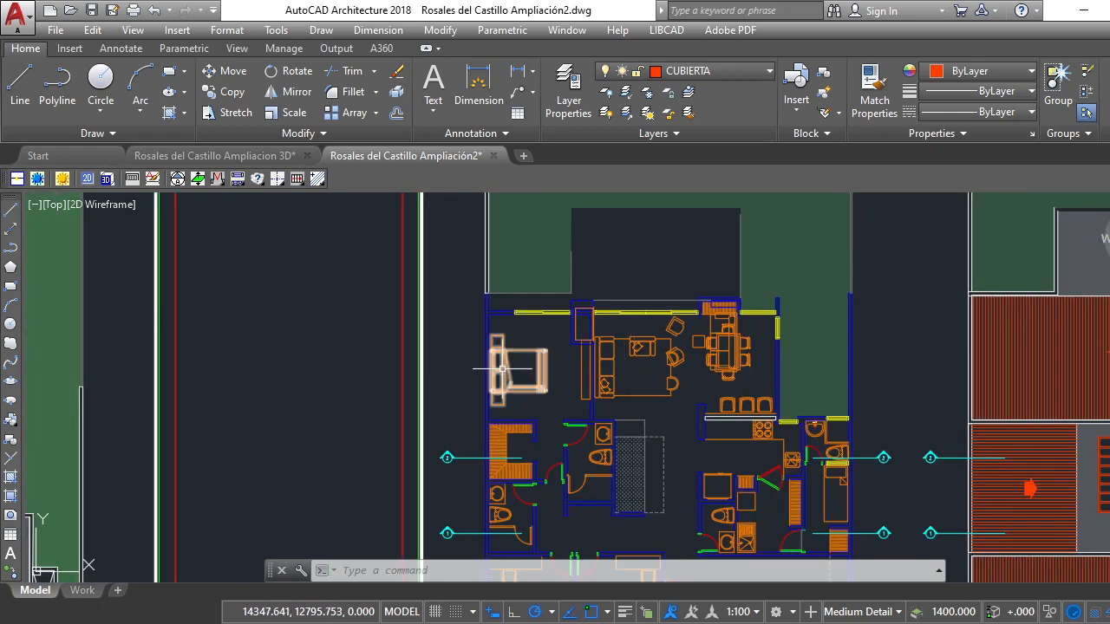
Start an Area measurement of the upper-left bedroom on the middle sheet's first-floor plan through its lower-right and lower-left inner corners
scroll(506, 368, up, 2)
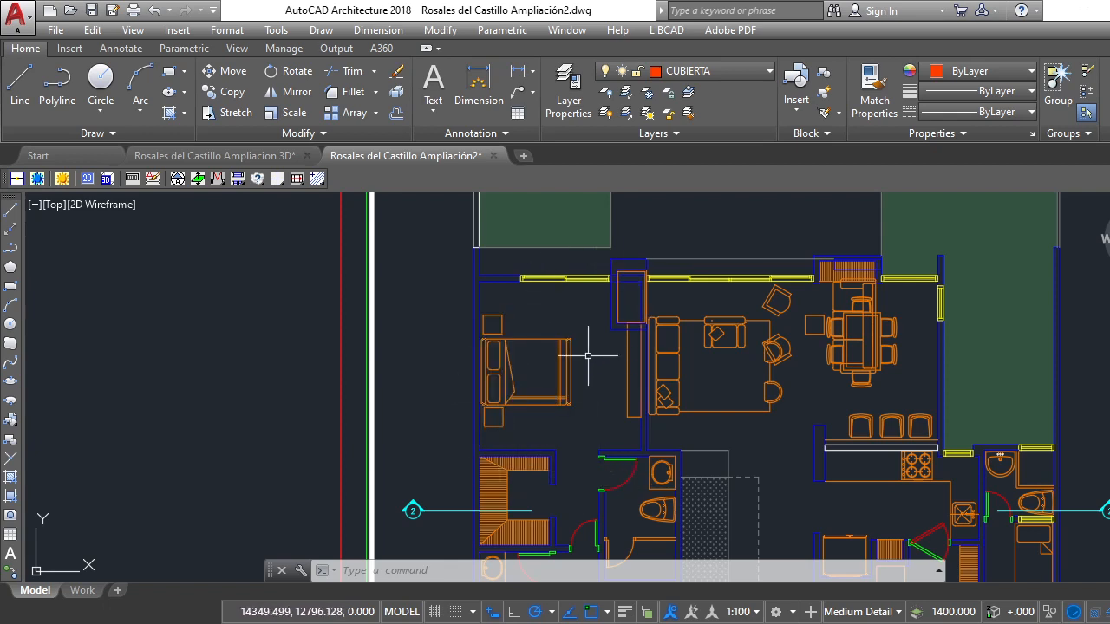
text(a)
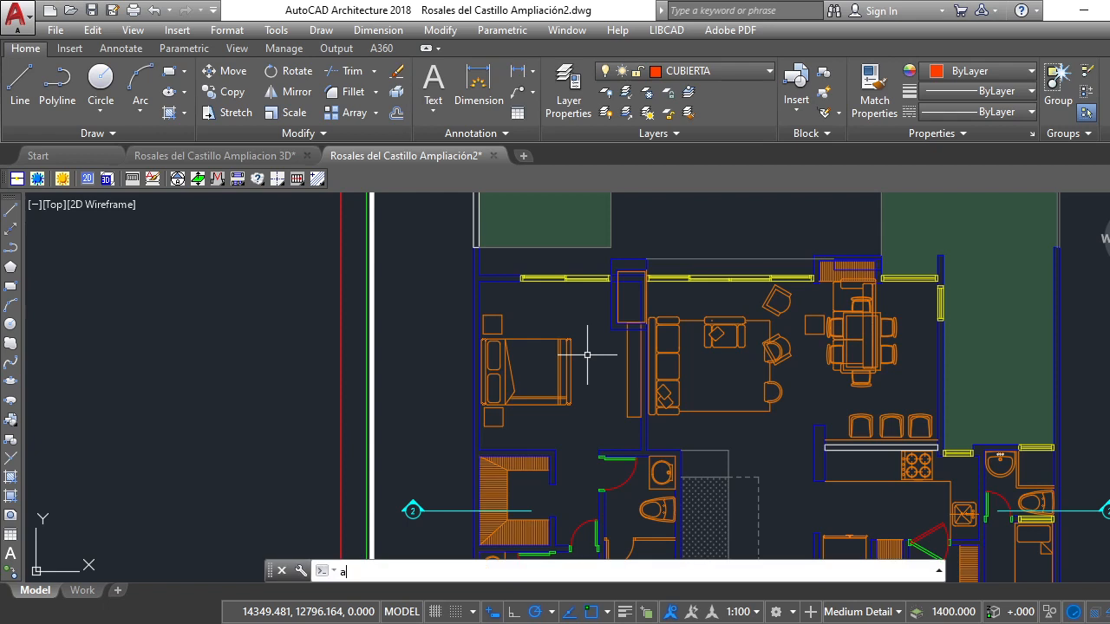
text(rea)
key(Return)
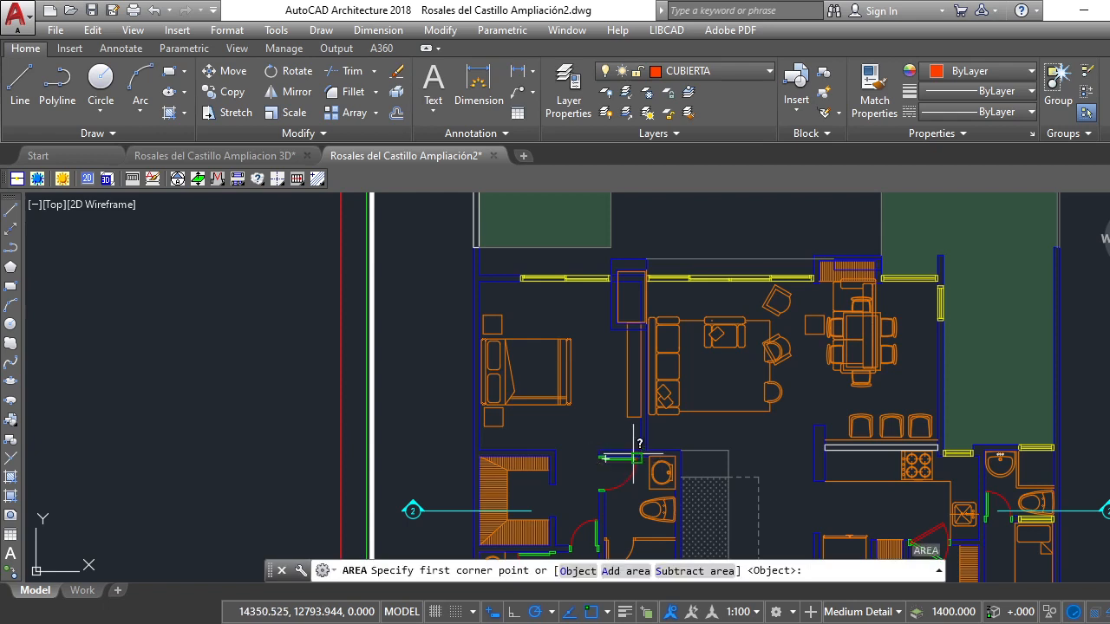
scroll(642, 450, up, 3)
click(642, 450)
scroll(650, 442, down, 3)
scroll(463, 452, up, 3)
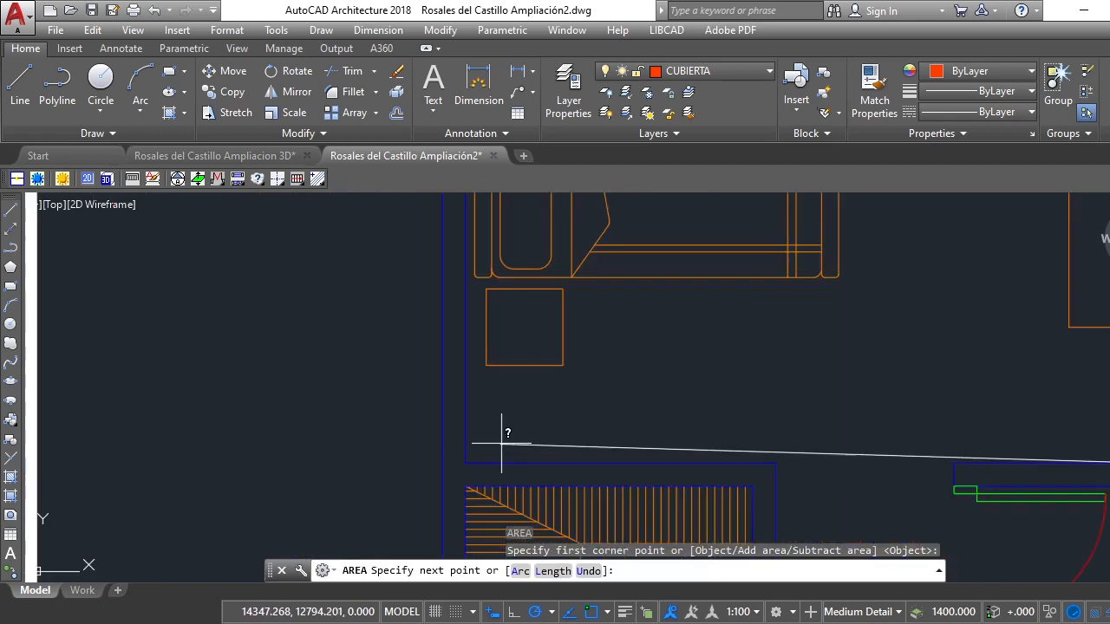
scroll(473, 499, down, 5)
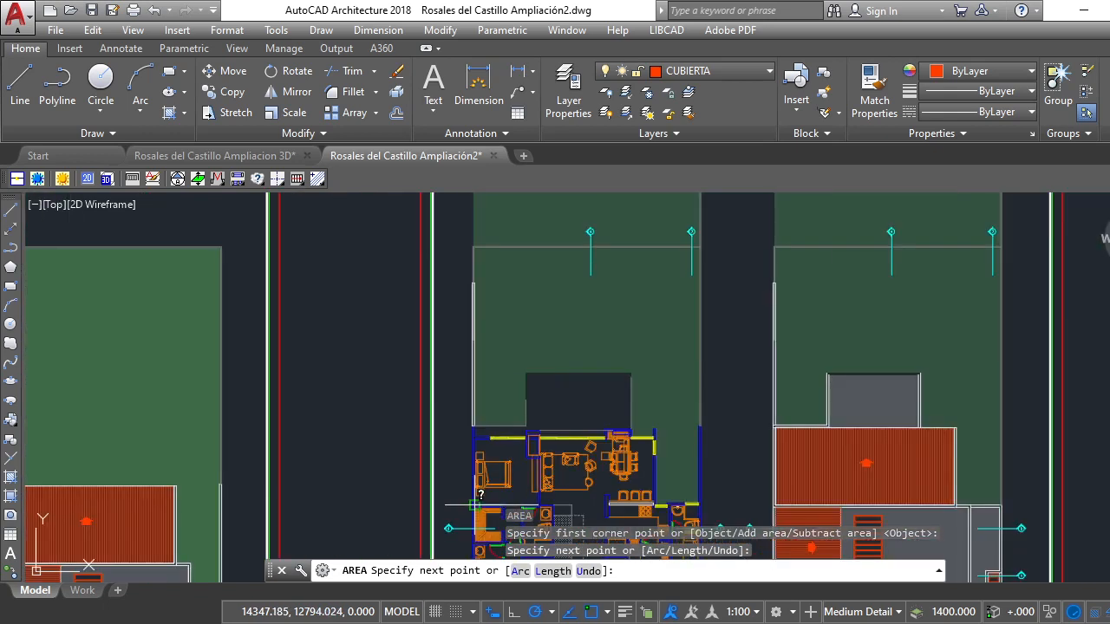
Continue the bedroom's area outline through its upper-left inner corner and the upper corner where the window meets the column
scroll(478, 462, up, 5)
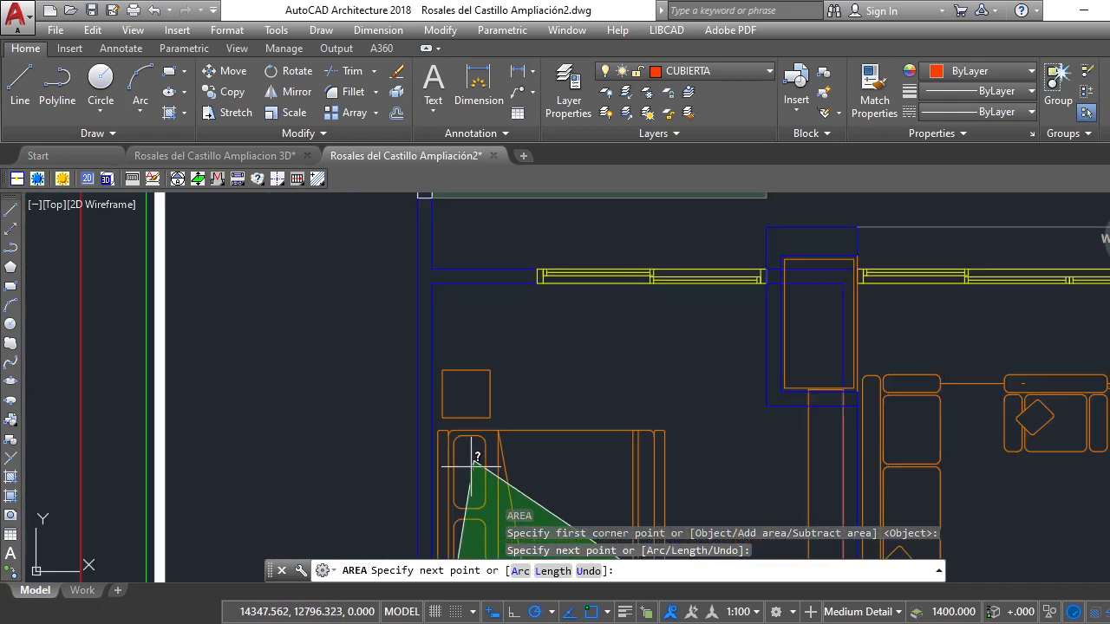
scroll(481, 469, down, 2)
click(457, 371)
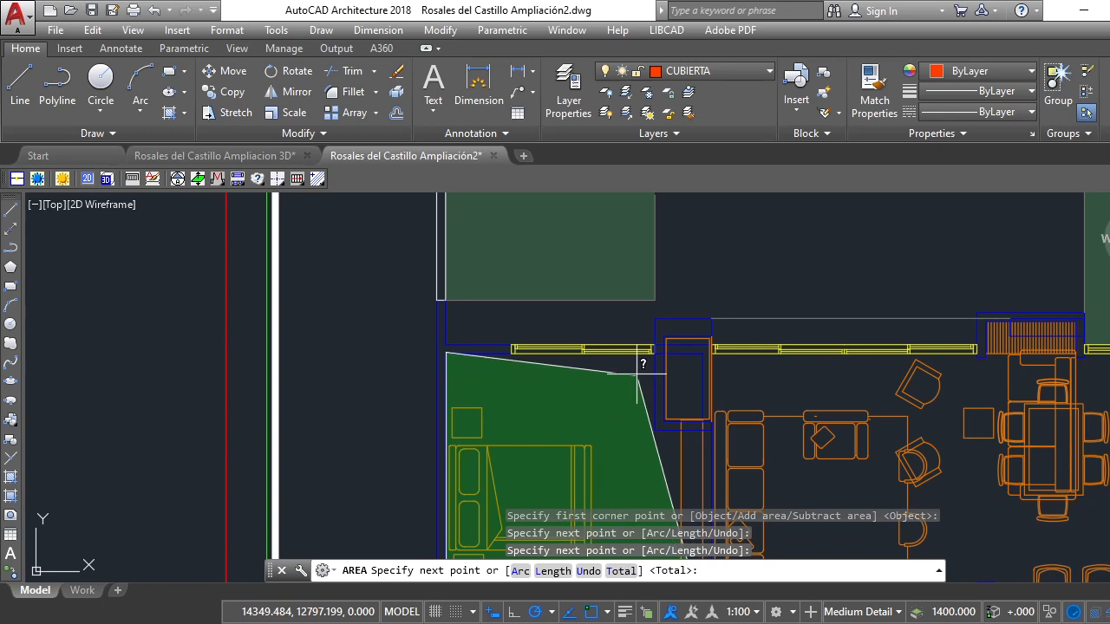
scroll(640, 366, up, 4)
click(677, 332)
scroll(649, 422, down, 2)
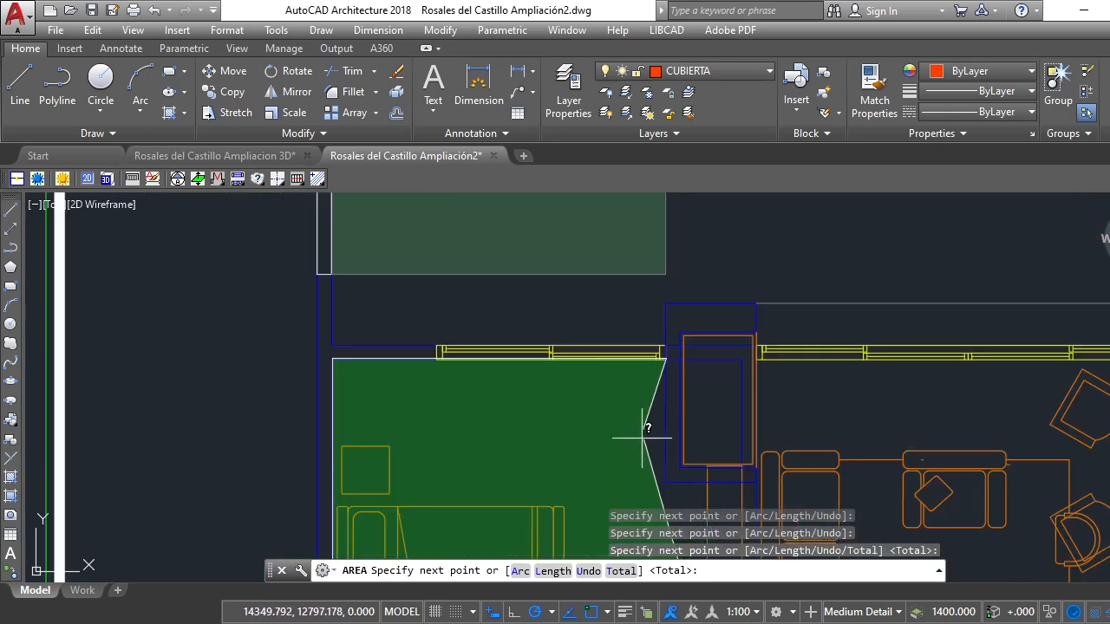
Follow the column's lower corner to the edge of the adjoining furniture and finish the bedroom's area measurement
scroll(667, 488, up, 4)
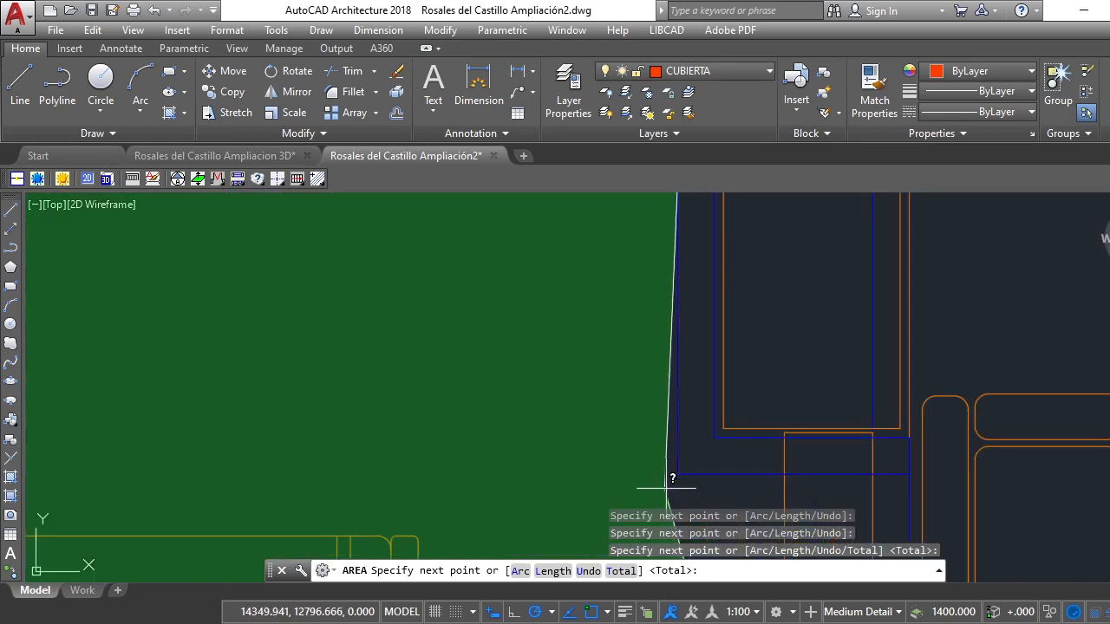
click(679, 472)
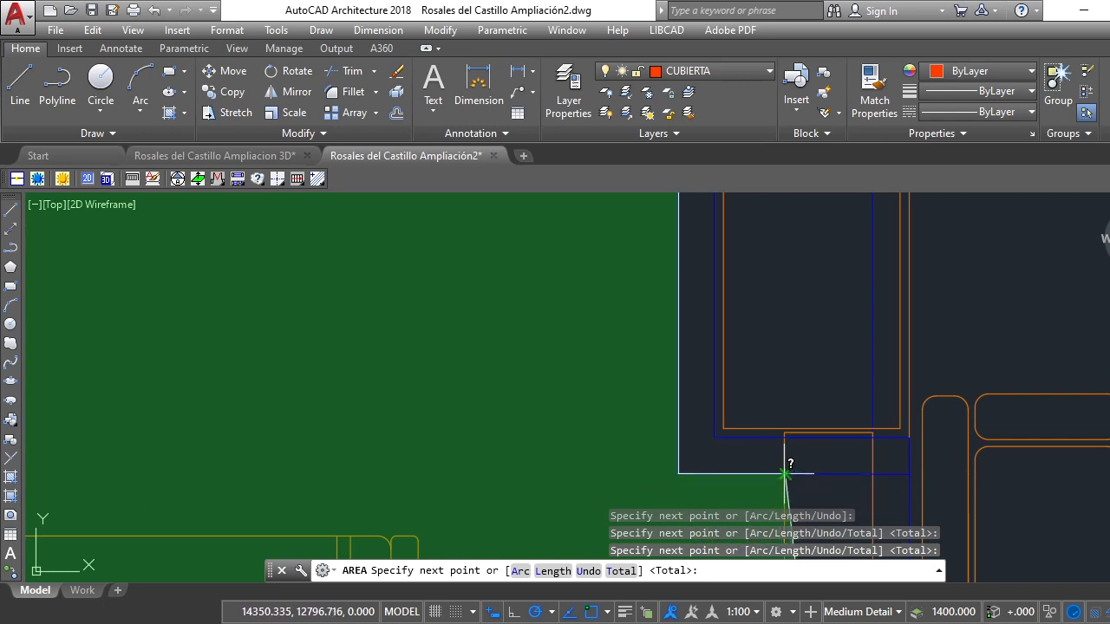
click(785, 473)
scroll(720, 399, down, 4)
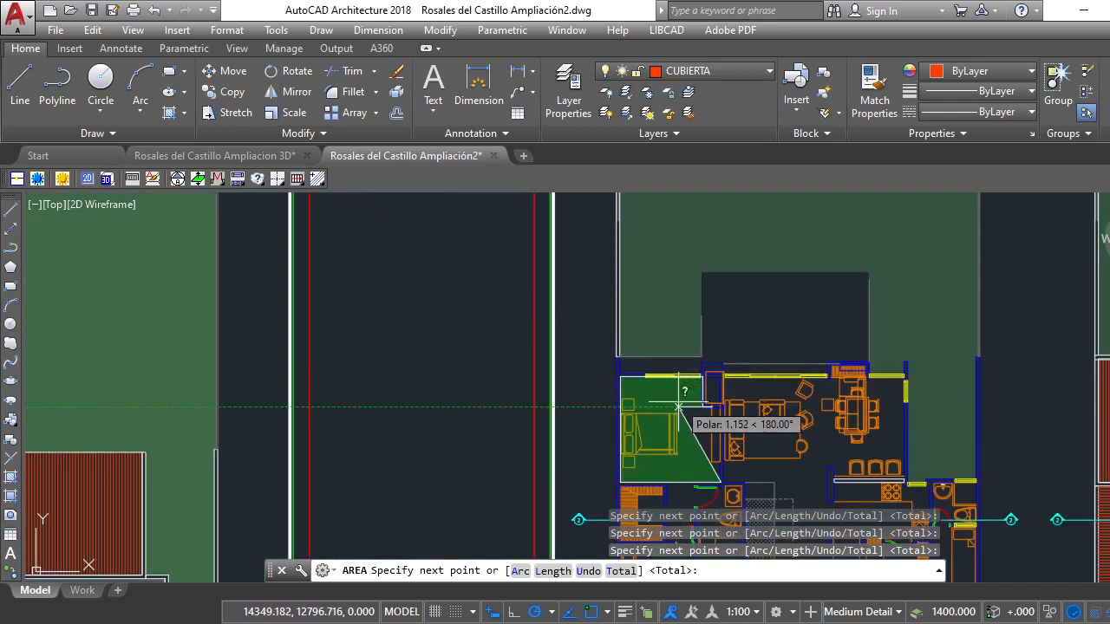
key(Return)
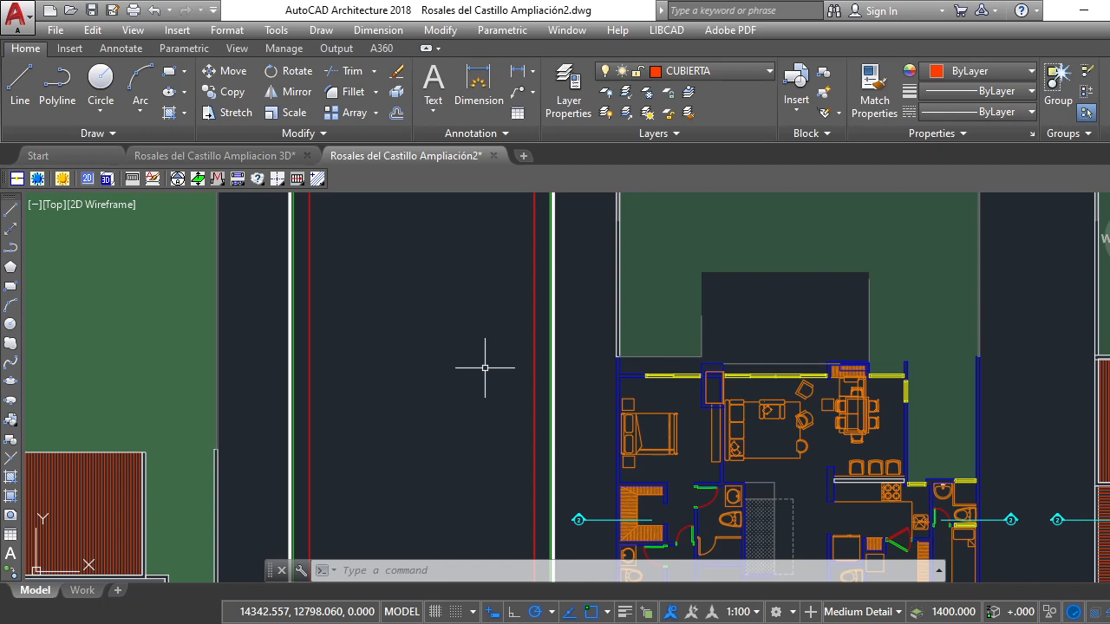
Set the drawing's length precision to two decimals (0.00) in the units setup
text(UN)
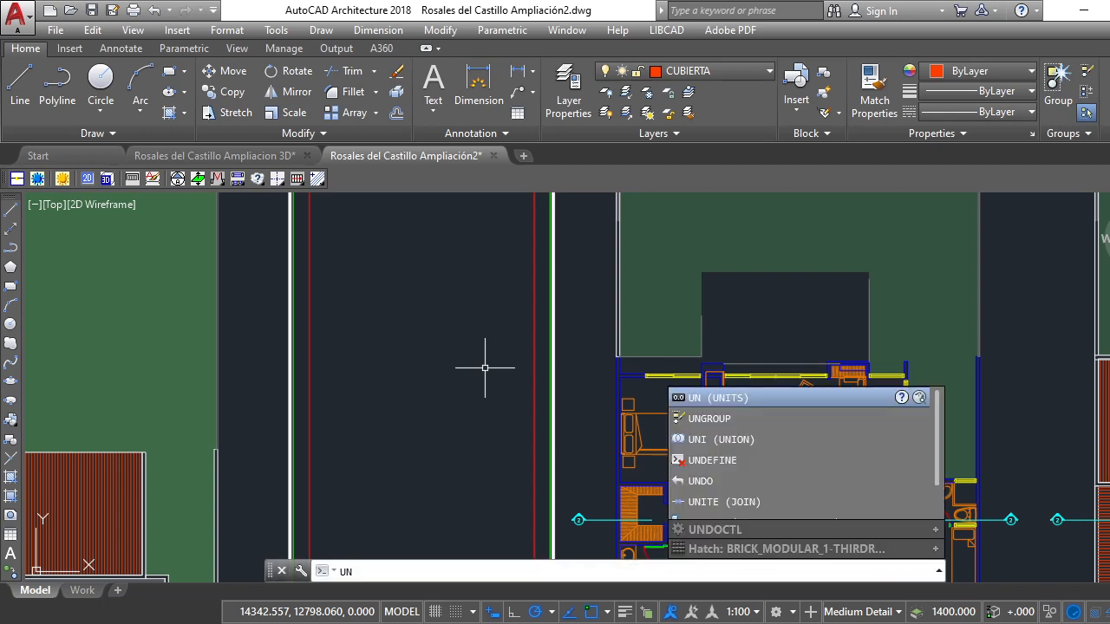
click(720, 398)
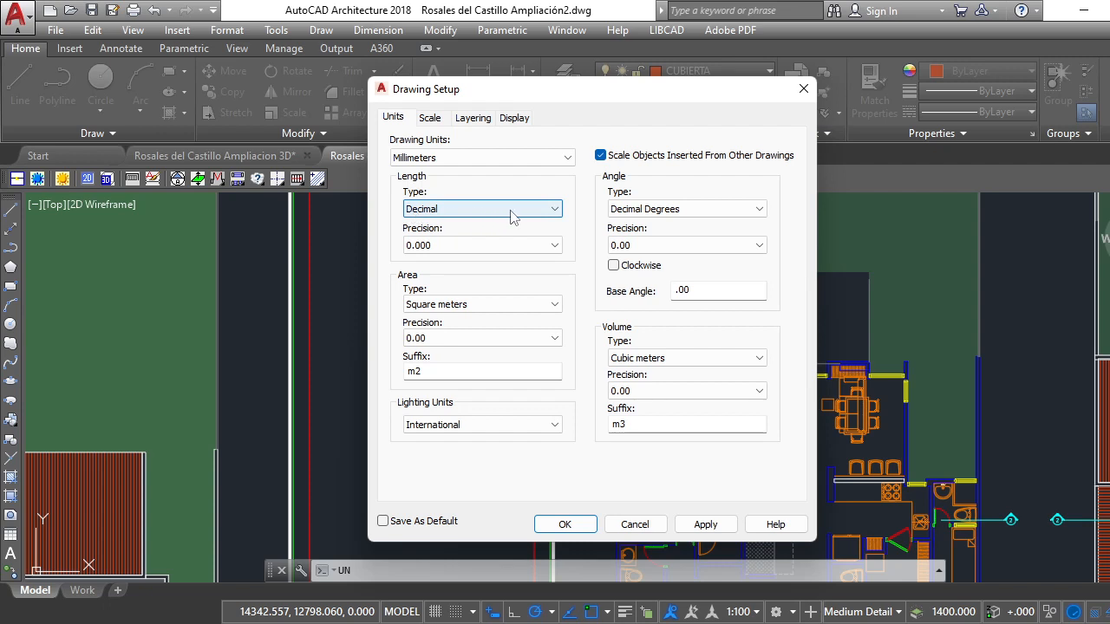
click(498, 245)
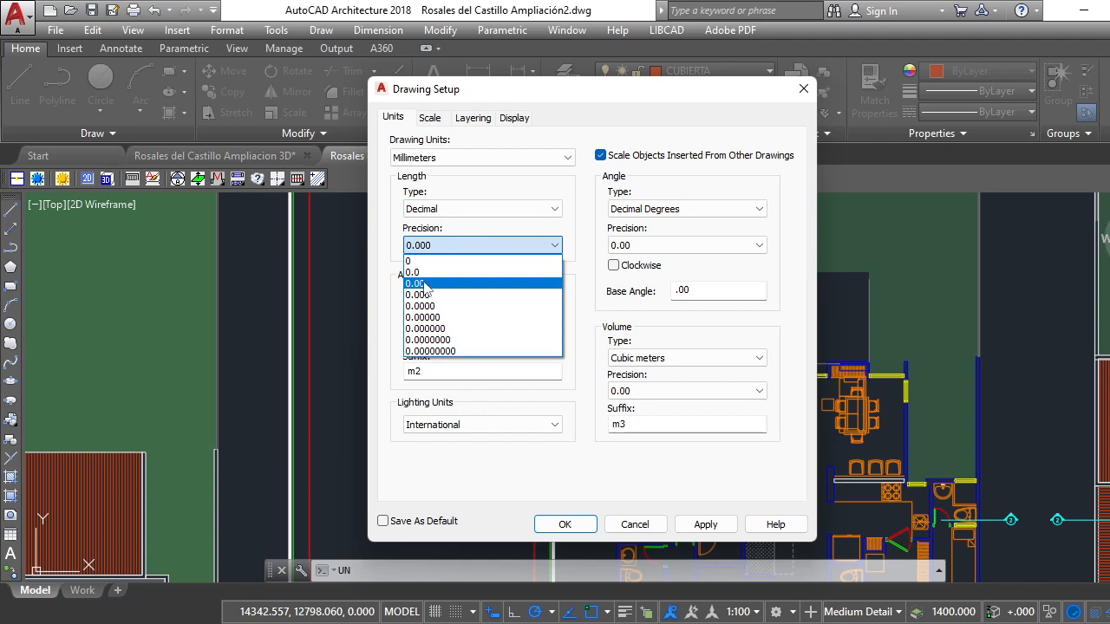
click(424, 286)
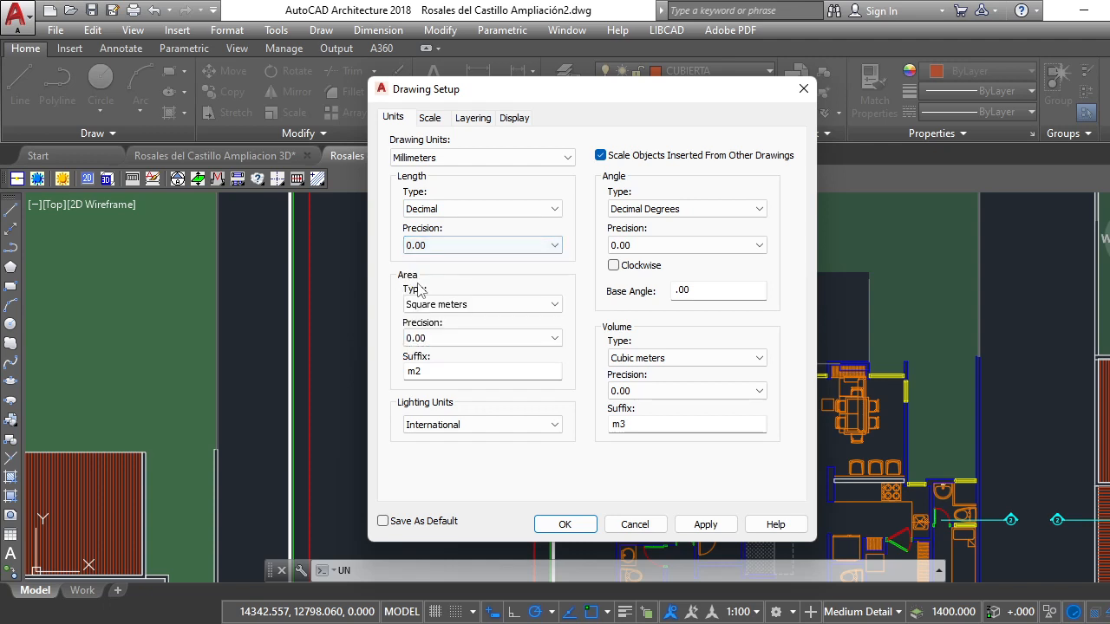
click(564, 525)
Examine the first-floor plan on the middle sheet, from the overall sheet layout down to the bedrooms, entrance and garage
scroll(595, 391, down, 6)
scroll(639, 408, up, 4)
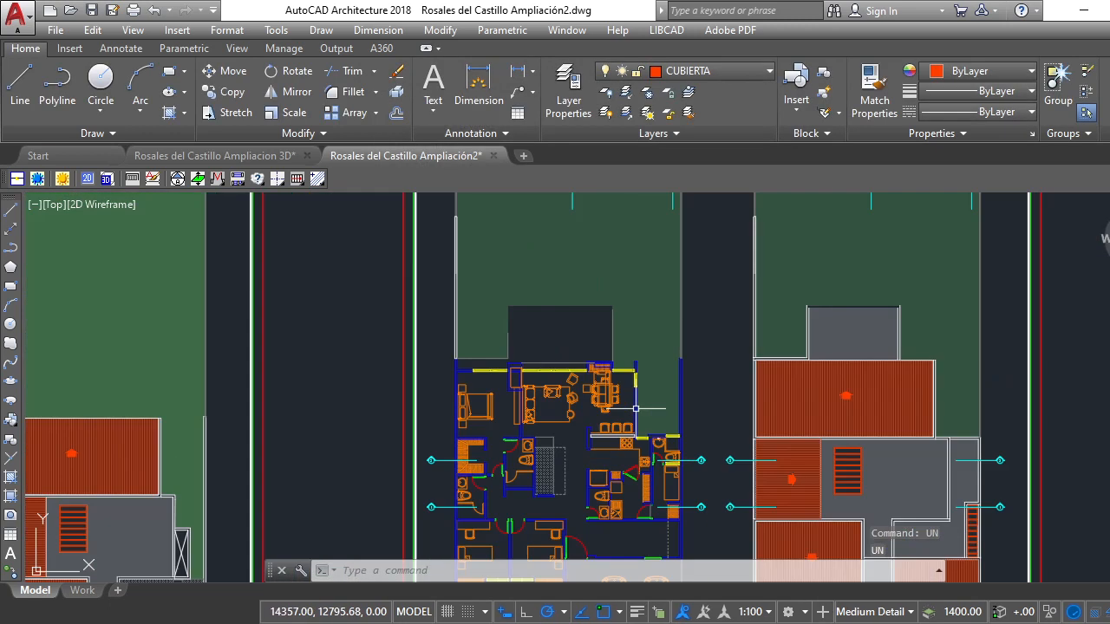
scroll(638, 407, down, 6)
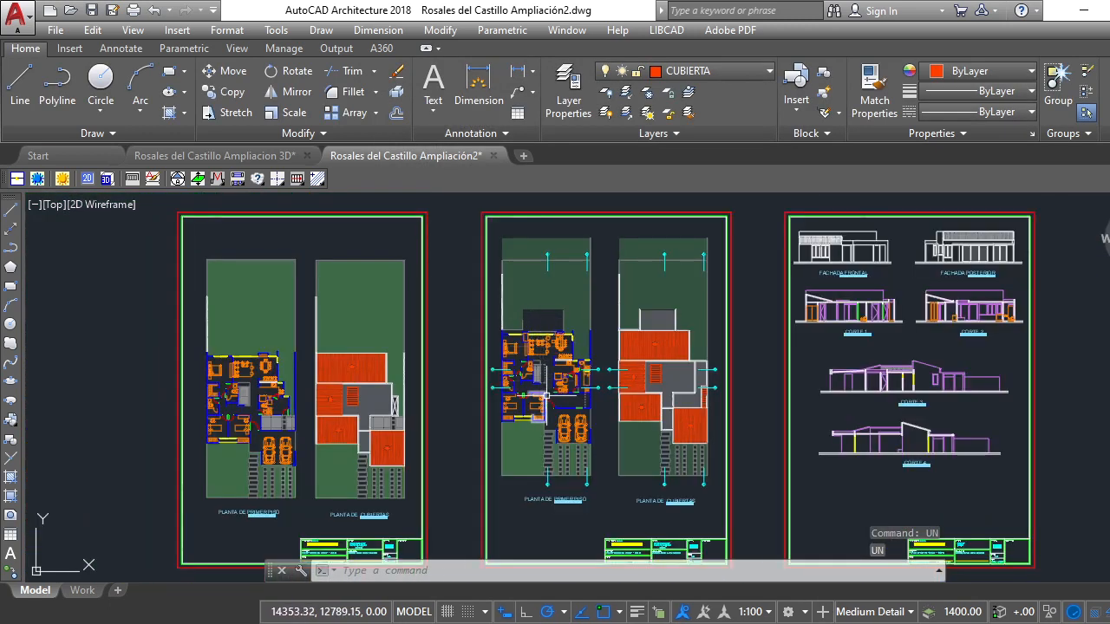
scroll(548, 399, down, 5)
scroll(549, 397, up, 8)
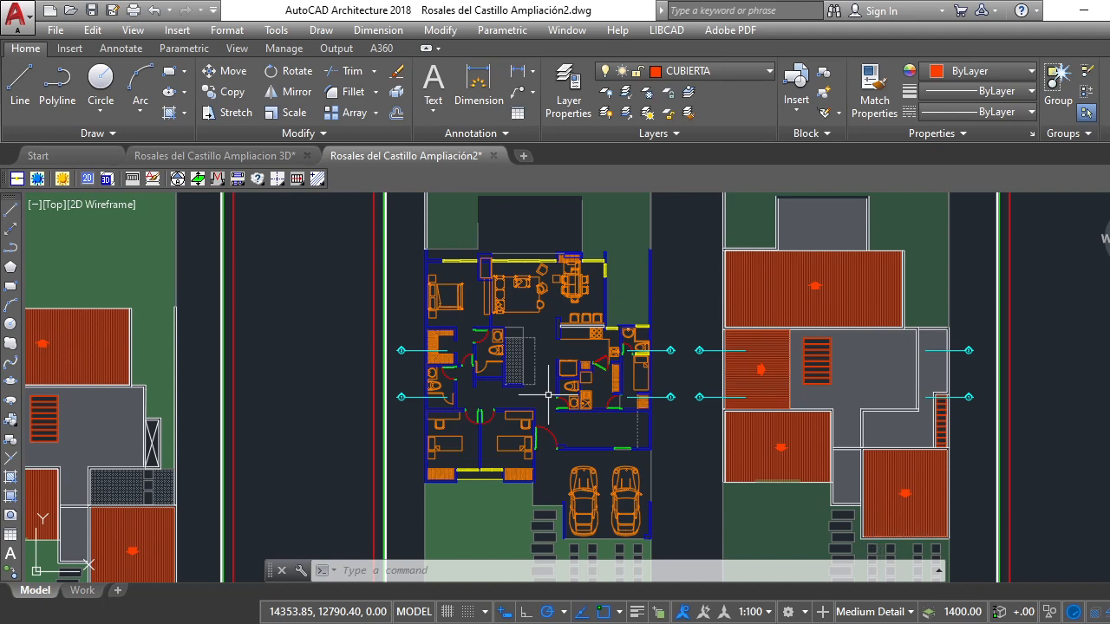
scroll(548, 395, down, 3)
scroll(566, 411, up, 4)
scroll(564, 413, down, 3)
scroll(564, 411, up, 4)
scroll(564, 408, down, 3)
scroll(562, 409, up, 5)
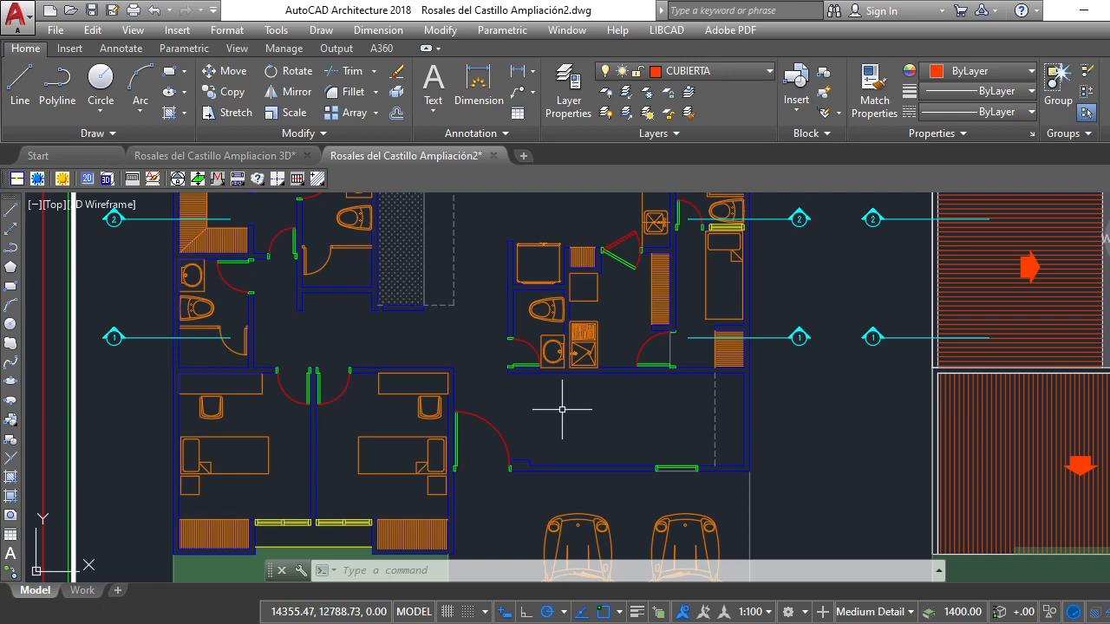
scroll(562, 410, down, 4)
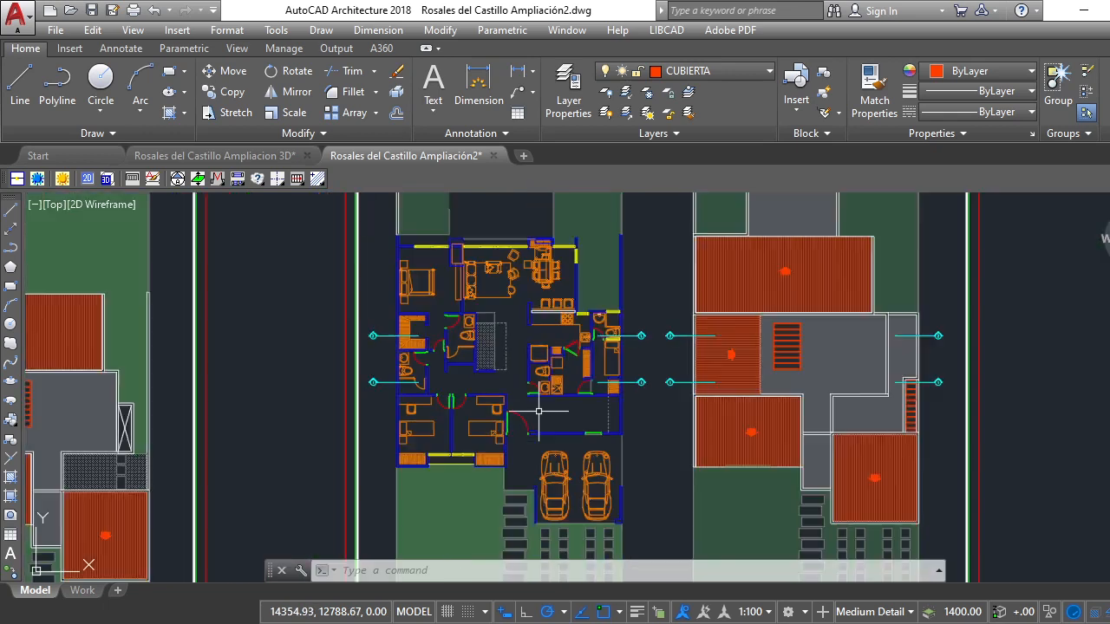
middle_drag(563, 410, 511, 437)
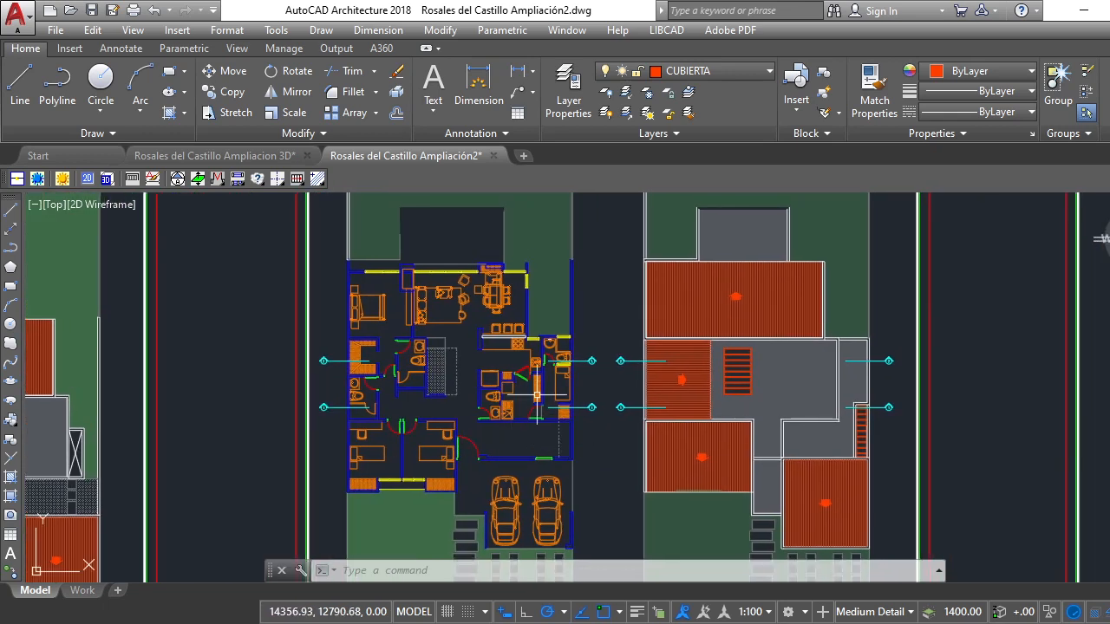
Inspect the service bedroom, kitchen, bathrooms, central patio and entrance area of the first-floor plan up close
scroll(555, 352, up, 6)
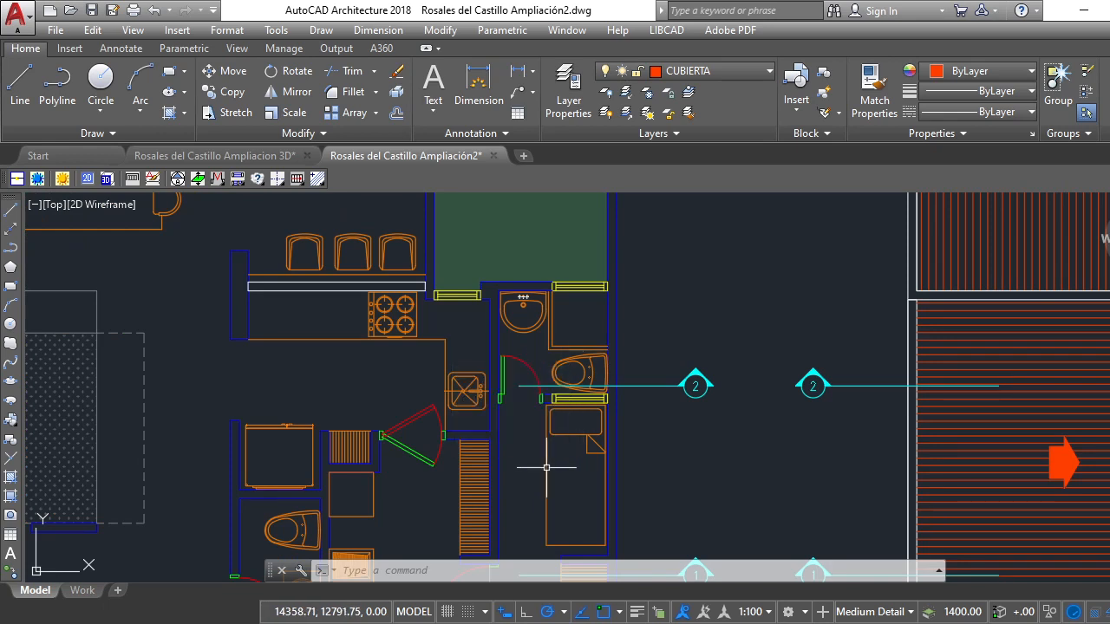
scroll(523, 321, down, 6)
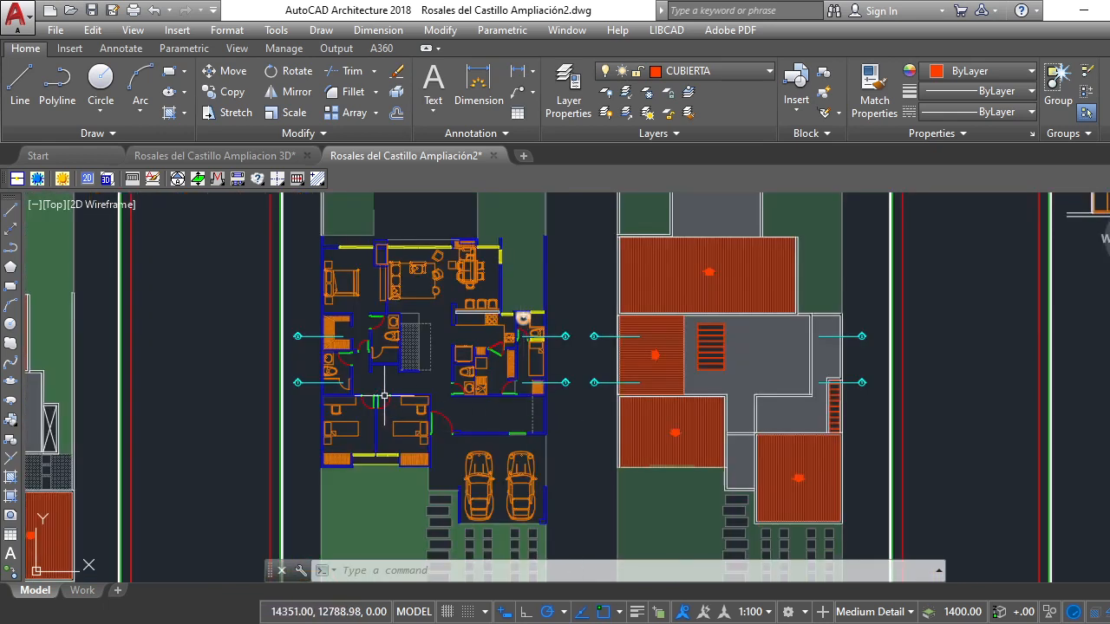
scroll(426, 315, up, 5)
scroll(461, 305, down, 5)
scroll(461, 305, up, 5)
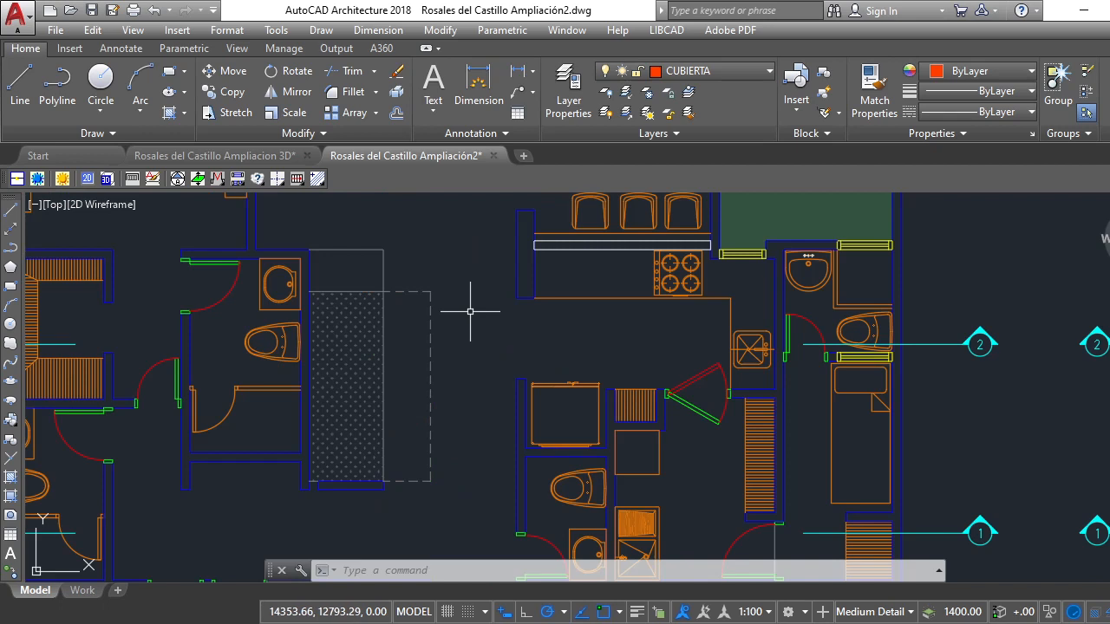
scroll(471, 311, down, 6)
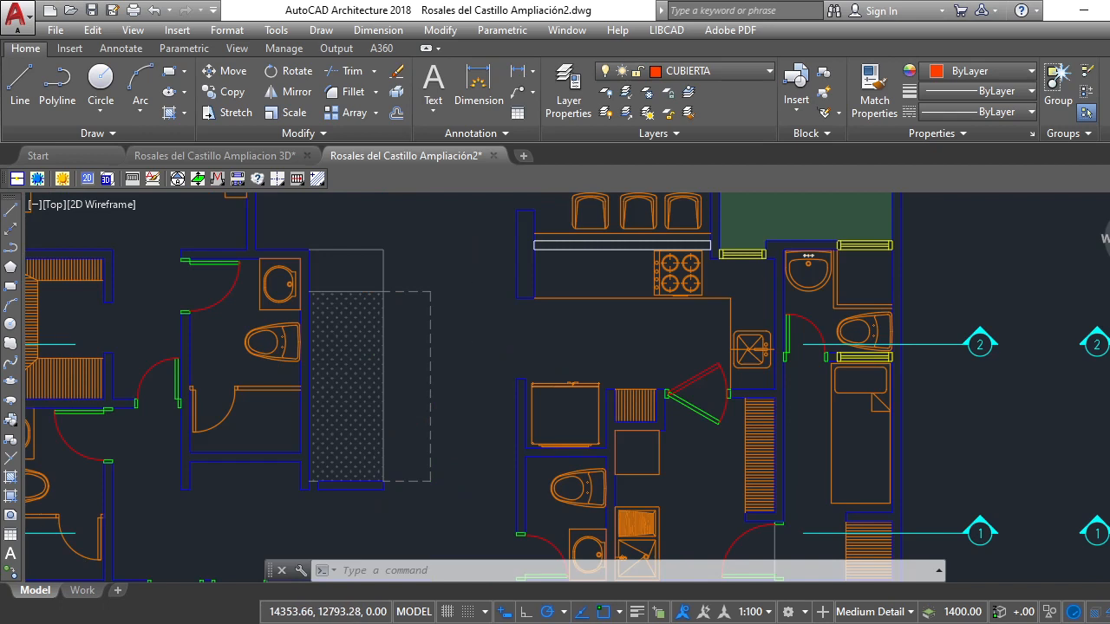
scroll(497, 394, up, 3)
scroll(497, 395, up, 5)
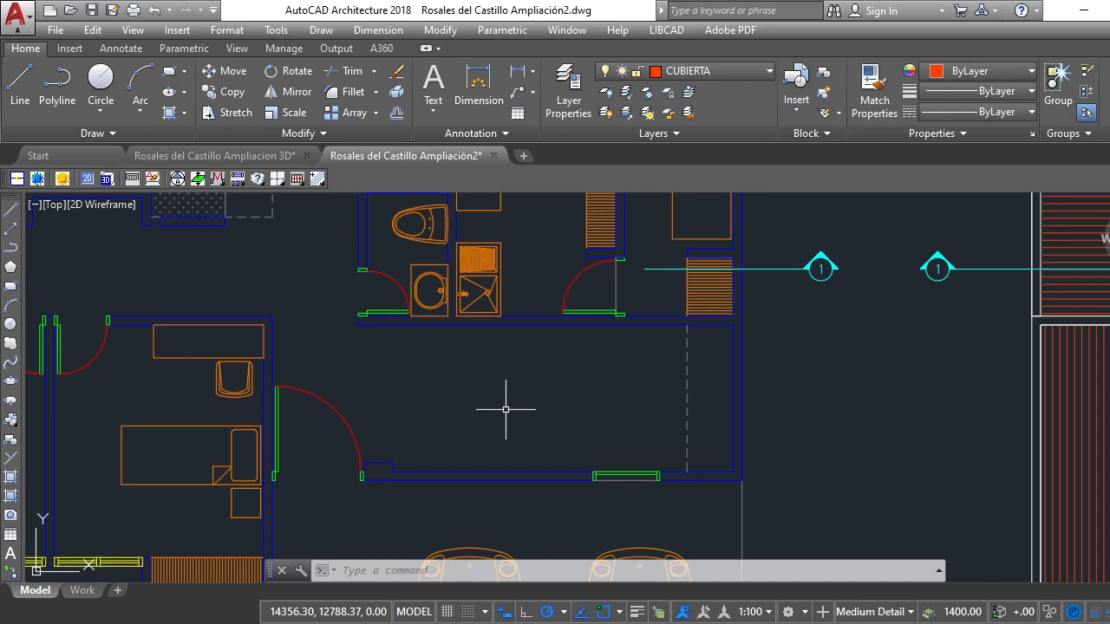
Create a new layer named areas and give it index colour 80
click(741, 208)
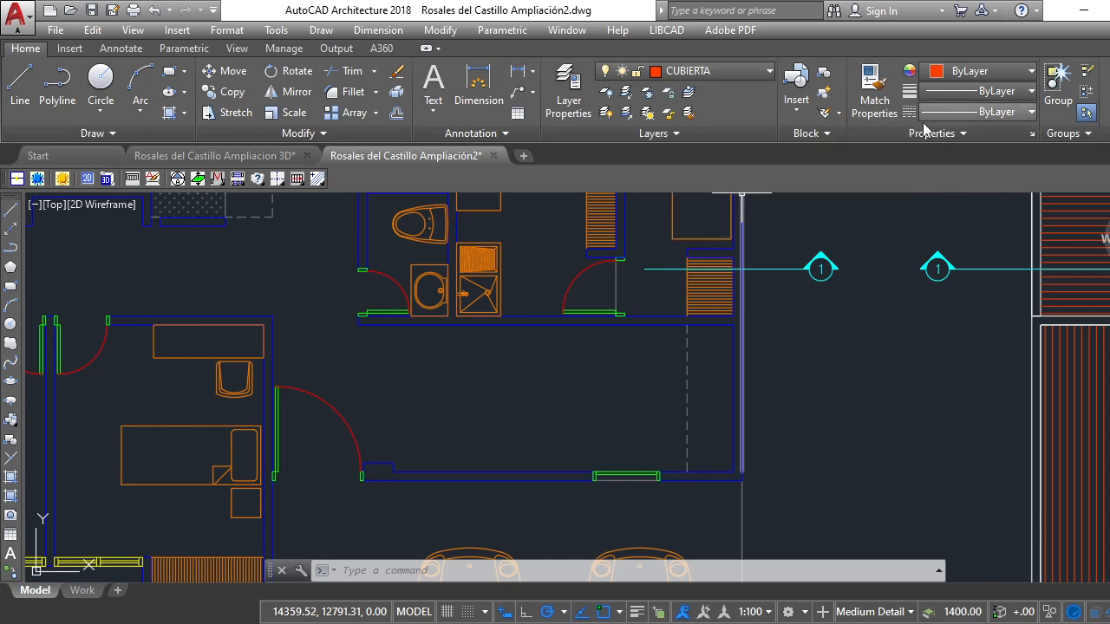
click(566, 102)
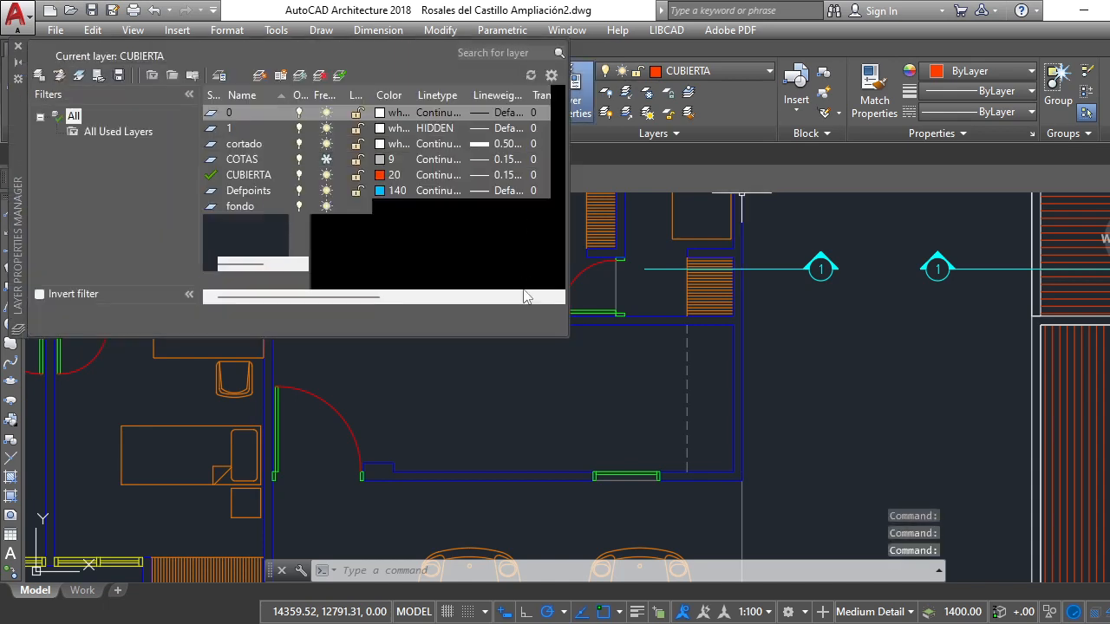
click(260, 75)
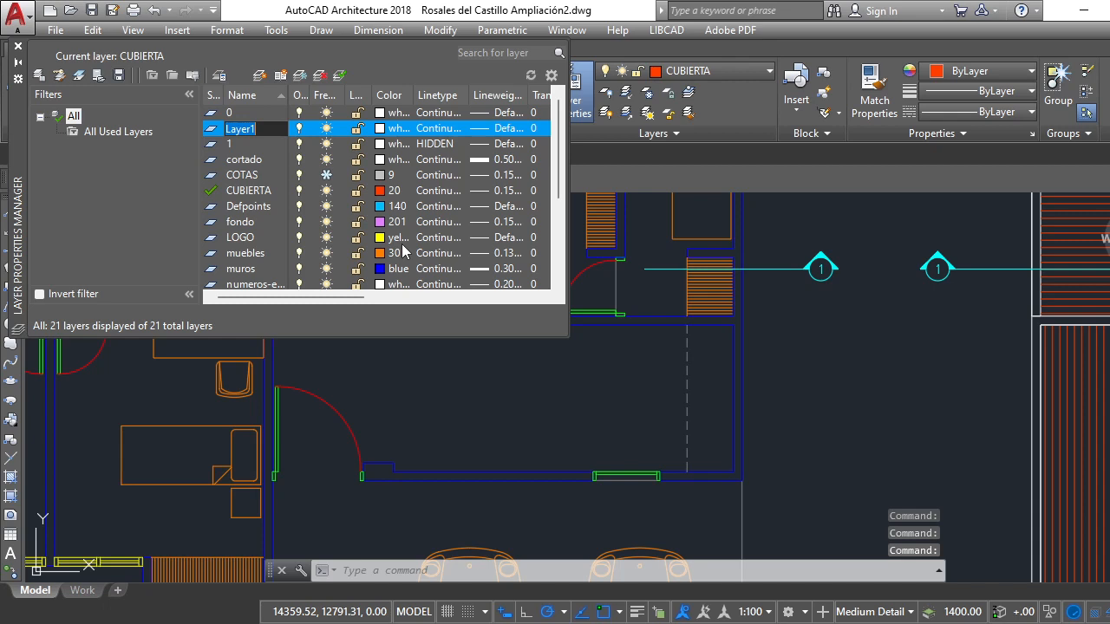
text(areas)
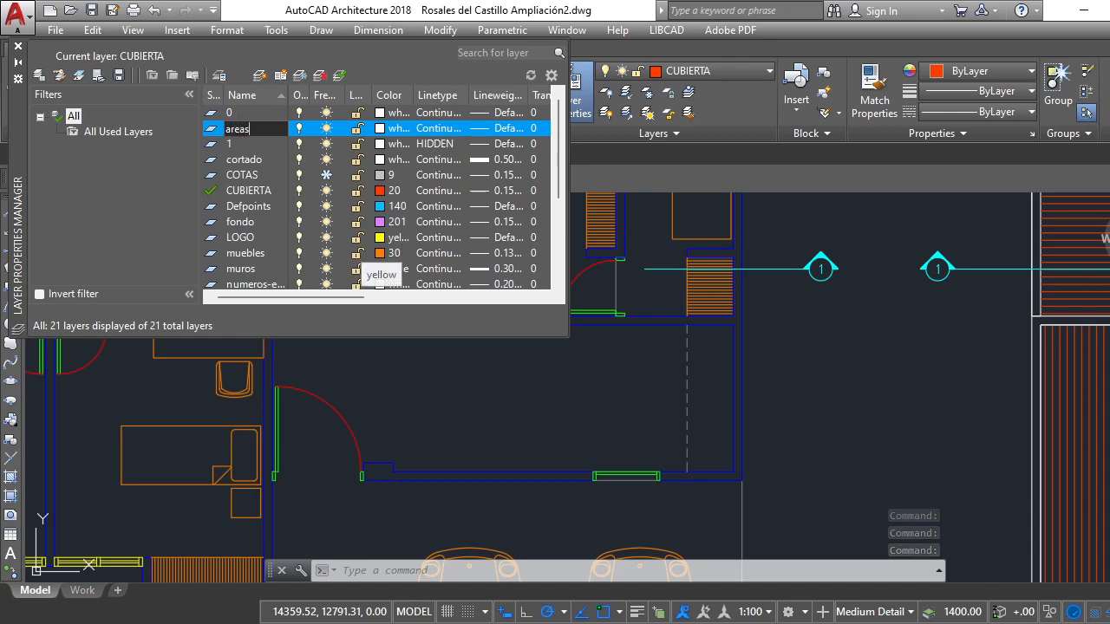
click(381, 129)
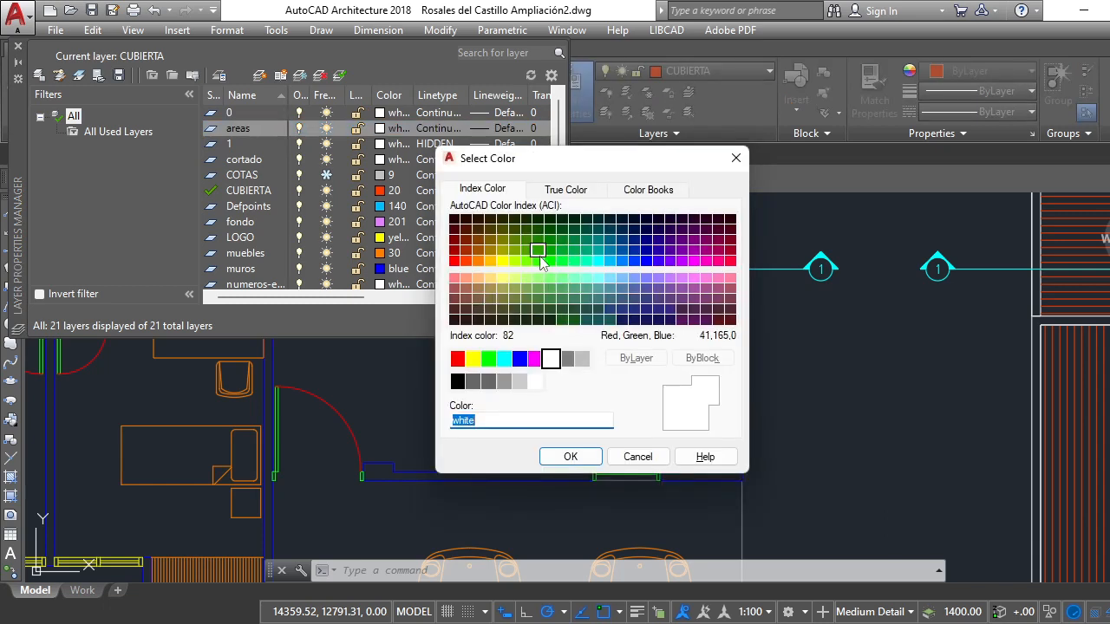
click(538, 261)
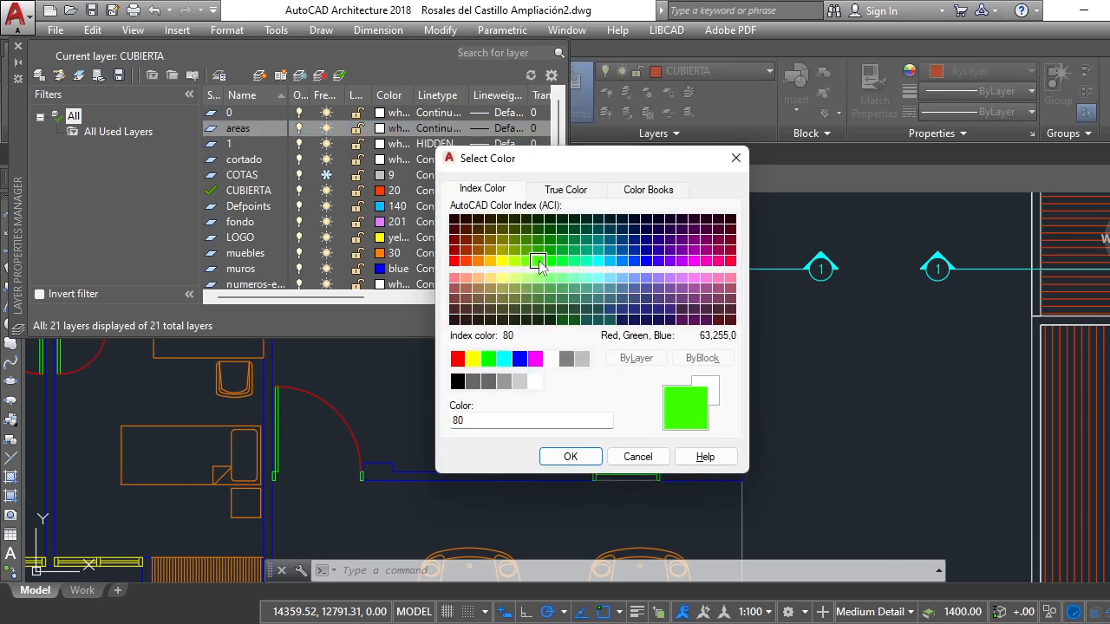
click(570, 456)
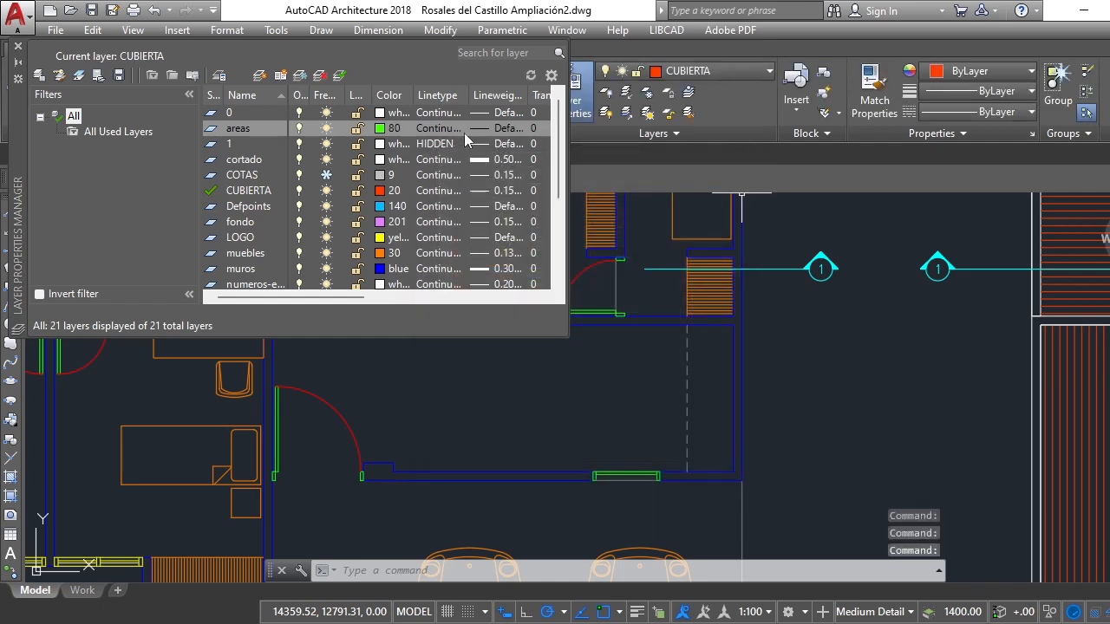
Set the lineweight of the areas layer to 0.50 mm
click(496, 127)
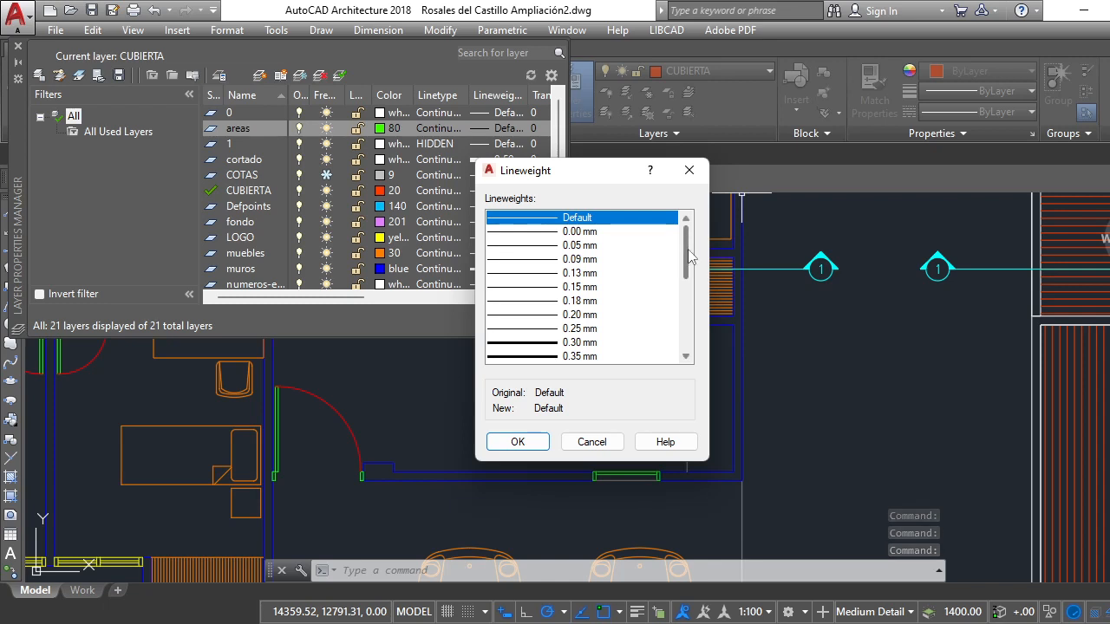
drag(686, 252, 685, 267)
click(539, 329)
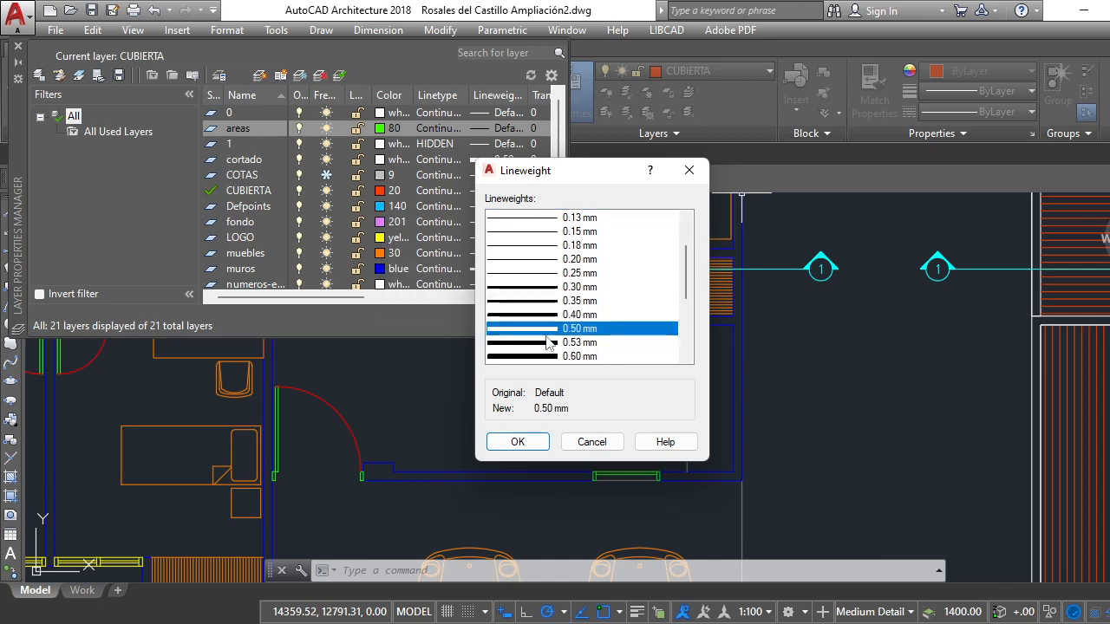
click(518, 443)
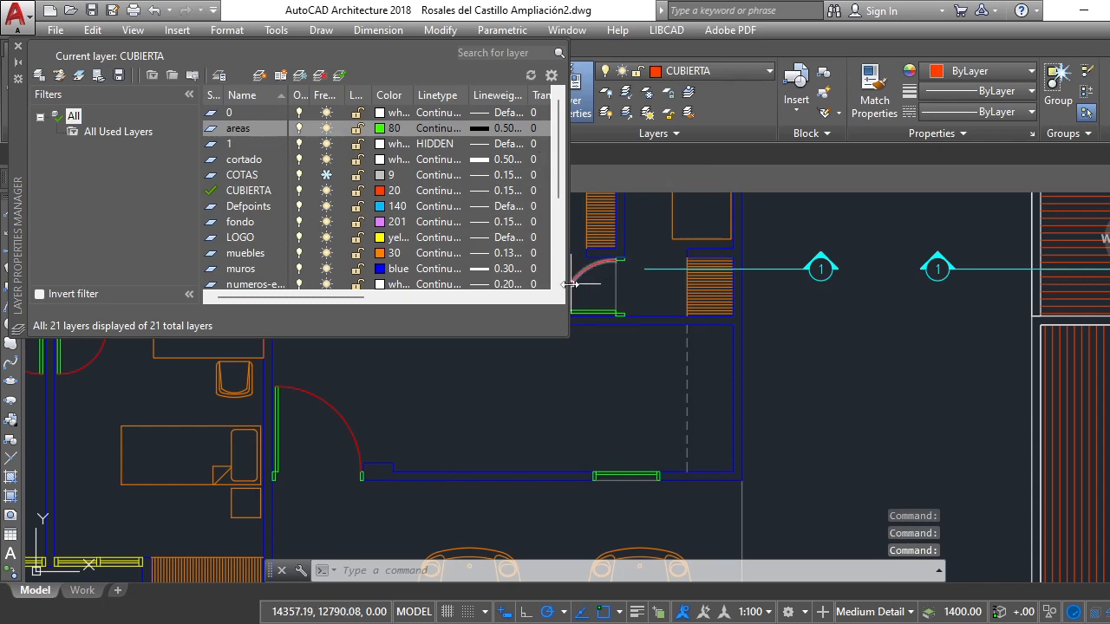
Widen the layer manager to reveal the plot settings and make the areas layer non-plotting
drag(570, 267, 729, 152)
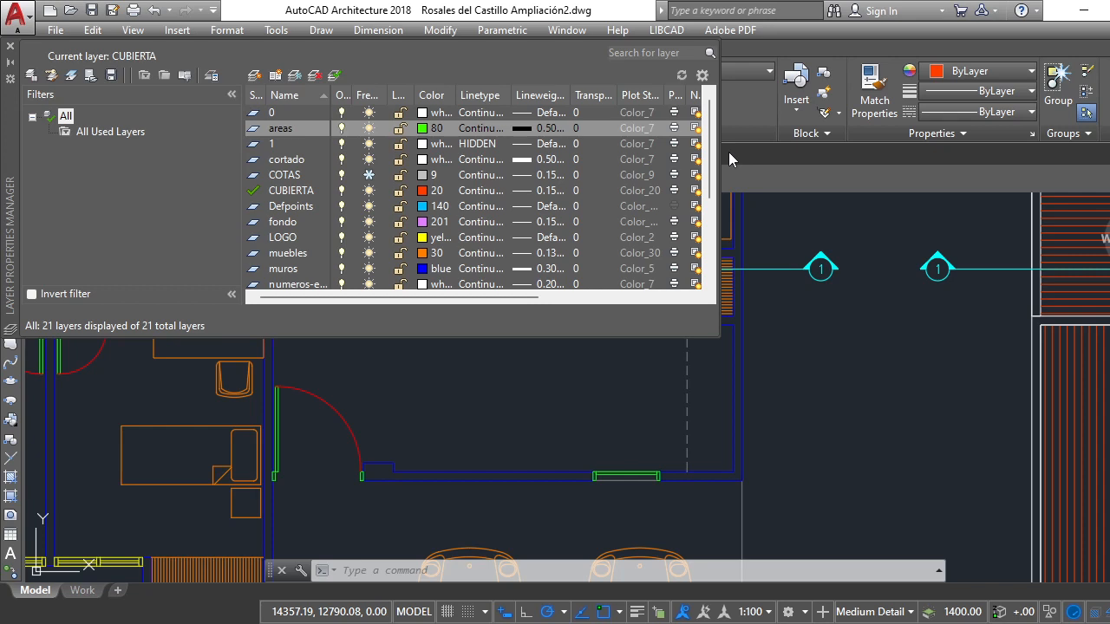
click(674, 130)
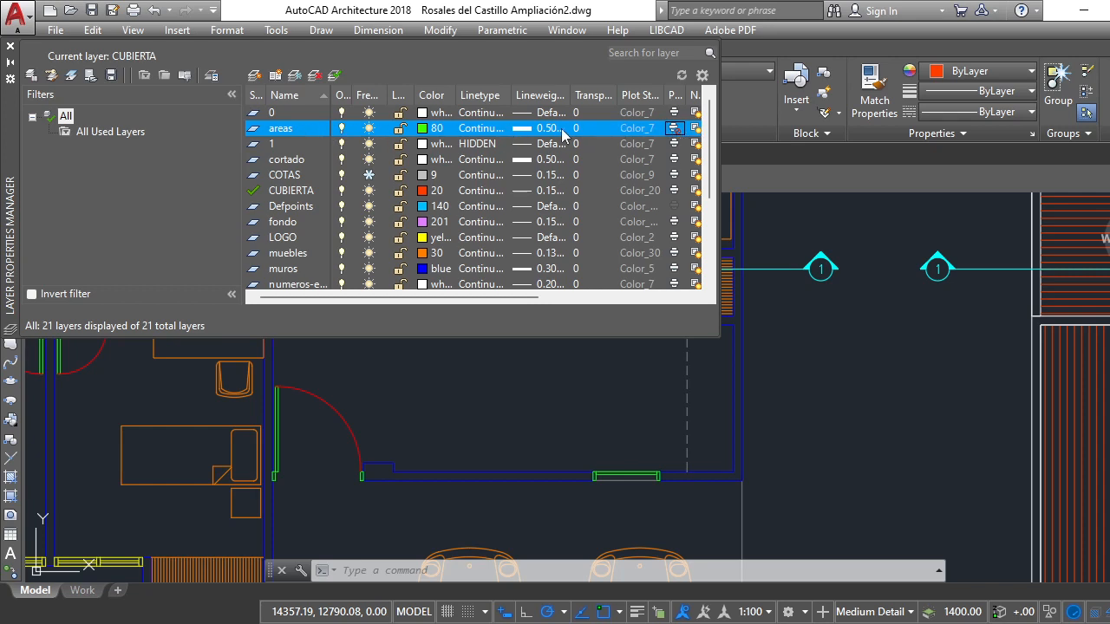
click(673, 129)
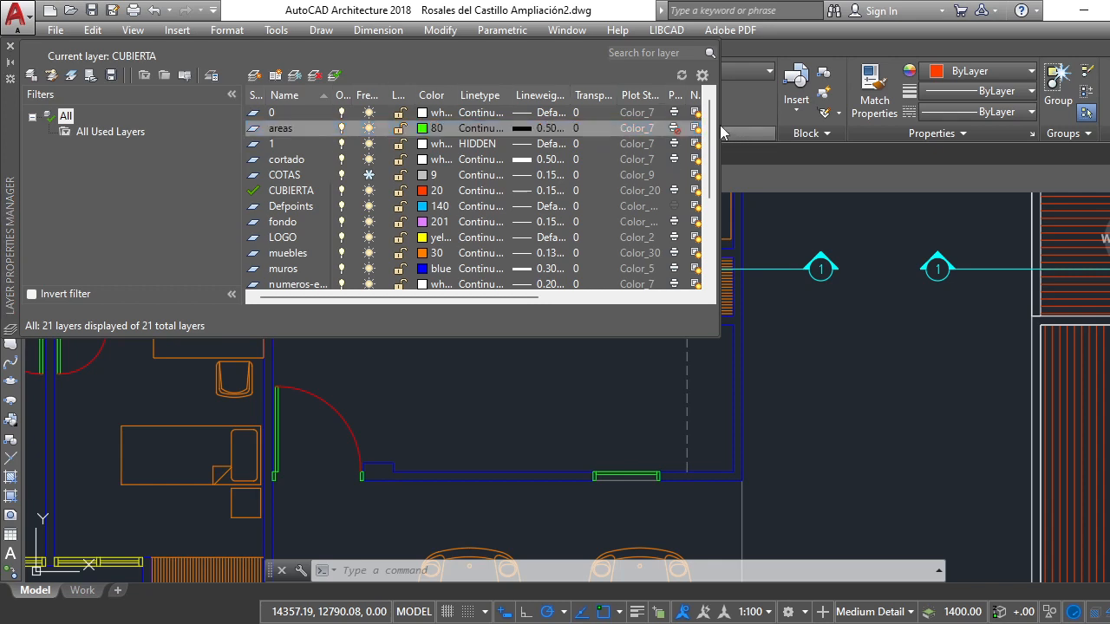
drag(721, 118, 769, 127)
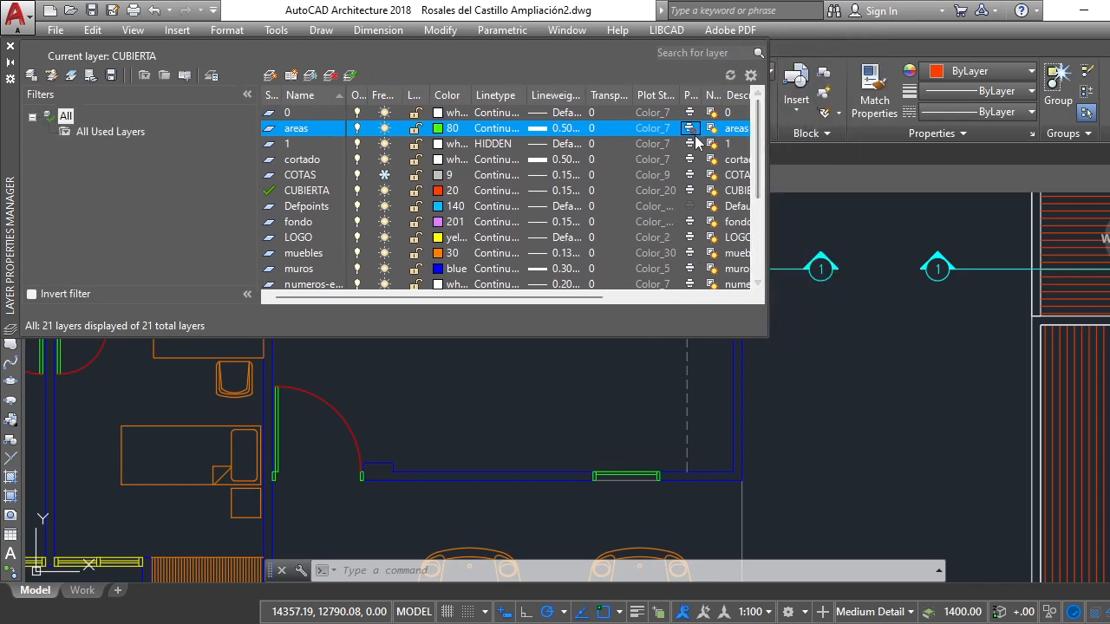
Make the areas layer current and close the layer manager
click(112, 76)
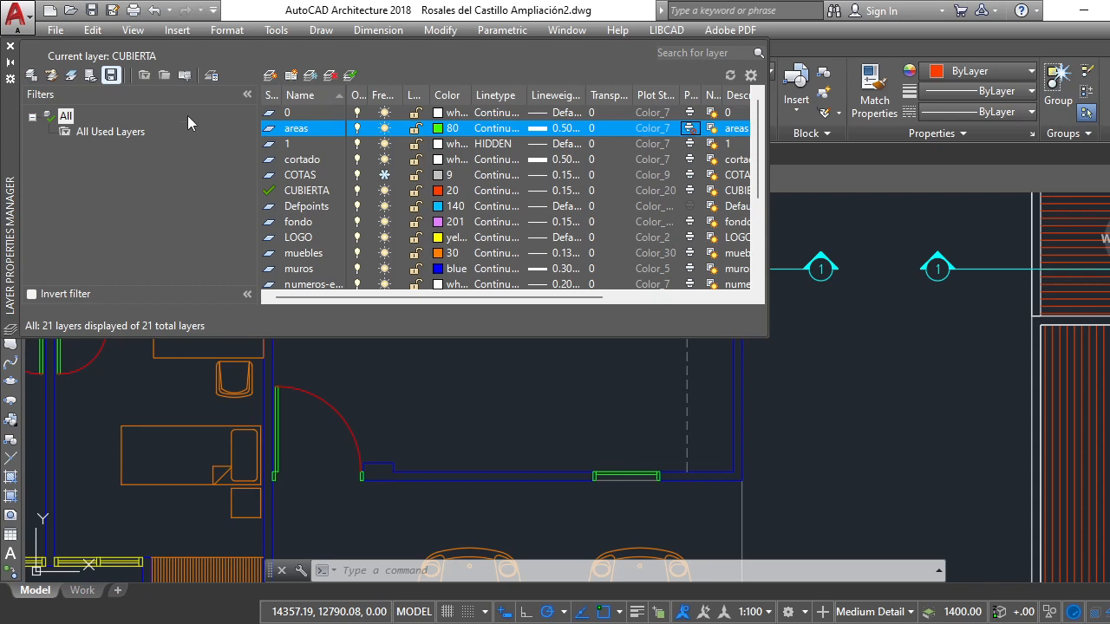
double_click(302, 129)
click(10, 46)
Select the Drafting & Annotation workspace
scroll(392, 299, down, 5)
scroll(396, 243, up, 8)
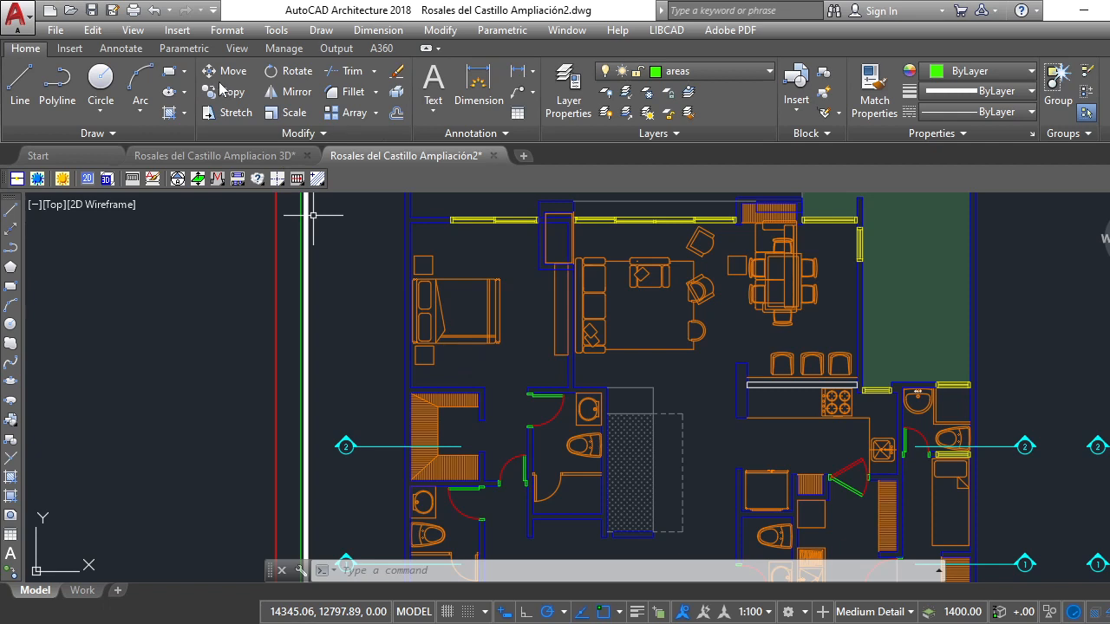
click(797, 614)
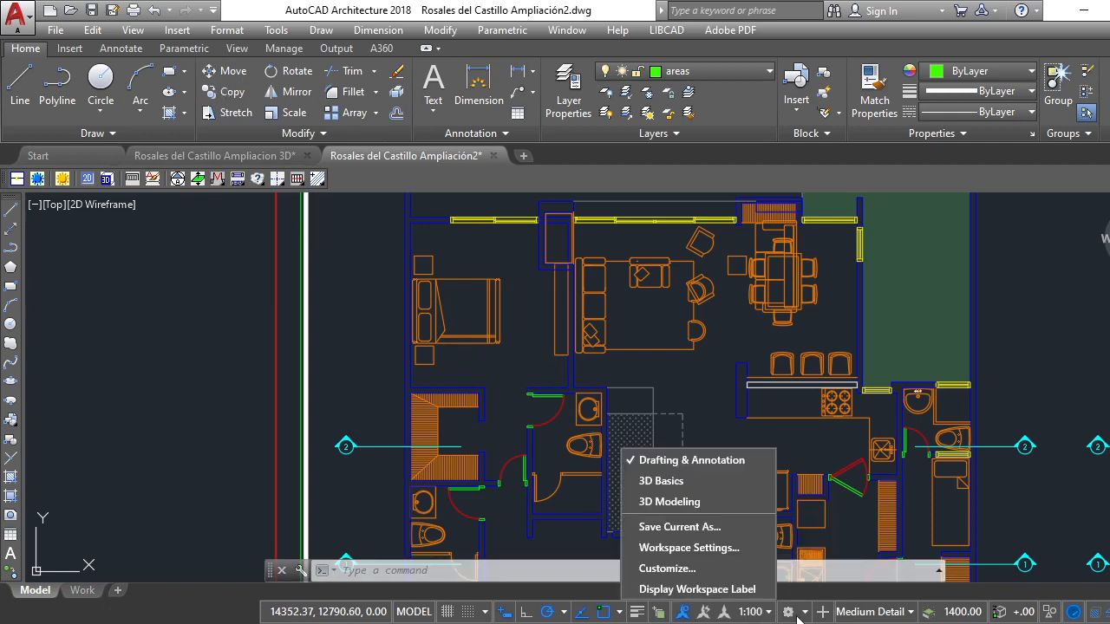
click(702, 469)
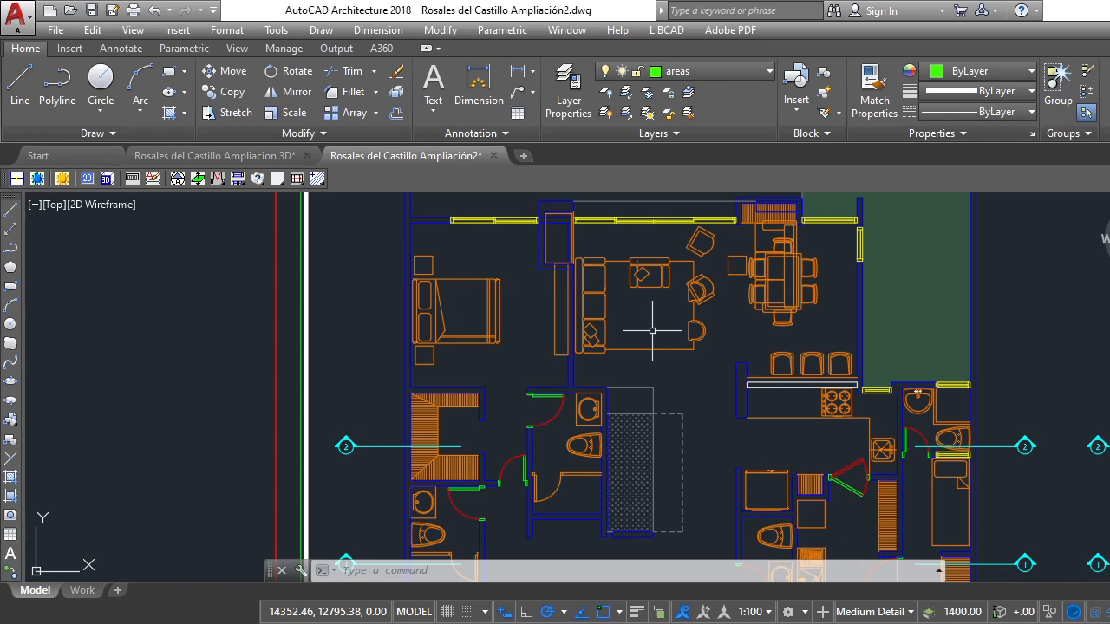
Start a polyline at the wall end beside the bathroom door and trace the main bedroom's inner walls up to the recess corner by the living room
click(69, 95)
mouse_move(475, 307)
middle_down()
mouse_move(476, 421)
mouse_move(471, 294)
middle_up()
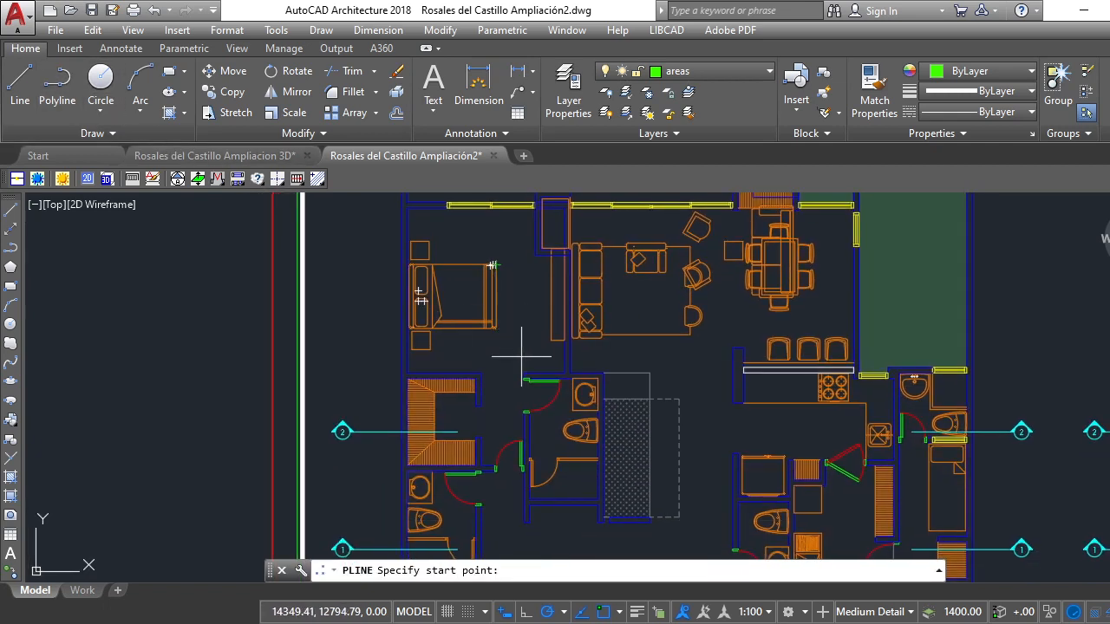
scroll(522, 355, up, 3)
click(525, 400)
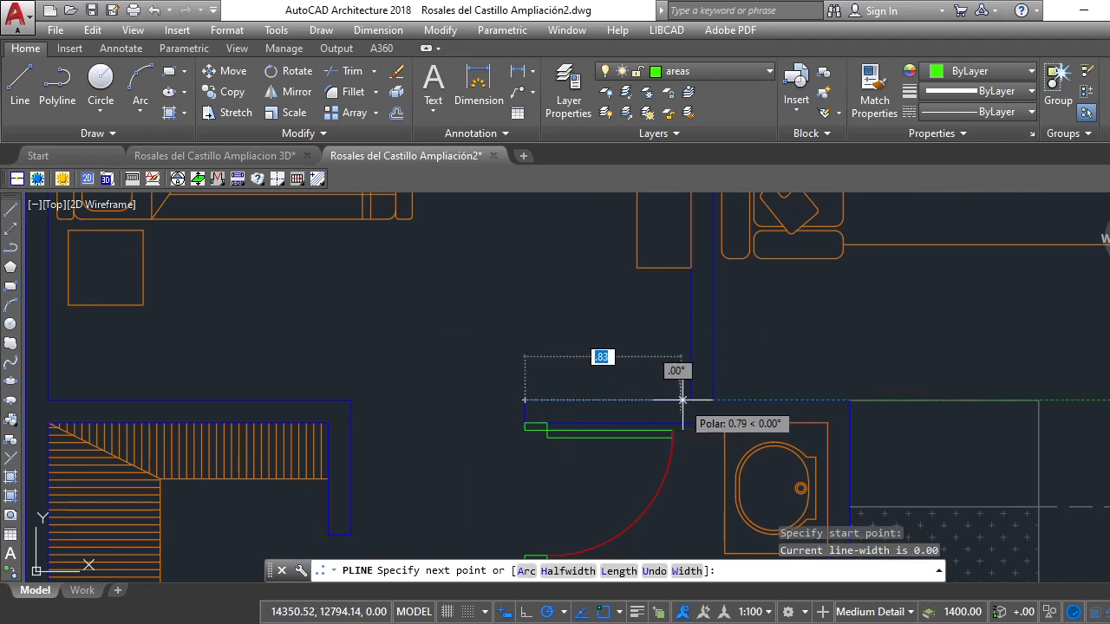
click(694, 400)
scroll(692, 451, down, 4)
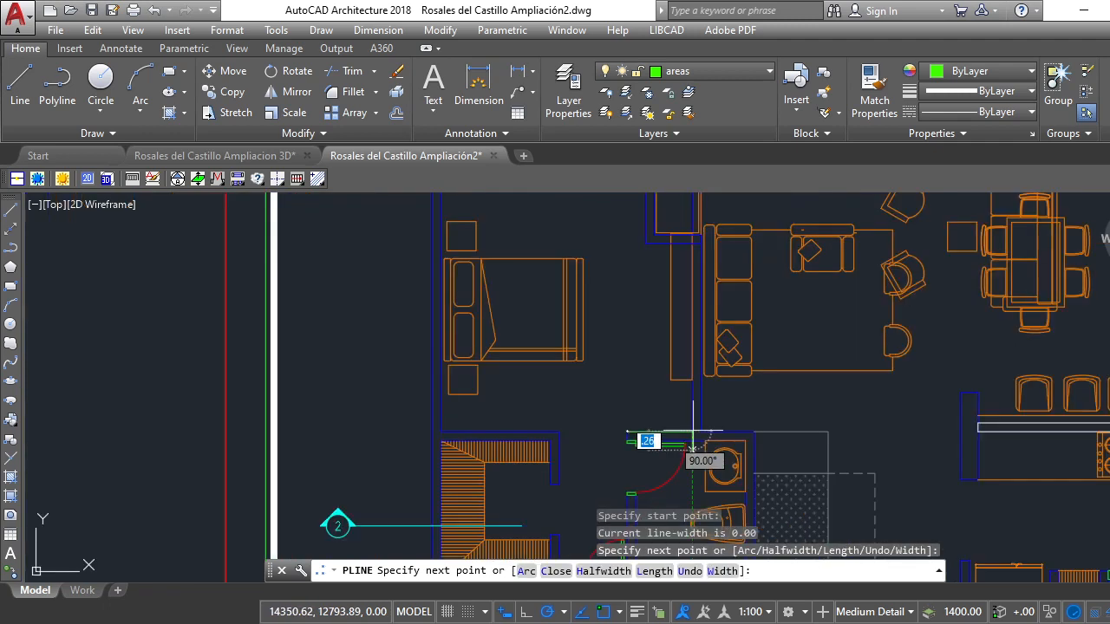
scroll(694, 238, up, 5)
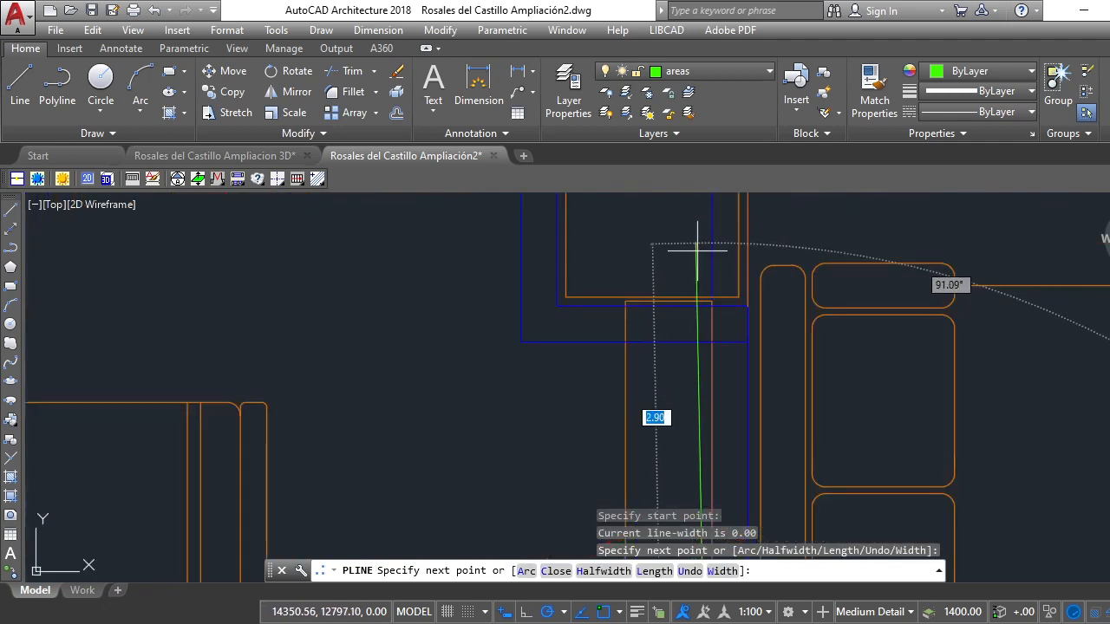
click(711, 342)
click(527, 341)
Continue the polyline up the recess, along the window wall and down the outer wall to the closet corner, and close the main bedroom outline
scroll(525, 423, down, 4)
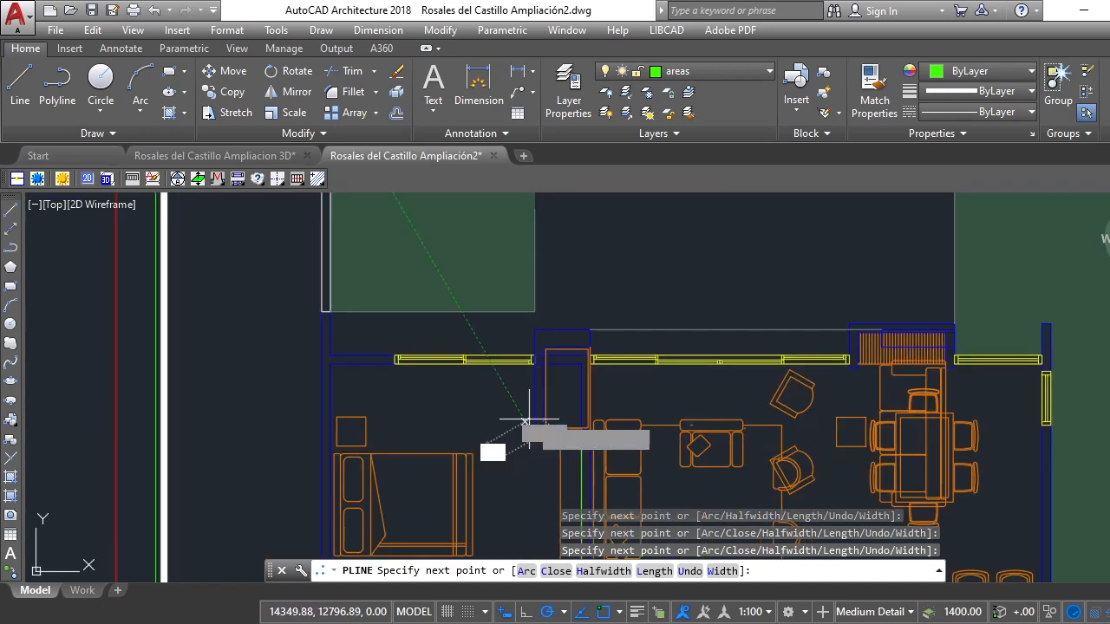
scroll(527, 422, up, 5)
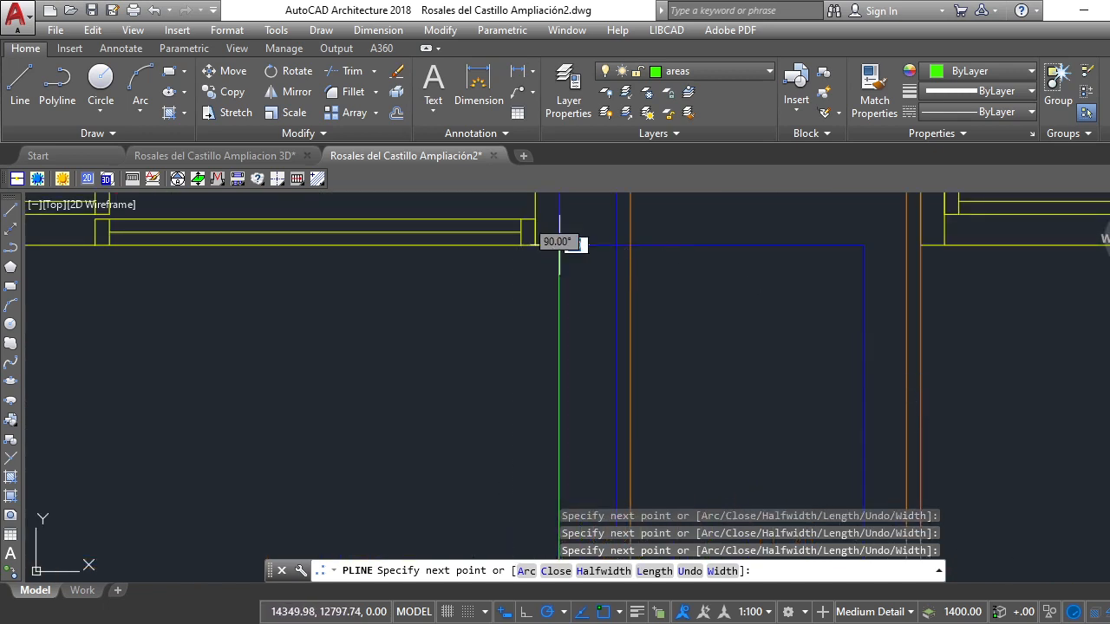
scroll(560, 244, down, 5)
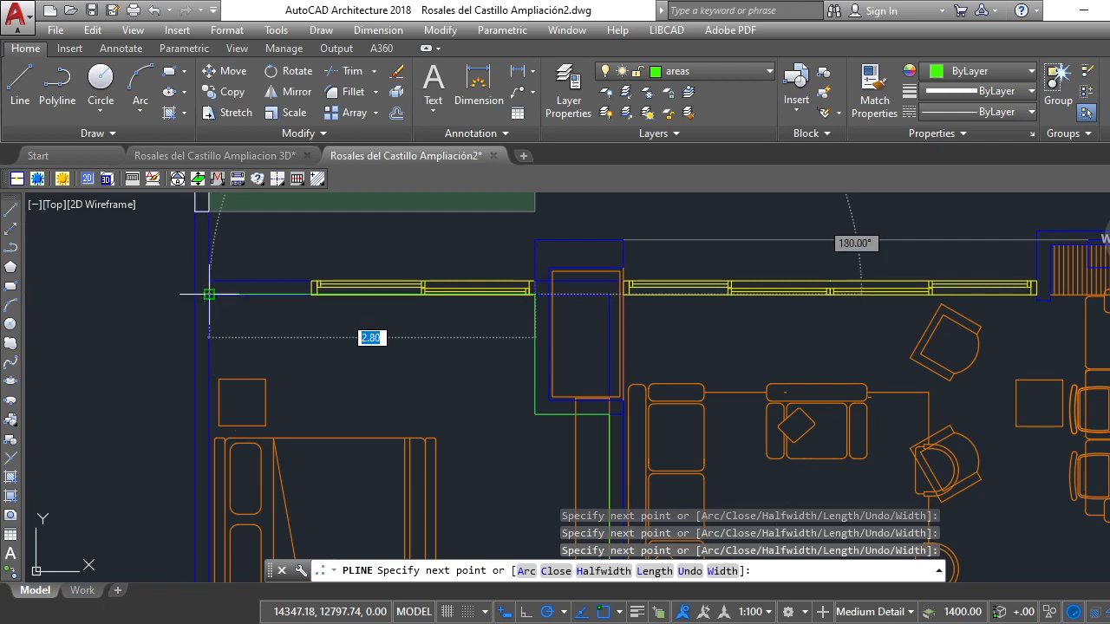
scroll(192, 299, down, 6)
scroll(209, 334, up, 6)
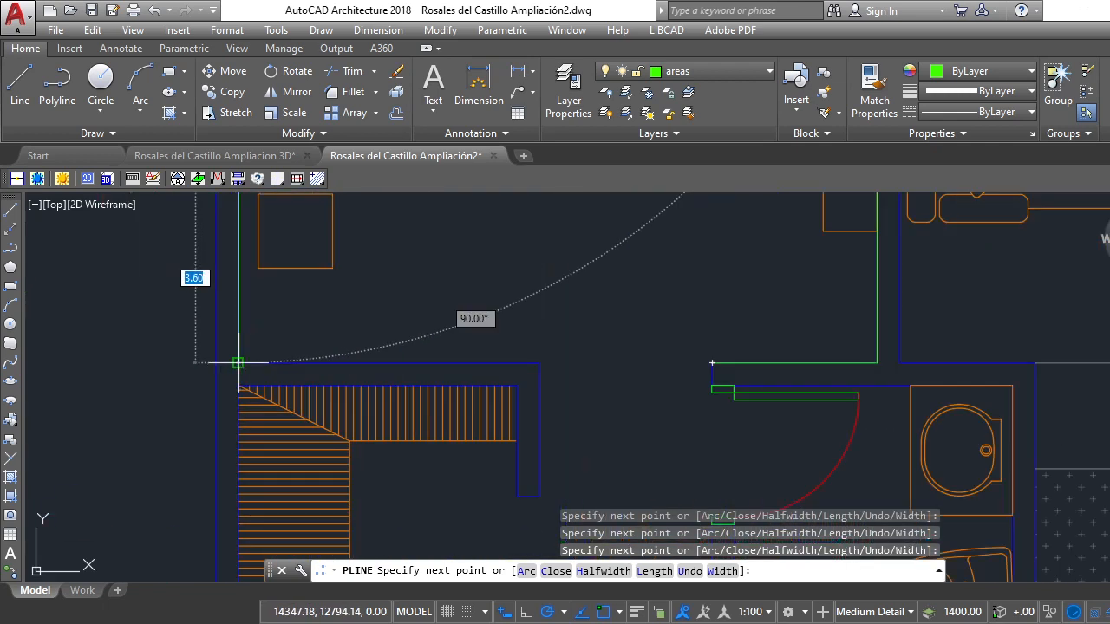
scroll(237, 362, up, 4)
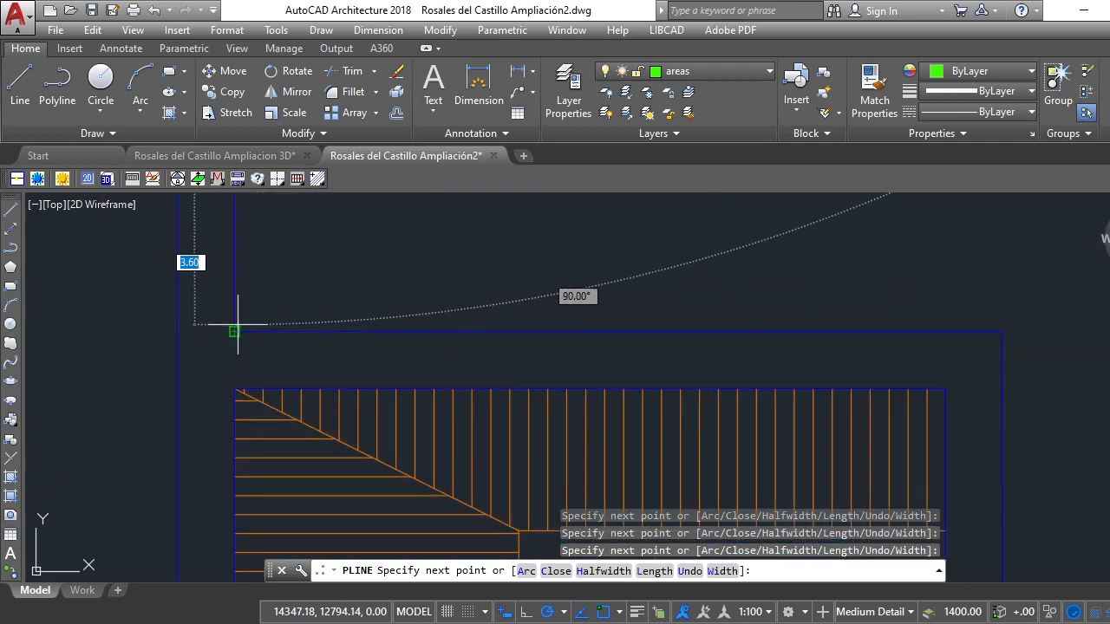
scroll(230, 331, down, 3)
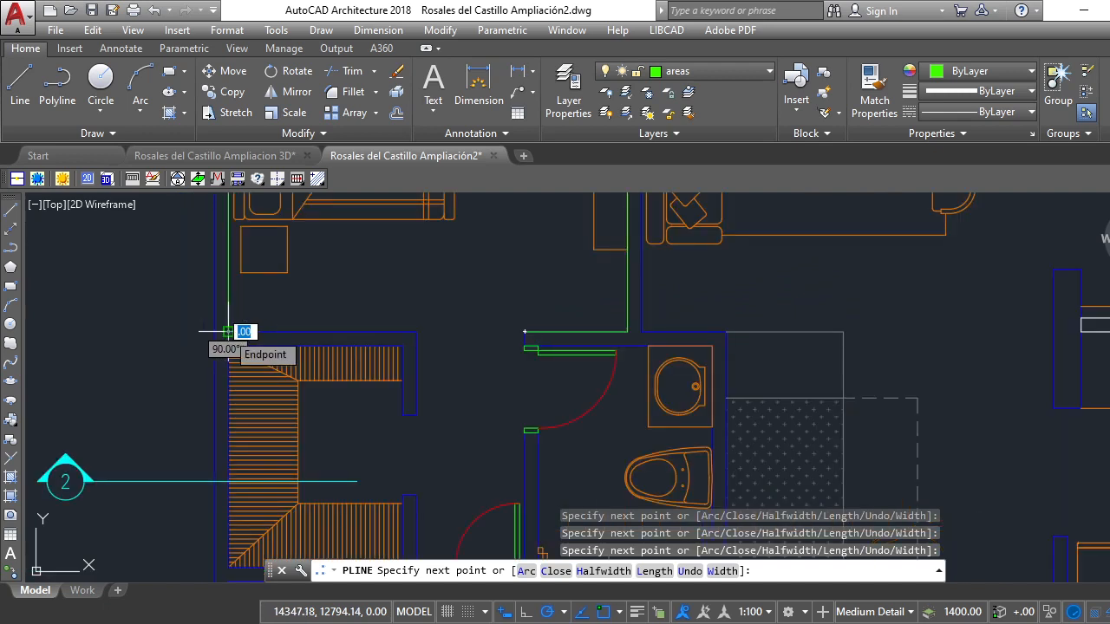
click(228, 331)
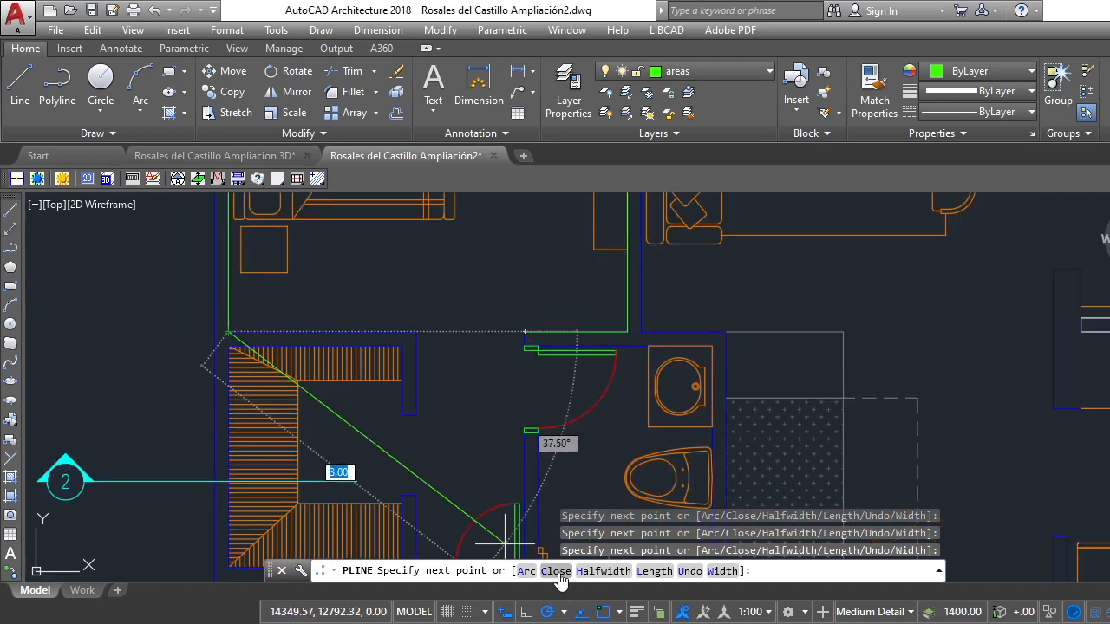
click(556, 578)
Examine the closet, bathrooms, hallway and secondary bedrooms next to the outlined main bedroom
scroll(453, 356, down, 3)
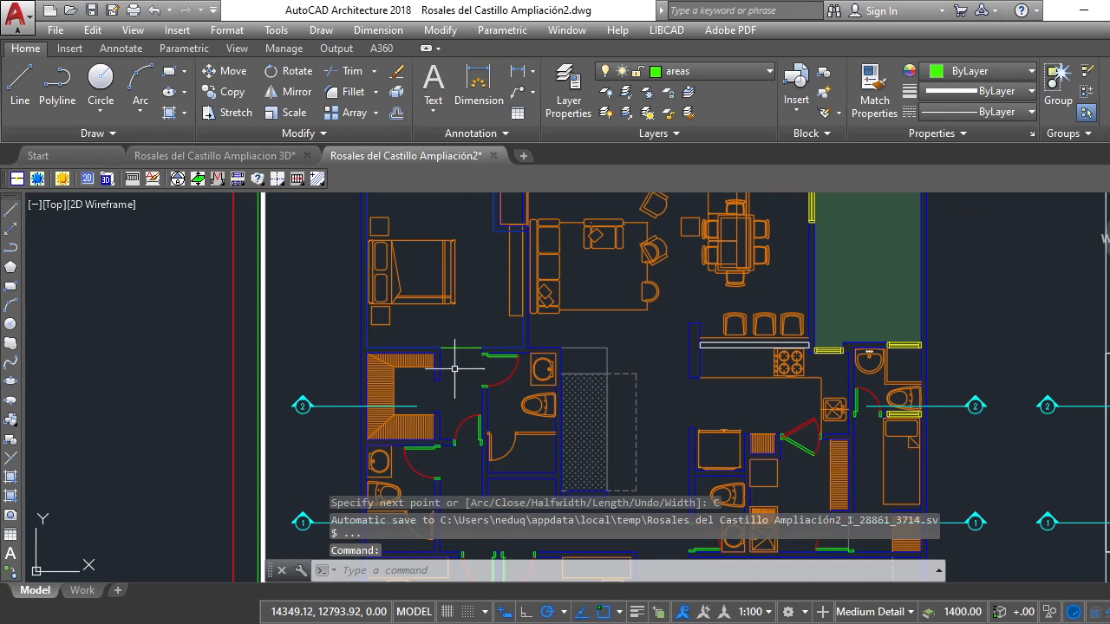
scroll(453, 373, up, 3)
middle_drag(444, 384, 439, 292)
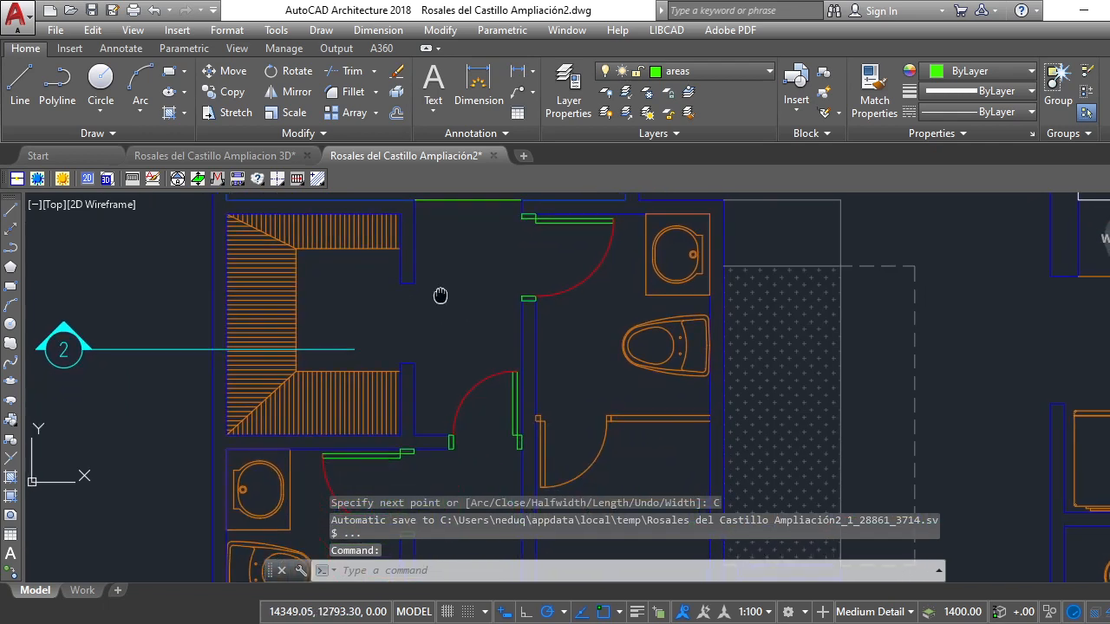
scroll(449, 277, down, 2)
scroll(424, 380, up, 1)
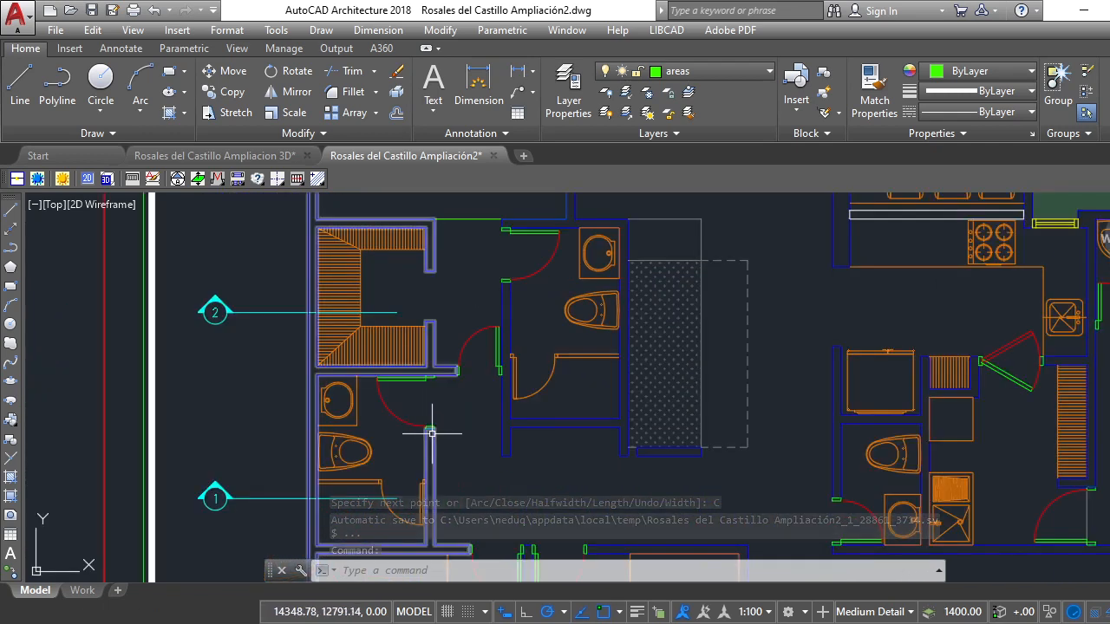
middle_drag(429, 426, 434, 345)
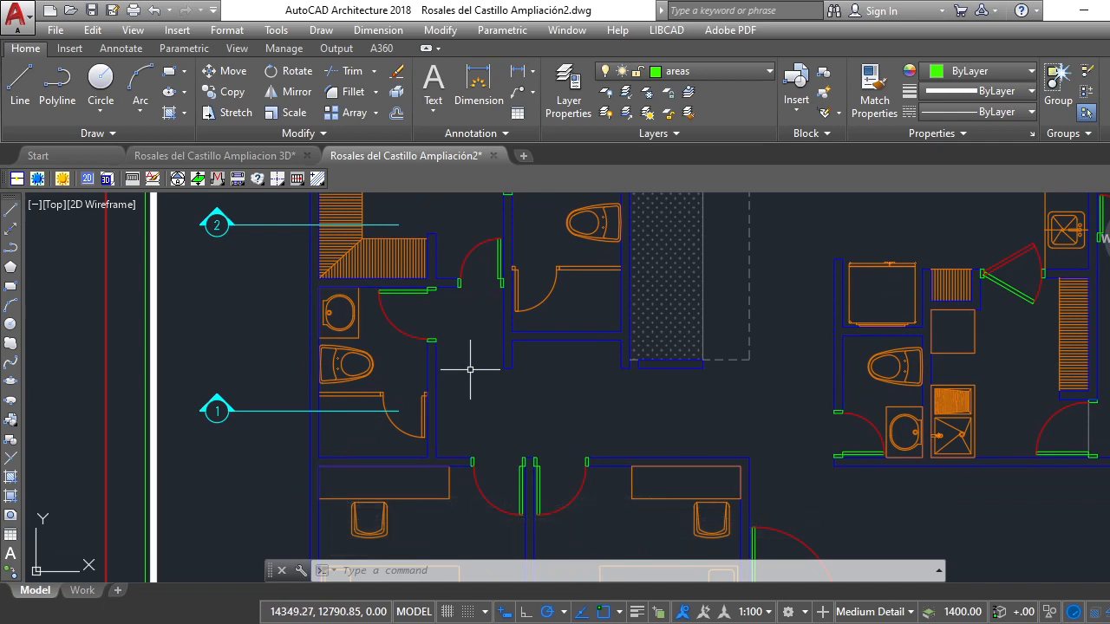
scroll(470, 370, down, 3)
scroll(466, 228, up, 5)
scroll(461, 245, down, 2)
scroll(432, 364, down, 3)
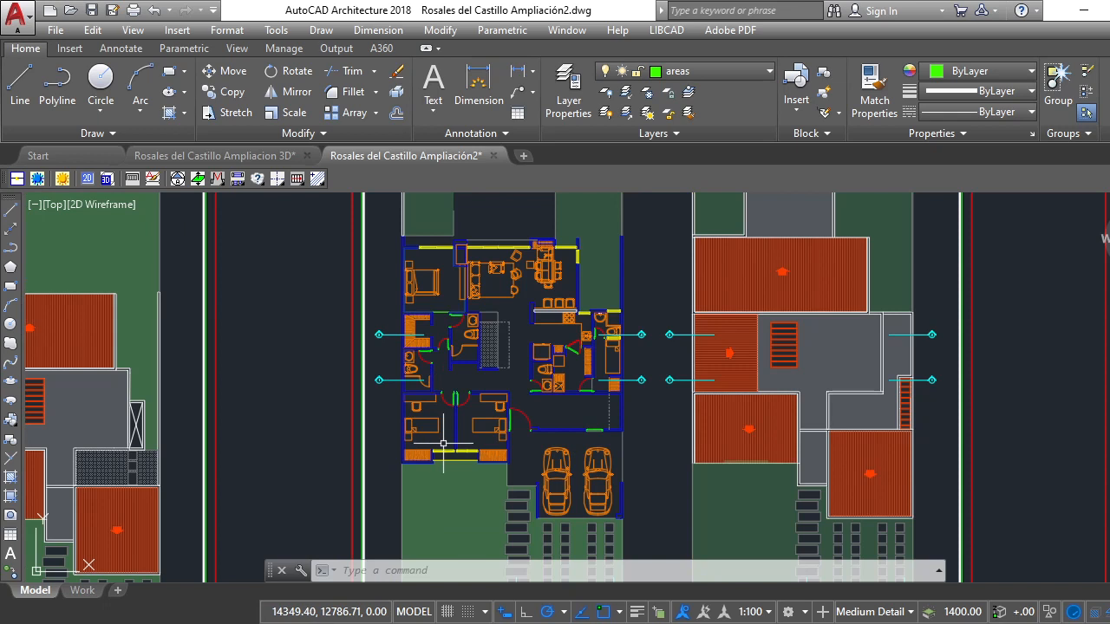
Start a polyline at the lower-left bedroom's door-side corner and run it along the upper wall to the outer wall corner
scroll(406, 423, up, 5)
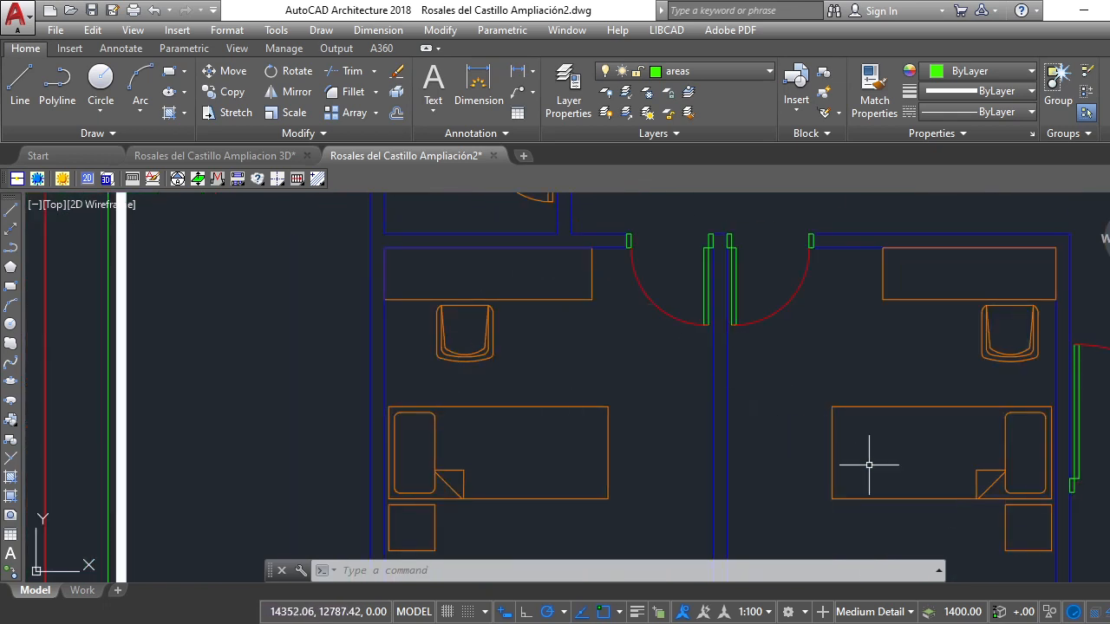
click(56, 85)
scroll(593, 253, up, 5)
scroll(586, 286, down, 3)
scroll(803, 282, up, 4)
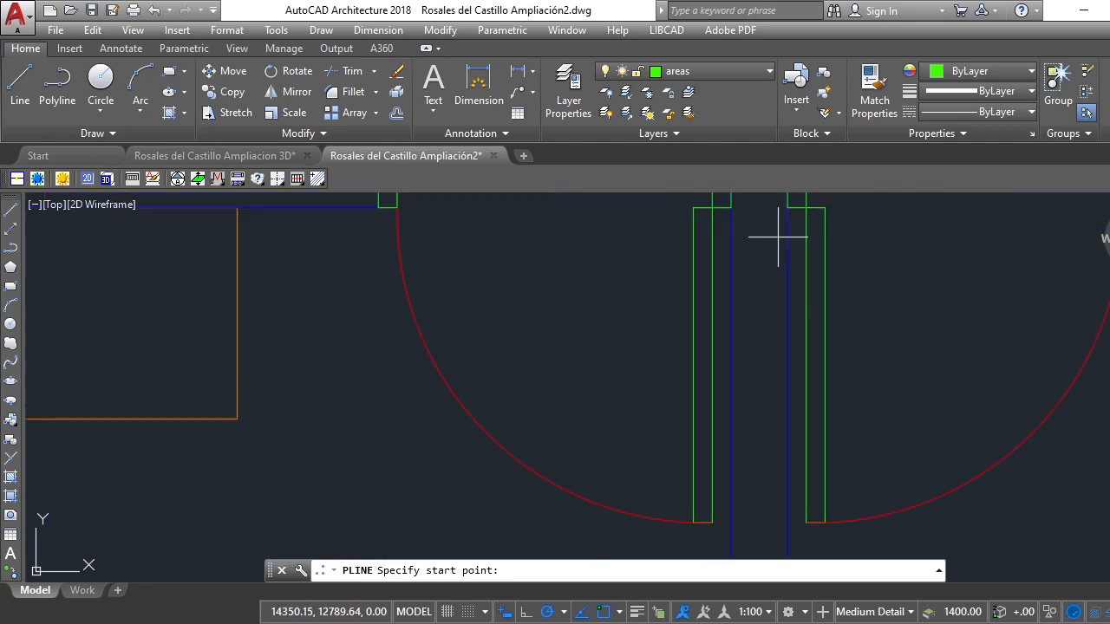
click(725, 202)
scroll(694, 338, down, 4)
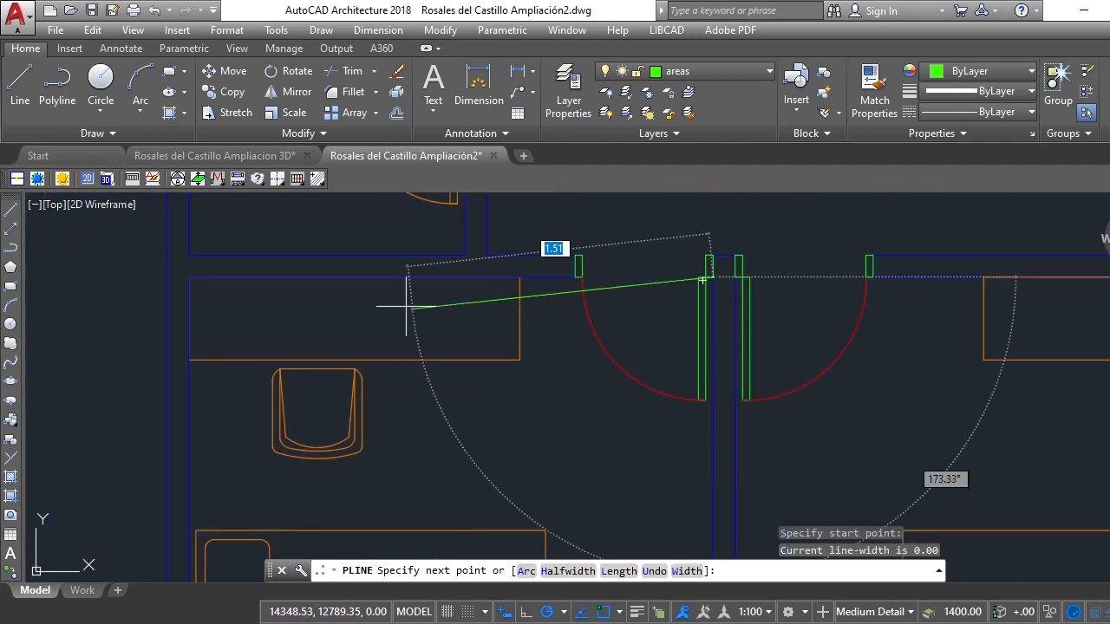
click(183, 279)
Continue the lower-left bedroom's polyline down the inner face of the outer wall to the closet's lower outer corner
scroll(256, 232, down, 2)
scroll(255, 251, down, 3)
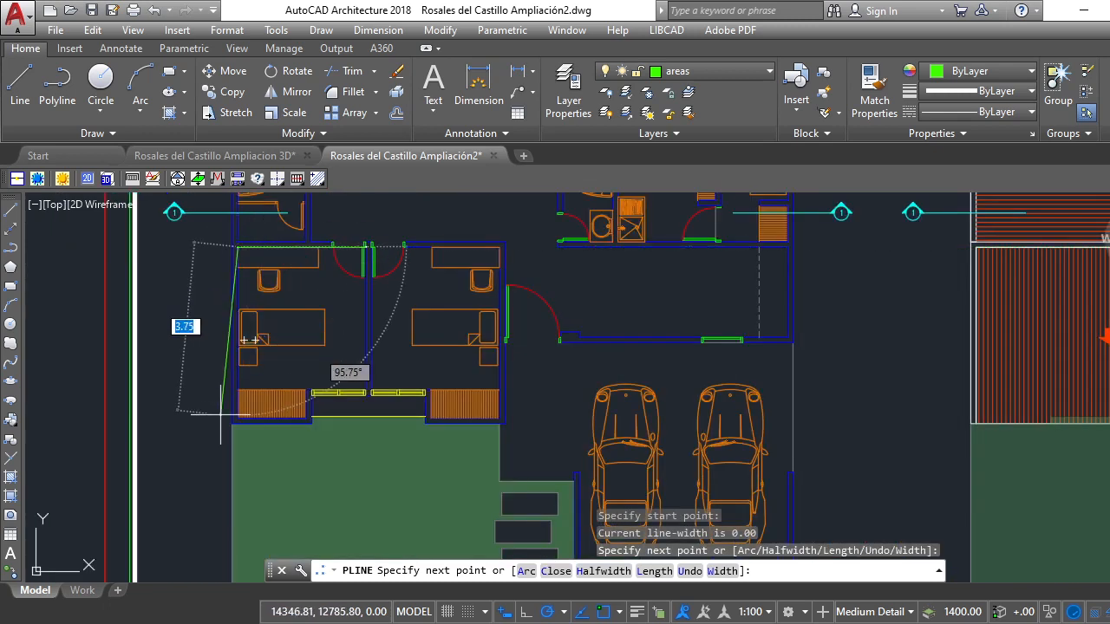
scroll(247, 386, up, 4)
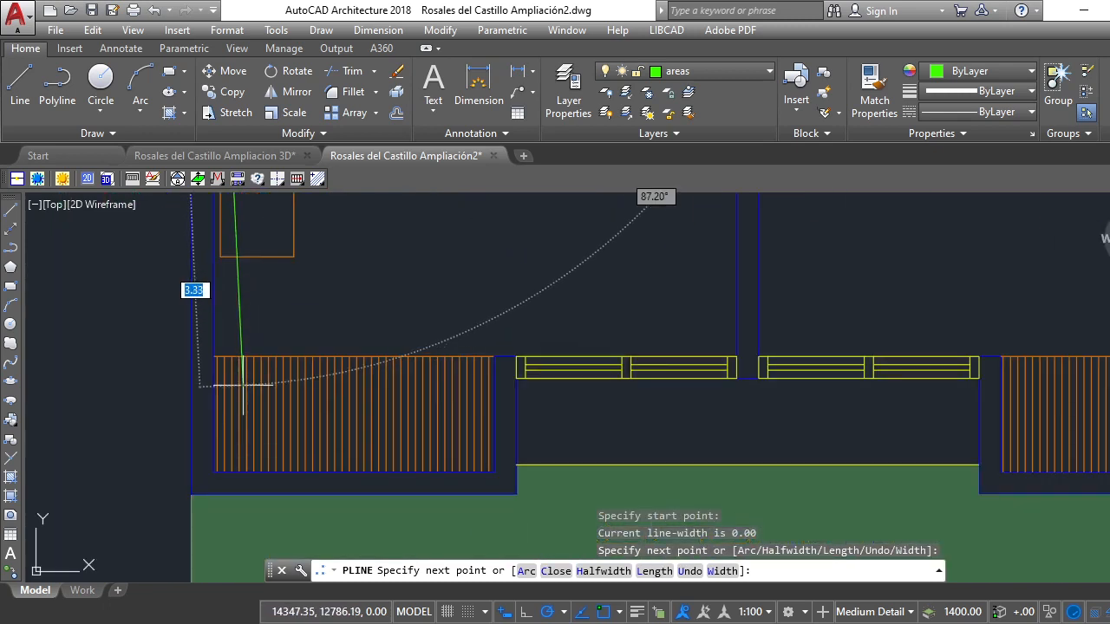
scroll(217, 342, up, 4)
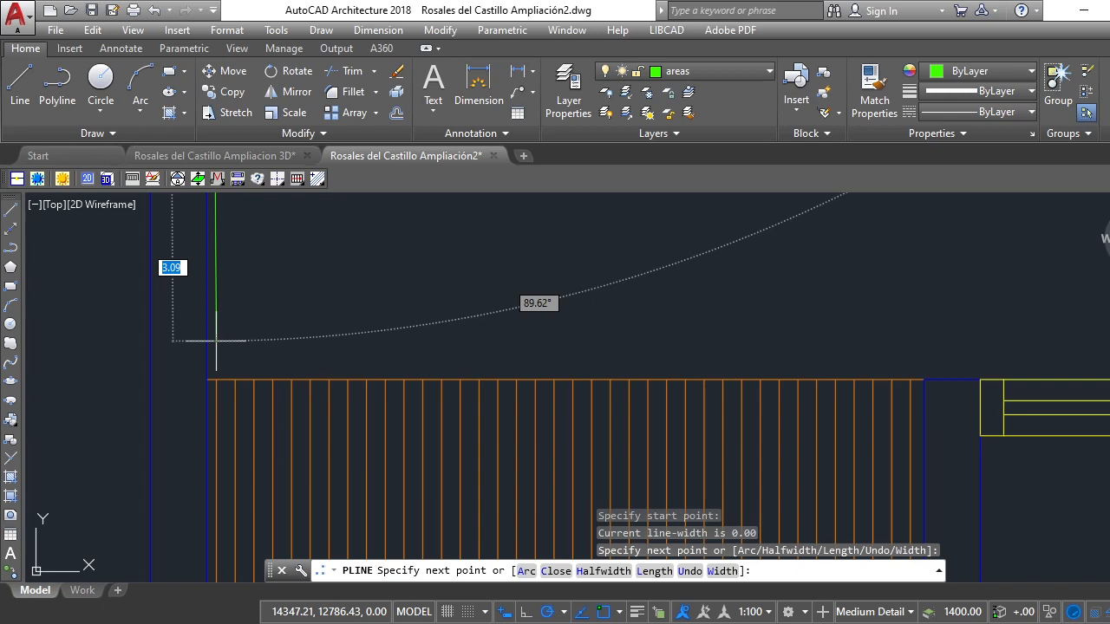
scroll(216, 341, down, 2)
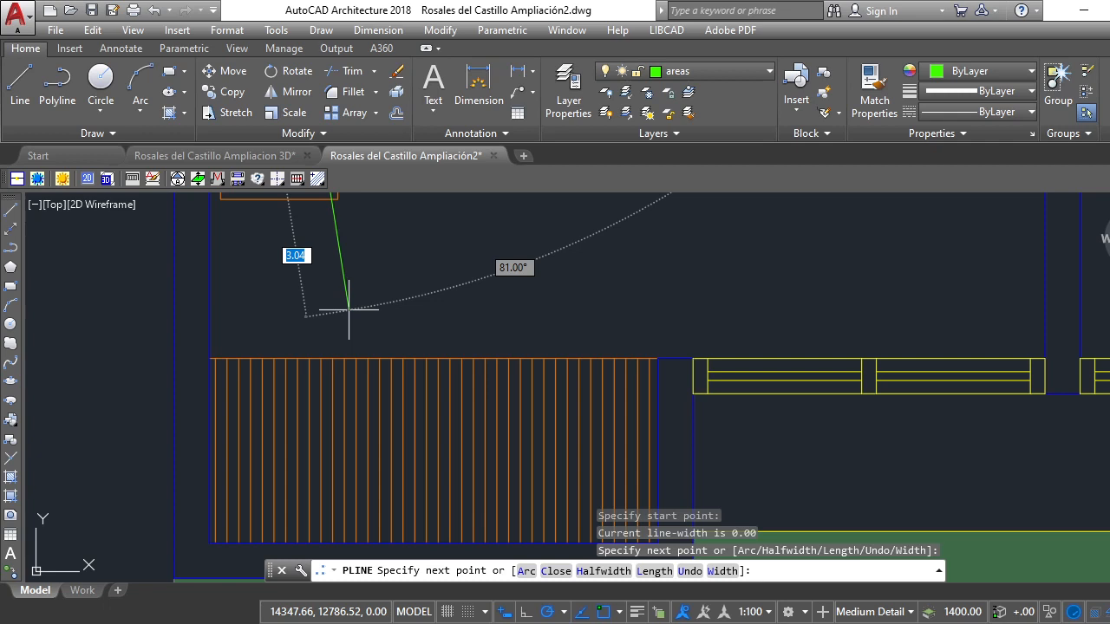
scroll(326, 279, down, 4)
scroll(326, 279, up, 2)
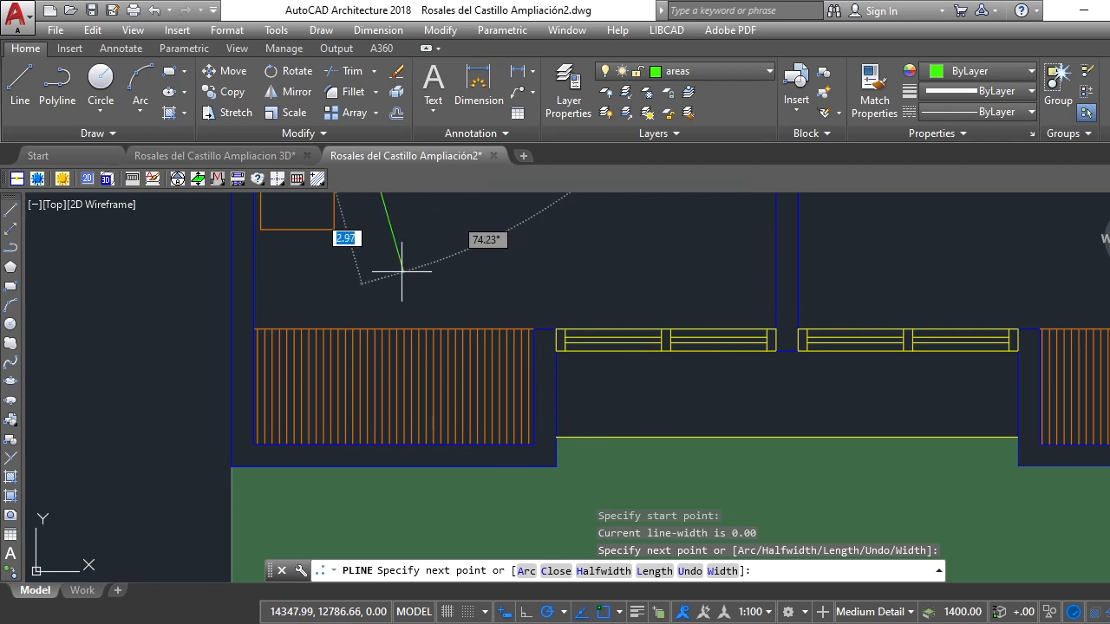
scroll(402, 271, up, 2)
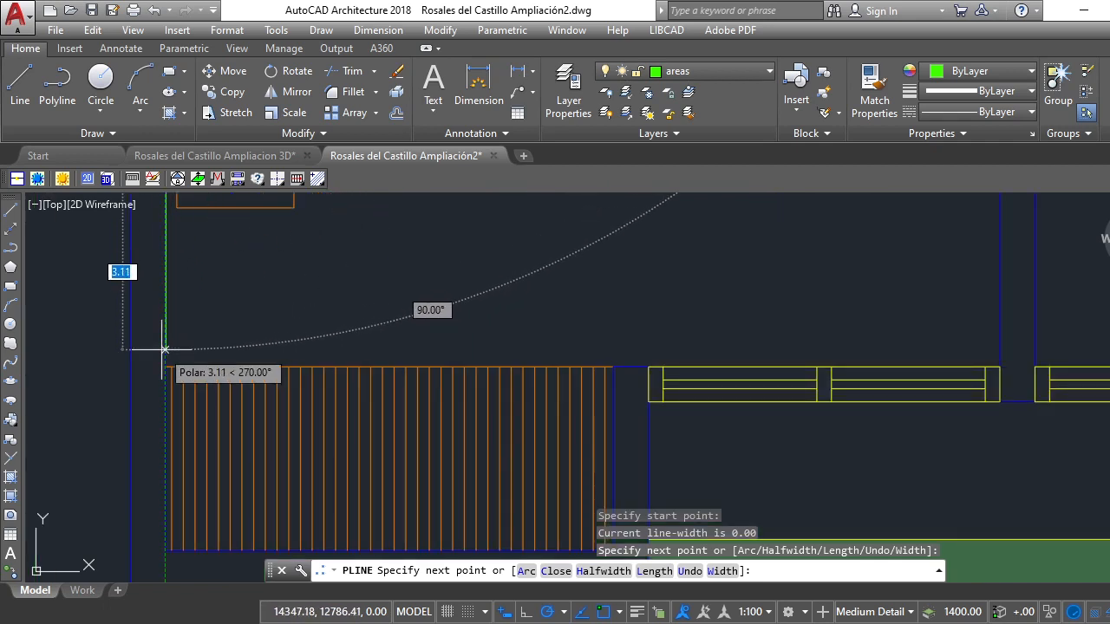
scroll(194, 384, down, 2)
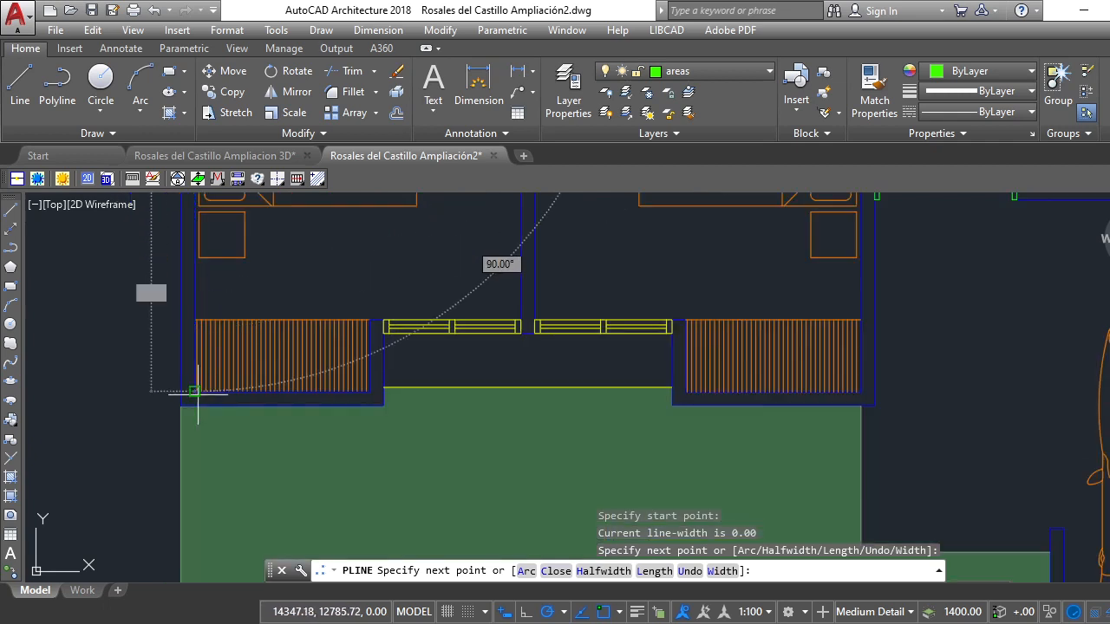
scroll(198, 422, up, 4)
click(180, 390)
Run the polyline along the closet's lower wall and up its inner side to the corner beside the window
scroll(200, 417, down, 3)
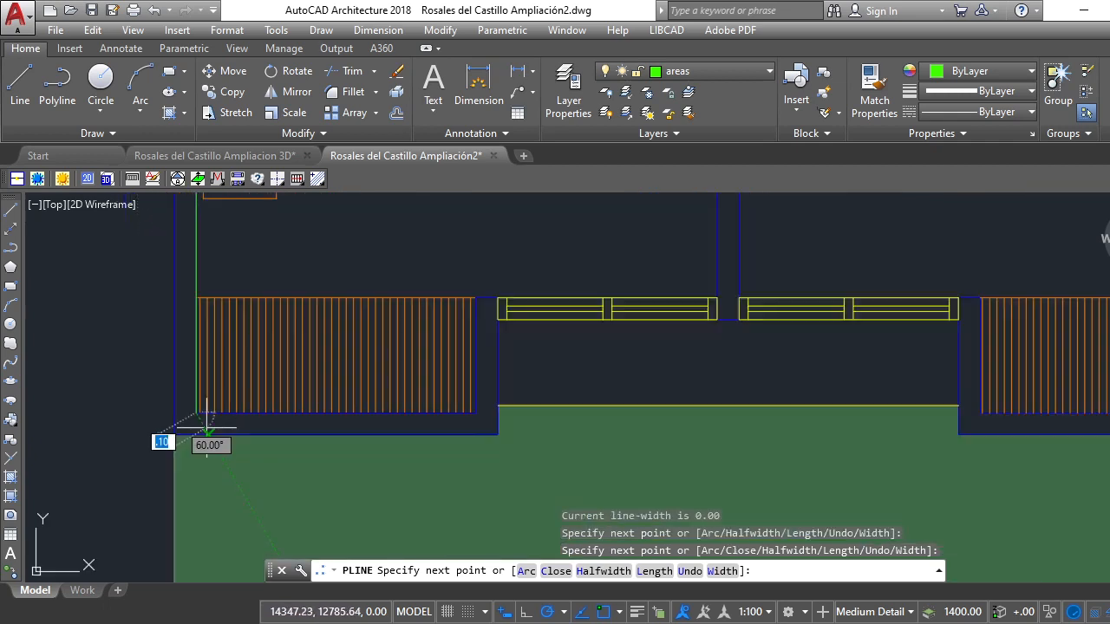
scroll(472, 408, up, 3)
click(501, 392)
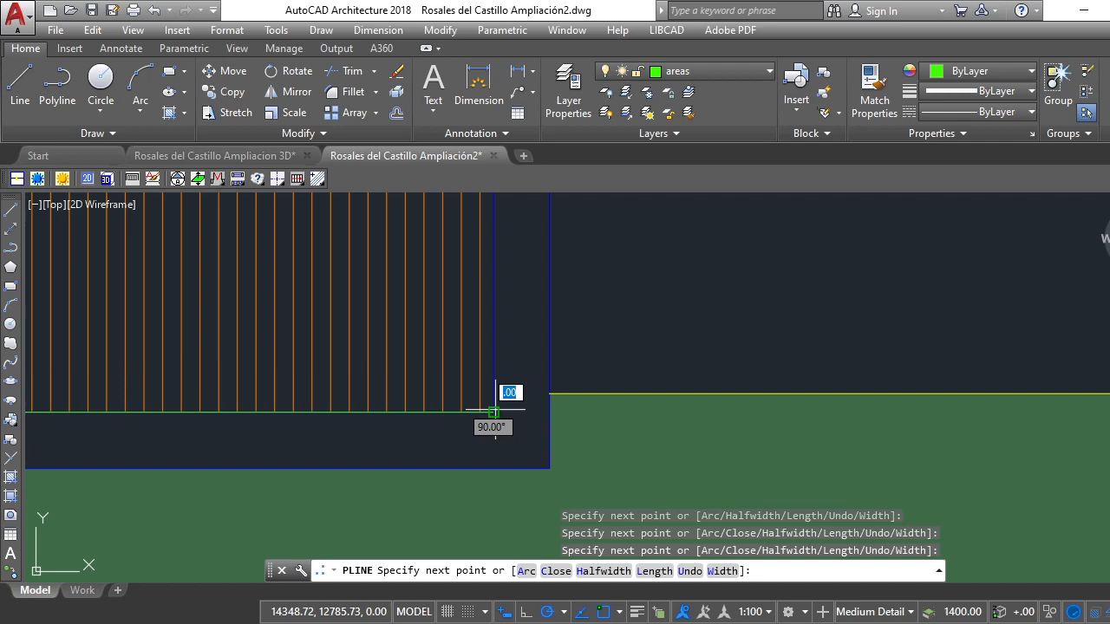
scroll(500, 392, down, 3)
scroll(494, 333, up, 2)
scroll(495, 337, up, 3)
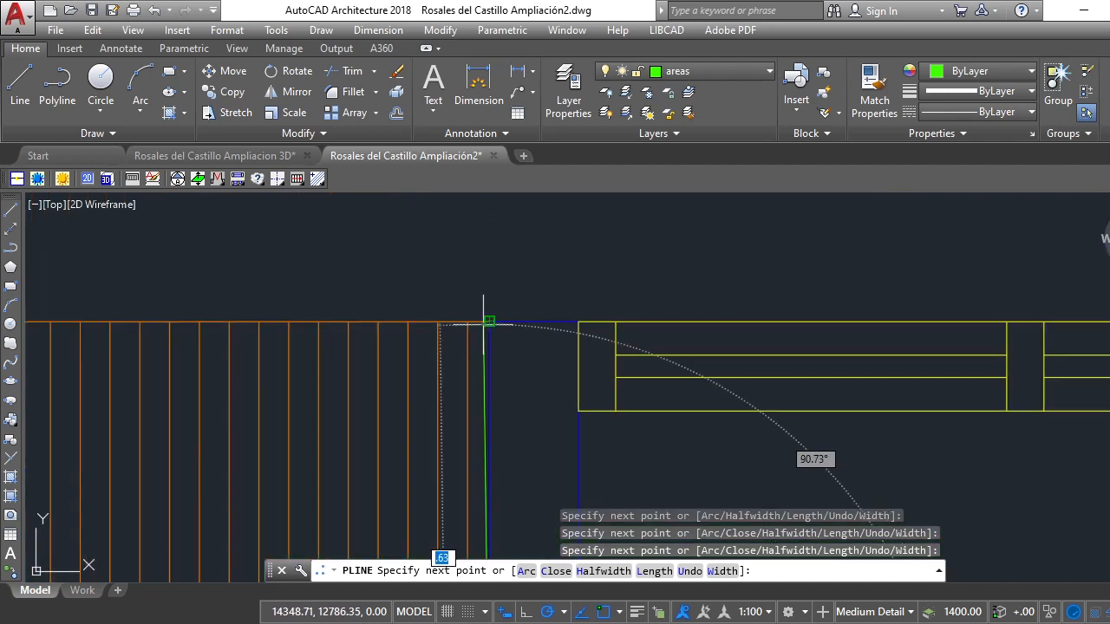
click(487, 318)
Continue the polyline along the window wall to the dividing wall, up to the door-side corner, and close the bedroom outline
scroll(485, 313, down, 3)
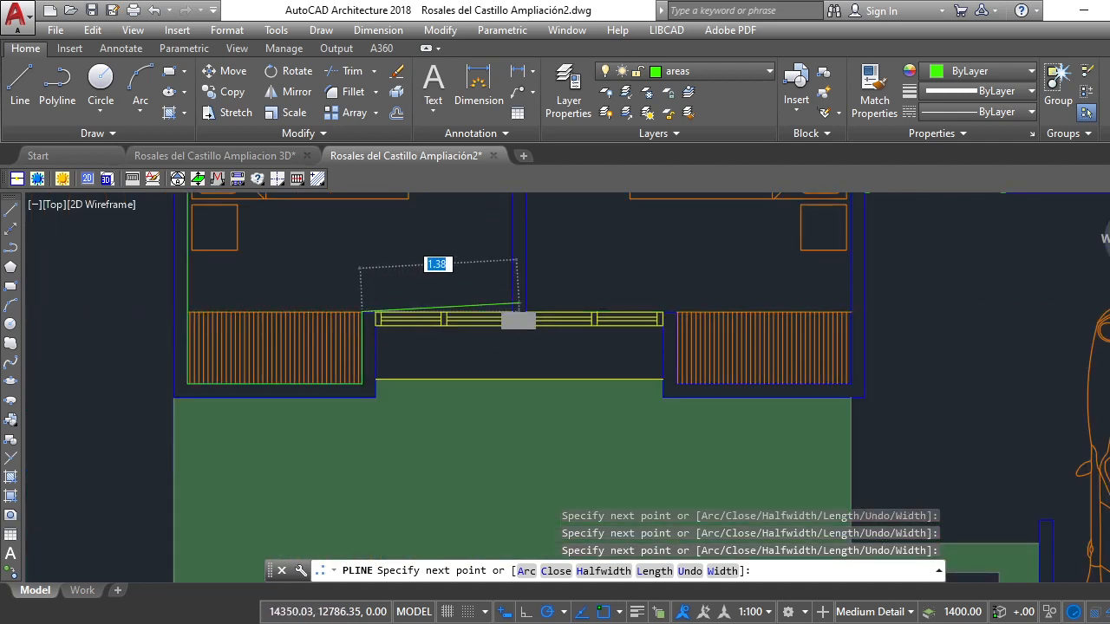
scroll(513, 314, up, 3)
scroll(495, 330, down, 3)
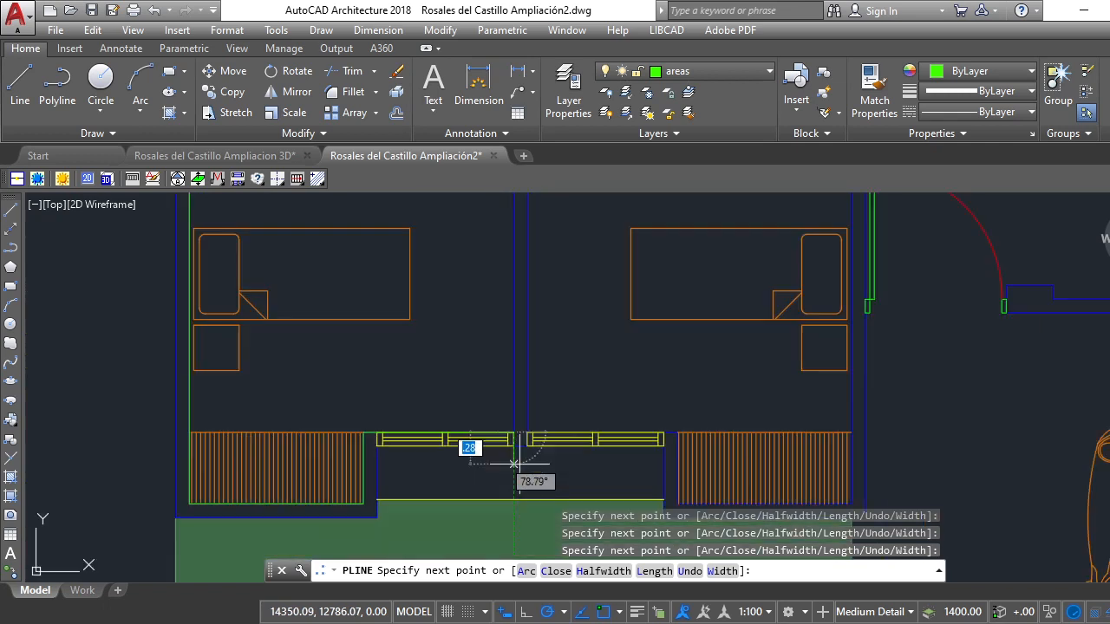
middle_drag(508, 347, 494, 506)
scroll(468, 250, up, 5)
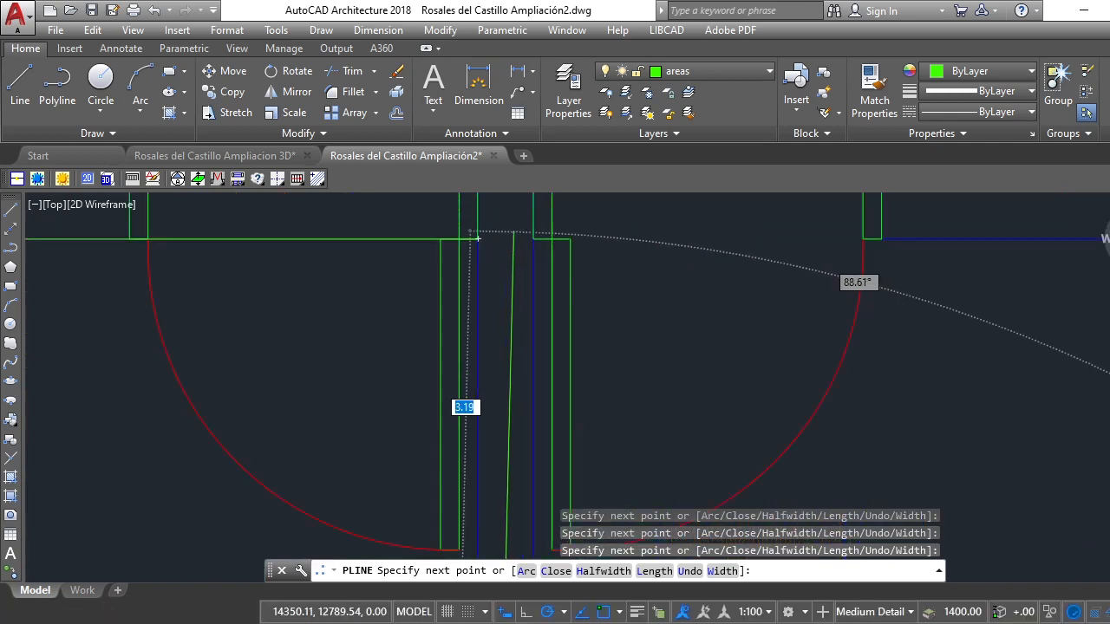
click(557, 570)
scroll(483, 367, down, 3)
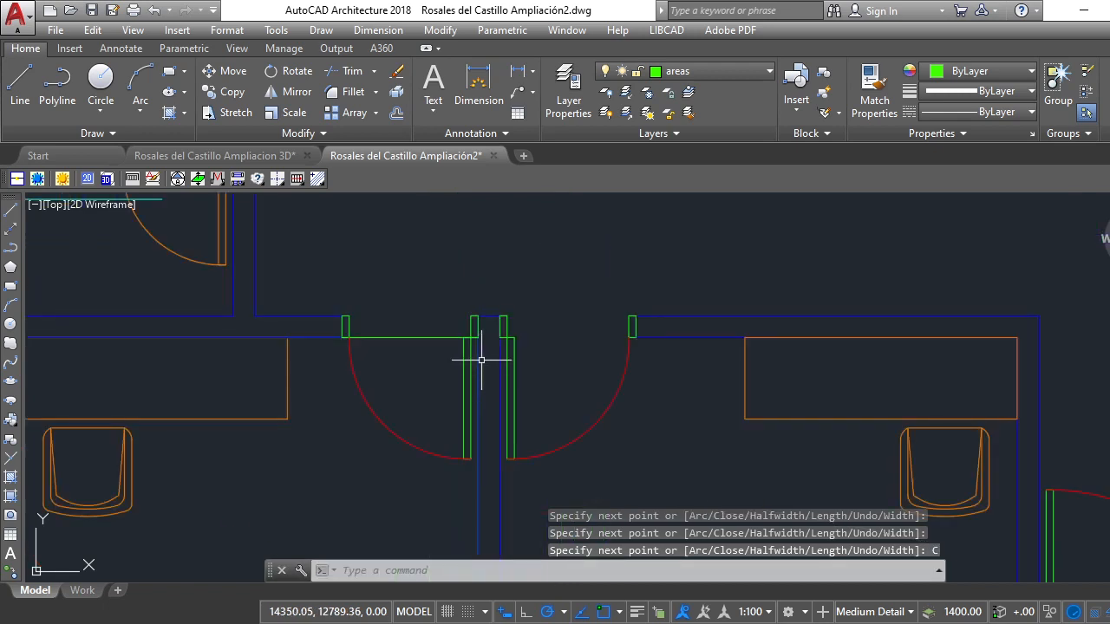
Enable the Midpoint object snap and mirror the bedroom outline onto the adjoining bedroom about the dividing wall's vertical centreline, keeping the original
scroll(457, 306, down, 4)
scroll(419, 262, down, 2)
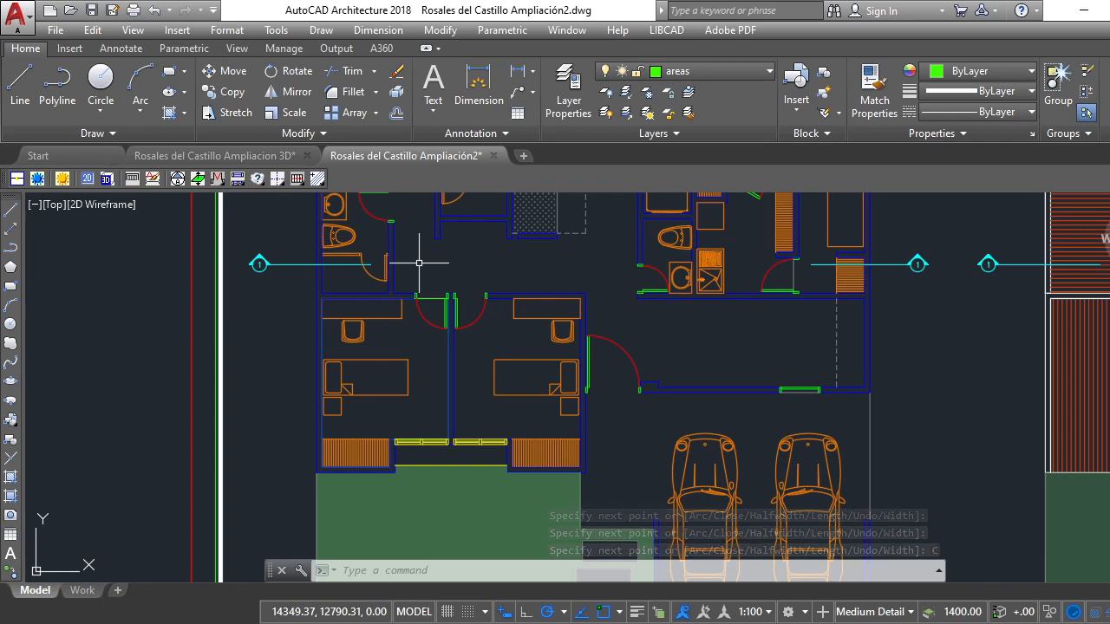
scroll(419, 262, up, 2)
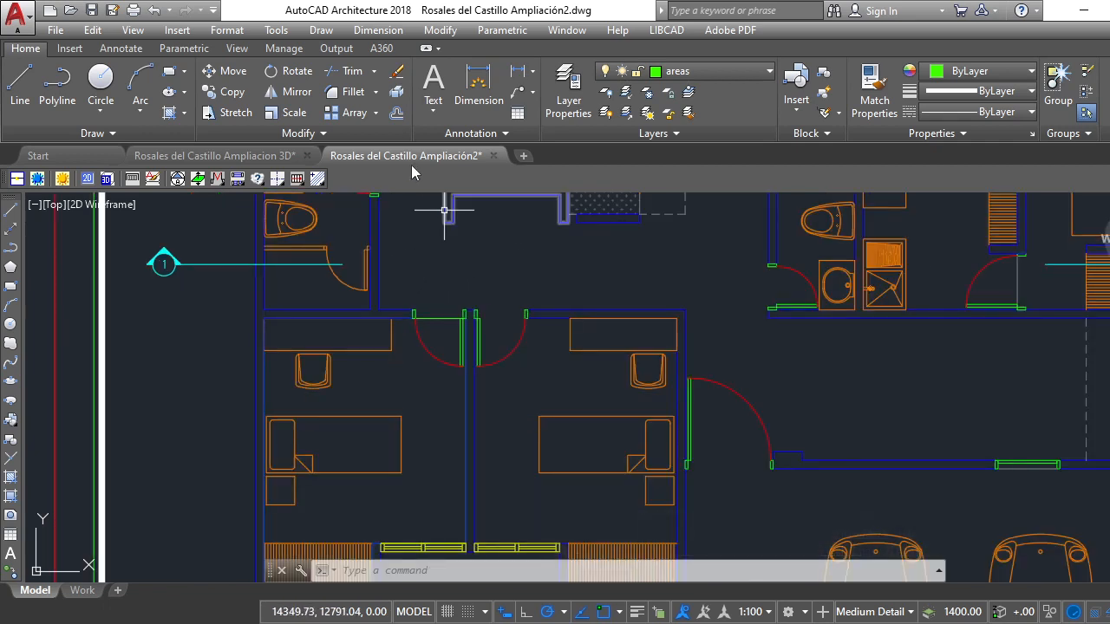
click(292, 92)
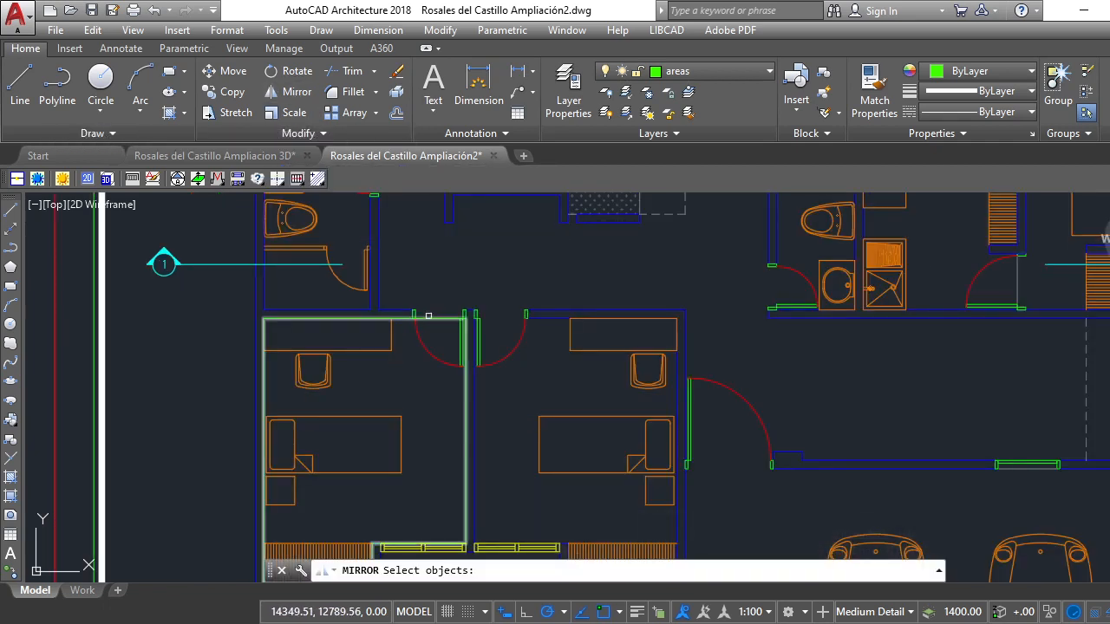
click(438, 318)
key(Return)
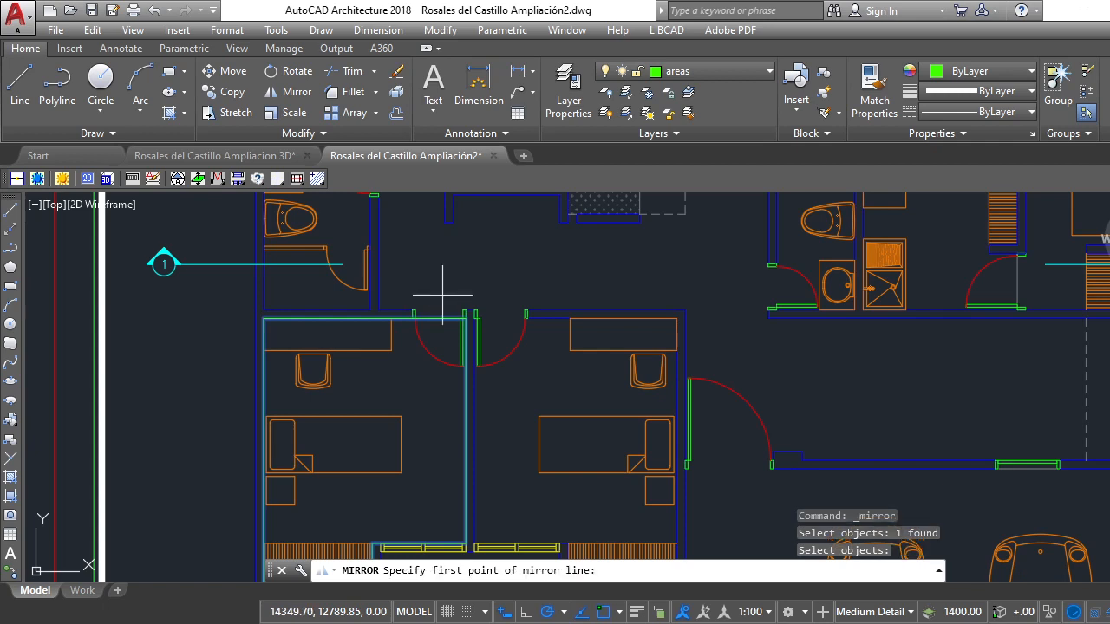
scroll(442, 295, up, 6)
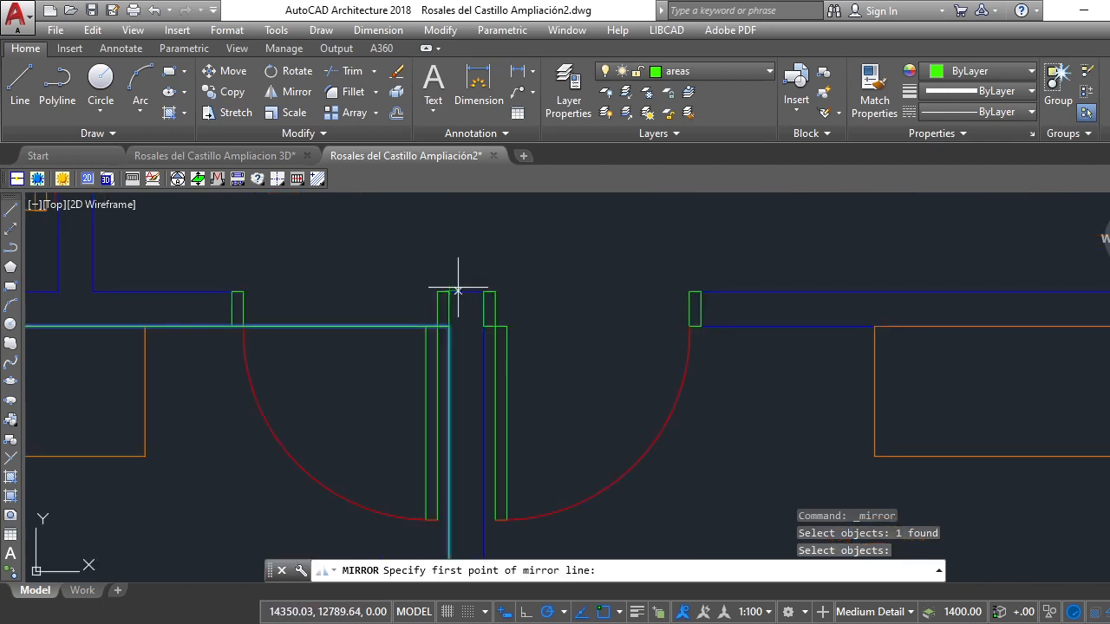
click(619, 612)
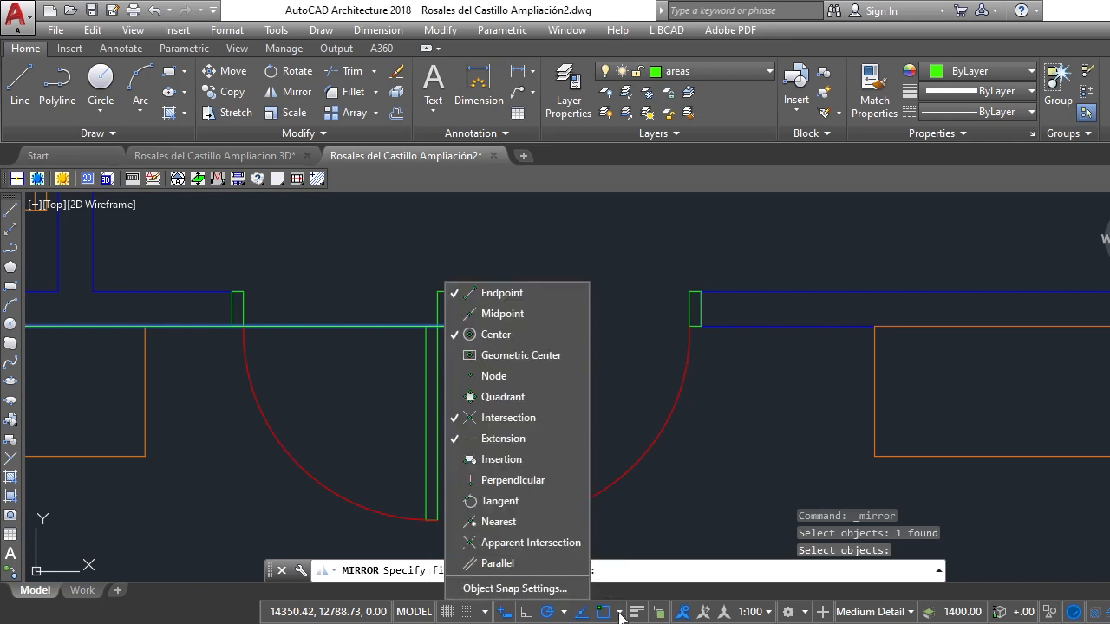
click(491, 314)
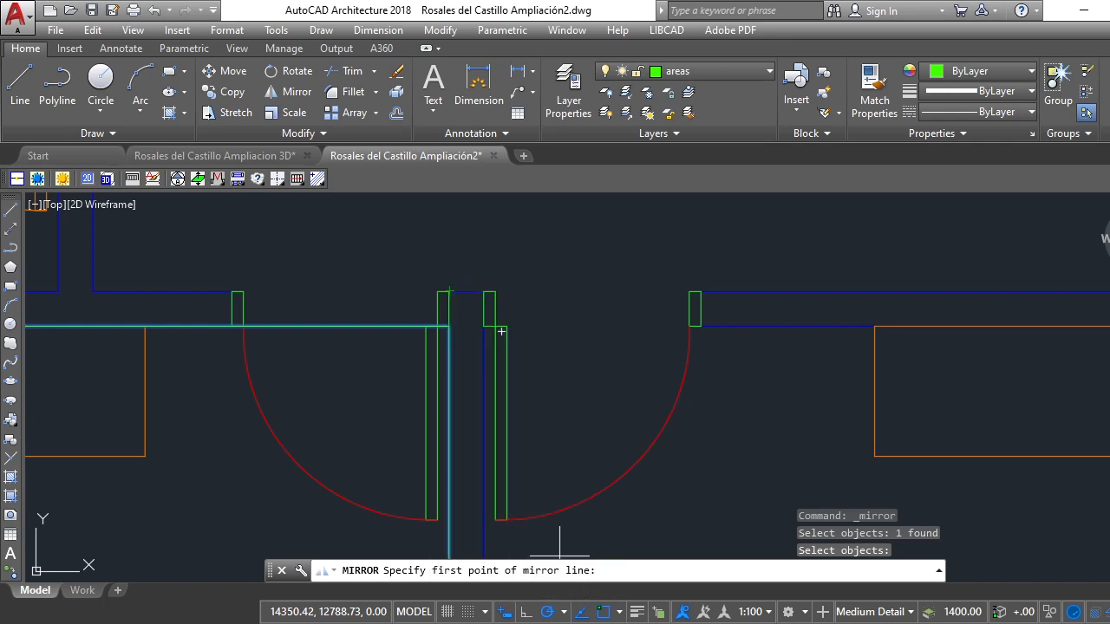
click(466, 291)
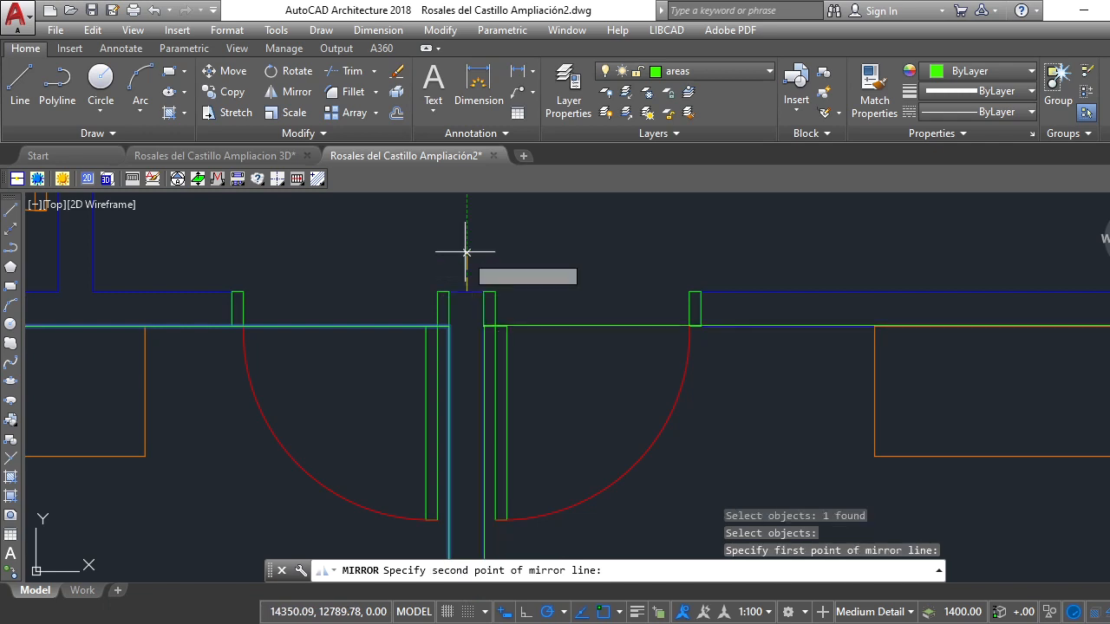
click(465, 249)
key(Return)
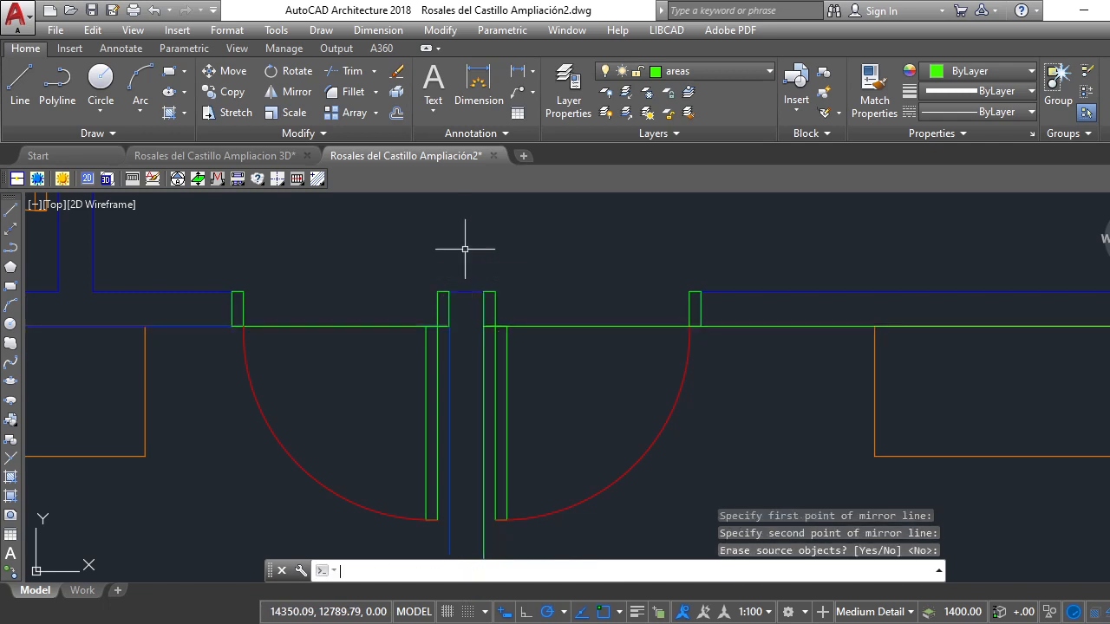
Examine the two secondary bedroom outlines and the adjacent bathrooms, hallway, entrance area and carport
scroll(540, 322, down, 6)
scroll(678, 325, down, 5)
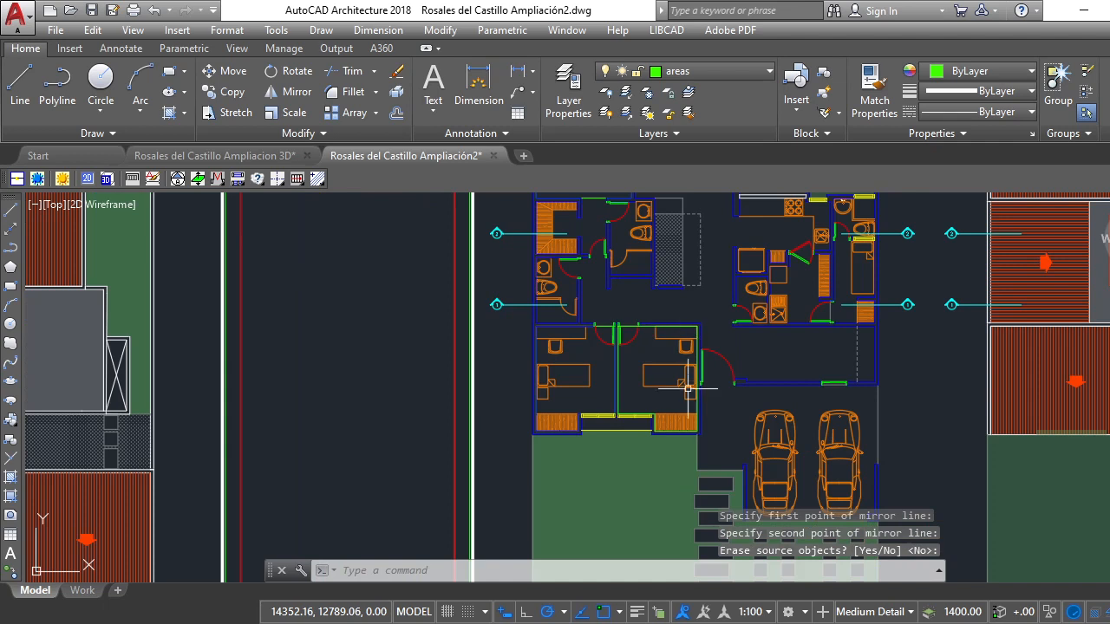
scroll(686, 404, up, 8)
scroll(591, 356, down, 3)
scroll(591, 355, down, 3)
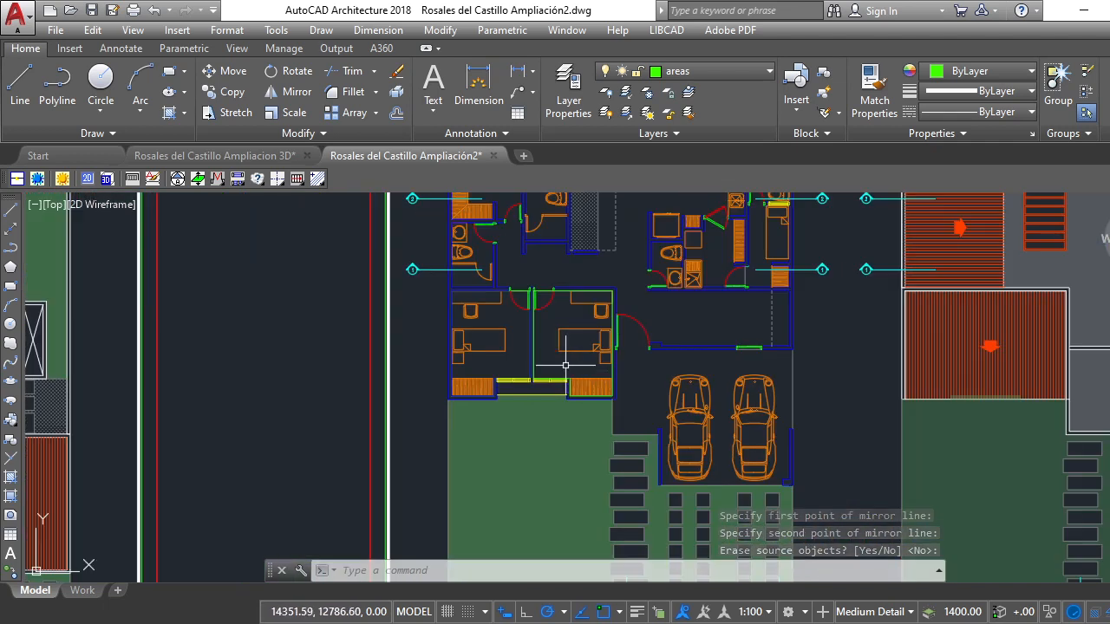
scroll(565, 343, up, 3)
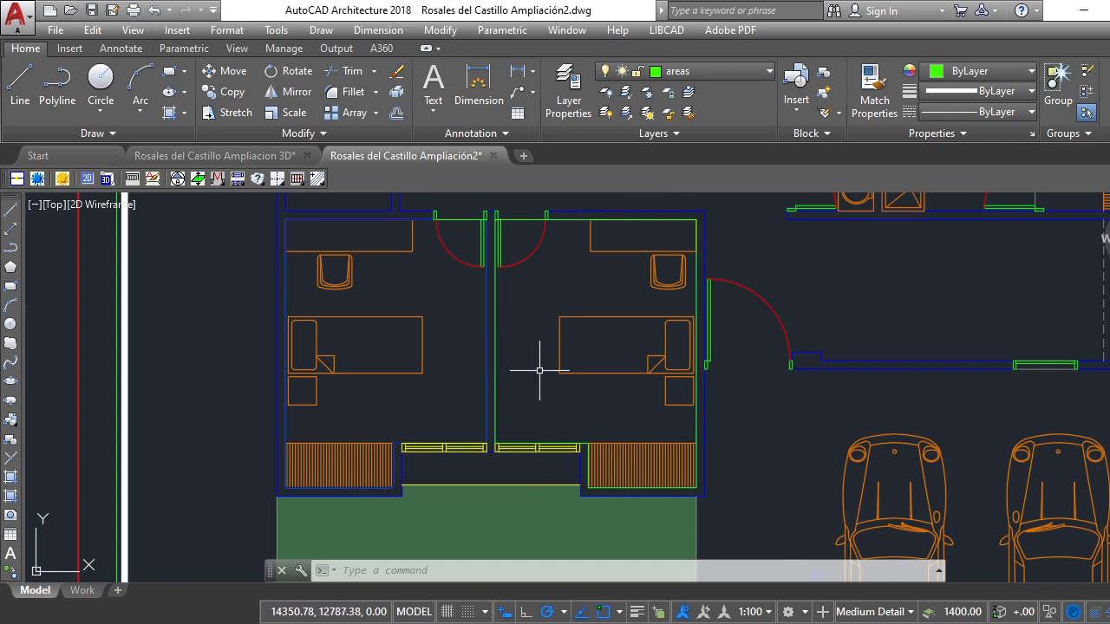
scroll(532, 379, down, 4)
scroll(528, 289, up, 4)
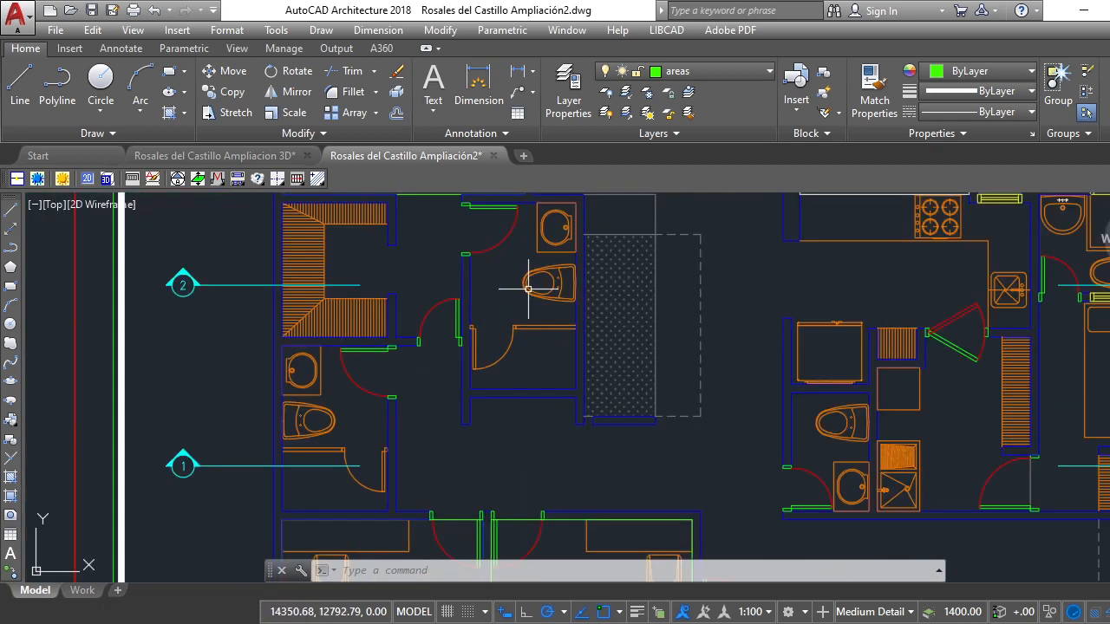
scroll(451, 322, down, 2)
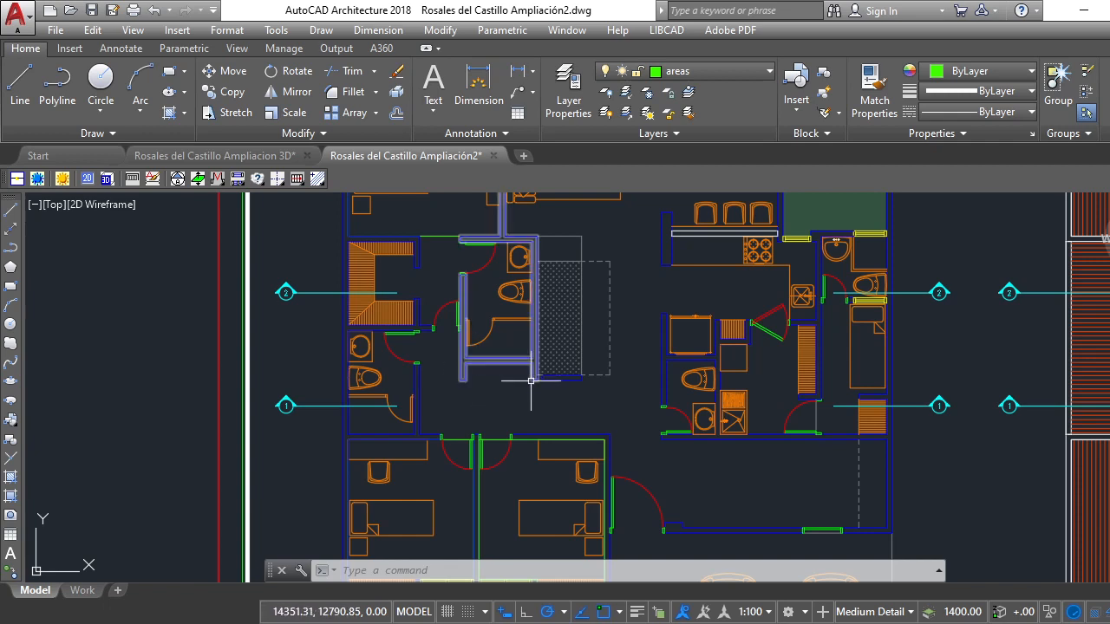
scroll(520, 375, down, 3)
scroll(595, 429, up, 3)
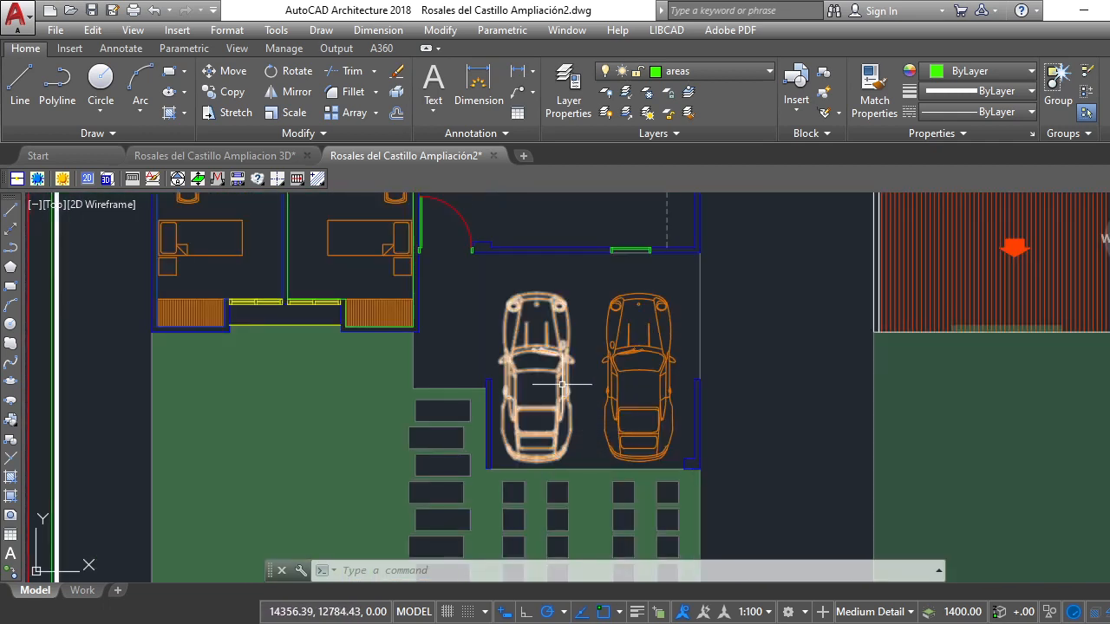
scroll(573, 399, down, 3)
scroll(529, 377, up, 2)
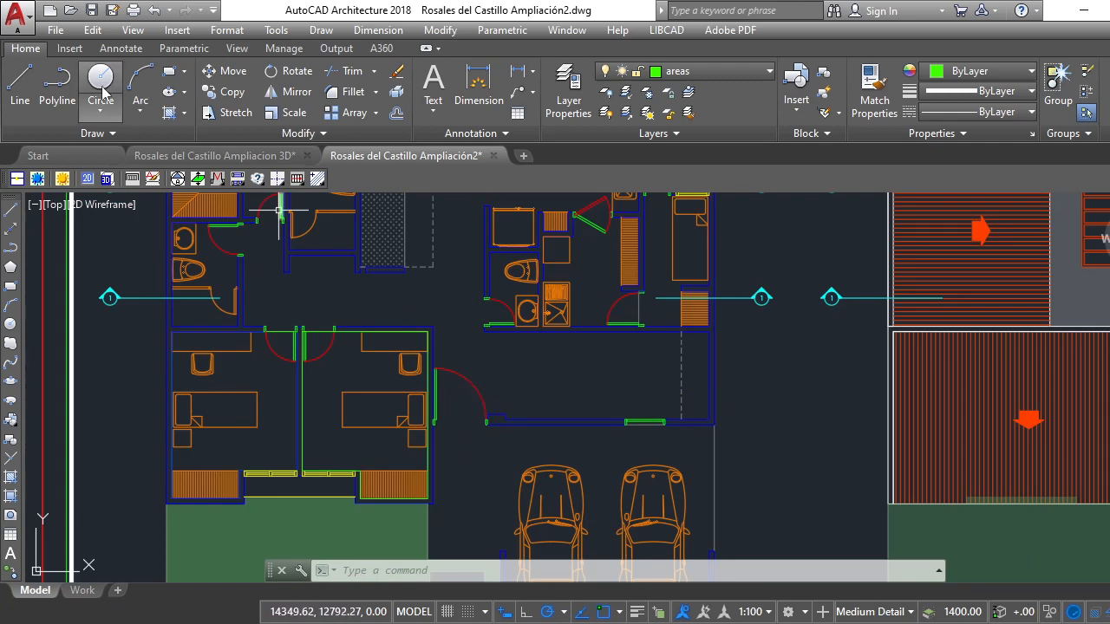
Start a polyline at the entrance hall's lower-right inner corner and run it up the outer wall and across to the bedroom-side corner
click(57, 82)
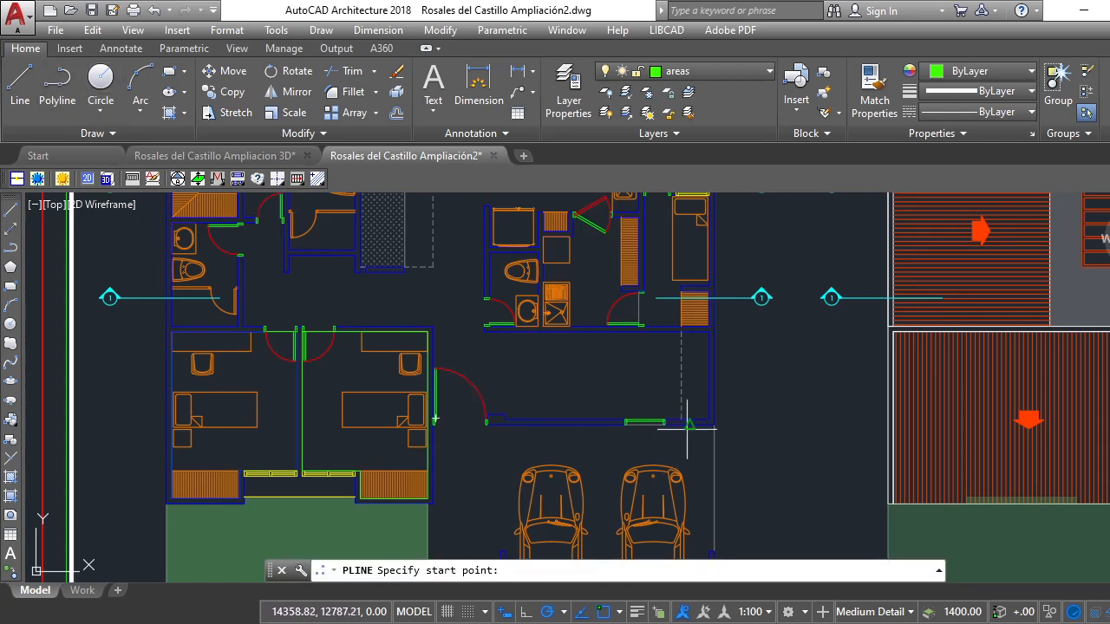
scroll(687, 427, up, 2)
click(711, 421)
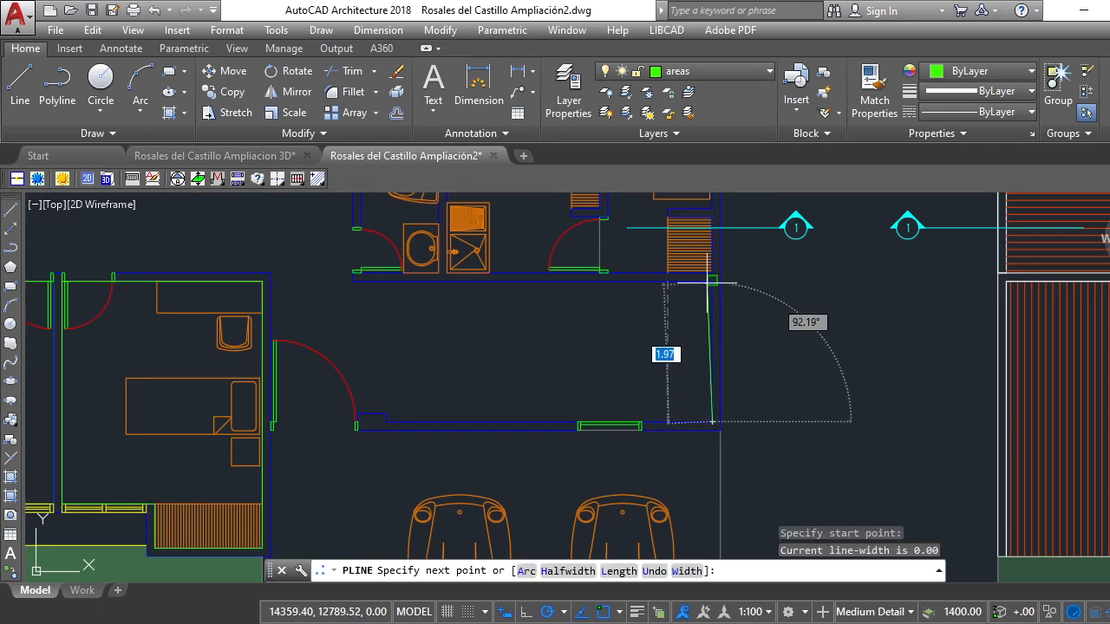
click(712, 280)
scroll(256, 286, up, 6)
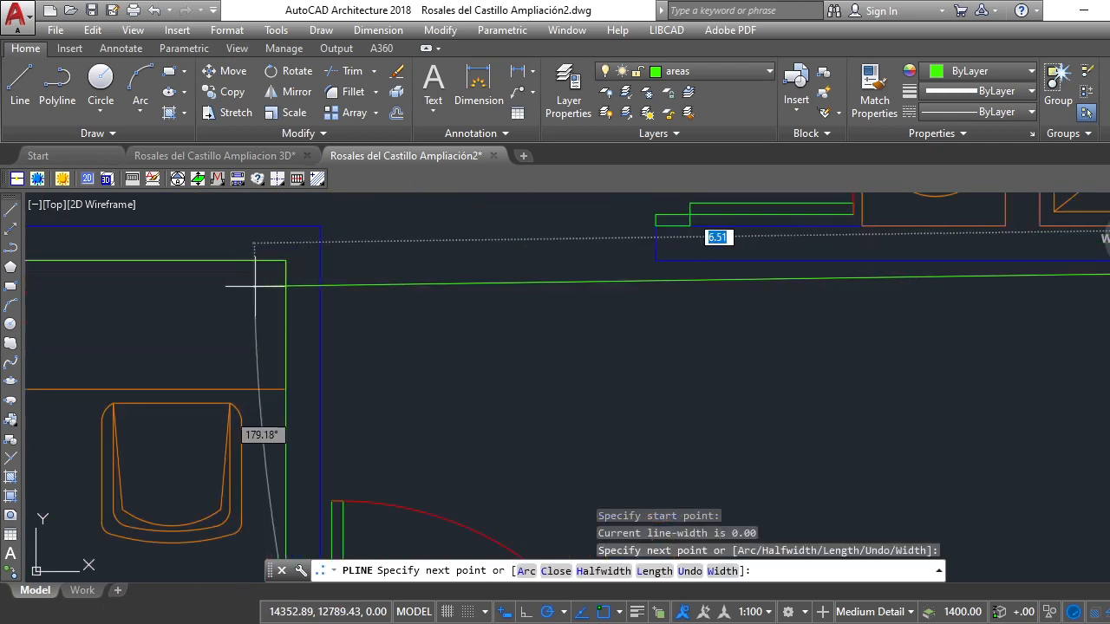
click(317, 268)
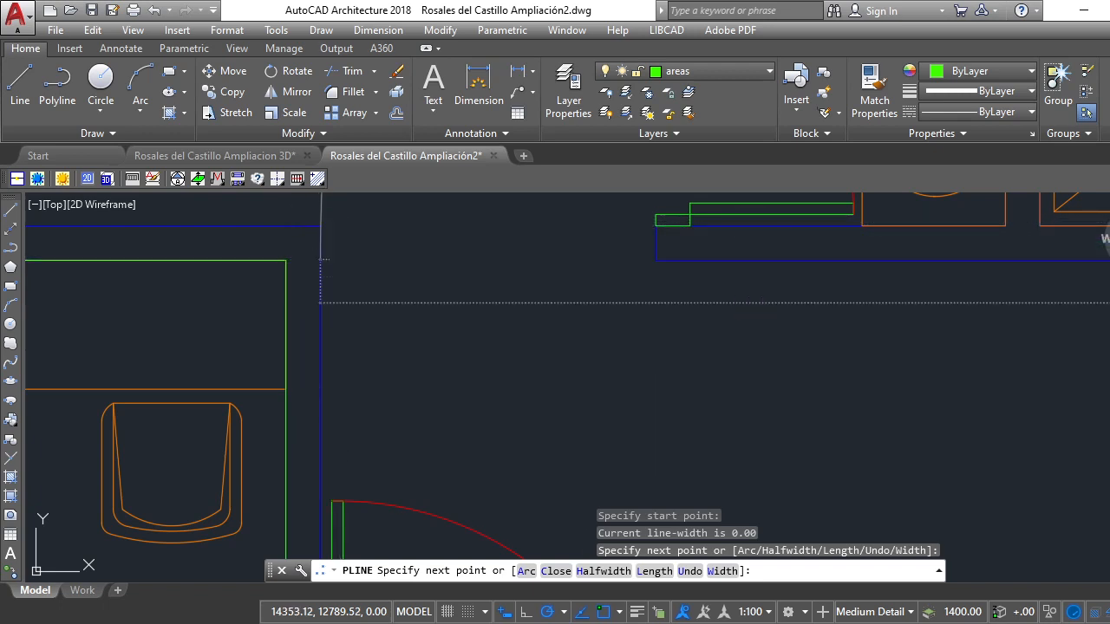
Continue the polyline down the bedroom-side wall to the entrance door jamb and close the entrance hall outline
scroll(325, 256, down, 5)
scroll(323, 396, up, 6)
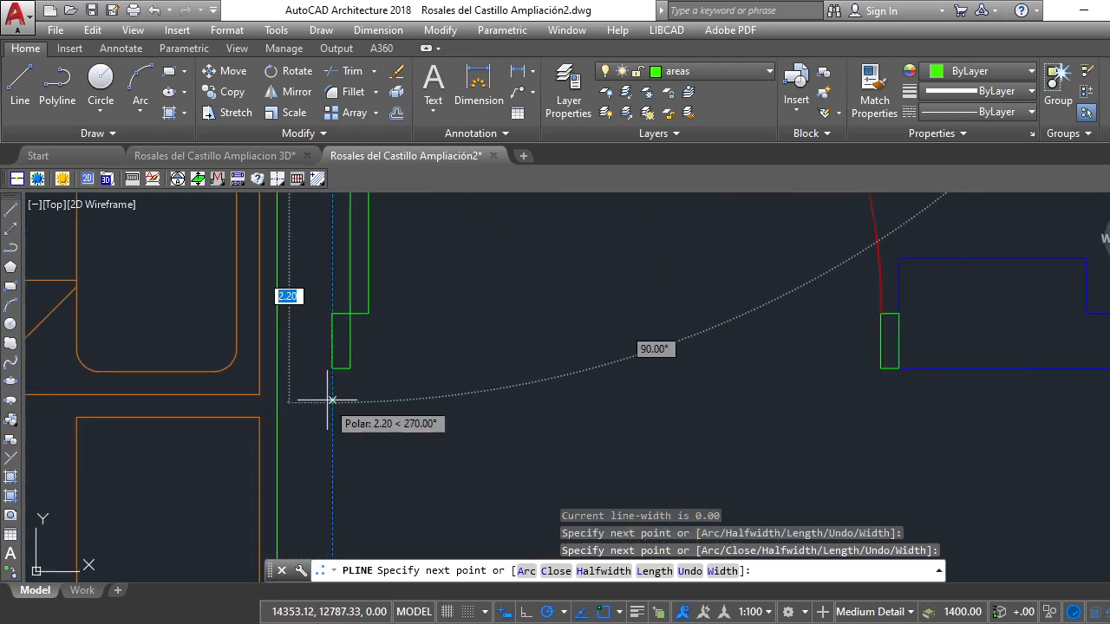
click(331, 309)
scroll(325, 314, down, 5)
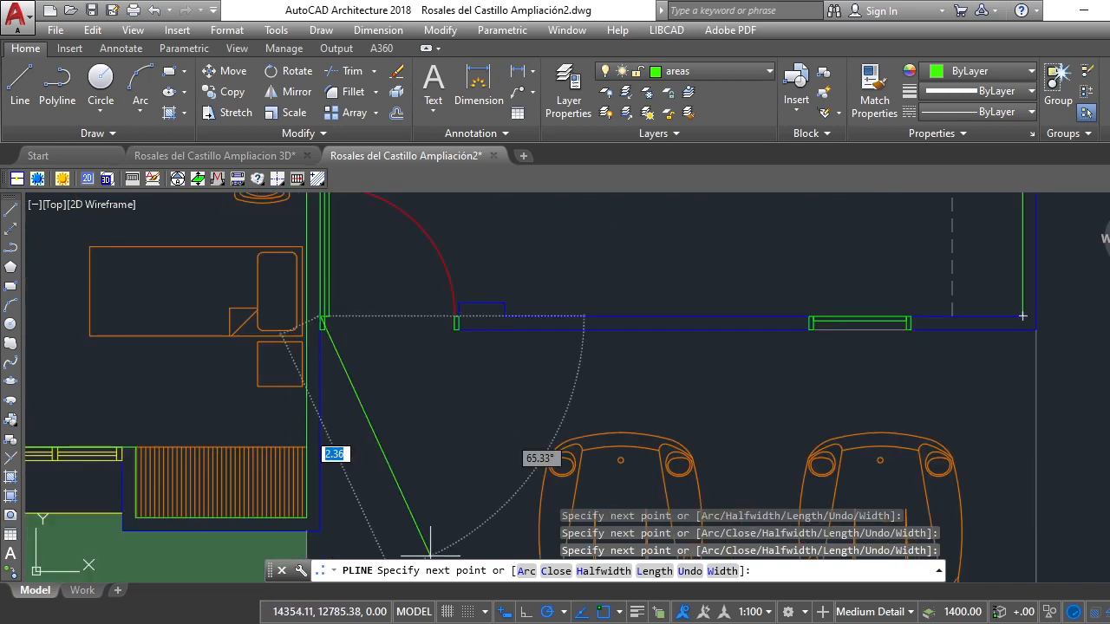
click(558, 572)
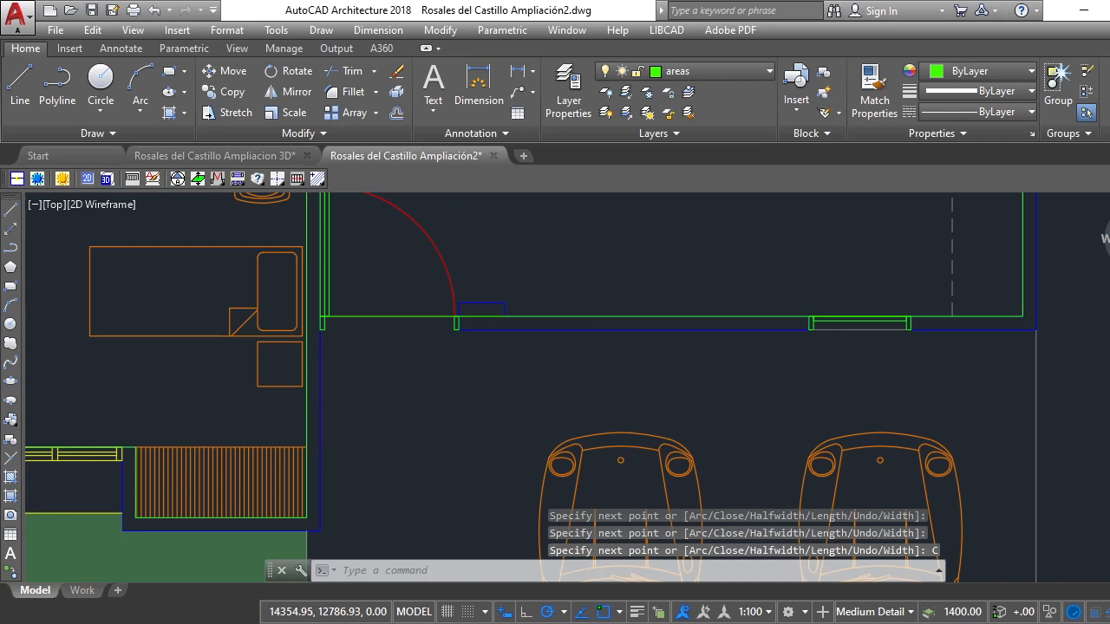
Examine the entrance hall outline and the surrounding hallway, bathrooms, kitchen and living area of the floor plan
scroll(496, 437, down, 5)
scroll(483, 374, up, 3)
scroll(483, 374, down, 3)
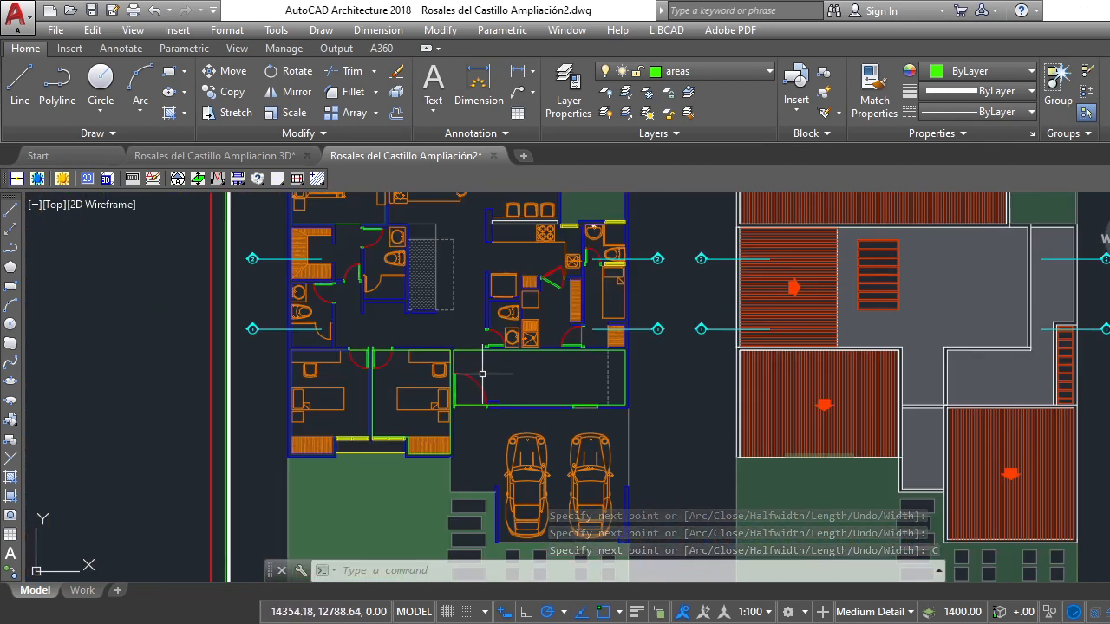
scroll(476, 304, up, 4)
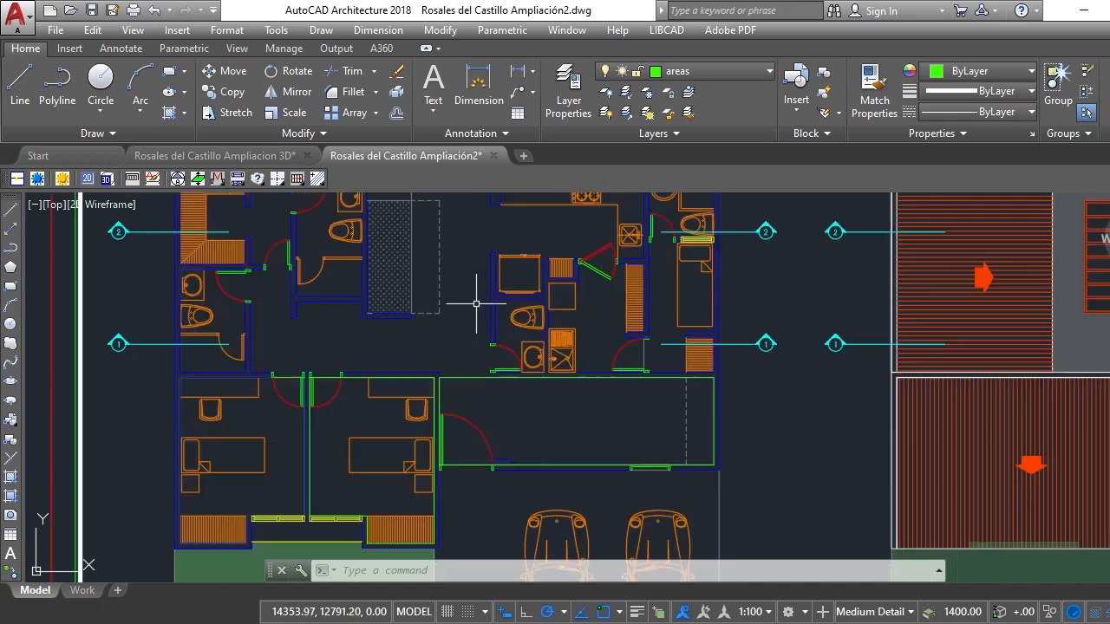
scroll(477, 391, down, 4)
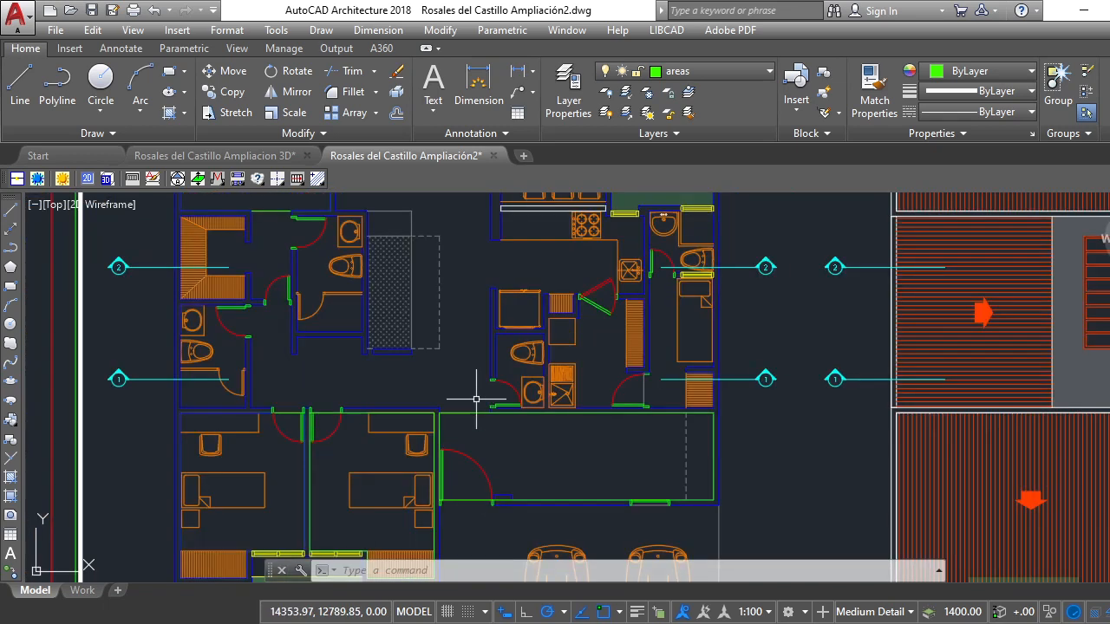
scroll(478, 386, up, 5)
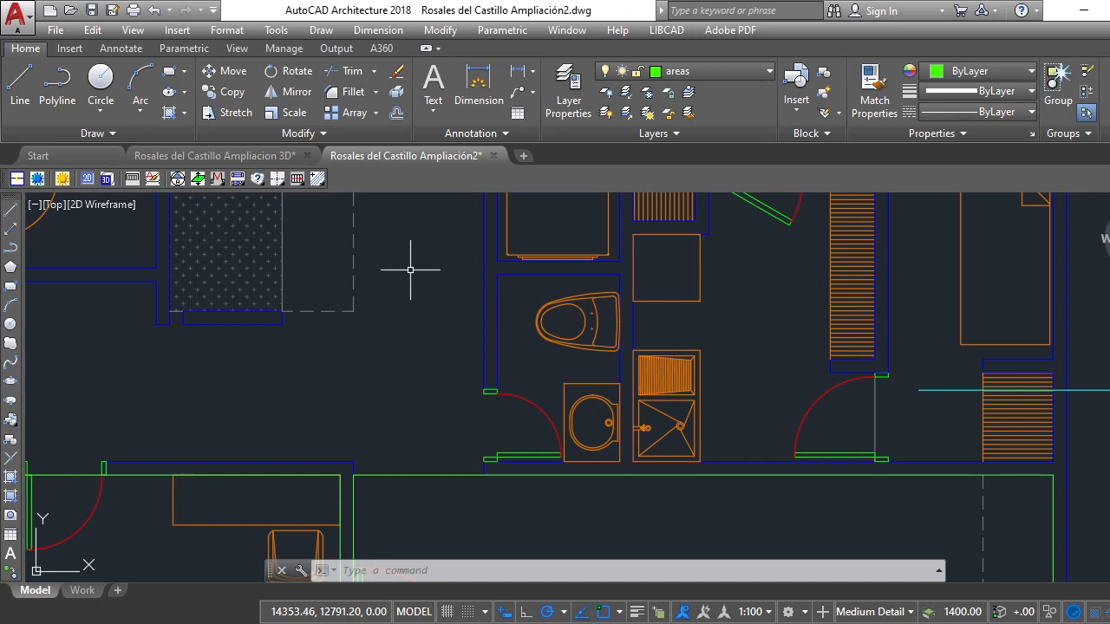
scroll(469, 373, down, 6)
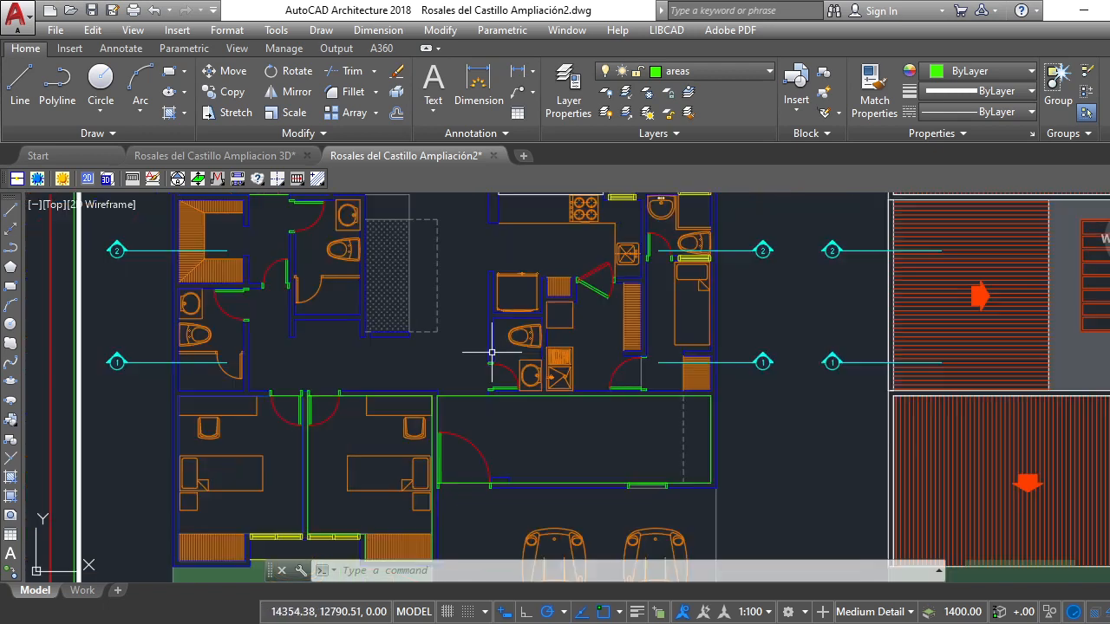
scroll(472, 379, up, 2)
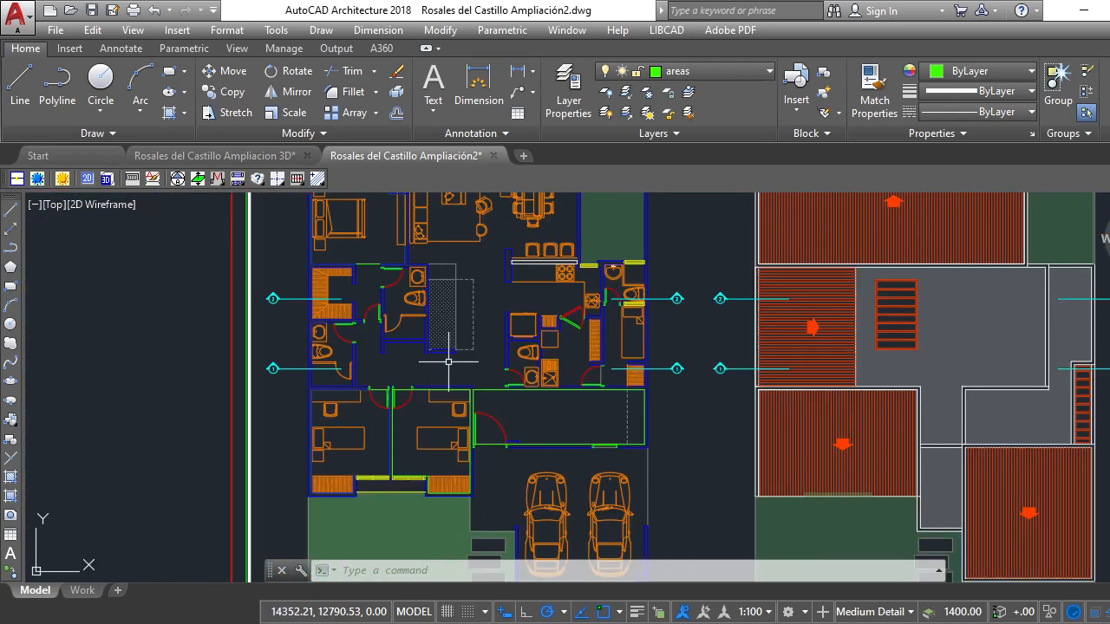
scroll(448, 362, down, 4)
scroll(443, 347, up, 4)
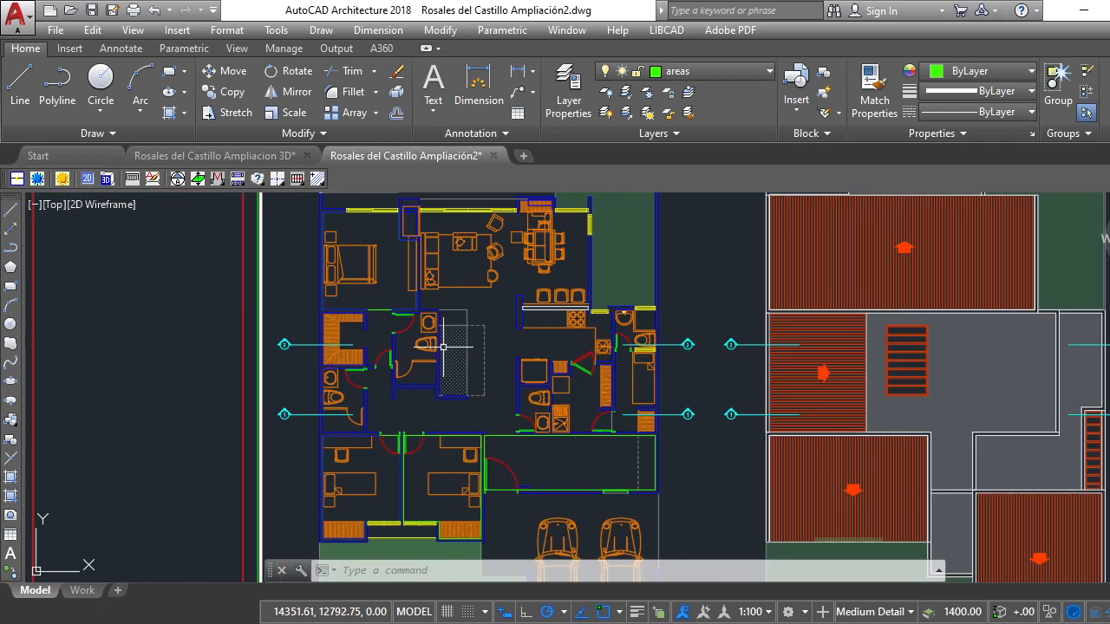
middle_drag(504, 420, 504, 417)
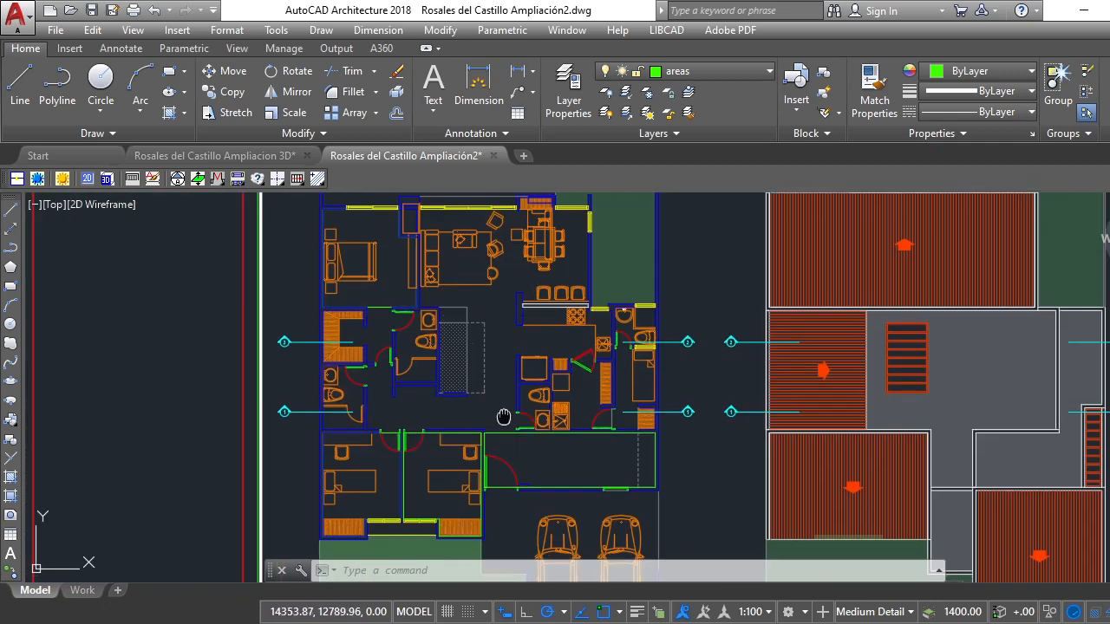
scroll(504, 417, down, 1)
scroll(510, 347, up, 3)
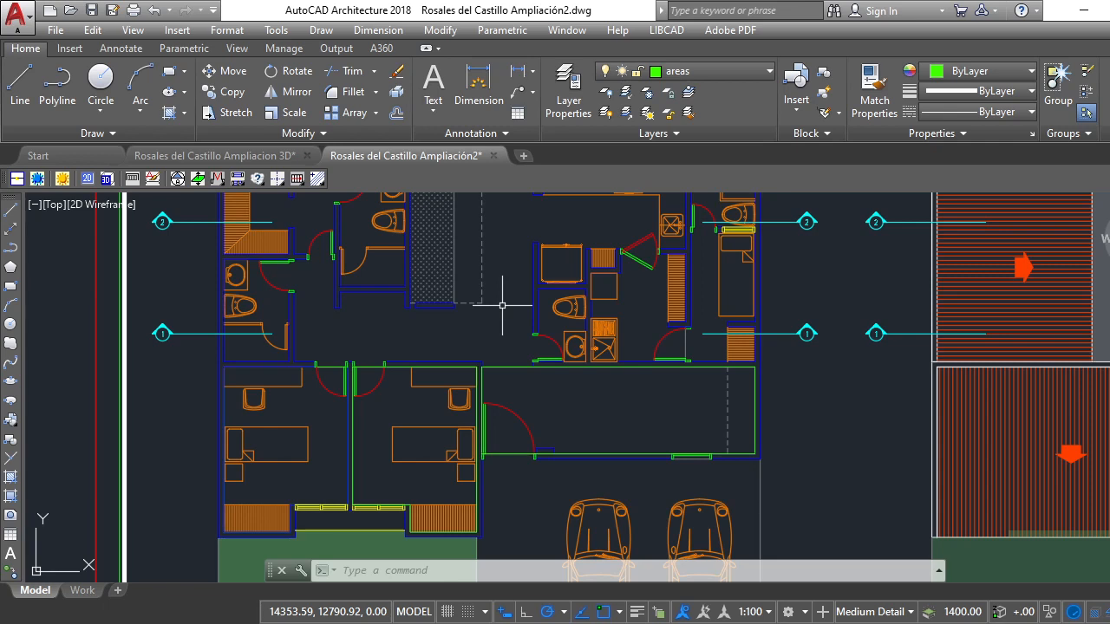
Measure the area of the closed entrance hall outline with the Area command's Object option
text(area)
key(Return)
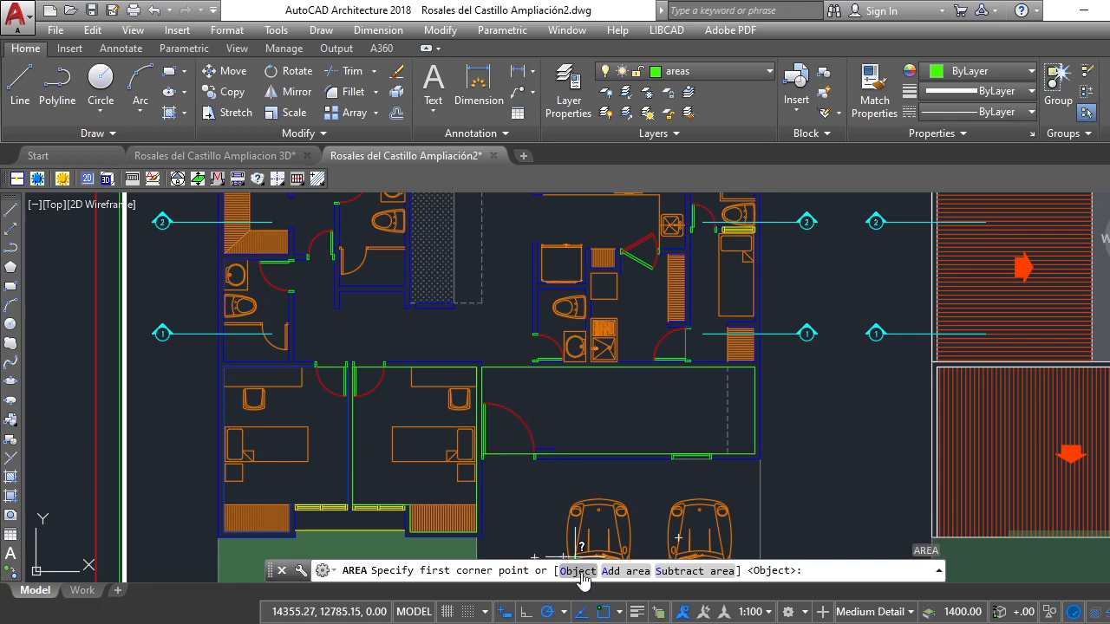
click(579, 571)
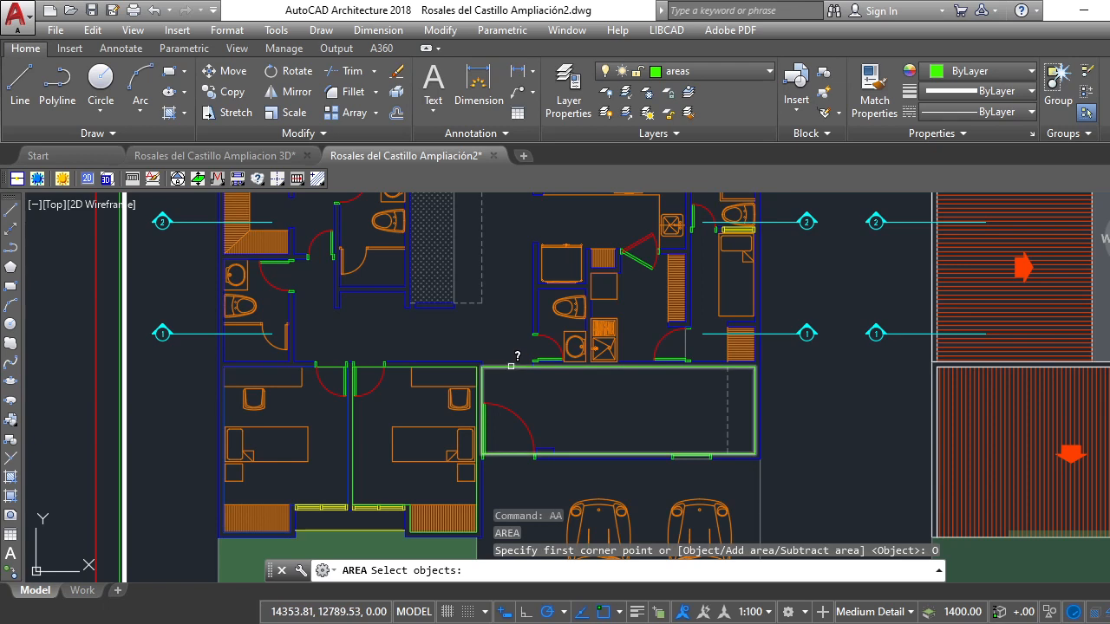
click(511, 366)
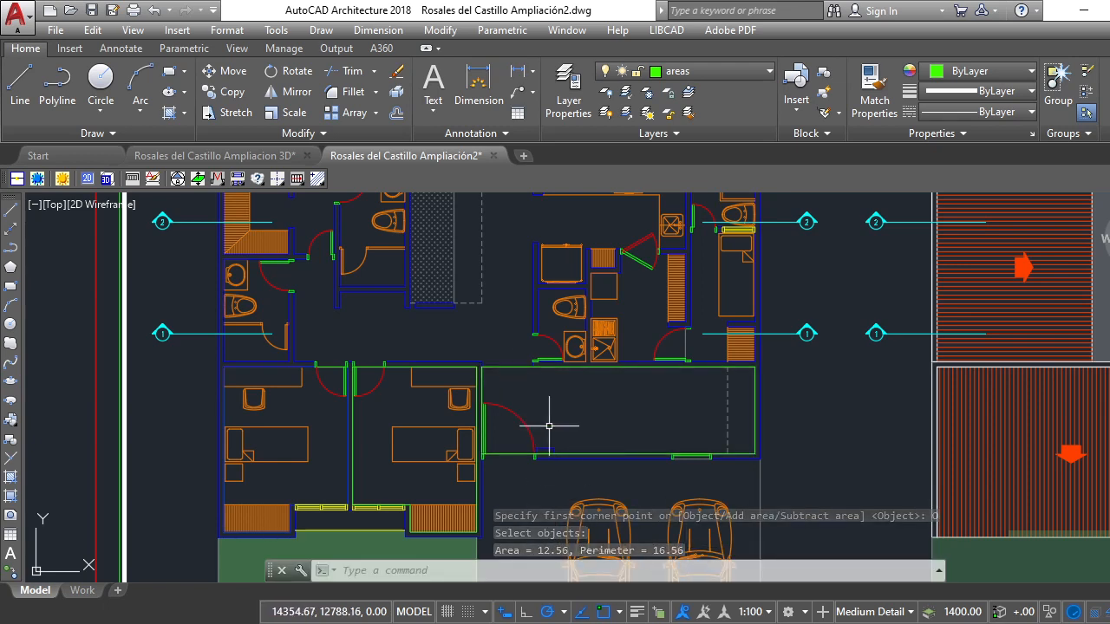
Measure the area of the secondary bedroom next to the entrance hall using the Area command's Object option
key(Return)
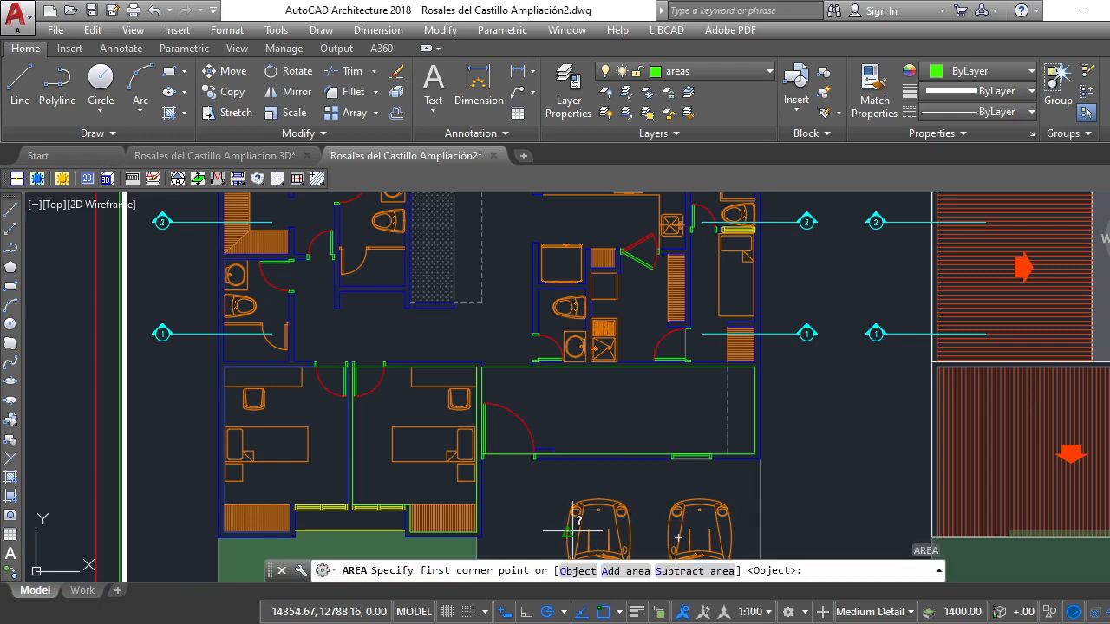
click(578, 570)
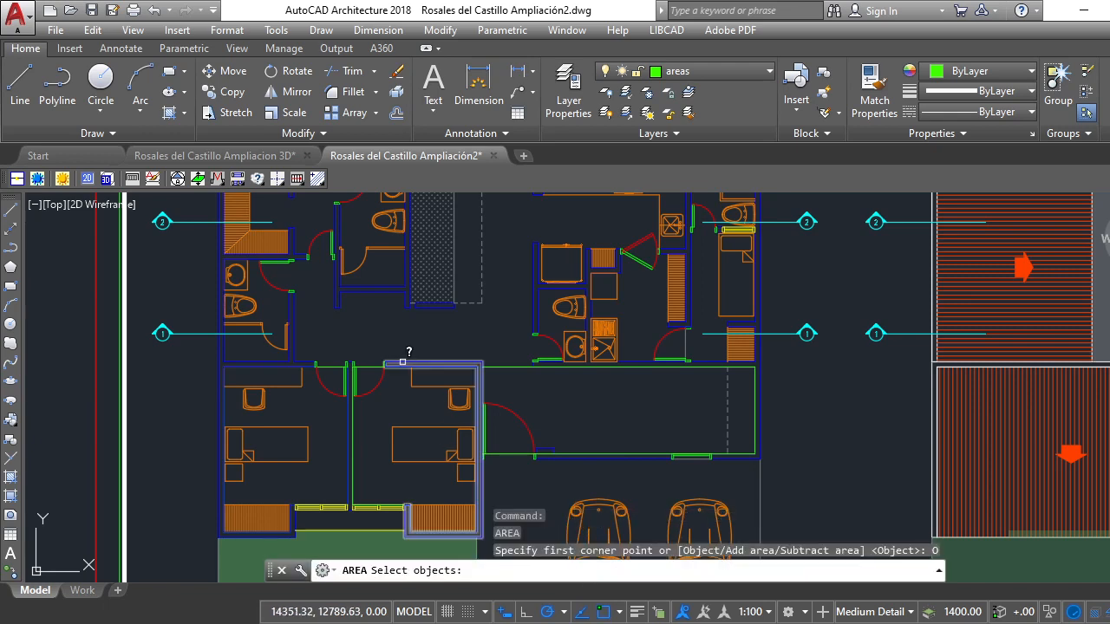
click(402, 362)
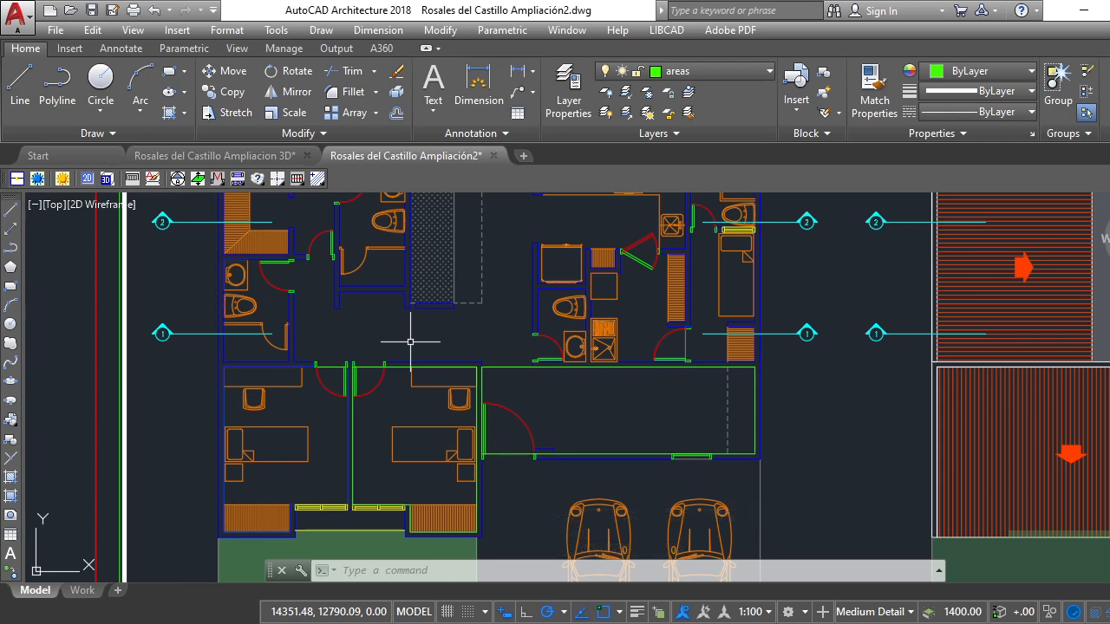
key(Escape)
Examine which rooms of the floor plan have area outlines, from the secondary bedrooms up to the master bedroom
scroll(410, 342, down, 3)
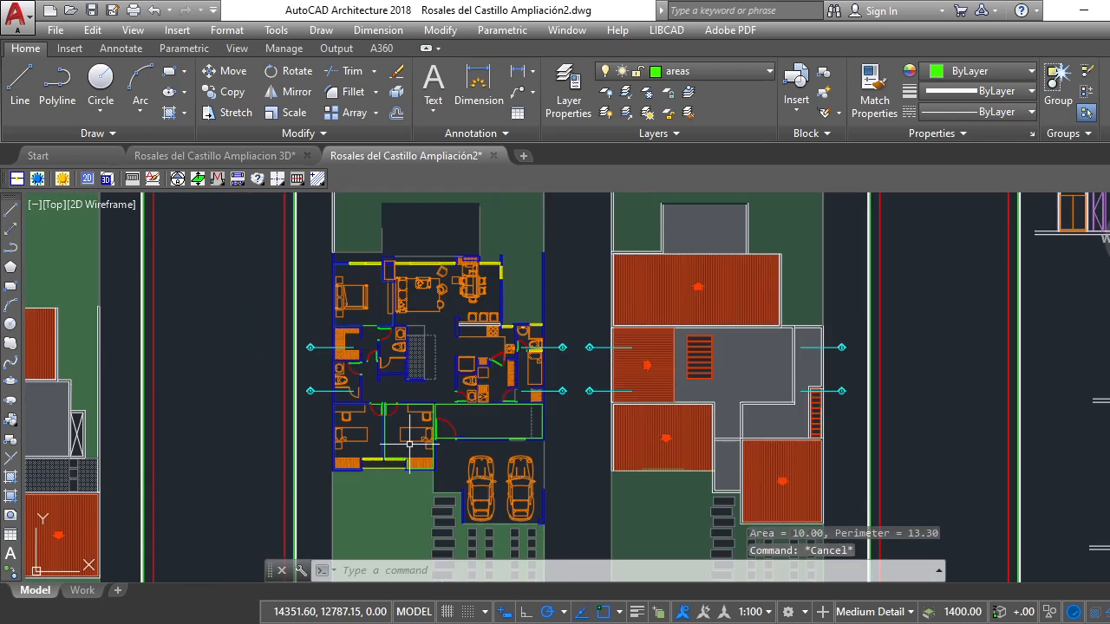
scroll(401, 406, up, 3)
middle_drag(404, 389, 423, 455)
scroll(425, 457, down, 5)
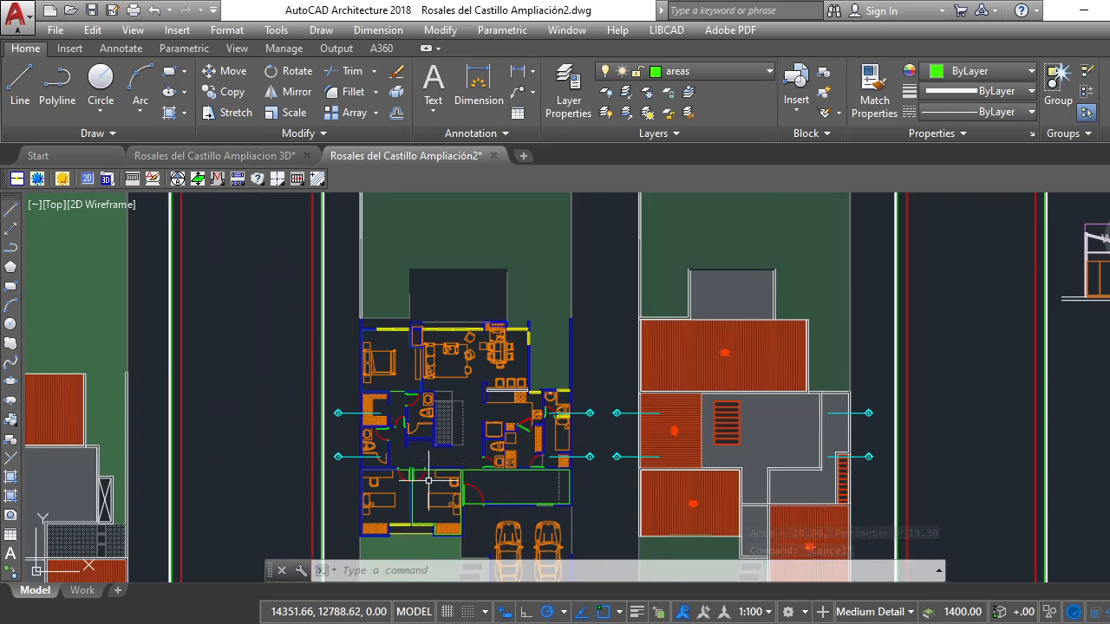
scroll(432, 462, up, 5)
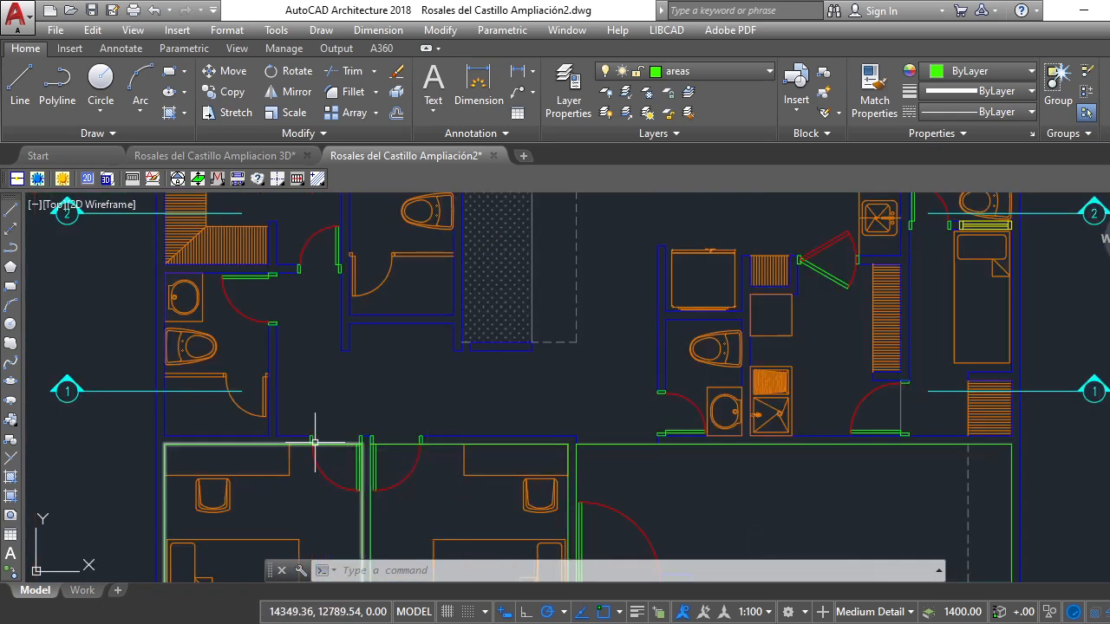
scroll(316, 447, down, 4)
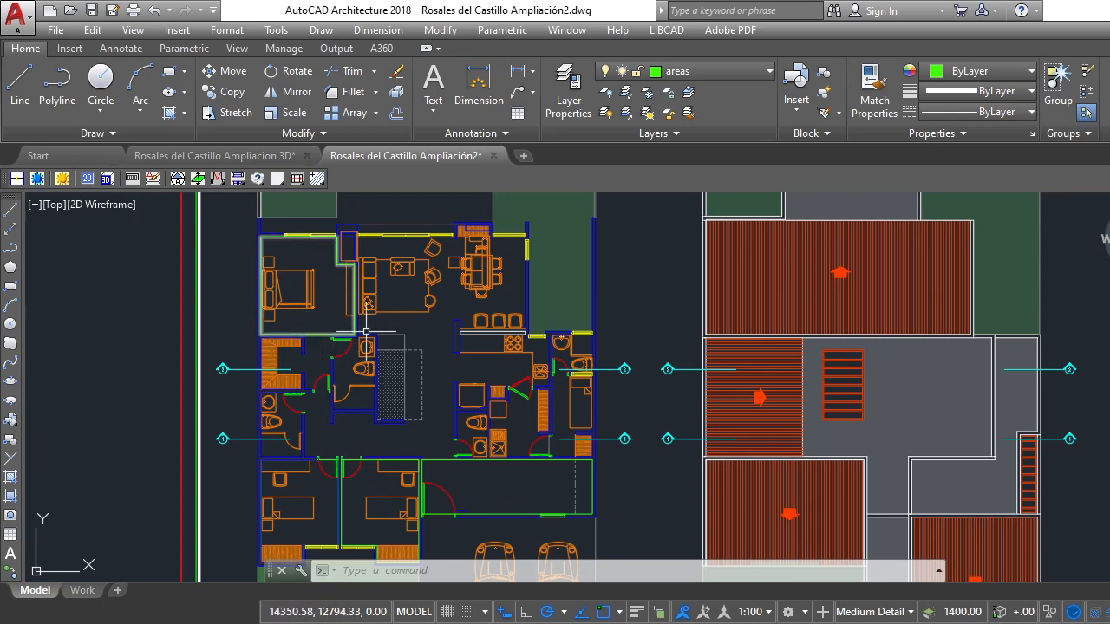
scroll(320, 334, down, 3)
scroll(330, 347, up, 5)
scroll(334, 356, down, 4)
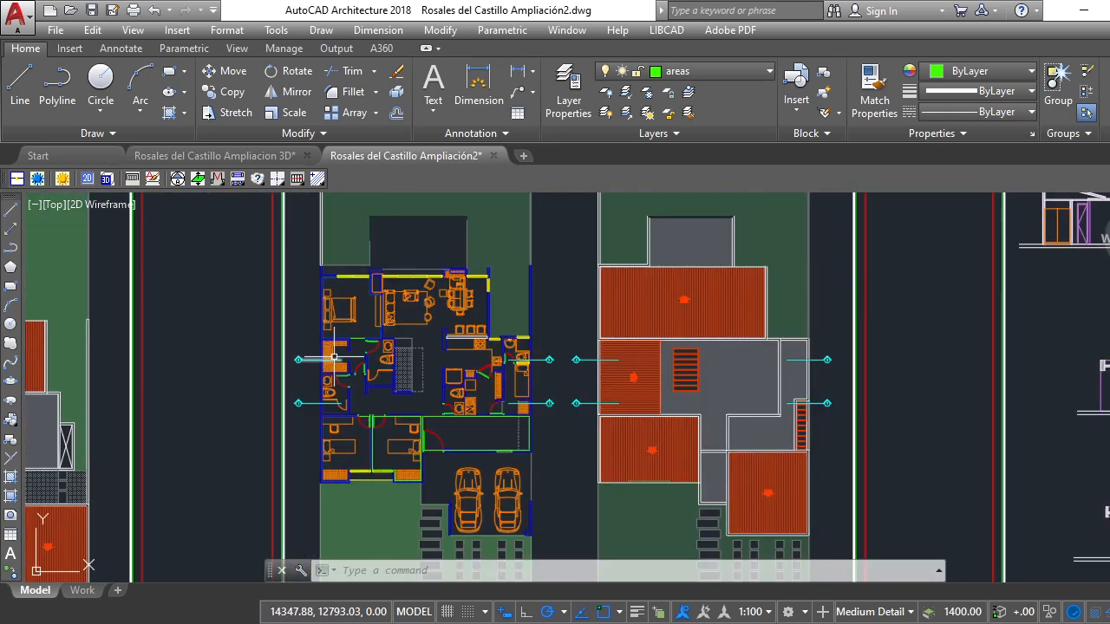
scroll(372, 396, up, 5)
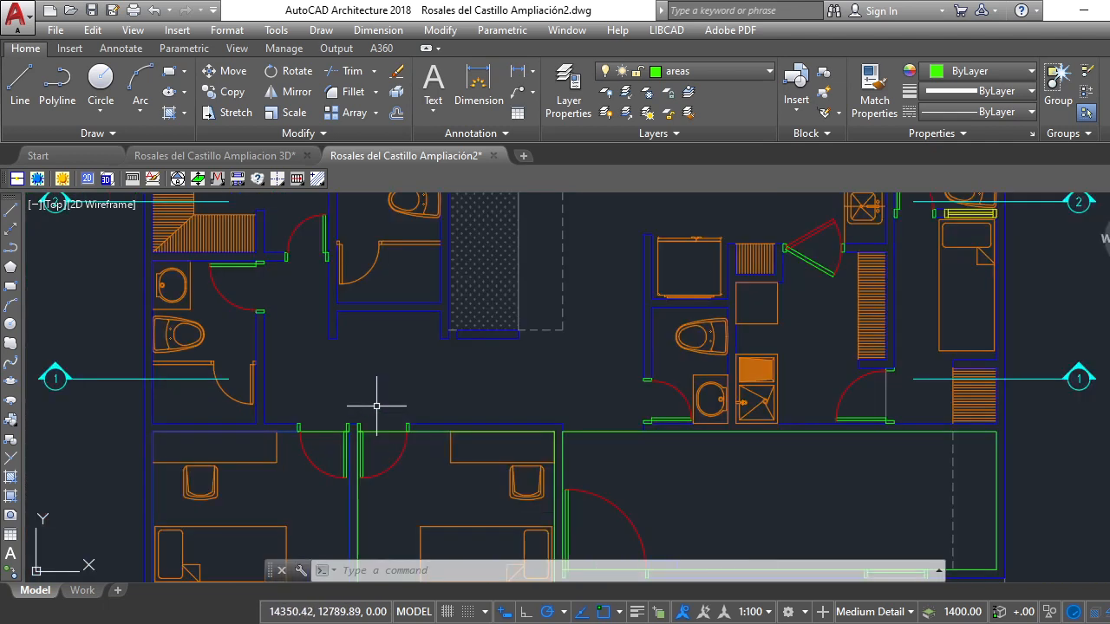
scroll(400, 387, down, 2)
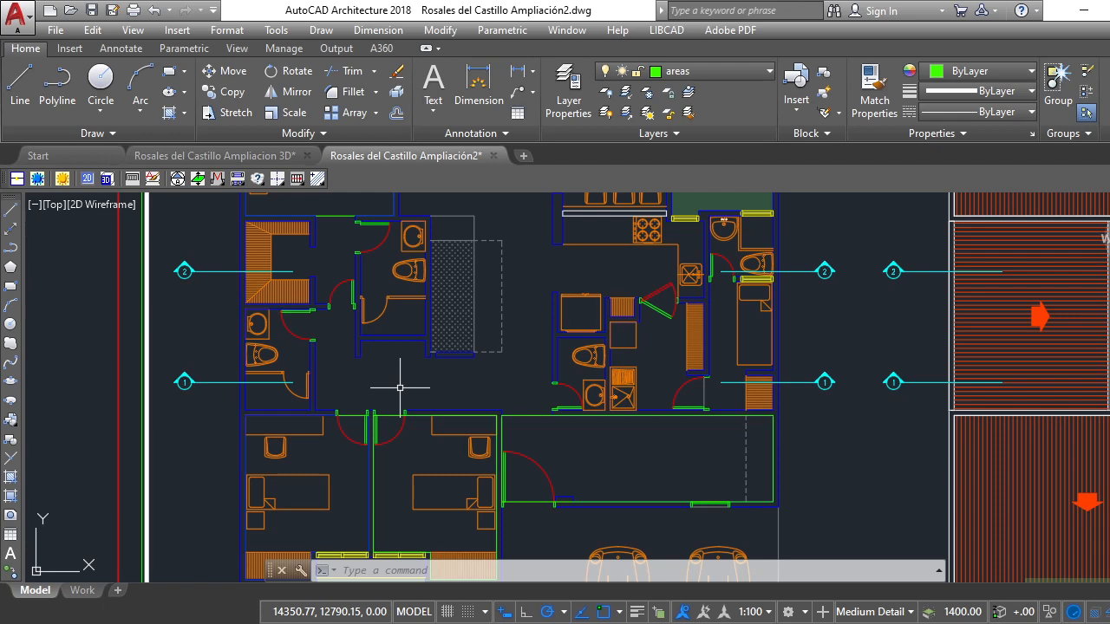
Run Area in Add area mode with the Object option and add the entrance hall and both secondary bedroom outlines
text(aa)
key(Return)
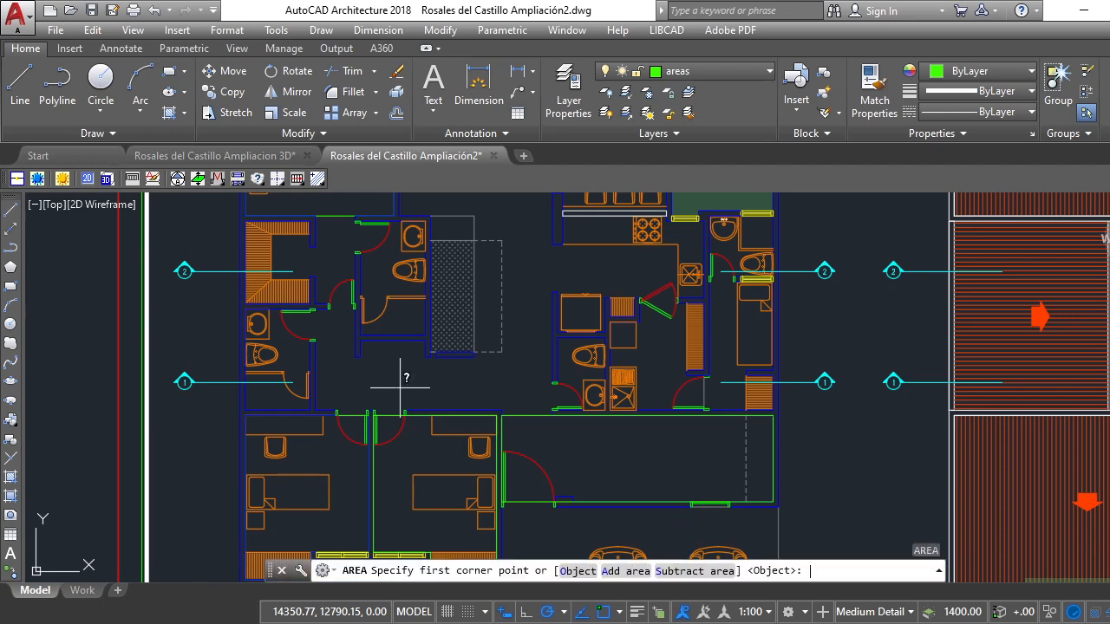
click(612, 572)
click(579, 572)
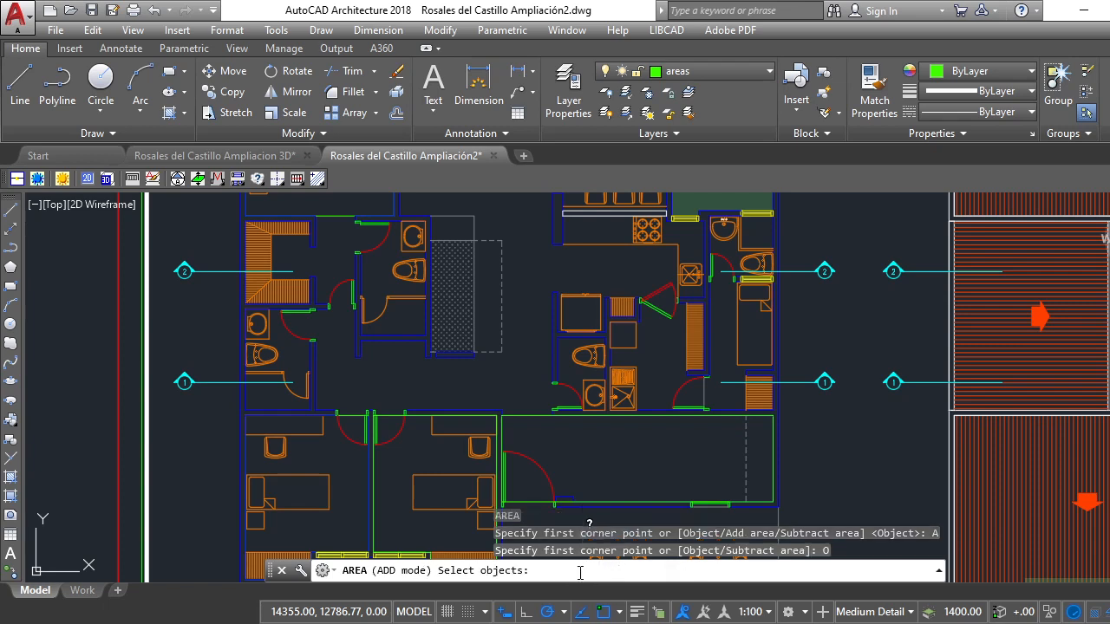
click(526, 417)
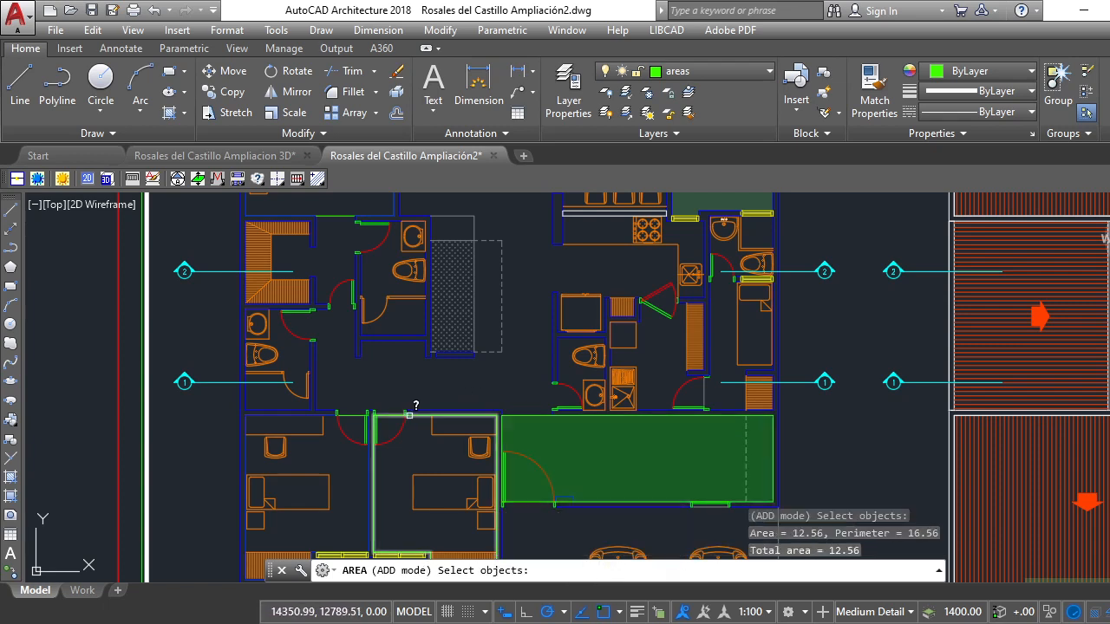
click(404, 413)
click(351, 415)
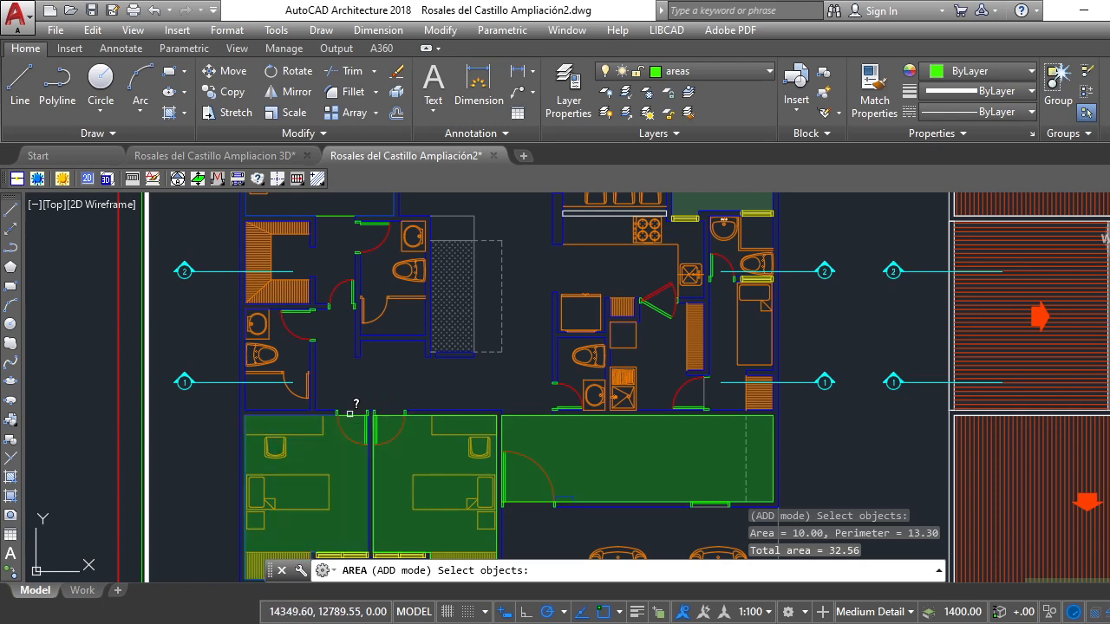
Add the master bedroom outline to the running area total
scroll(352, 408, down, 3)
scroll(347, 356, up, 6)
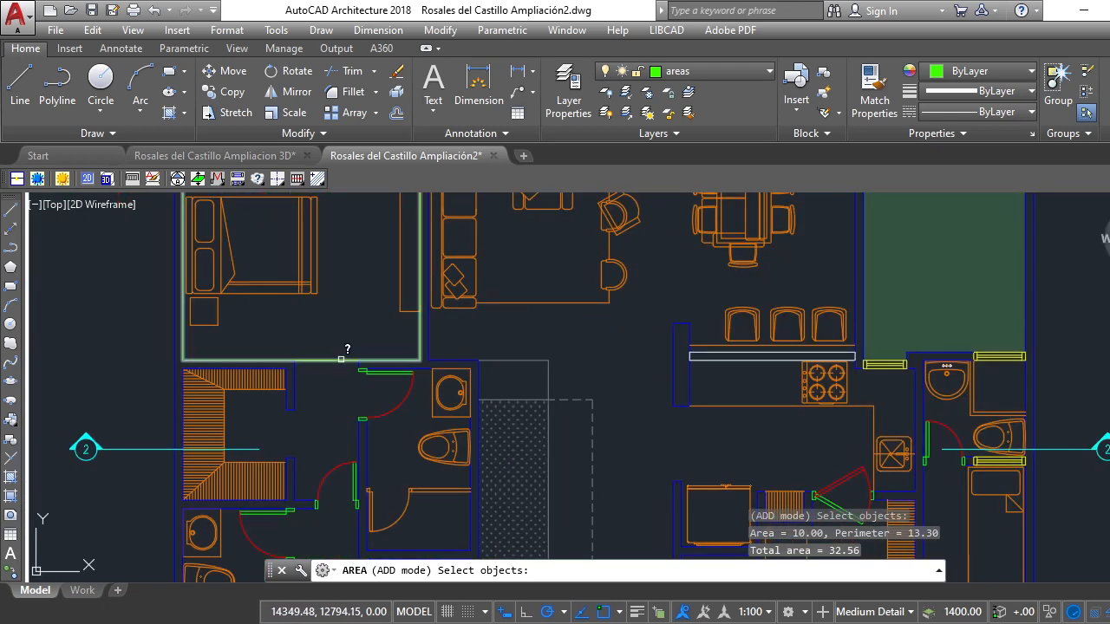
click(345, 350)
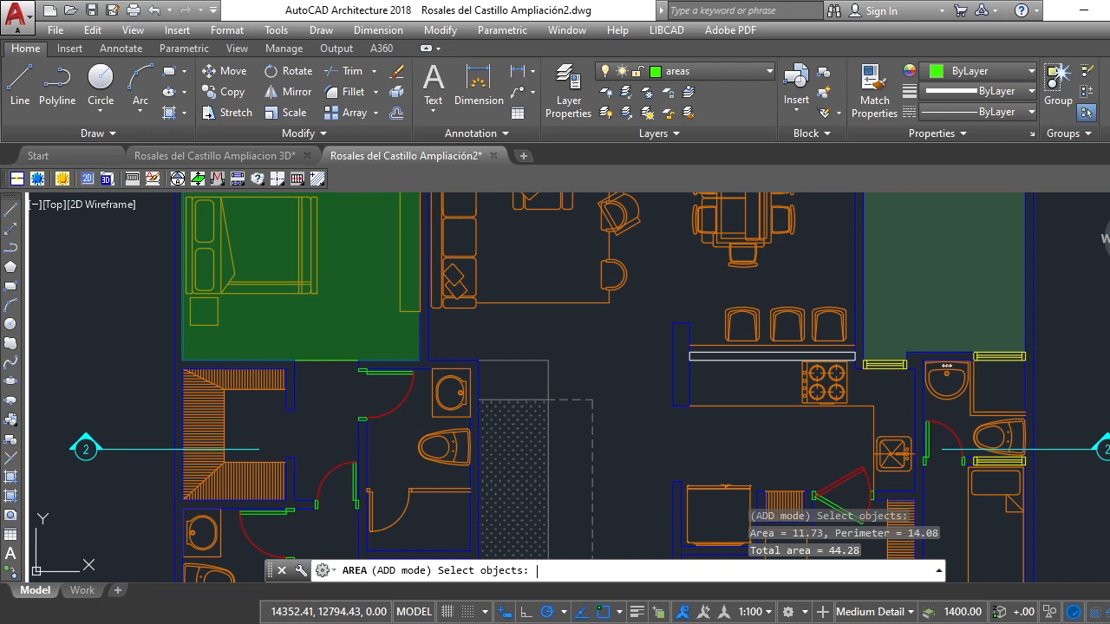
Finish selecting area outlines, review the running totals in the command history and the floor plan, and end the Area command
key(Return)
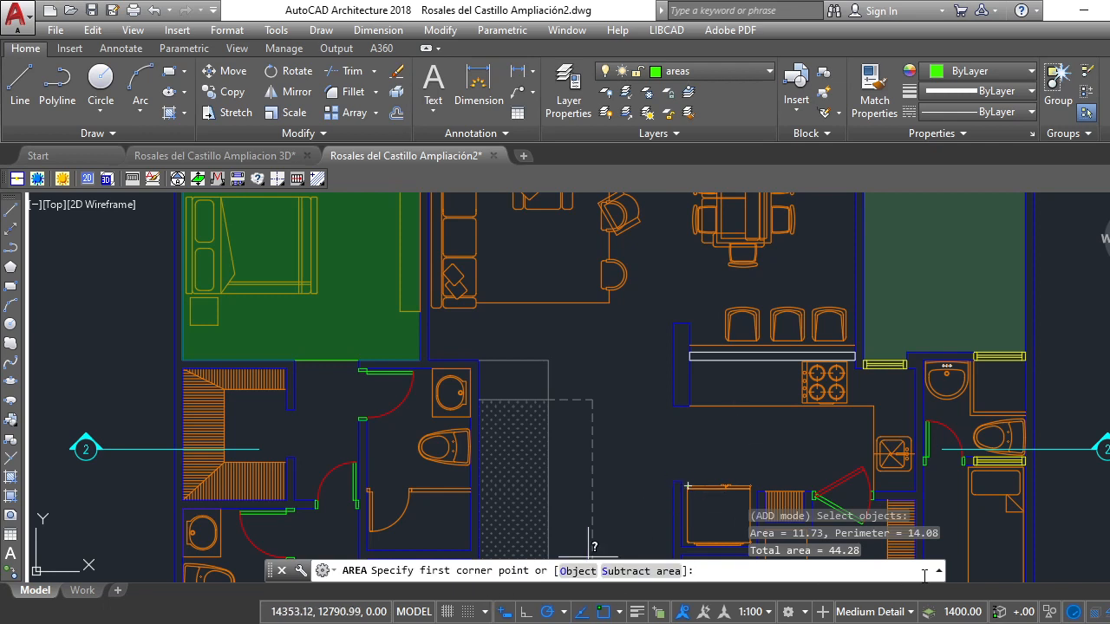
click(940, 572)
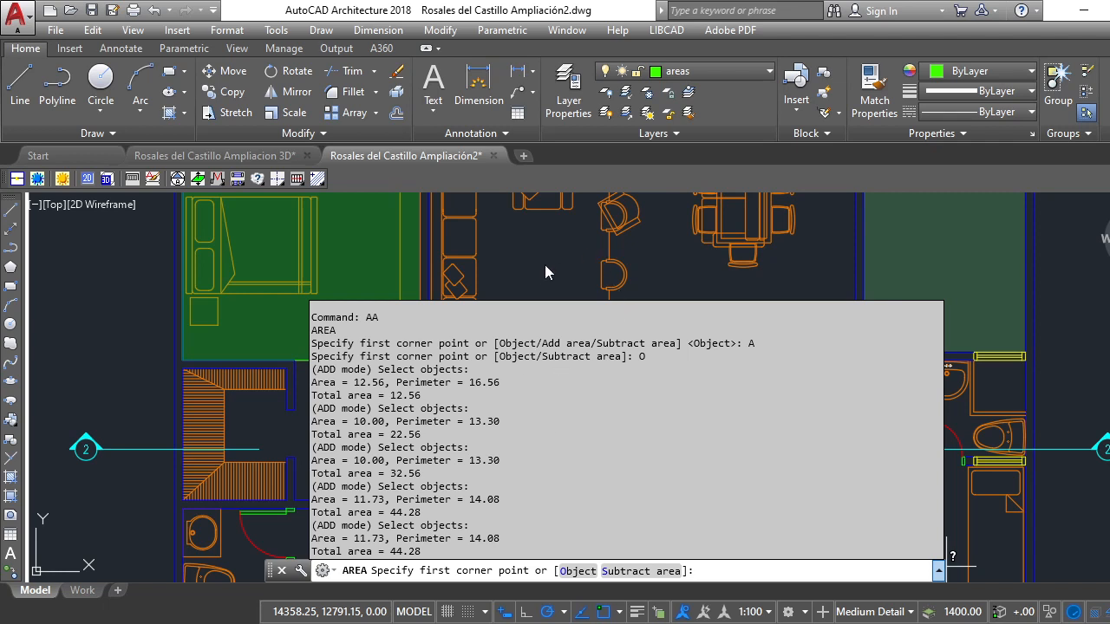
scroll(526, 347, down, 5)
scroll(526, 347, up, 5)
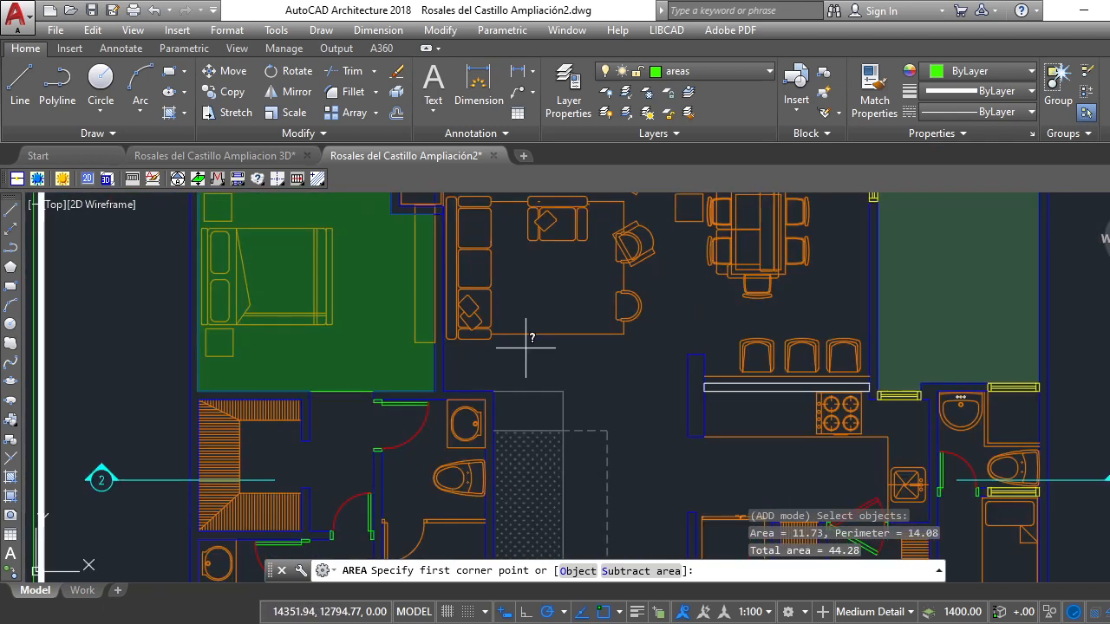
scroll(526, 347, down, 3)
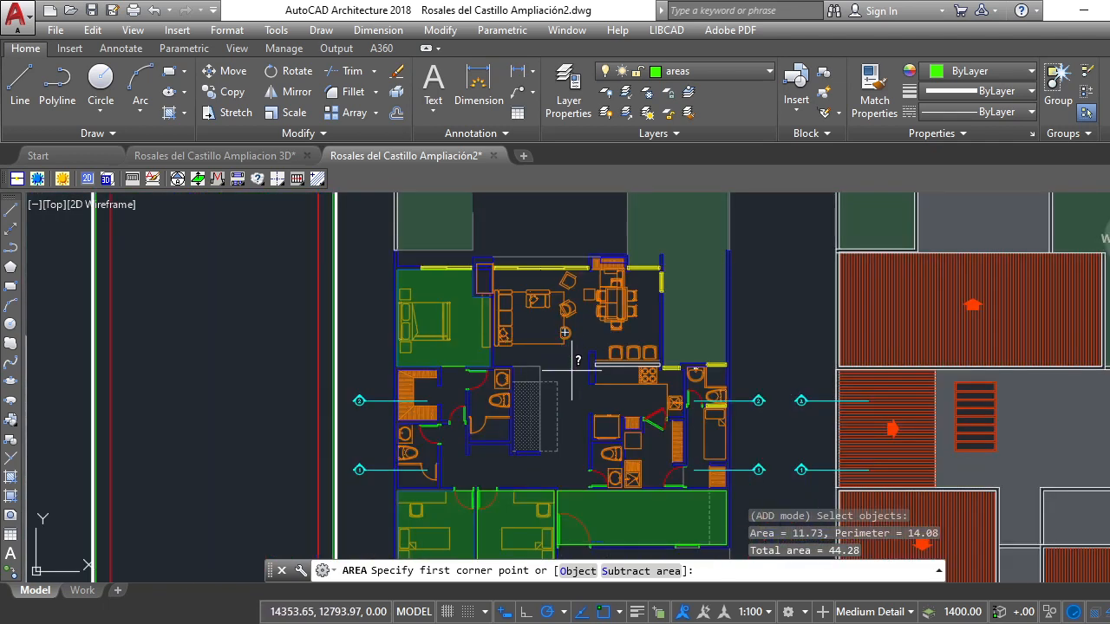
scroll(572, 370, up, 2)
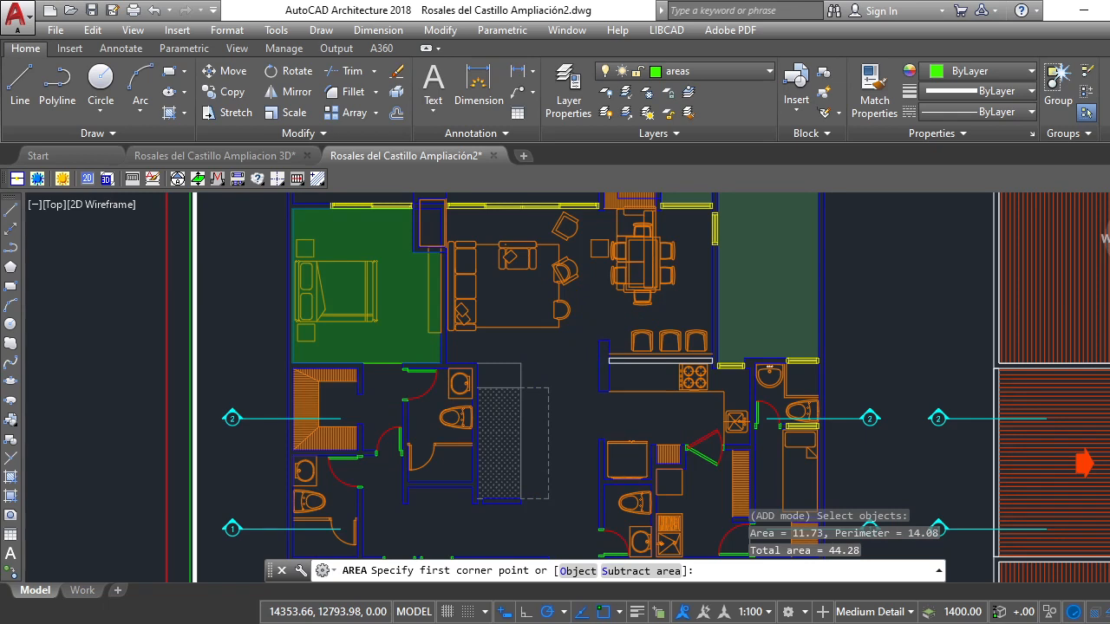
scroll(573, 371, down, 4)
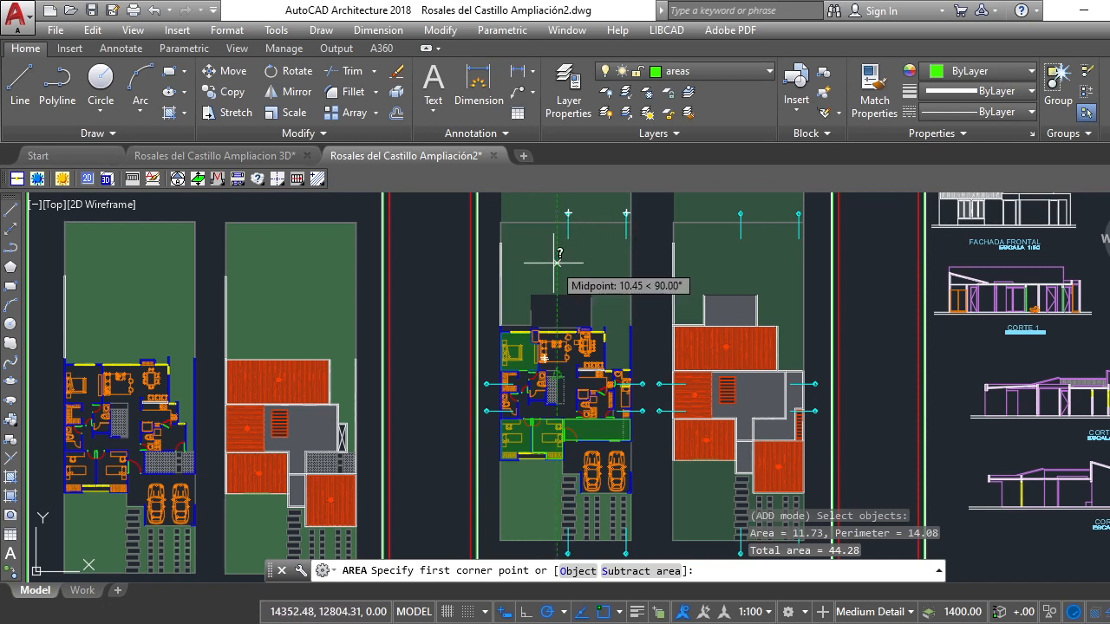
key(Escape)
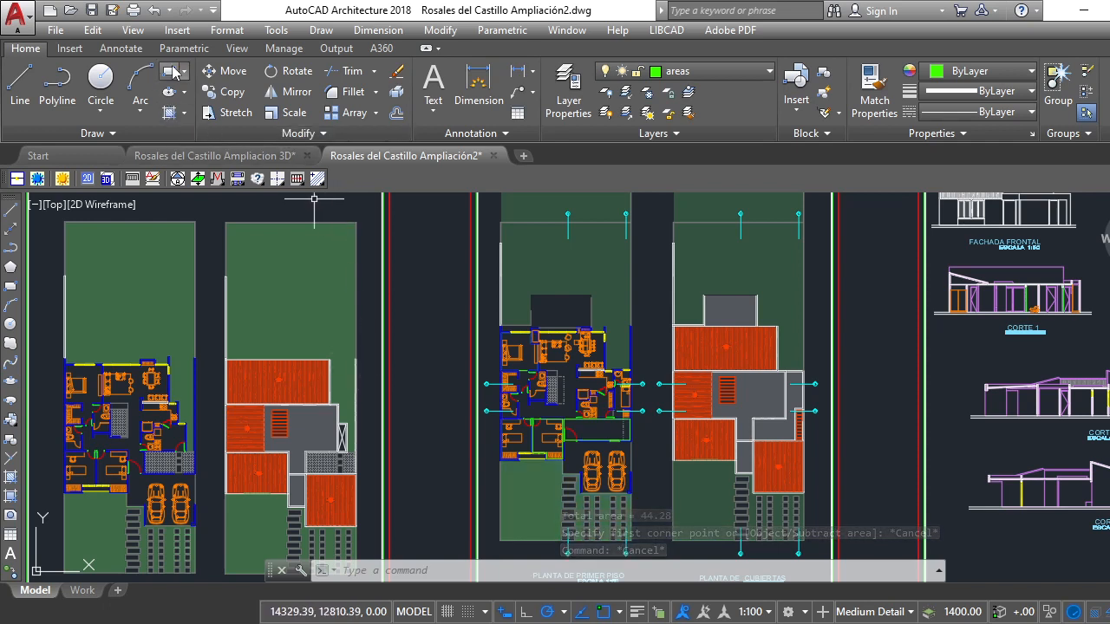
Draw a rectangle over the first-floor plan's whole lot, from its front corner to the diagonally opposite rear corner
click(172, 72)
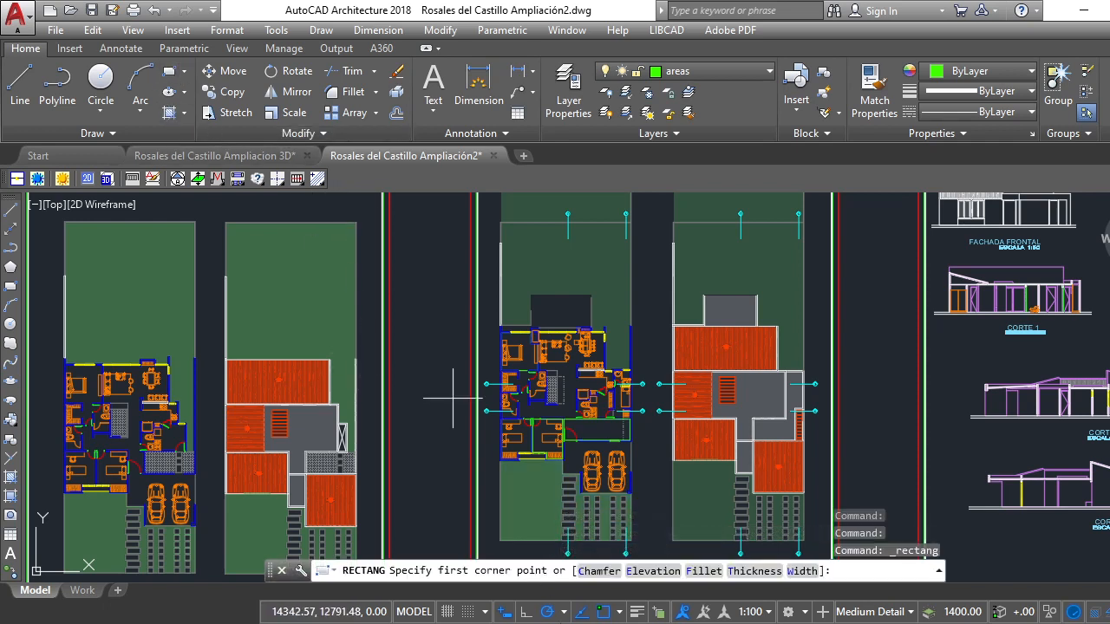
click(500, 541)
scroll(633, 223, up, 5)
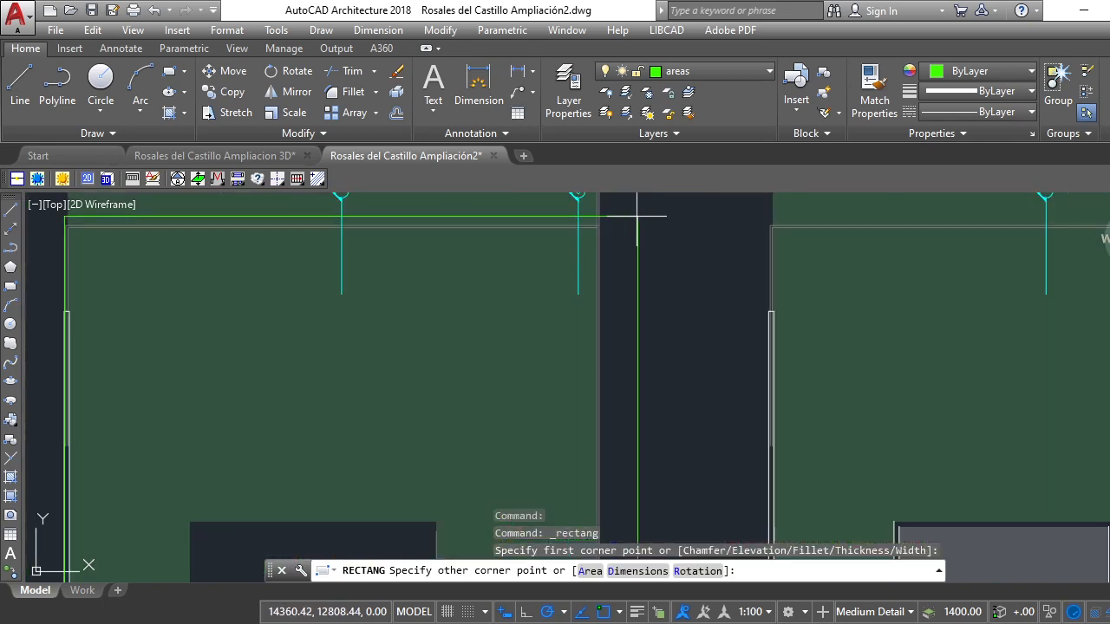
click(594, 235)
scroll(642, 252, down, 5)
scroll(641, 252, down, 5)
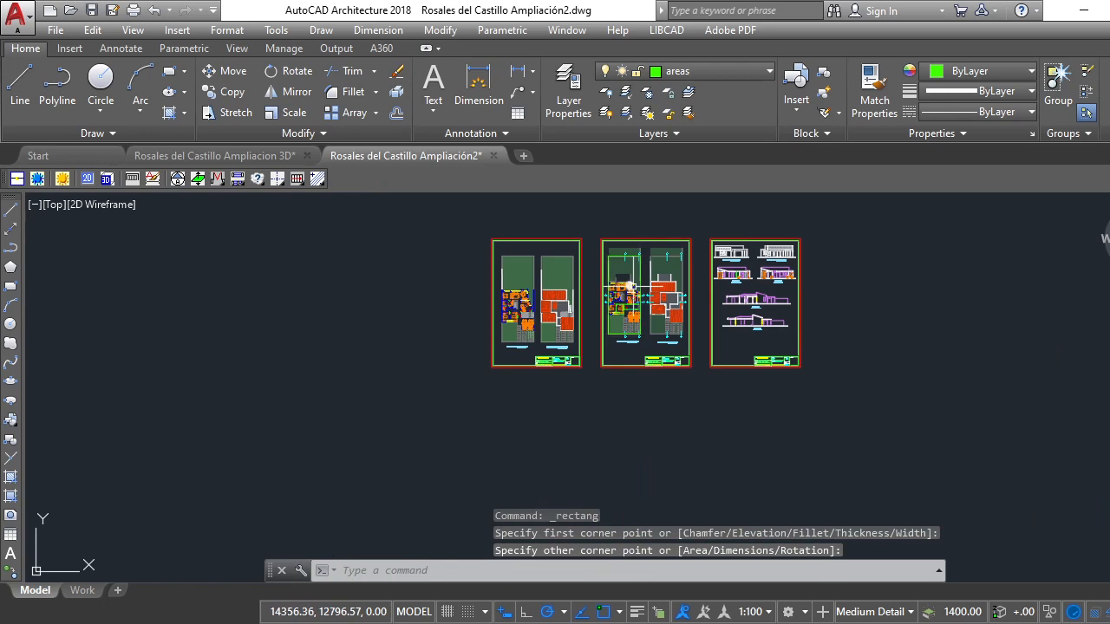
Start a polyline at the carport's front corner on the lot boundary and trace its front edge and inner side wall
scroll(650, 271, up, 4)
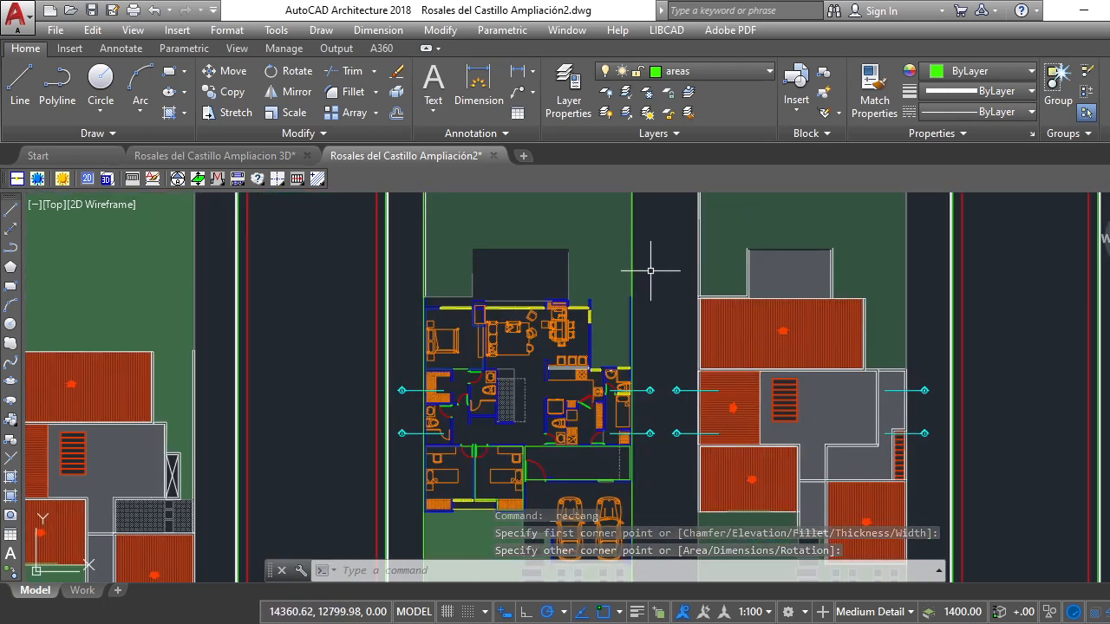
scroll(651, 272, down, 2)
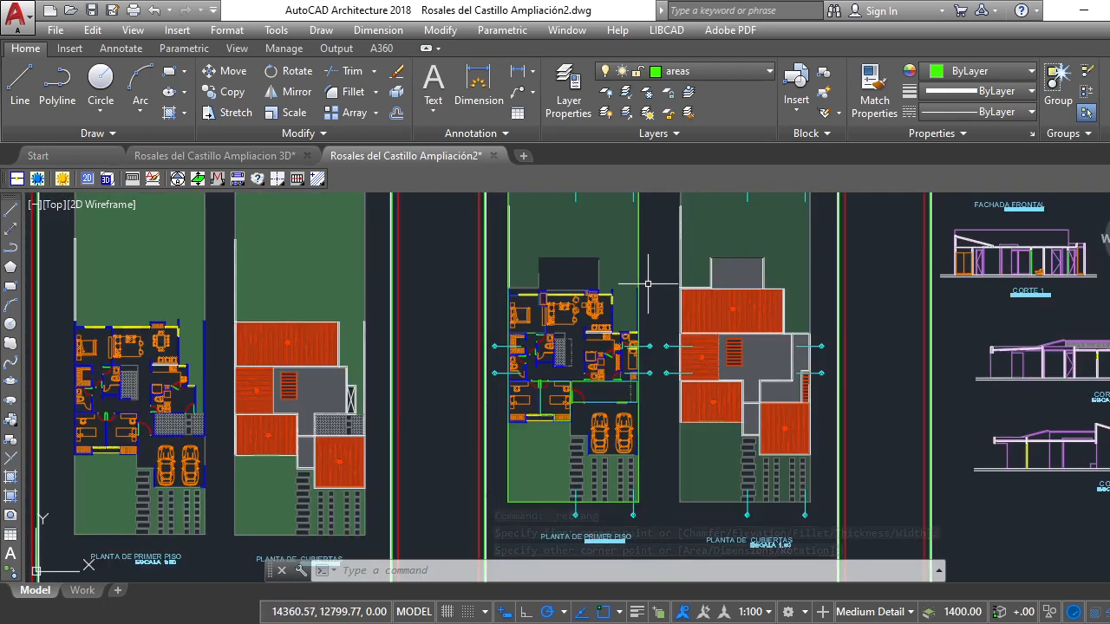
middle_drag(650, 271, 614, 288)
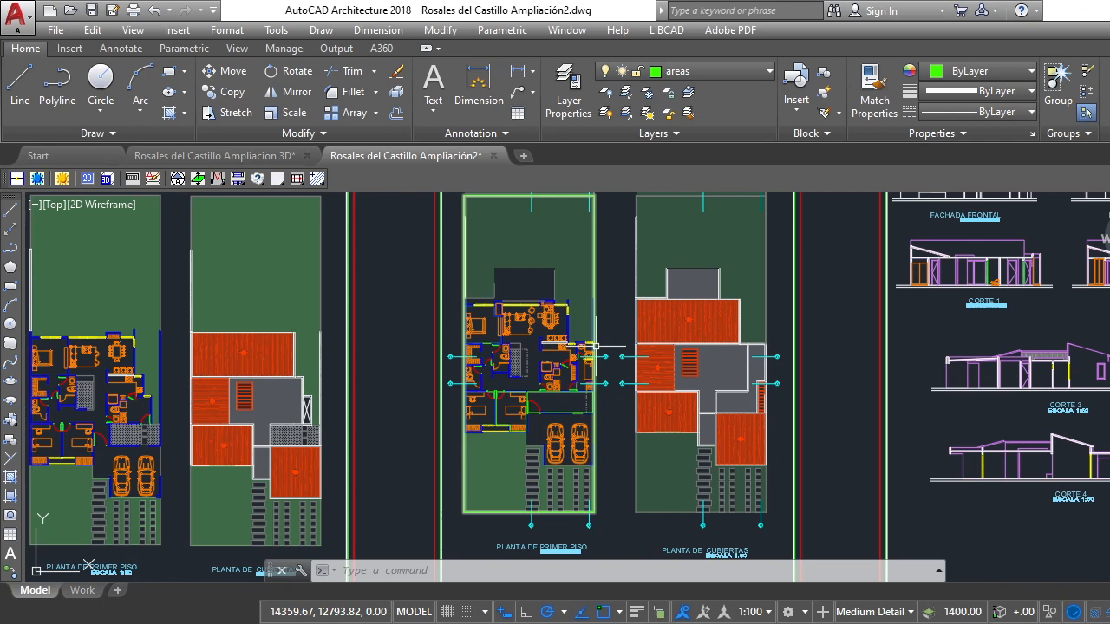
scroll(544, 422, up, 4)
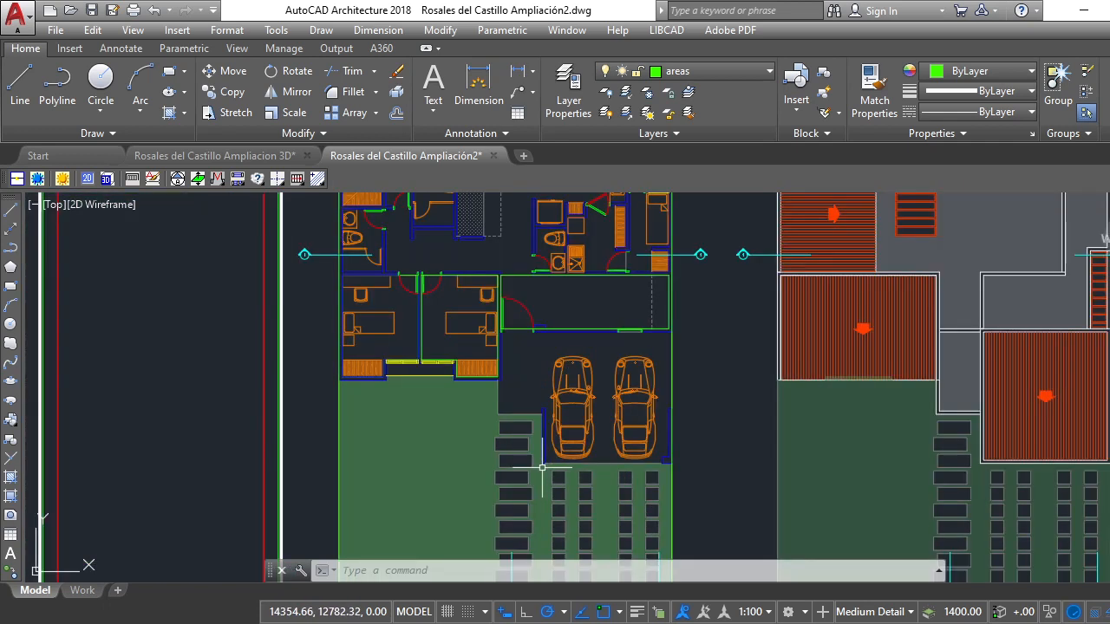
click(57, 86)
scroll(698, 462, up, 6)
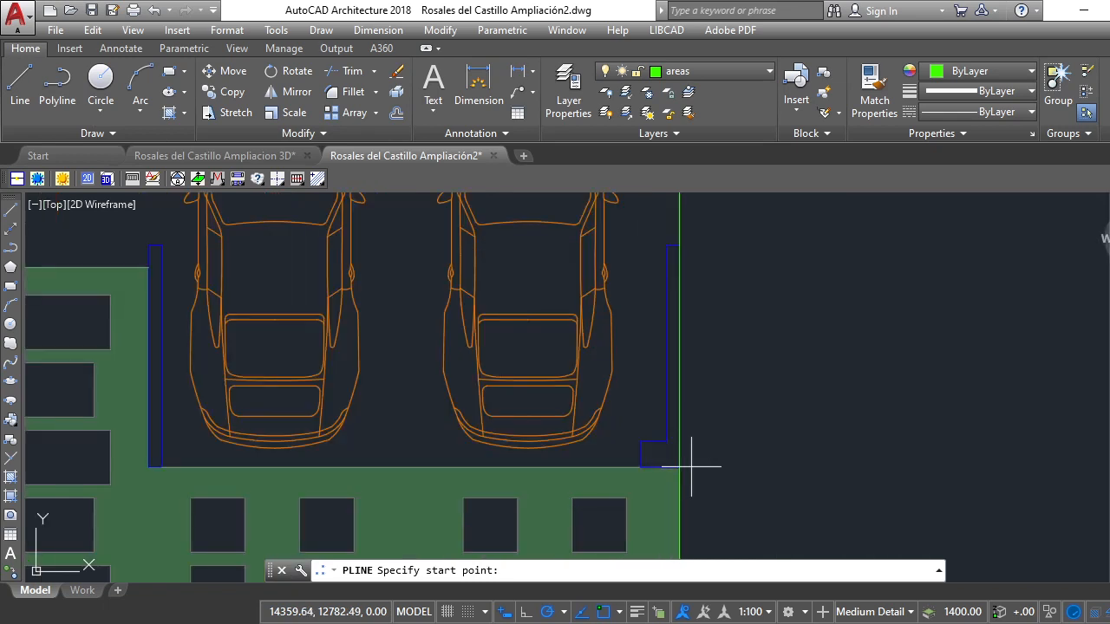
click(681, 467)
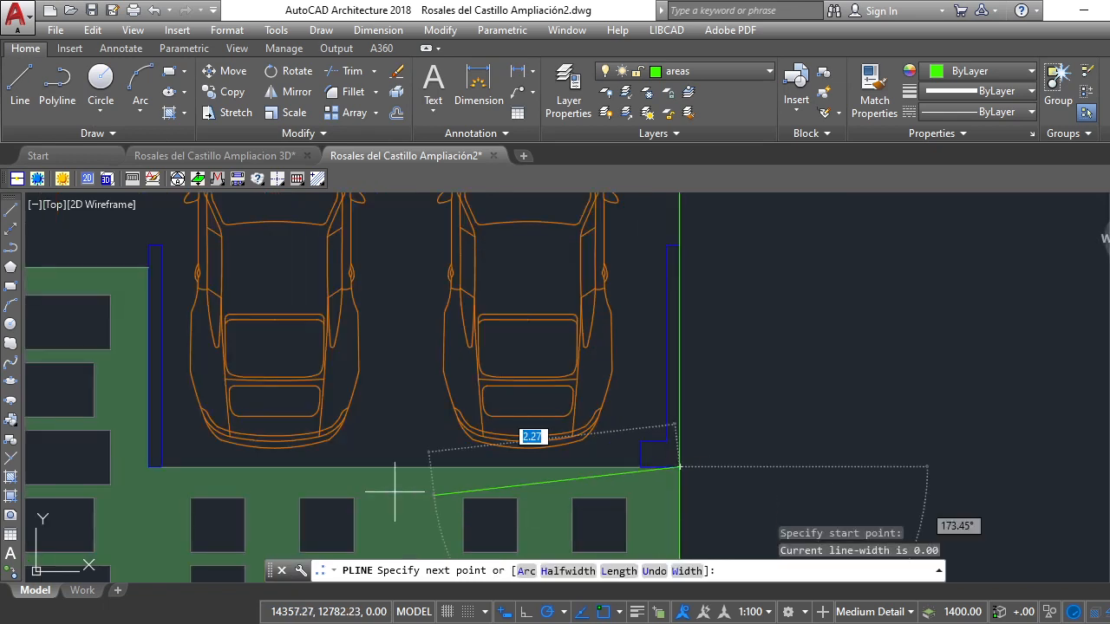
click(144, 466)
click(148, 255)
Continue the polyline around the entrance path recess and along the secondary bedrooms' front facade to the opposite lot boundary
scroll(333, 354, down, 6)
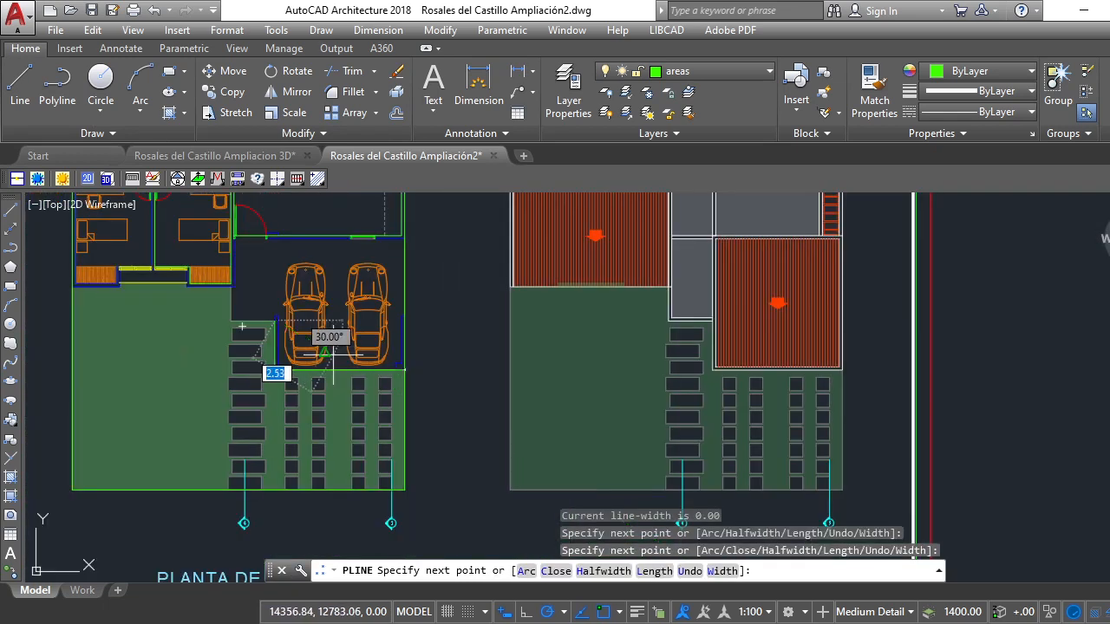
scroll(224, 314, up, 6)
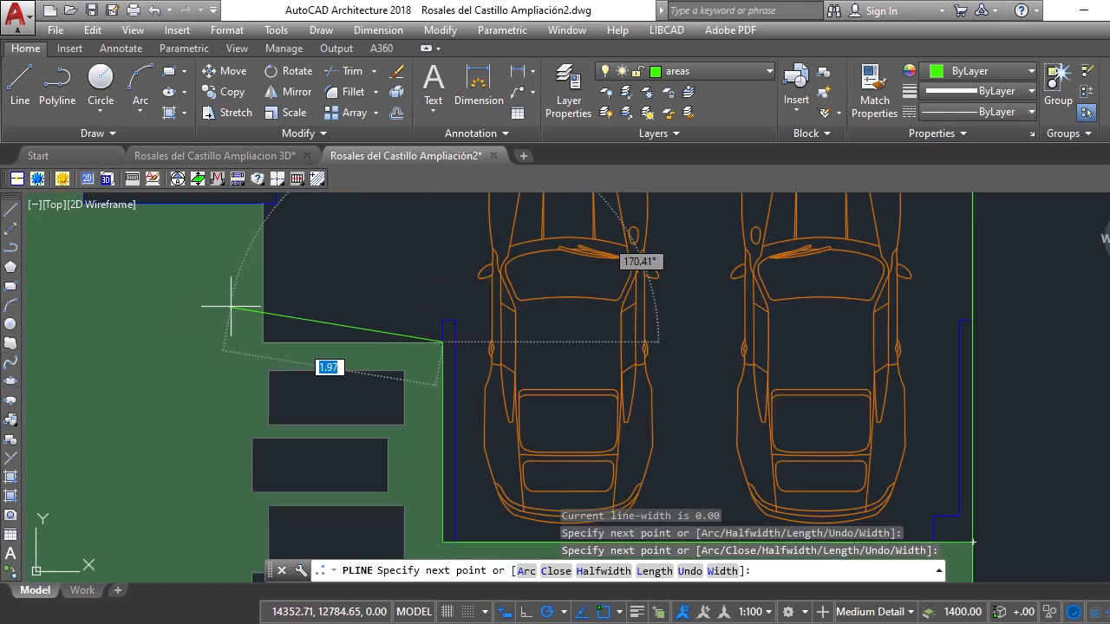
click(262, 347)
scroll(241, 353, down, 4)
scroll(297, 312, up, 4)
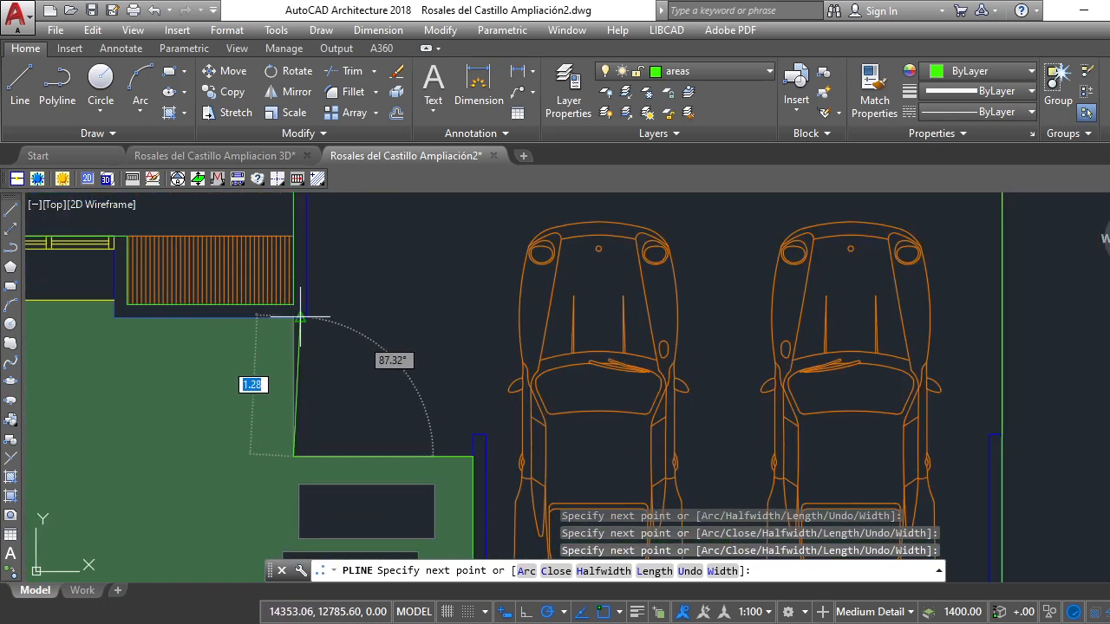
click(299, 318)
scroll(332, 356, down, 4)
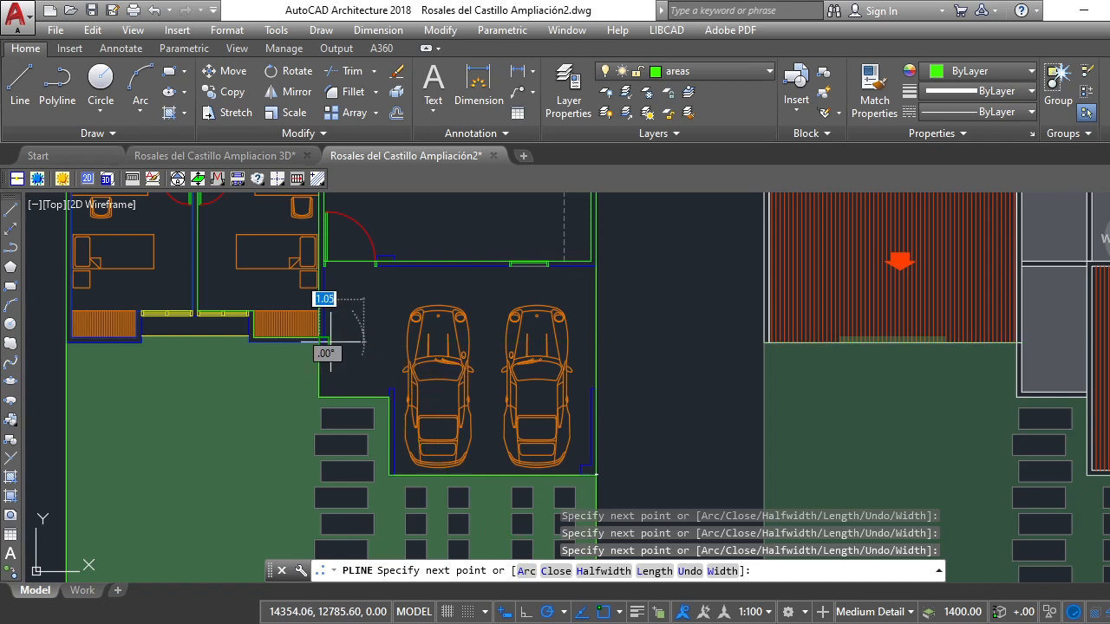
scroll(68, 347, up, 4)
click(66, 342)
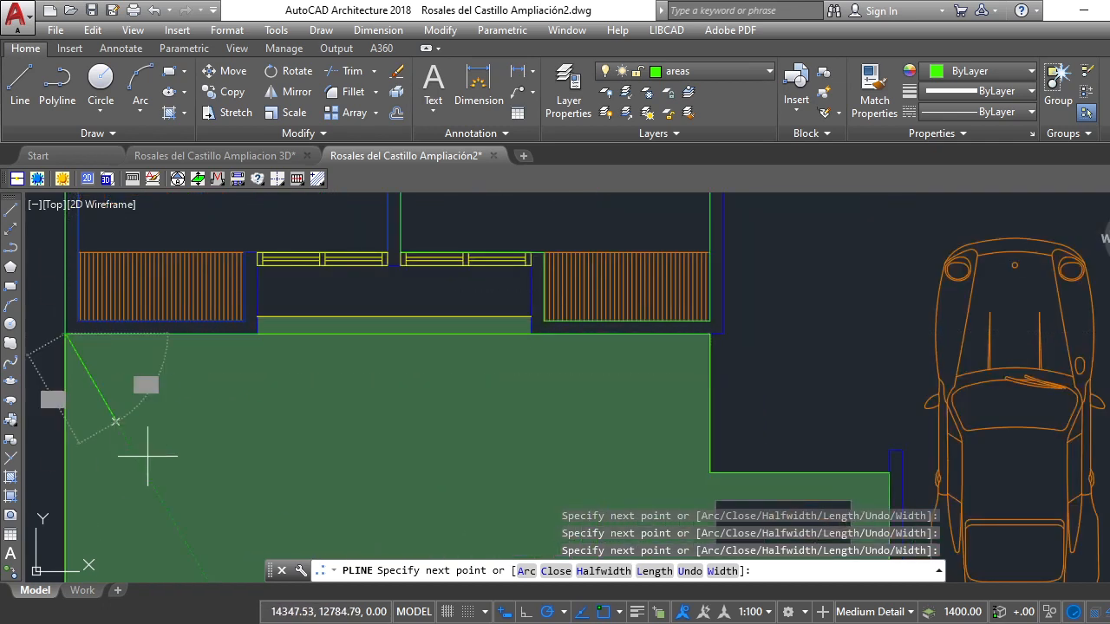
Continue the outline along the house's side to the master bedroom's rear wall and across to the adjoining wall projection
scroll(147, 455, down, 5)
scroll(136, 234, up, 5)
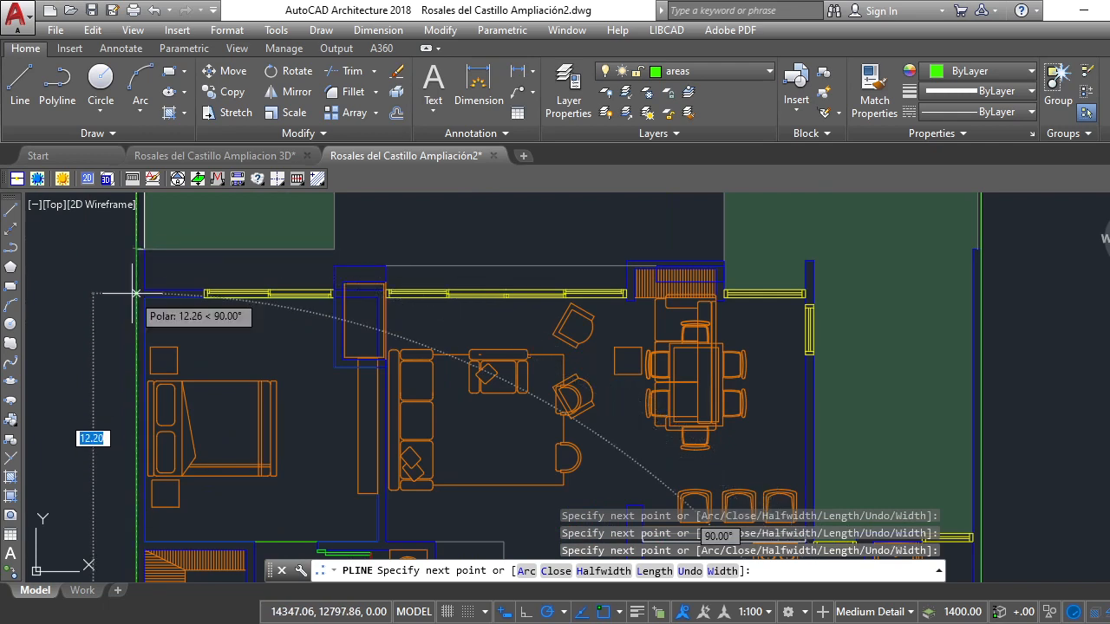
scroll(136, 293, up, 4)
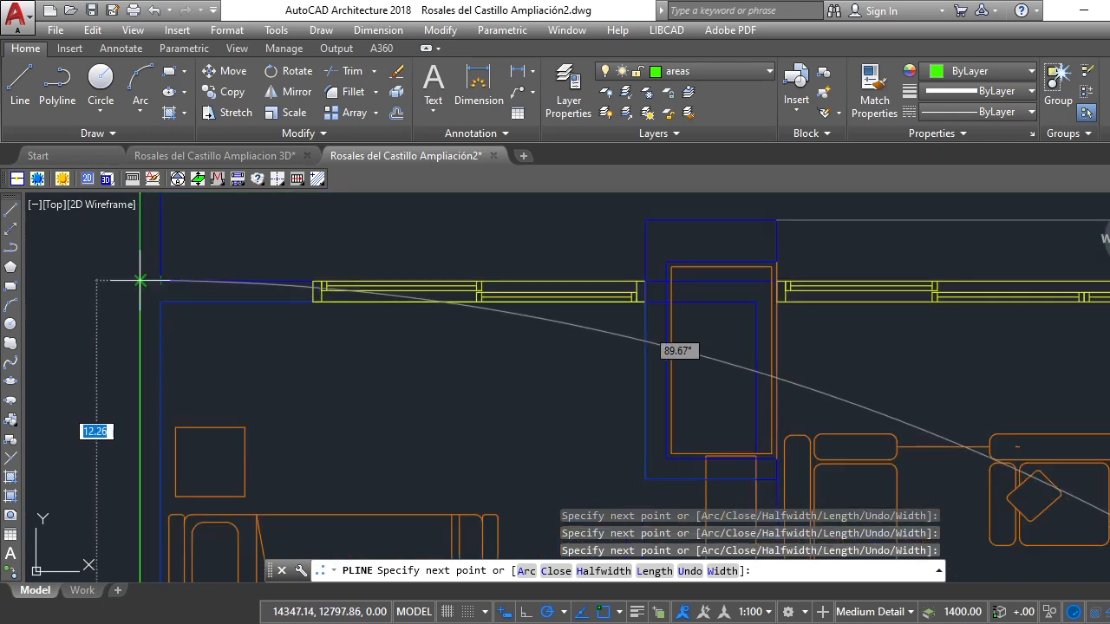
scroll(140, 280, down, 4)
scroll(345, 280, up, 4)
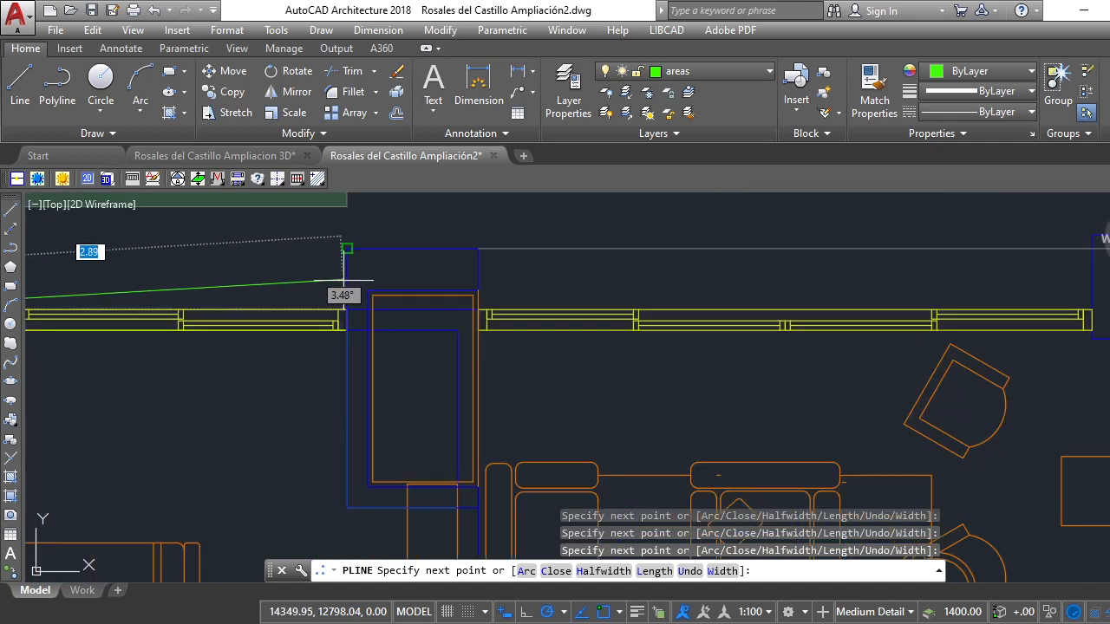
click(347, 308)
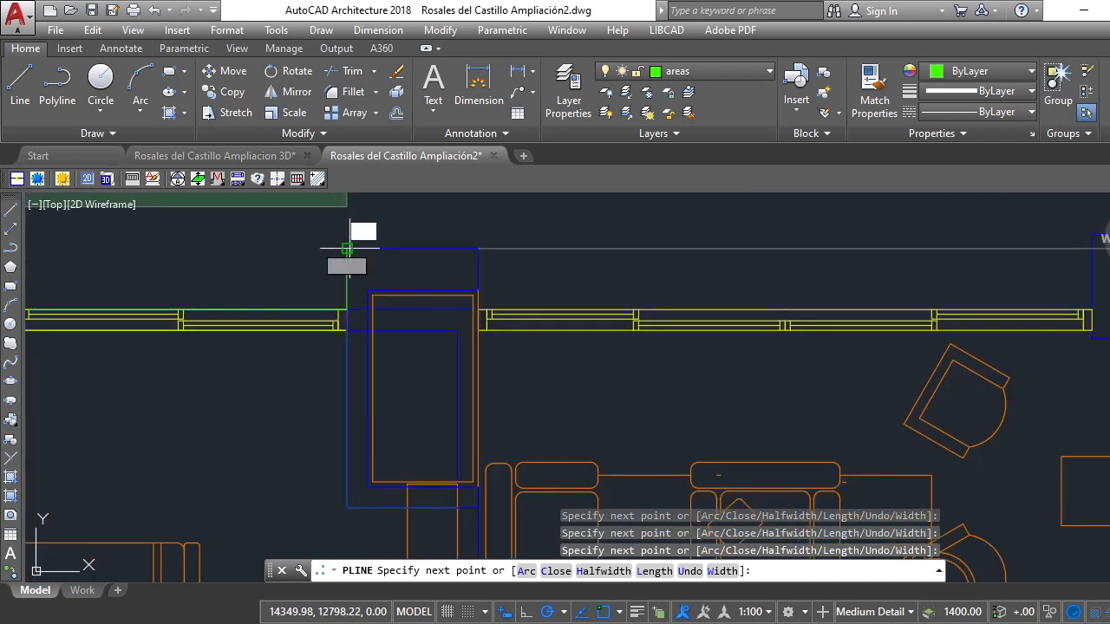
Trace the outline across the living room's rear facade, around the dining room's rear projection and along its window
scroll(347, 249, down, 4)
scroll(495, 273, up, 4)
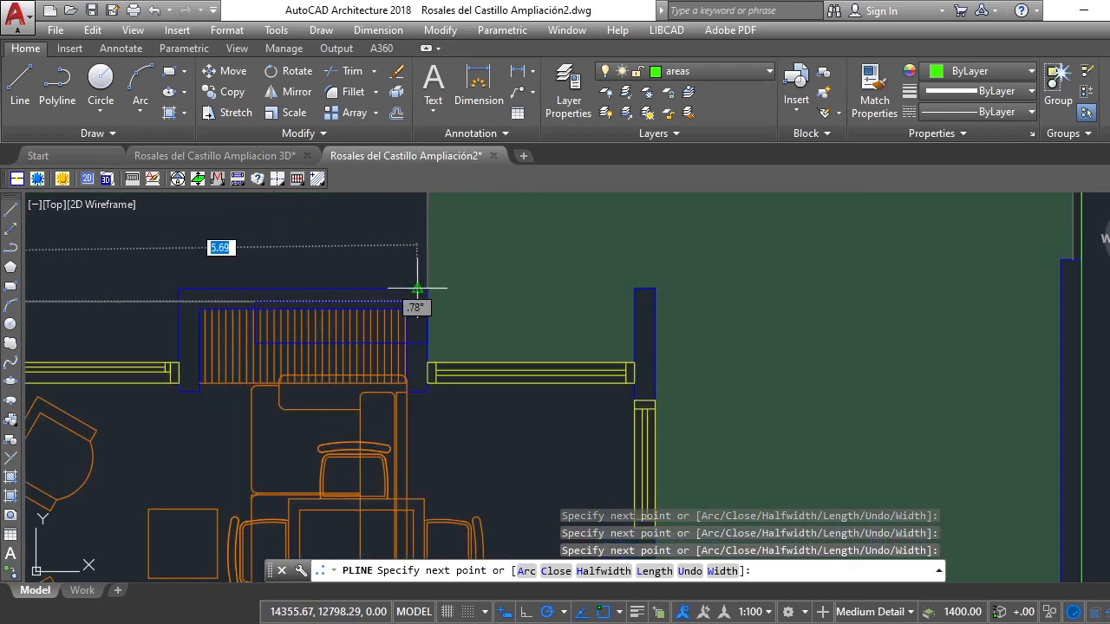
scroll(433, 351, up, 4)
click(419, 385)
scroll(500, 399, down, 2)
click(781, 390)
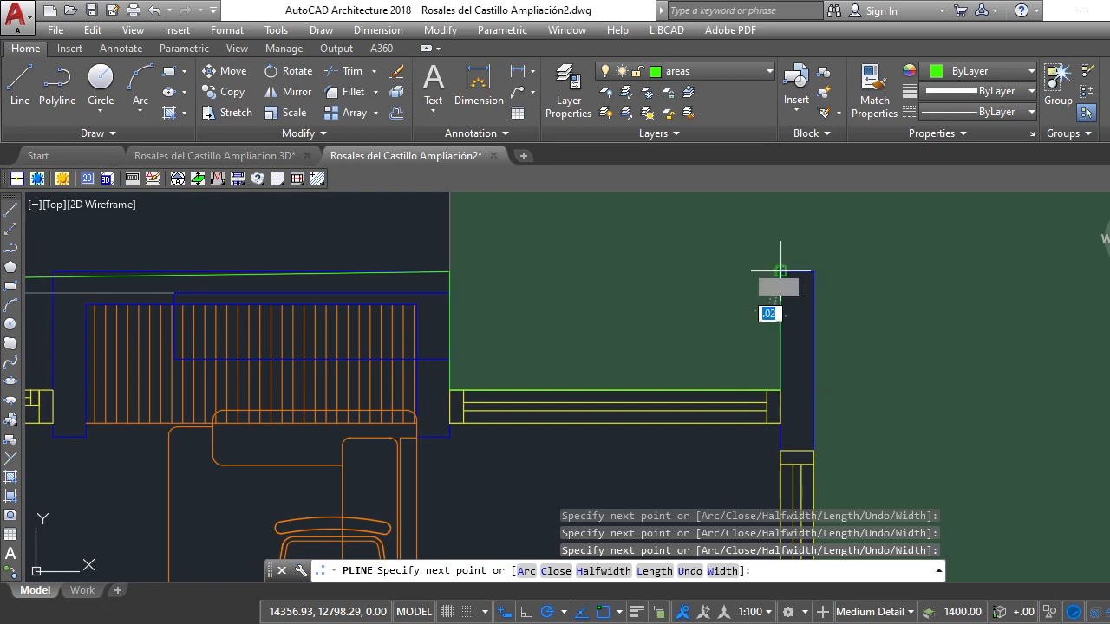
Trace the dining room's outer side wall, the kitchen window recess and the bathroom's rear wall, then close the house outline polyline
scroll(763, 290, down, 3)
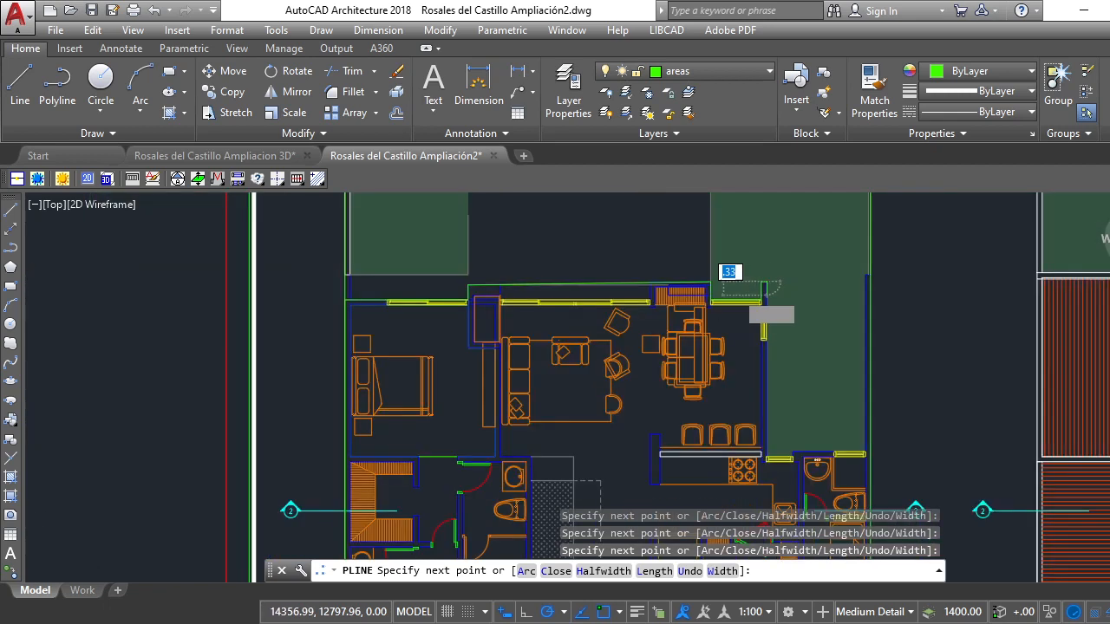
scroll(763, 295, down, 3)
scroll(738, 330, up, 8)
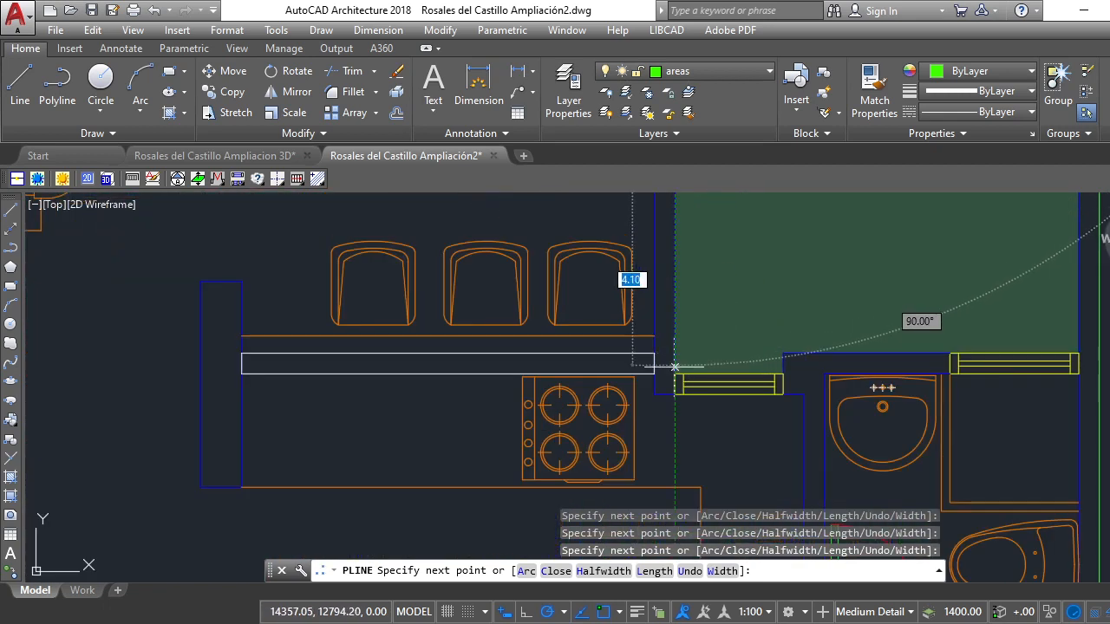
click(674, 374)
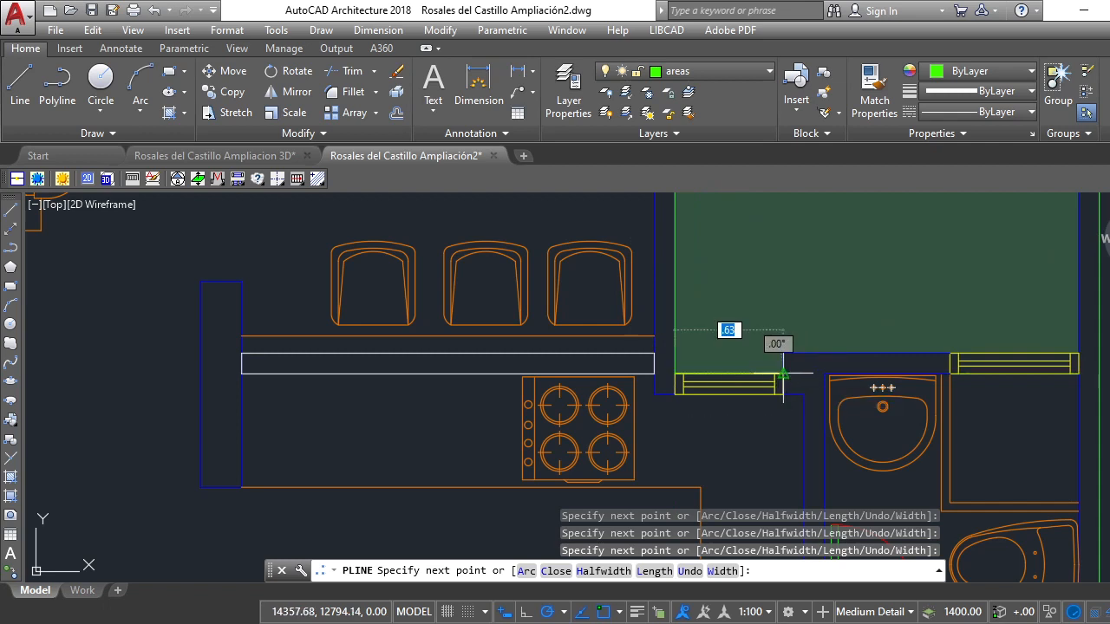
scroll(784, 381, up, 4)
click(779, 366)
click(780, 315)
scroll(621, 339, down, 4)
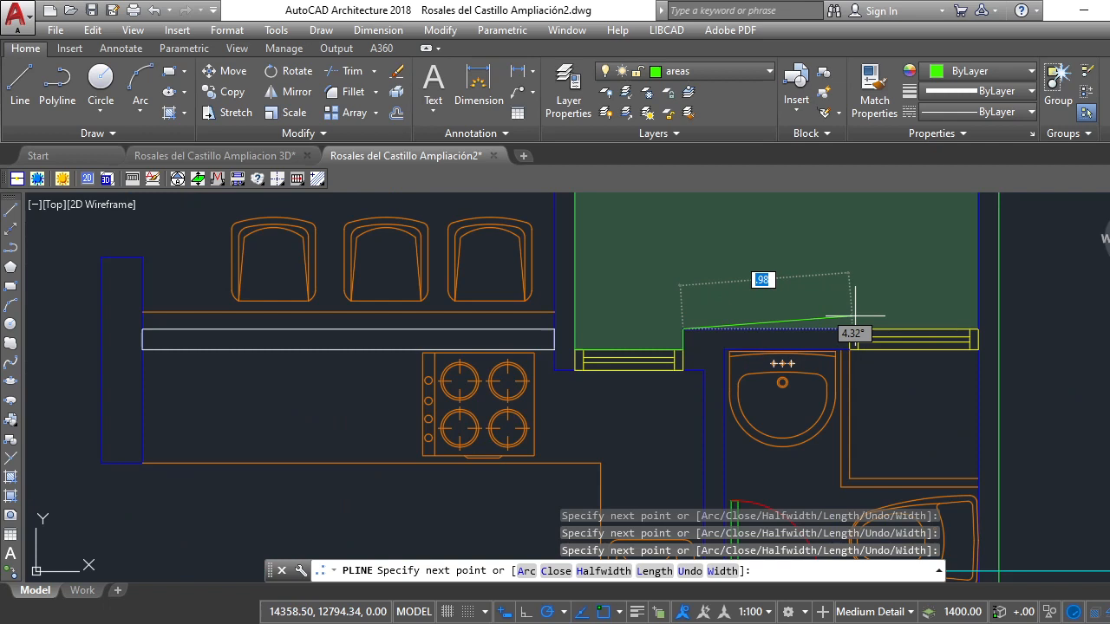
click(978, 330)
scroll(873, 280, down, 10)
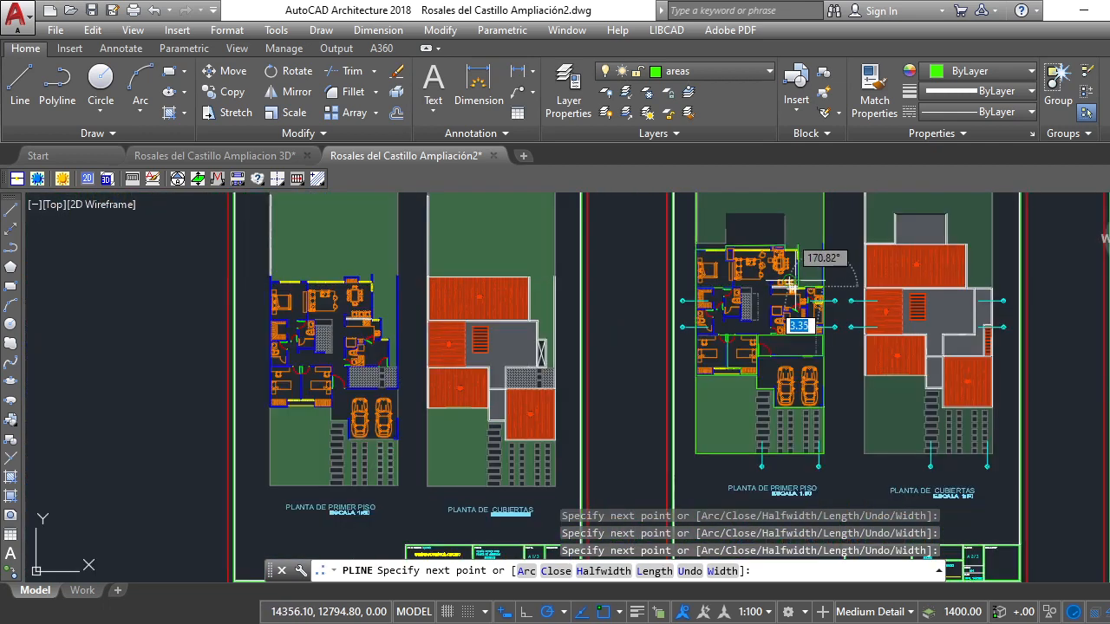
click(549, 573)
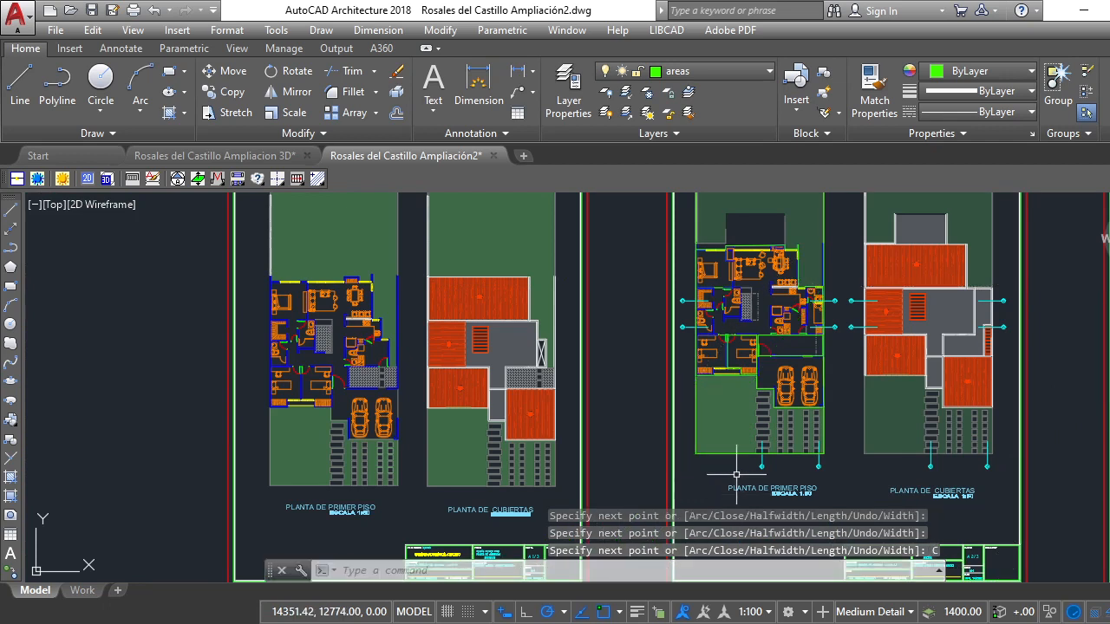
Run Area in Add area mode with the Object option and add the lot rectangle to the total
scroll(737, 473, down, 5)
scroll(762, 365, up, 7)
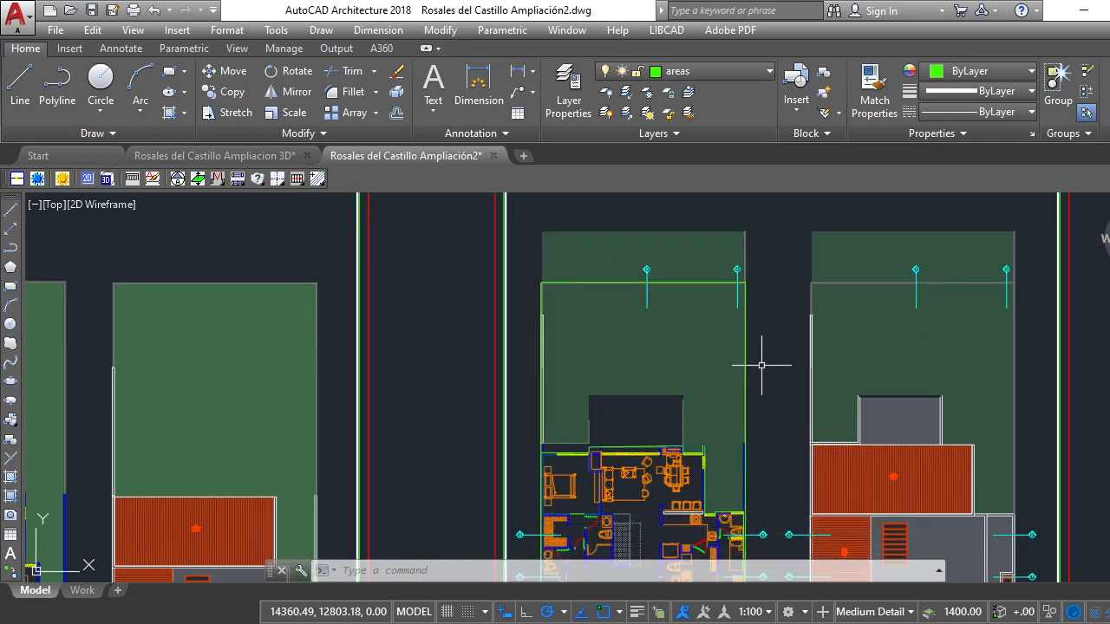
text(area)
key(Return)
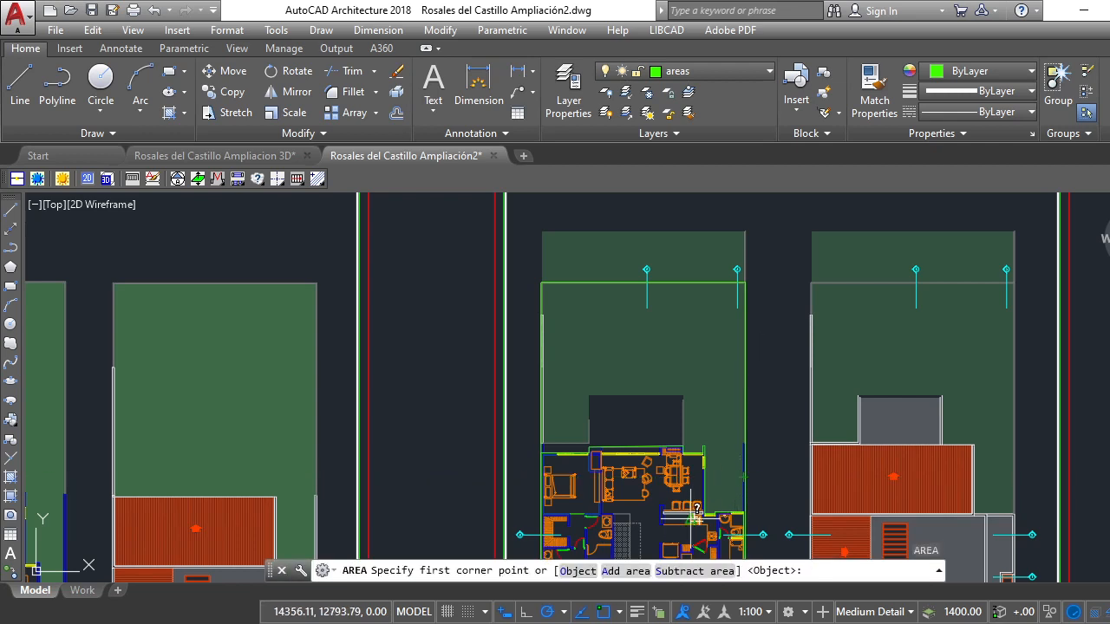
click(610, 573)
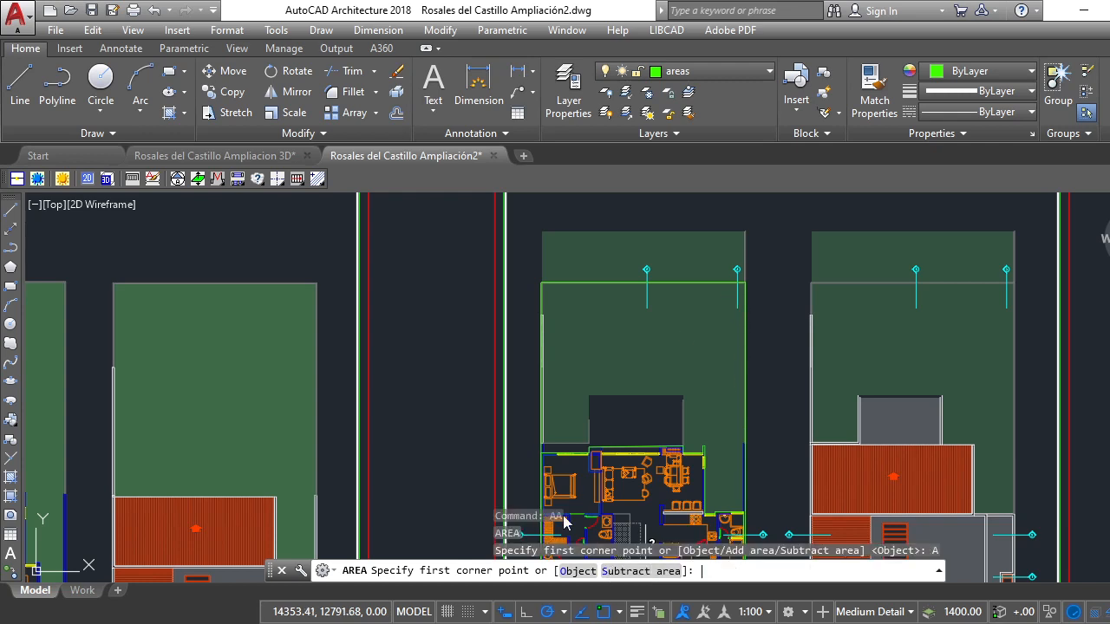
click(579, 571)
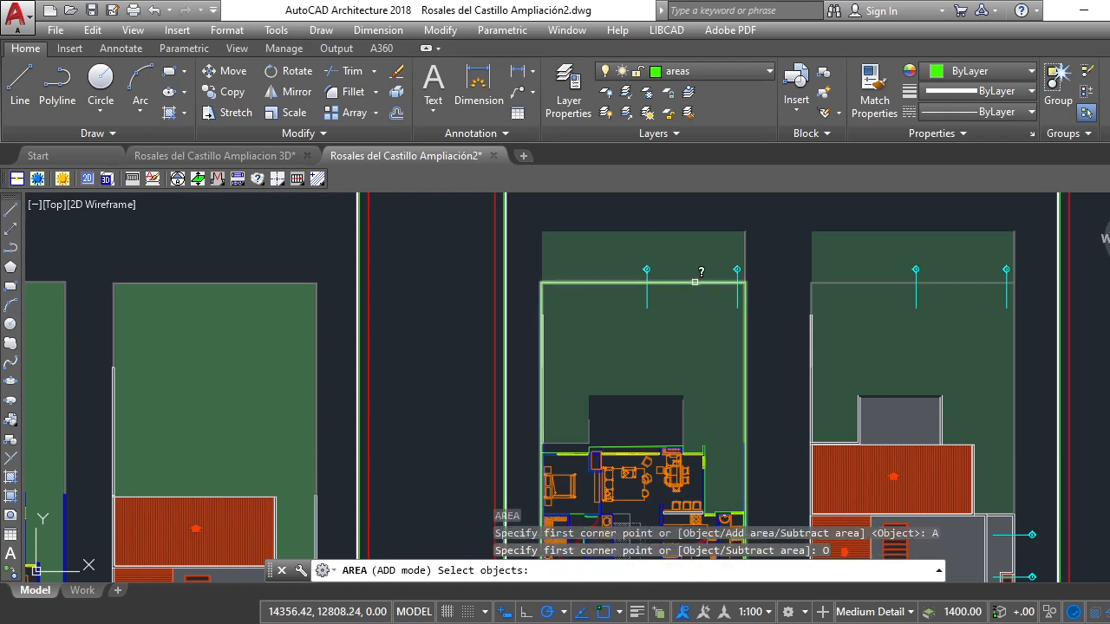
click(696, 281)
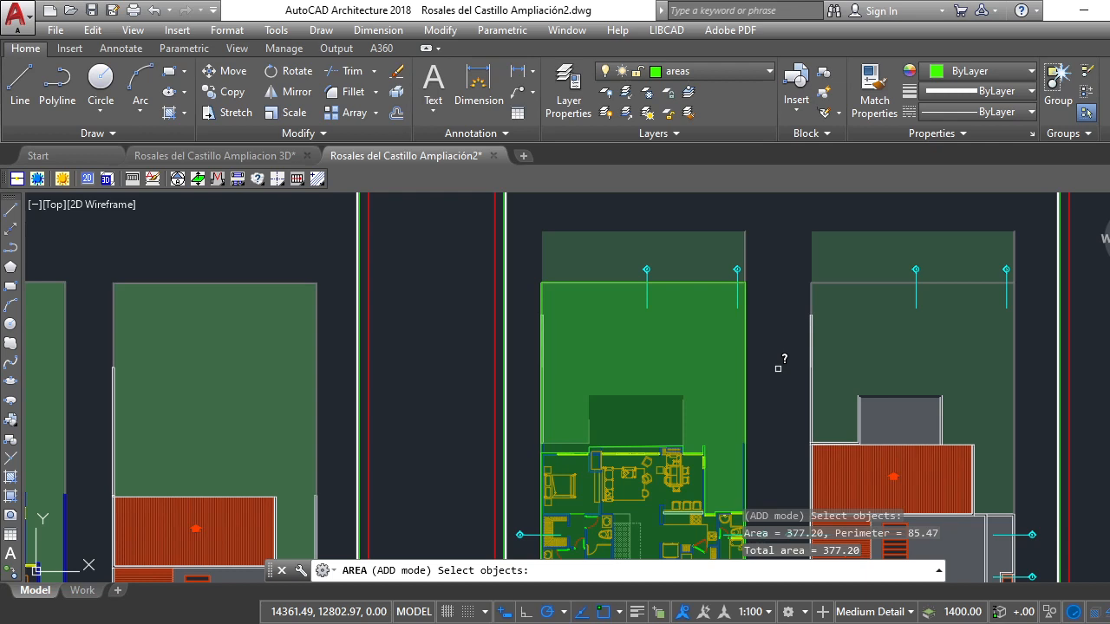
Subtract the house outline from the added lot area in the middle sheet's floor plan, measuring by object, and end the measurement
key(Return)
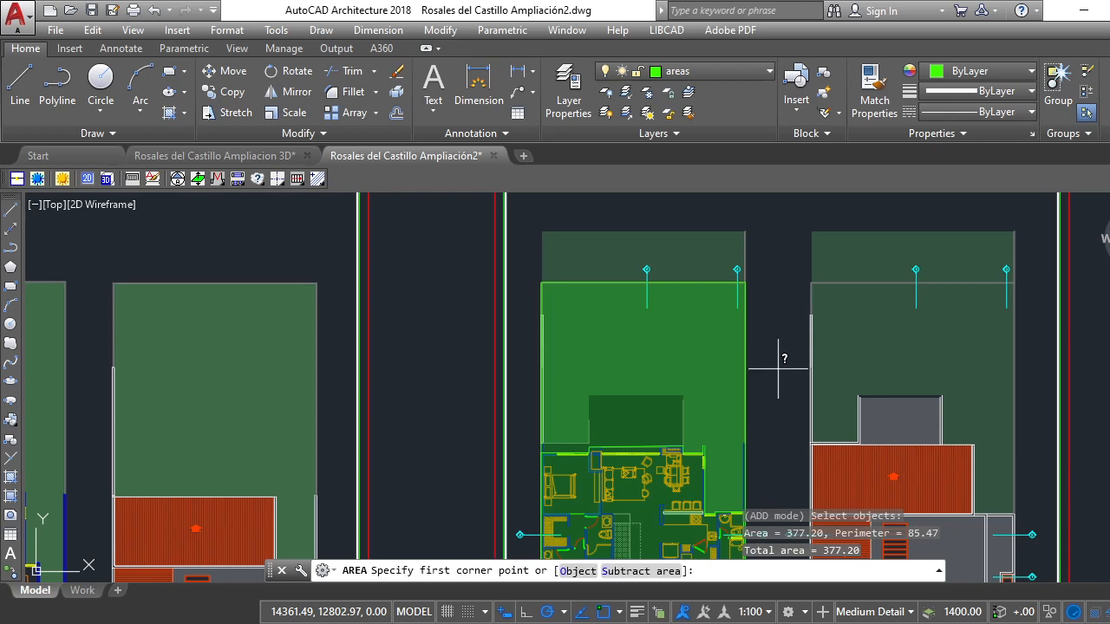
click(628, 571)
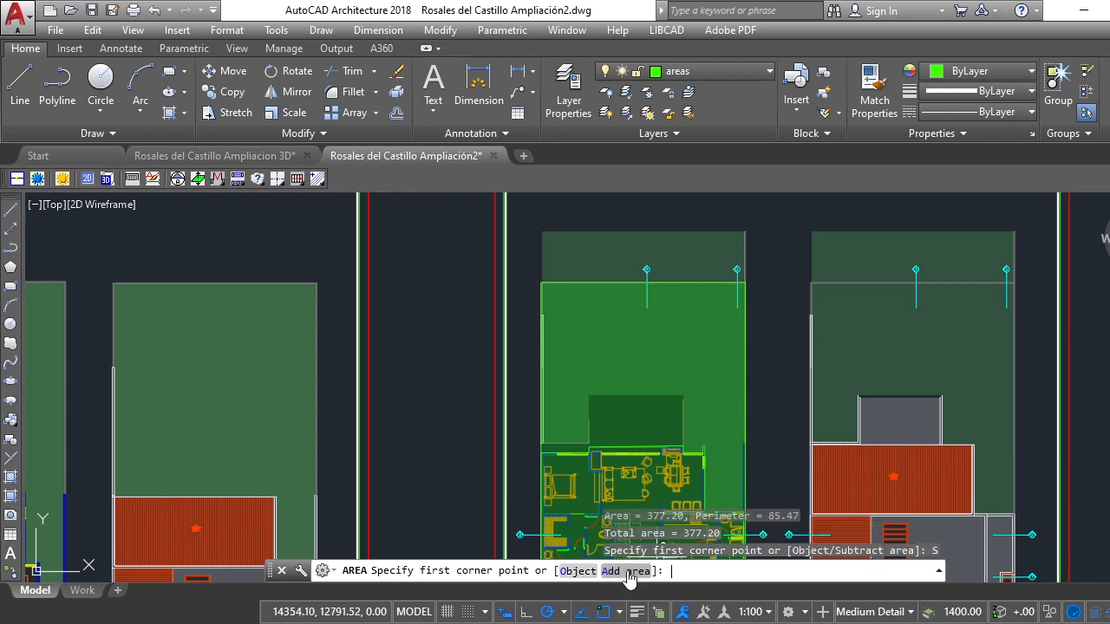
click(565, 575)
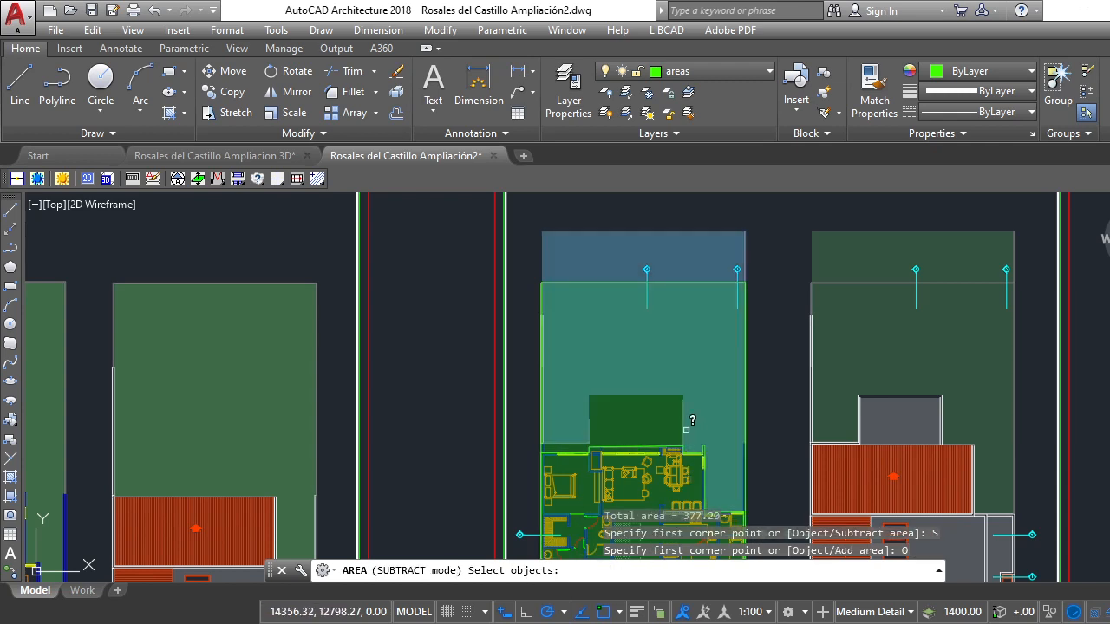
scroll(642, 434, up, 4)
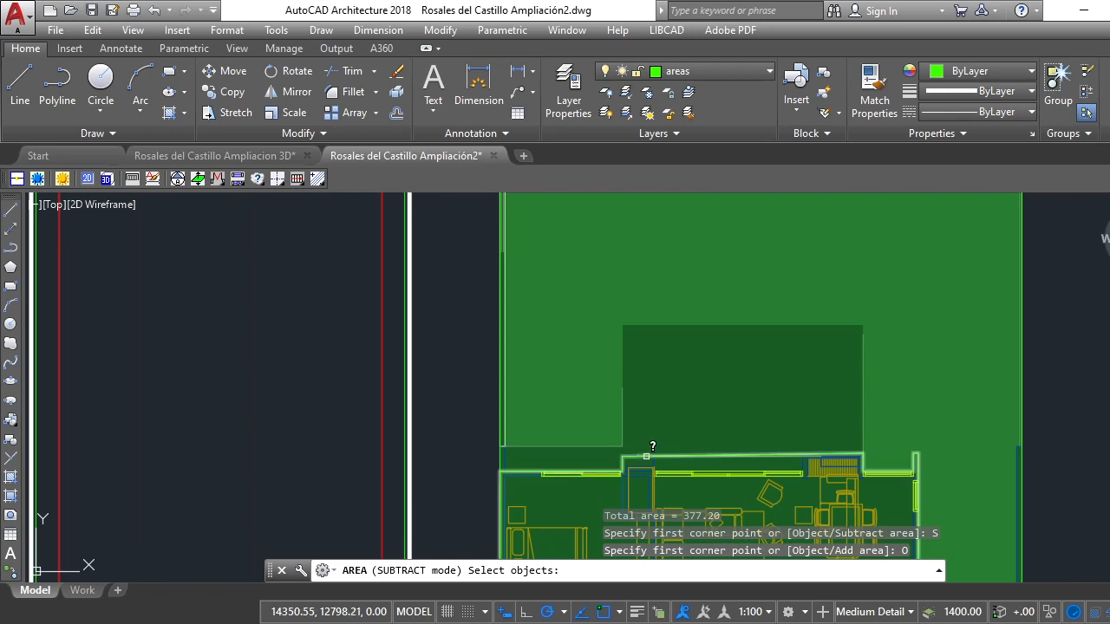
click(646, 456)
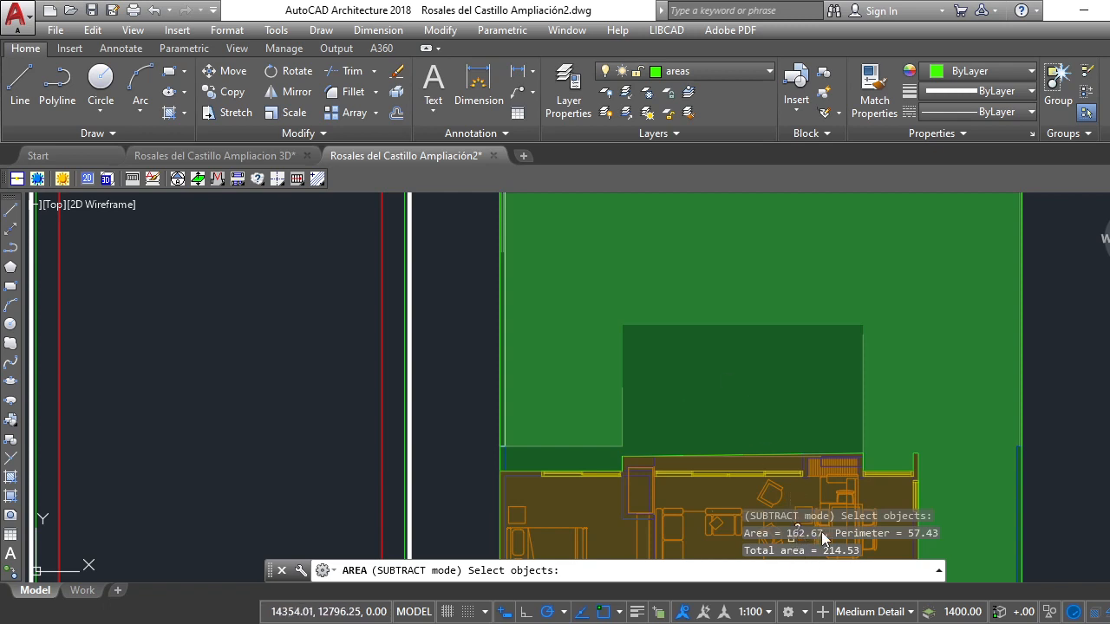
scroll(820, 468, down, 3)
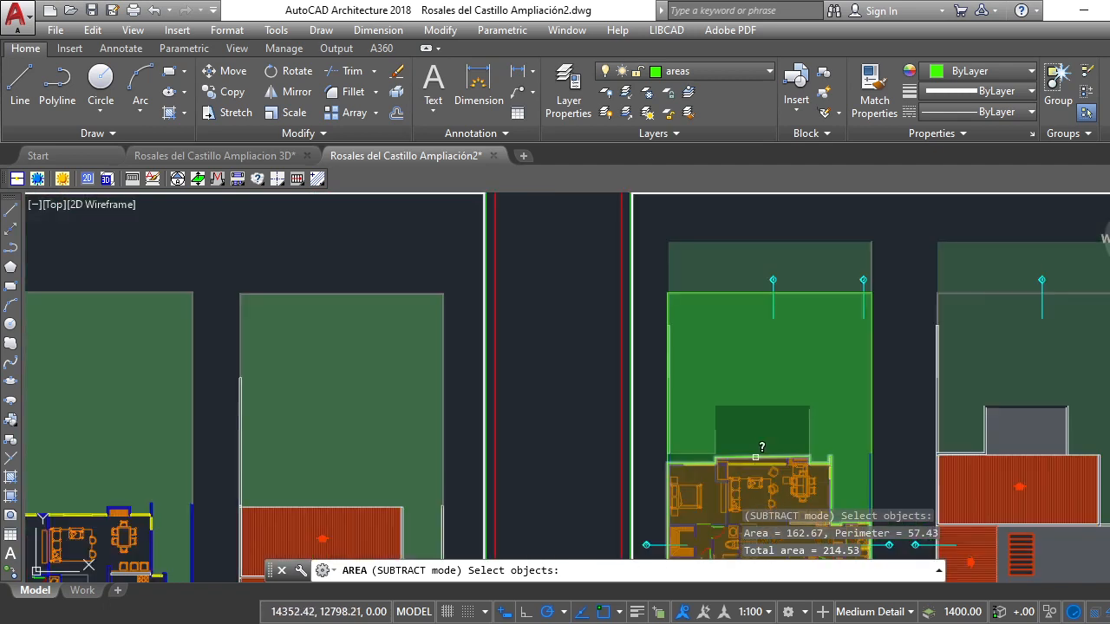
scroll(694, 446, up, 3)
key(Escape)
key(Escape)
key(Escape)
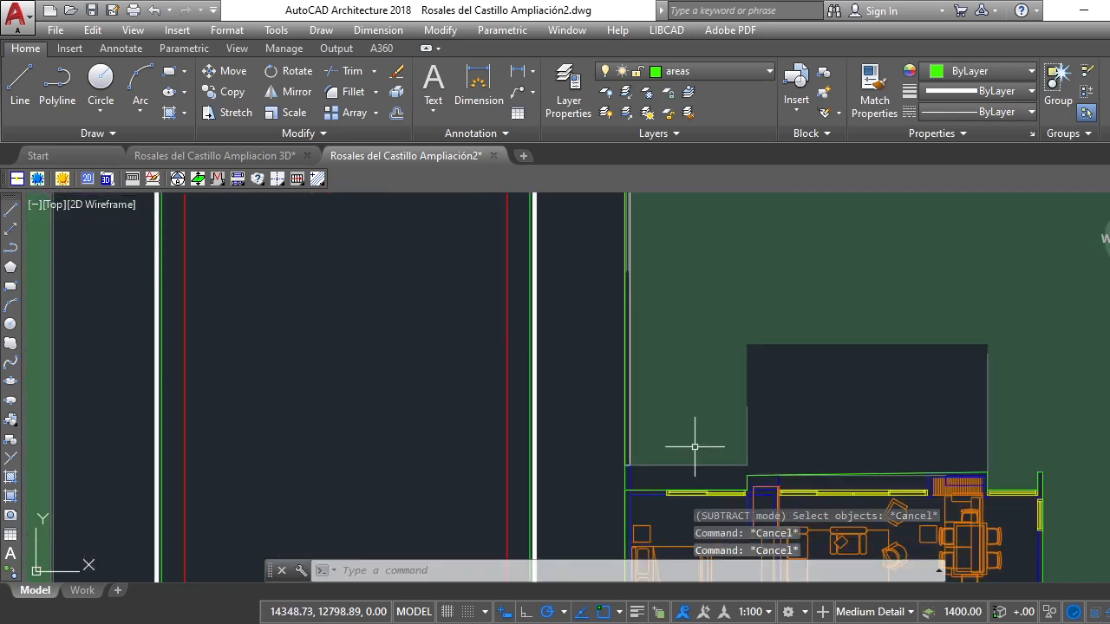
Start a new area measurement in subtract mode and subtract the lot boundary of the middle sheet's floor plan as an object
scroll(586, 381, down, 3)
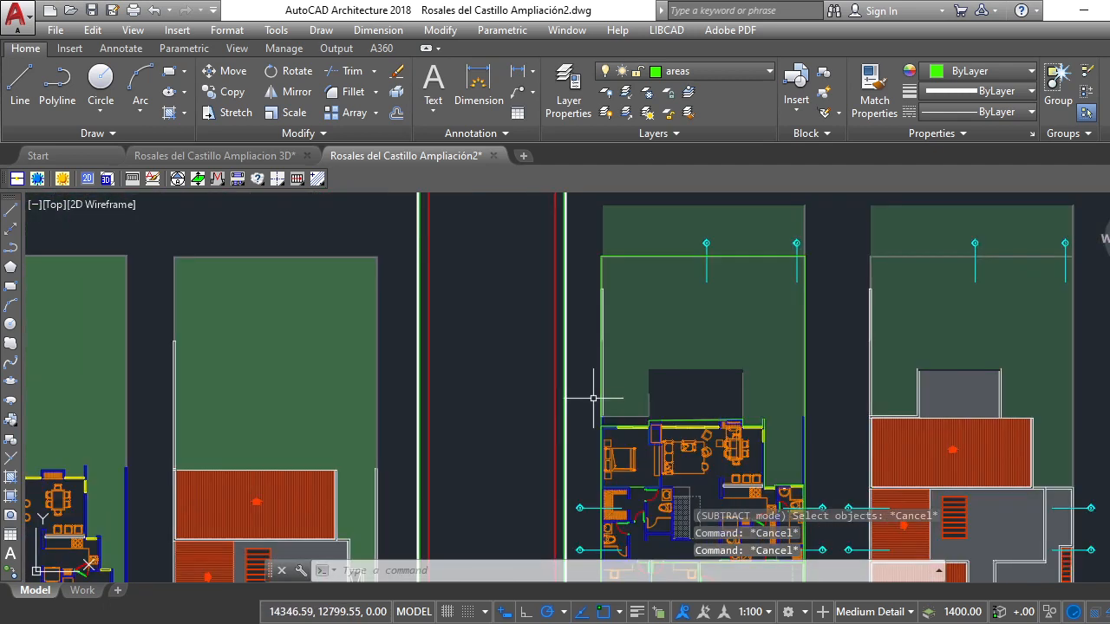
text(aa)
key(Return)
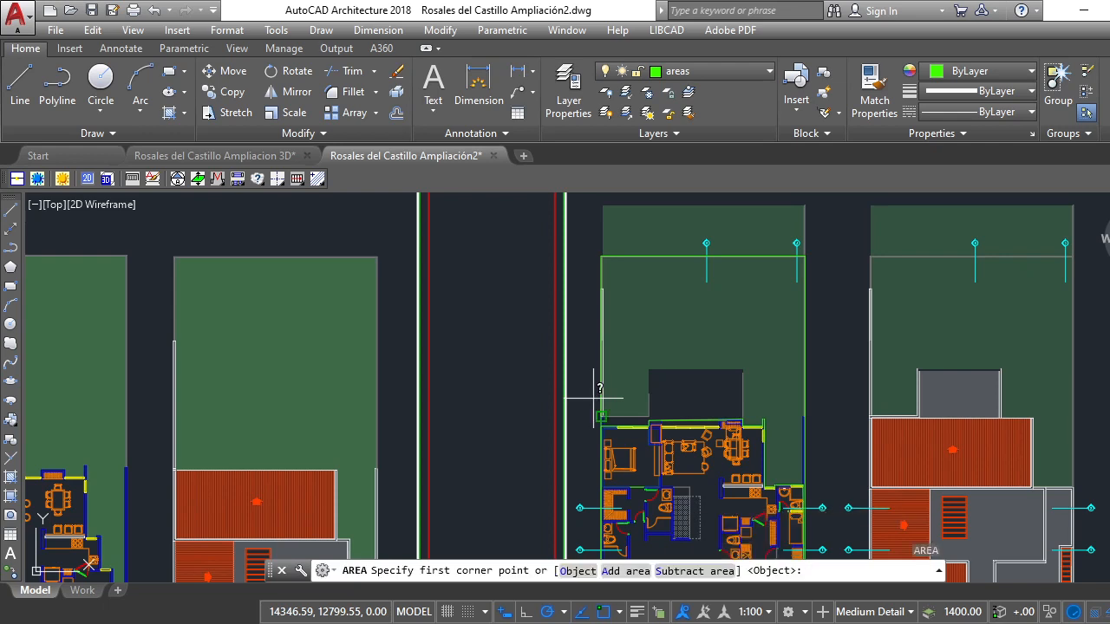
click(679, 572)
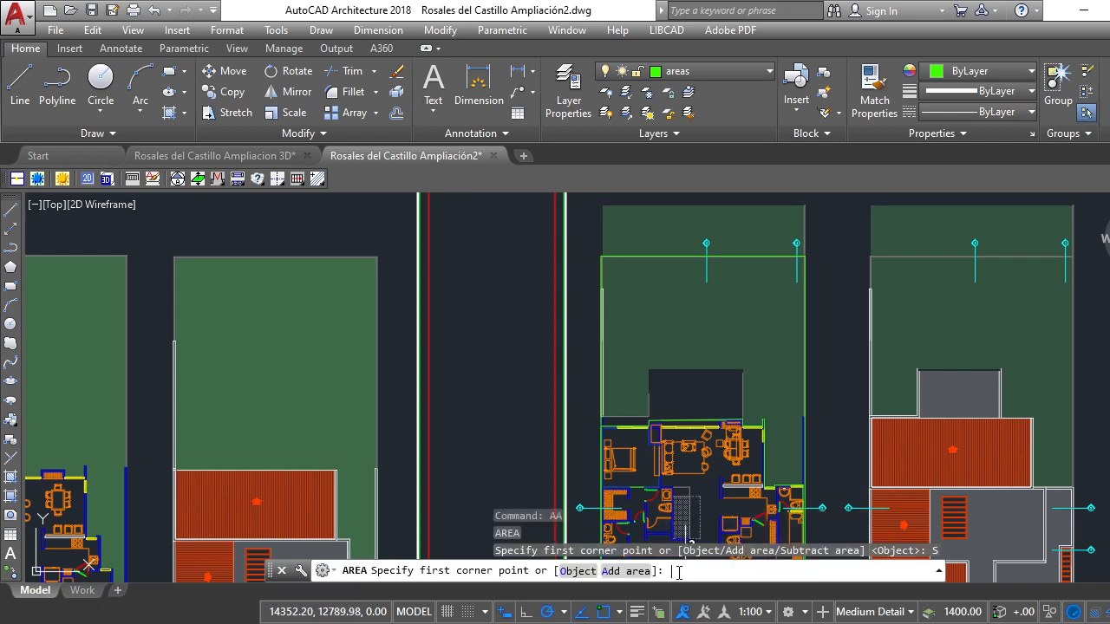
click(577, 571)
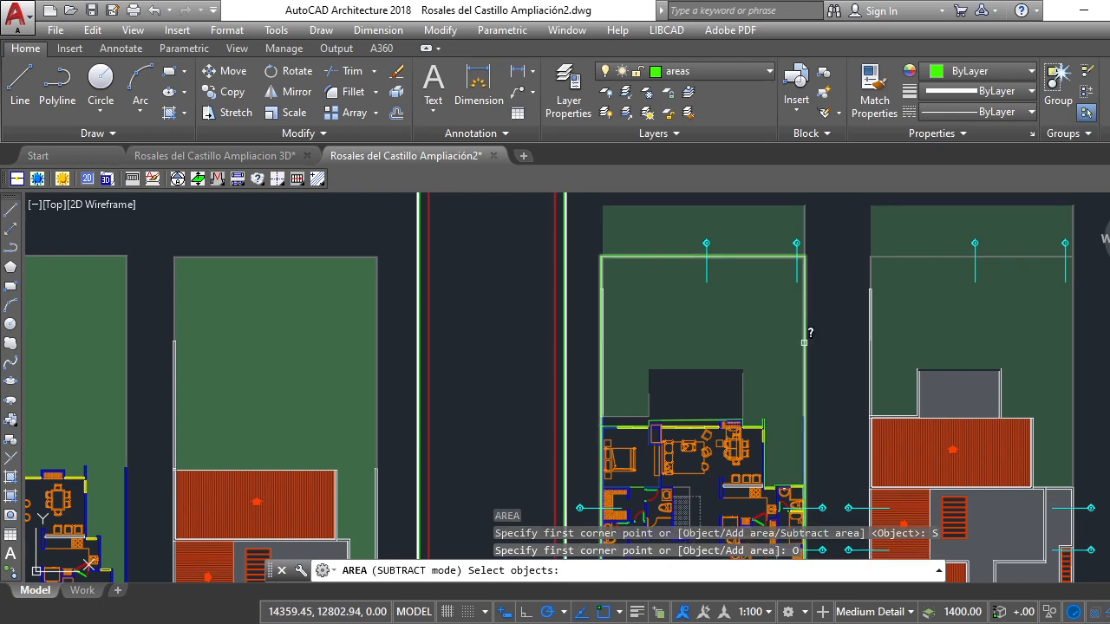
click(805, 342)
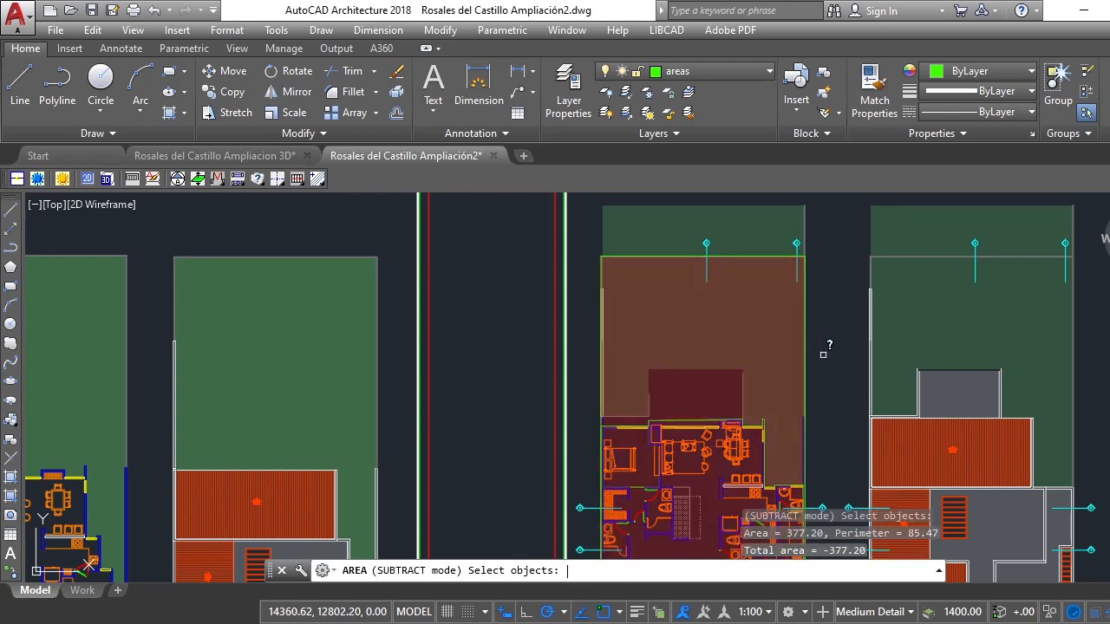
key(Return)
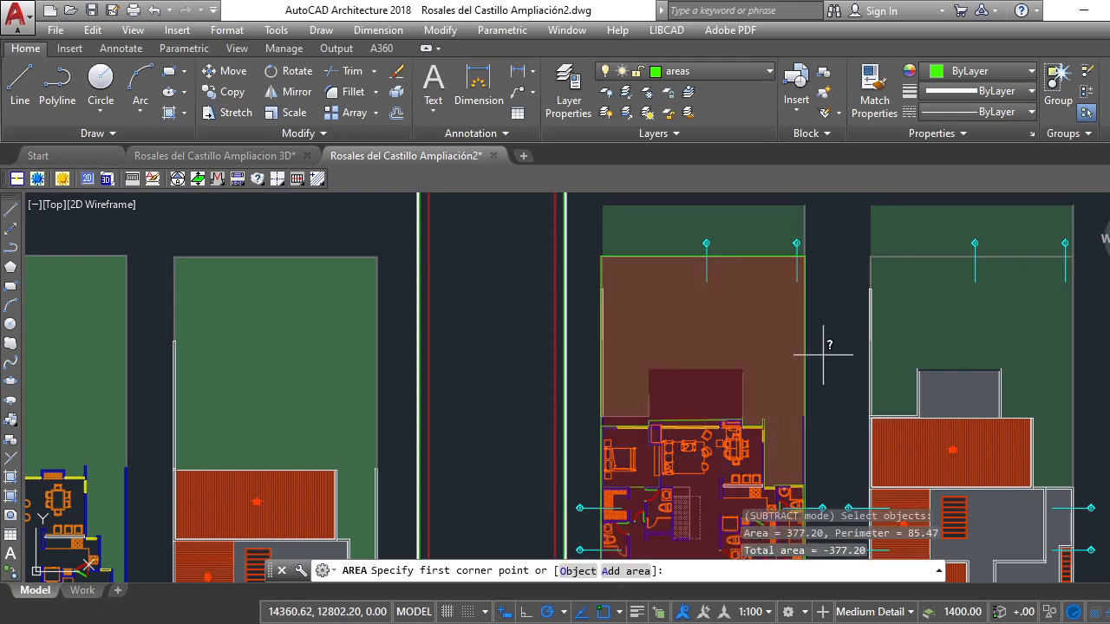
Change the area measurement to add mode, add the house outline as an object, and end the measurement
click(613, 574)
click(578, 572)
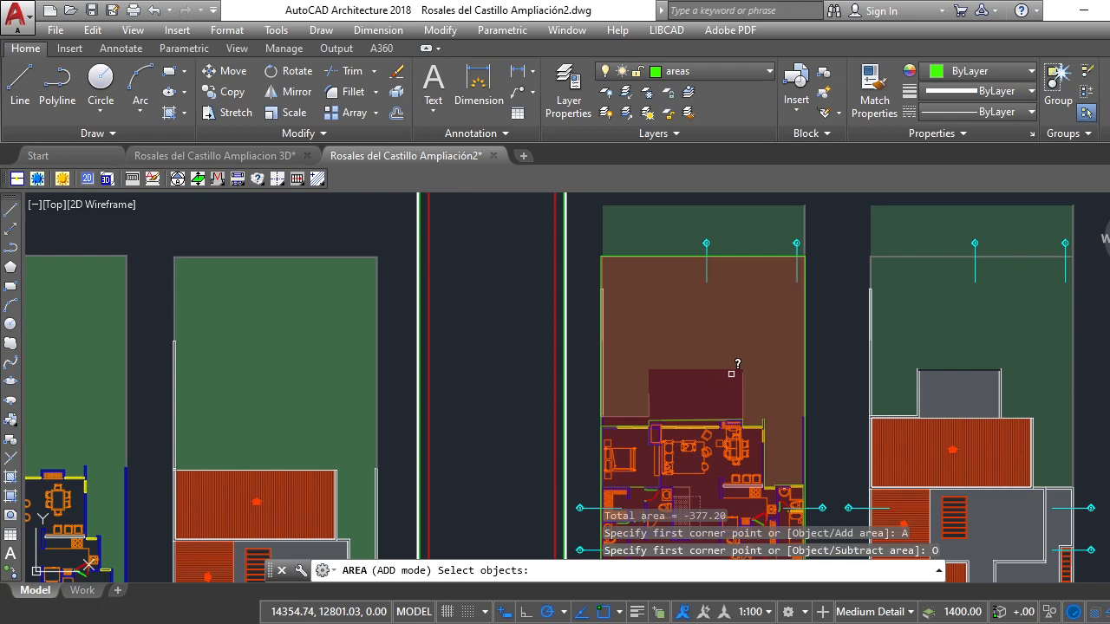
scroll(741, 415, up, 4)
click(719, 432)
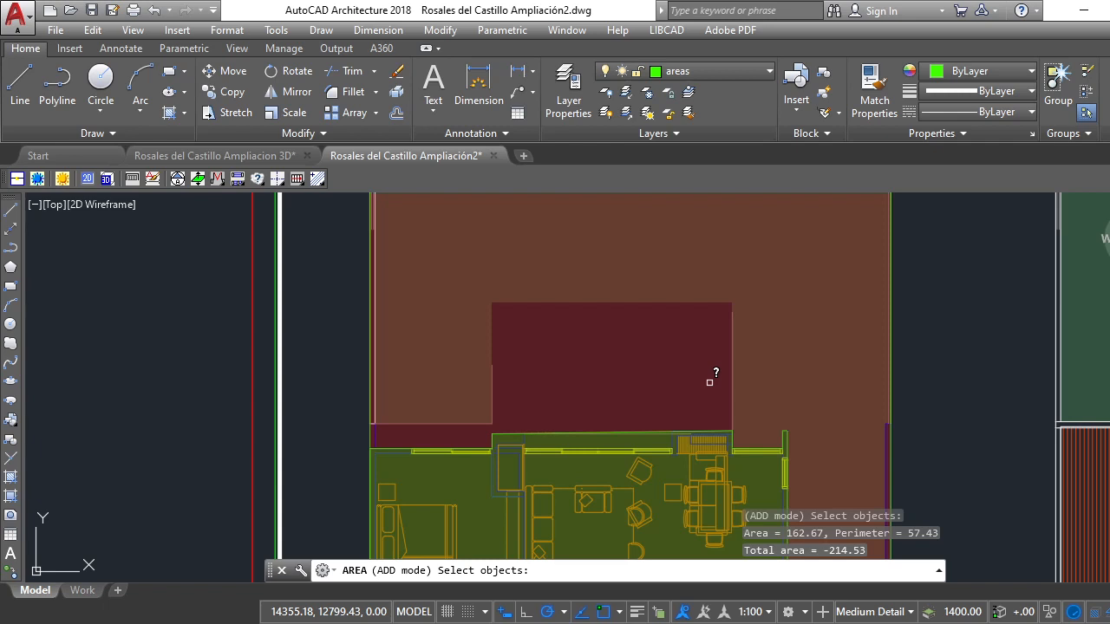
key(Escape)
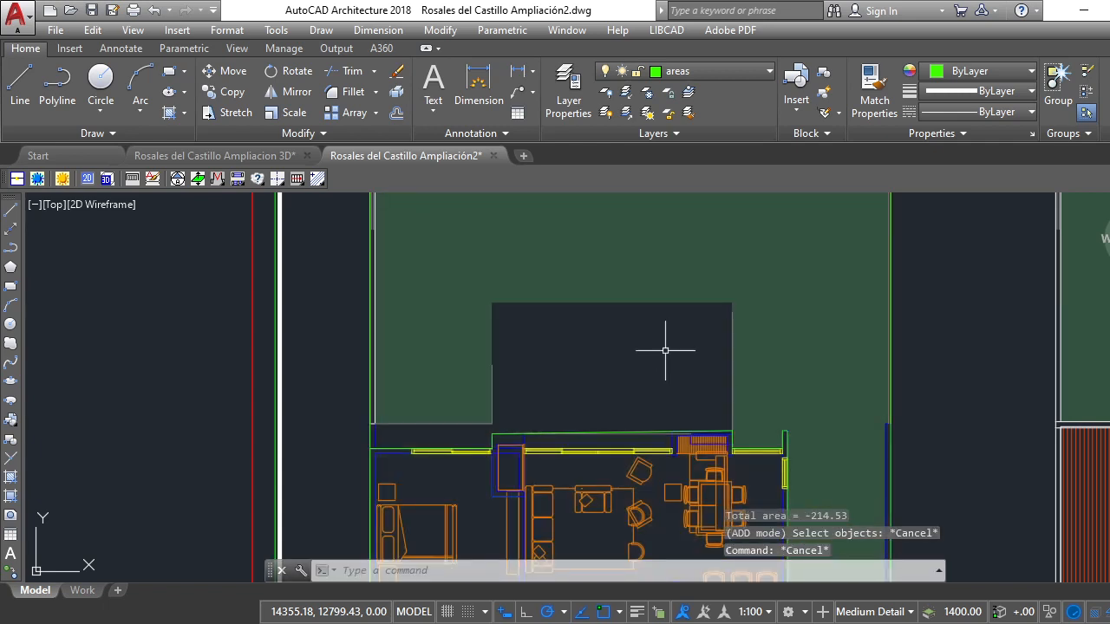
scroll(664, 347, down, 8)
scroll(637, 367, up, 6)
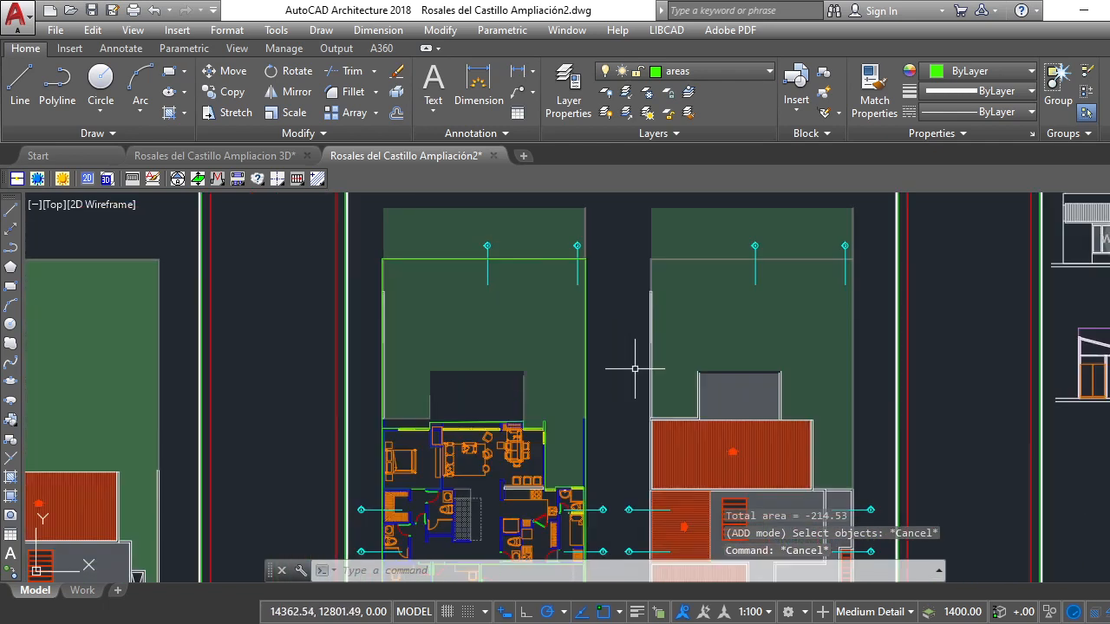
scroll(637, 367, down, 7)
scroll(566, 333, up, 4)
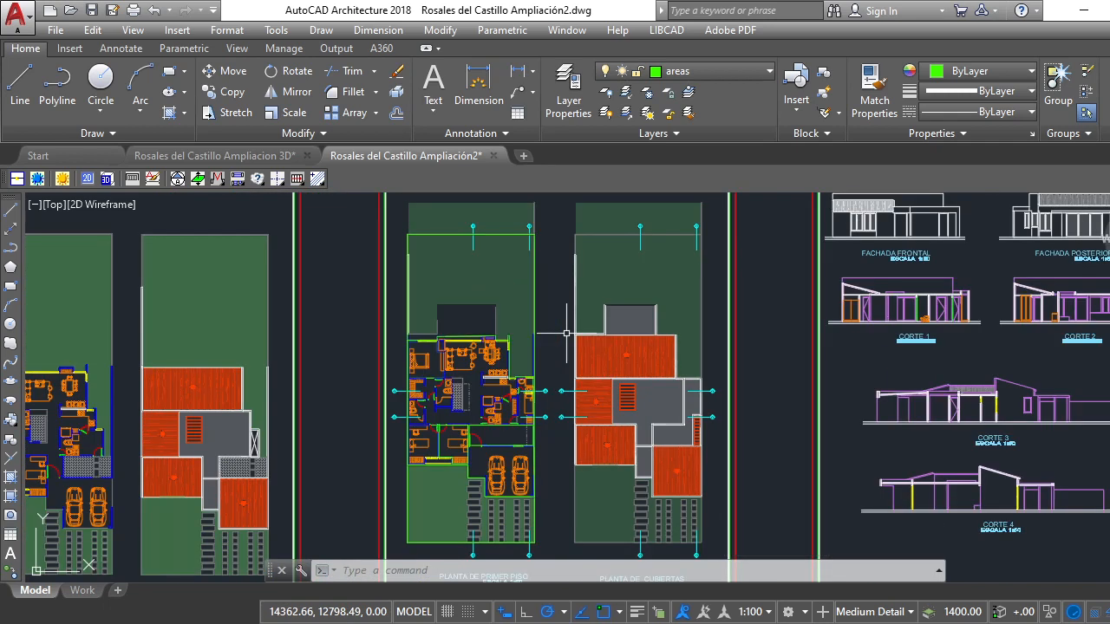
scroll(566, 334, down, 5)
scroll(565, 330, up, 7)
scroll(558, 344, down, 2)
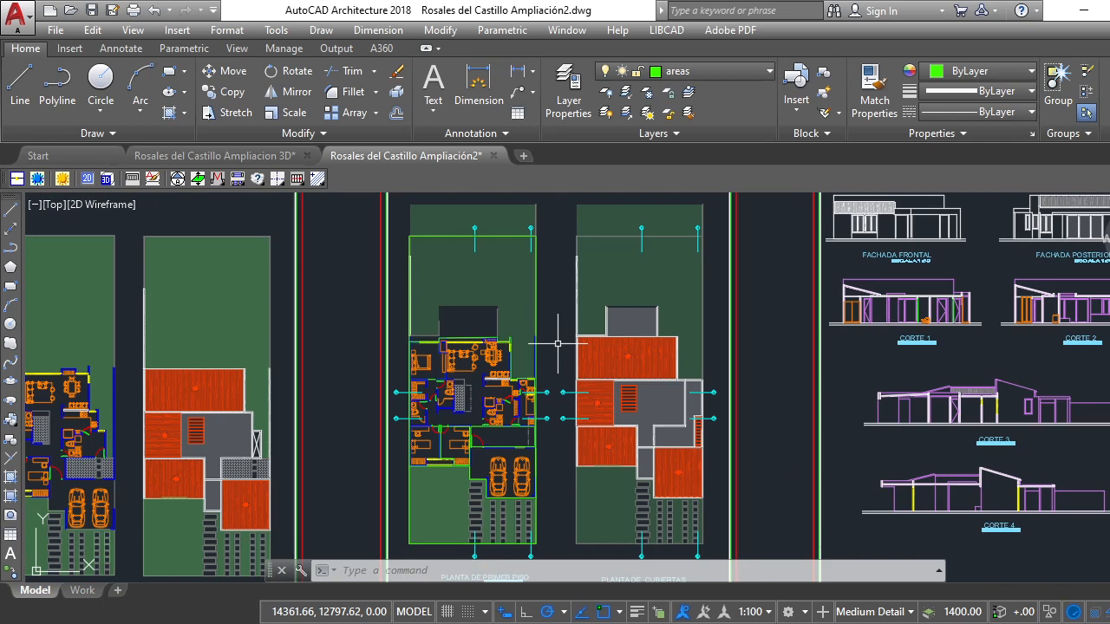
scroll(561, 418, up, 2)
scroll(544, 347, up, 4)
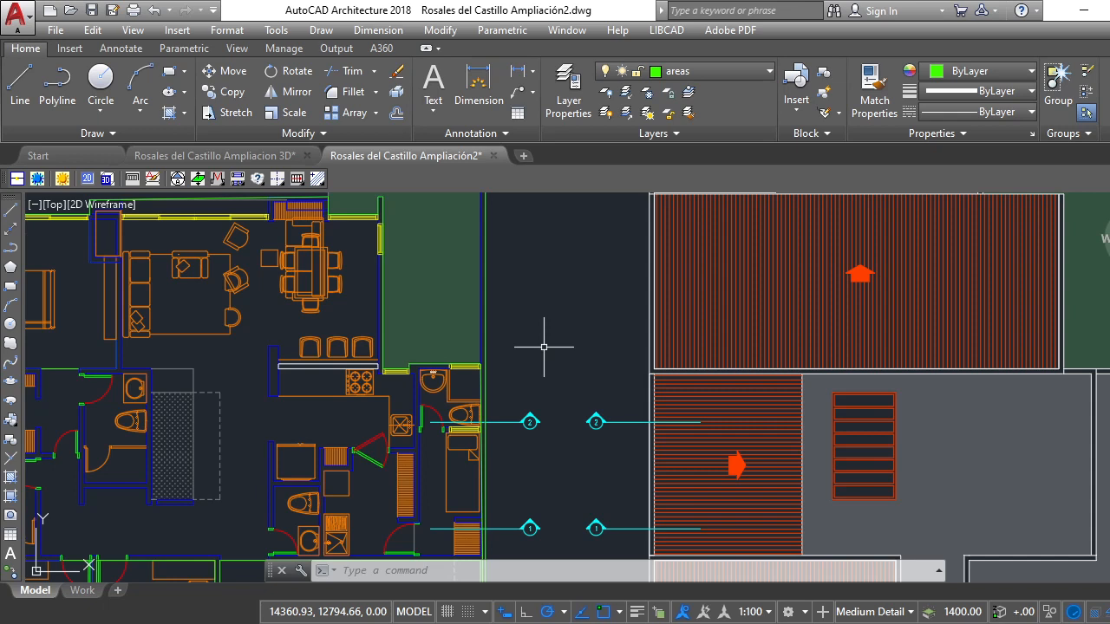
Copy the lot, house, two bedroom and entrance-strip area outlines from the middle sheet's floor plan horizontally into the empty space beyond the elevations sheet
click(232, 94)
scroll(452, 352, down, 5)
scroll(458, 414, up, 4)
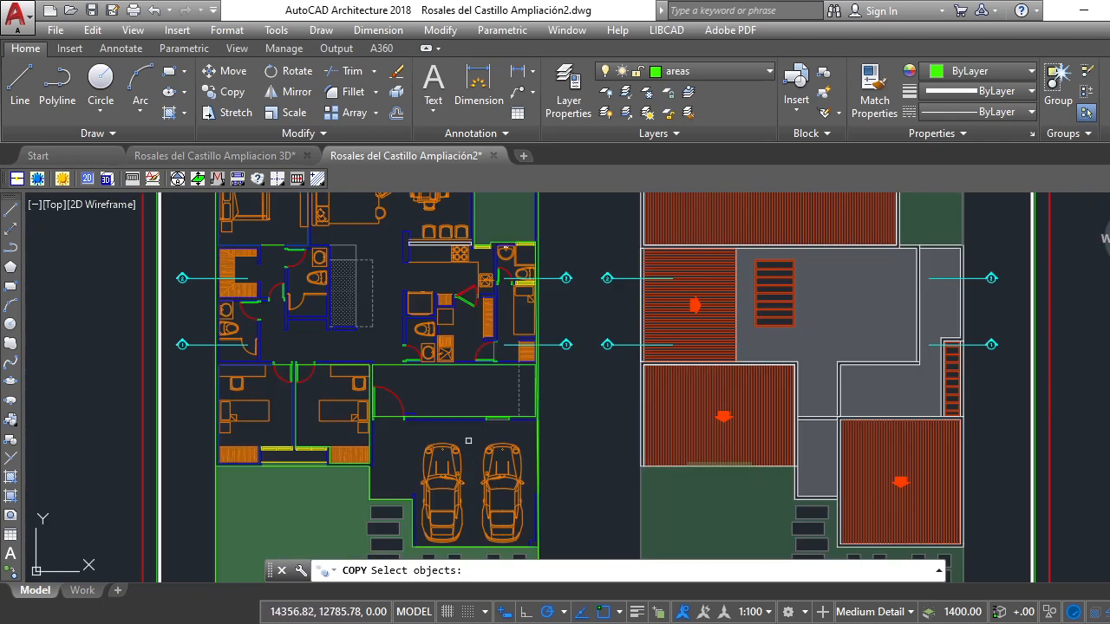
click(458, 413)
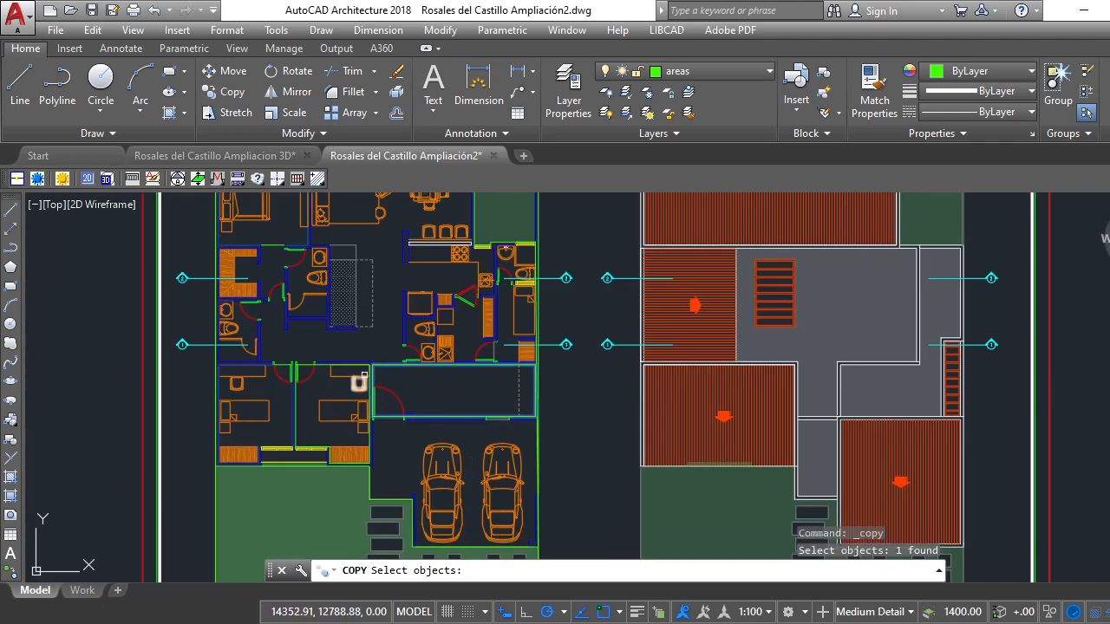
click(321, 364)
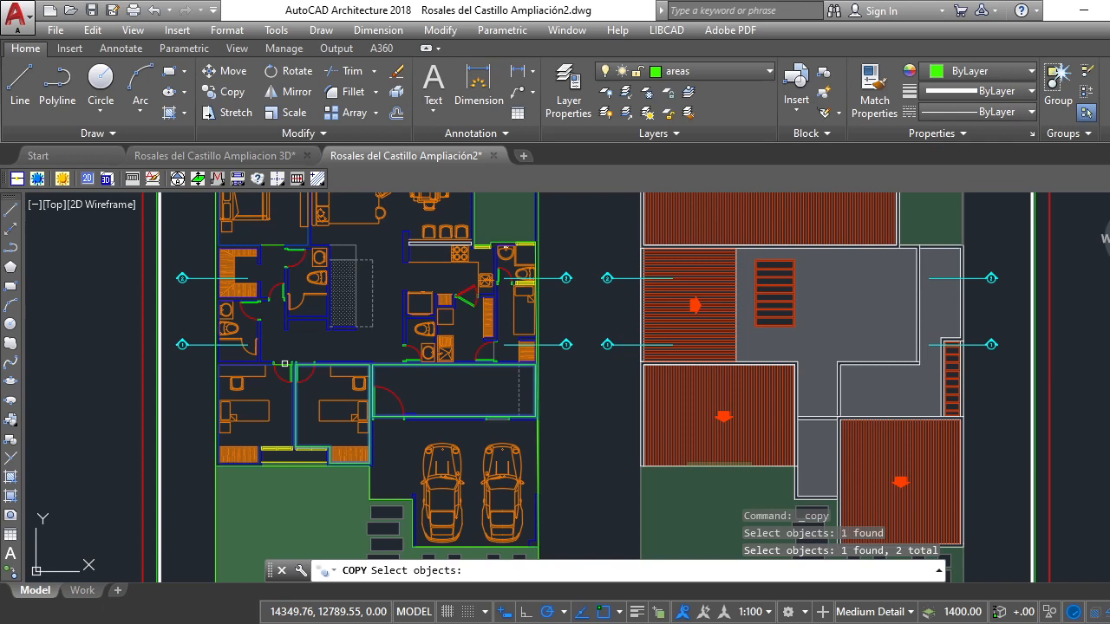
click(277, 365)
scroll(317, 260, down, 5)
scroll(316, 340, up, 4)
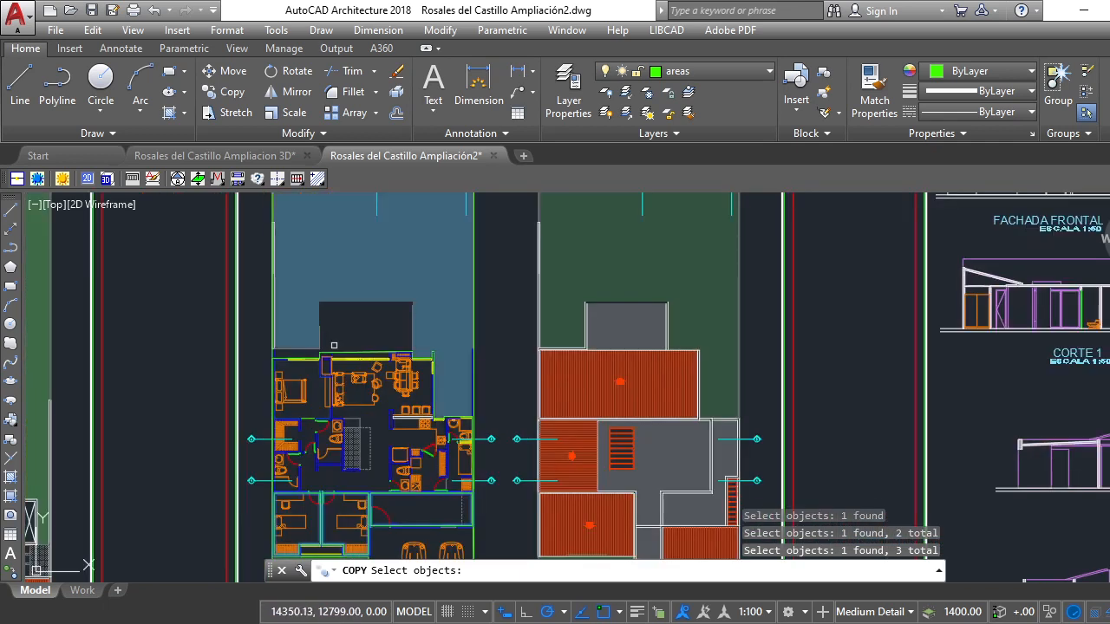
click(343, 351)
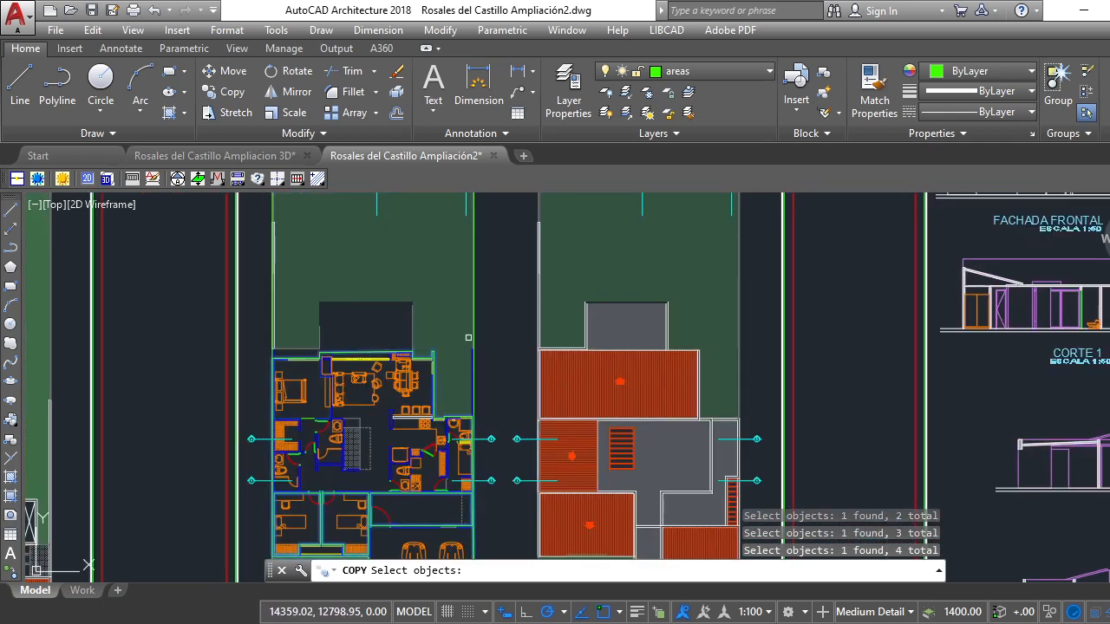
click(473, 315)
scroll(474, 318, down, 6)
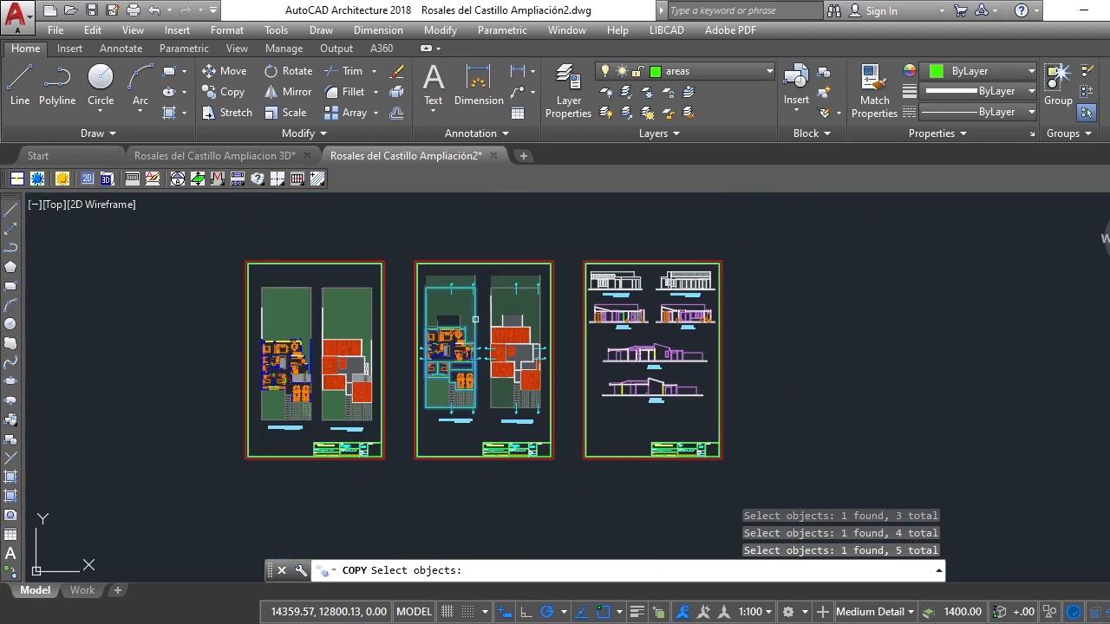
scroll(475, 319, up, 2)
key(Return)
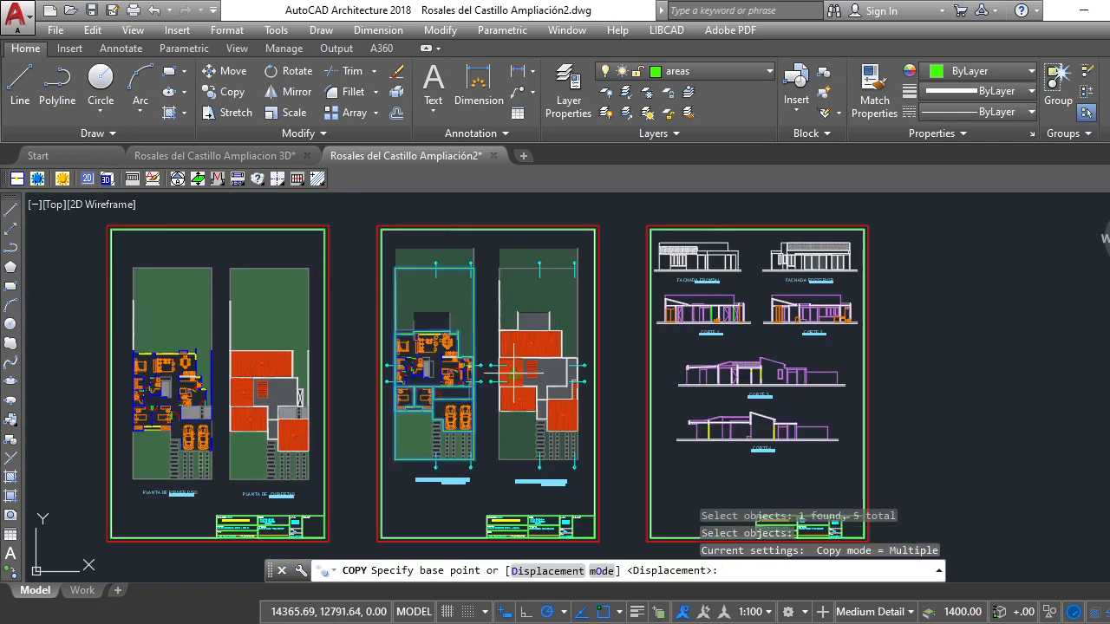
scroll(503, 338, down, 4)
click(535, 426)
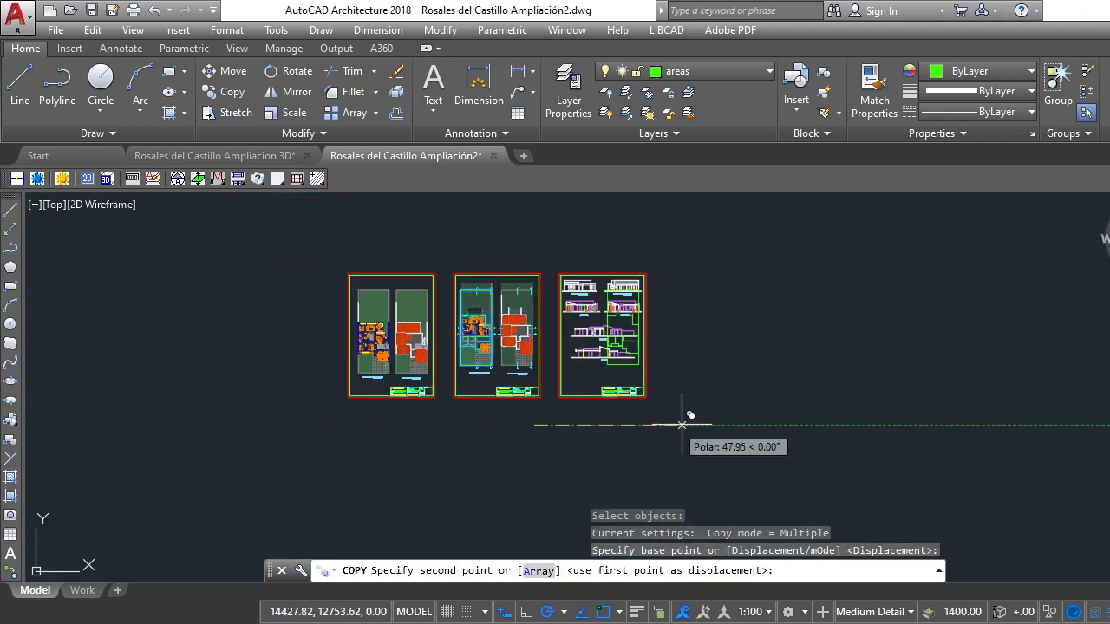
click(866, 425)
scroll(866, 425, up, 4)
scroll(867, 423, down, 4)
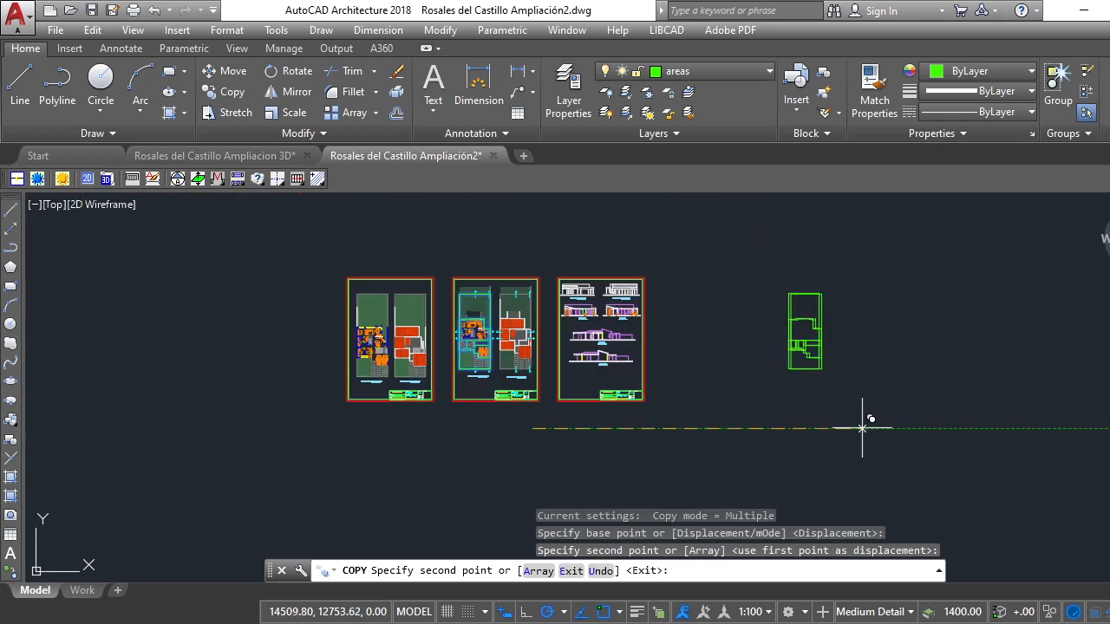
key(Return)
Convert the five copied lot, house, bedroom and entrance-strip outlines beyond the elevations sheet into regions
scroll(822, 303, up, 5)
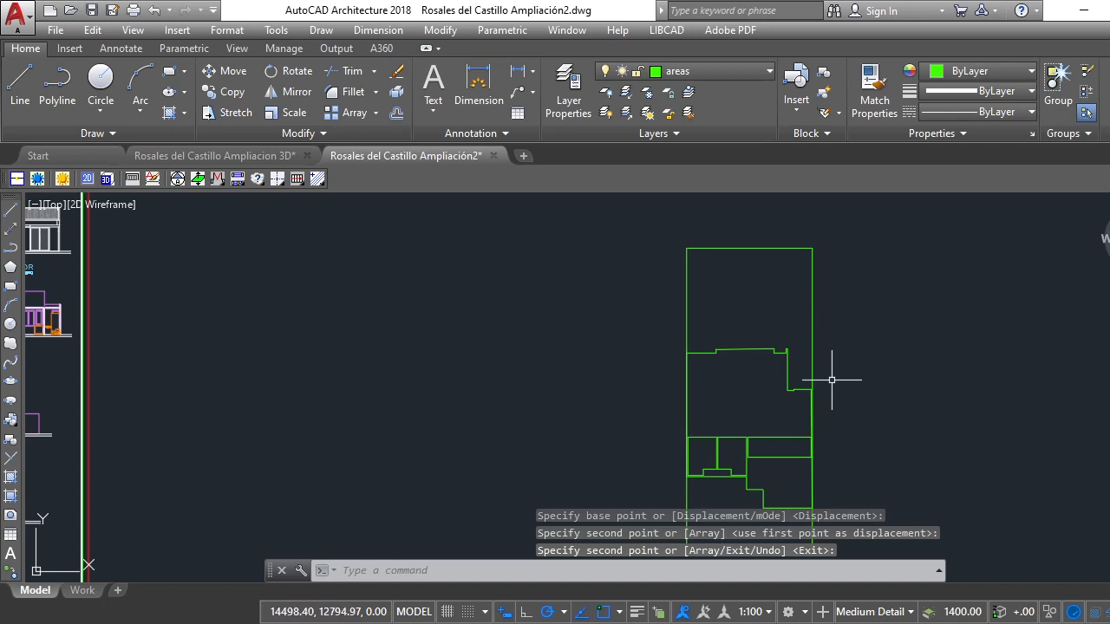
scroll(707, 327, down, 3)
scroll(765, 341, up, 3)
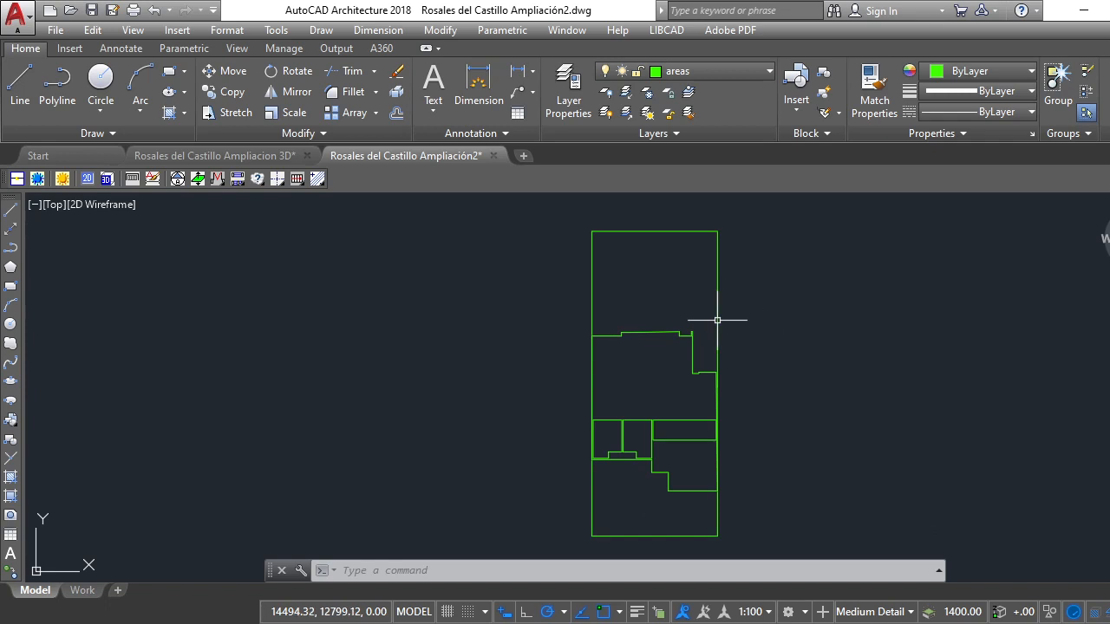
scroll(718, 317, down, 3)
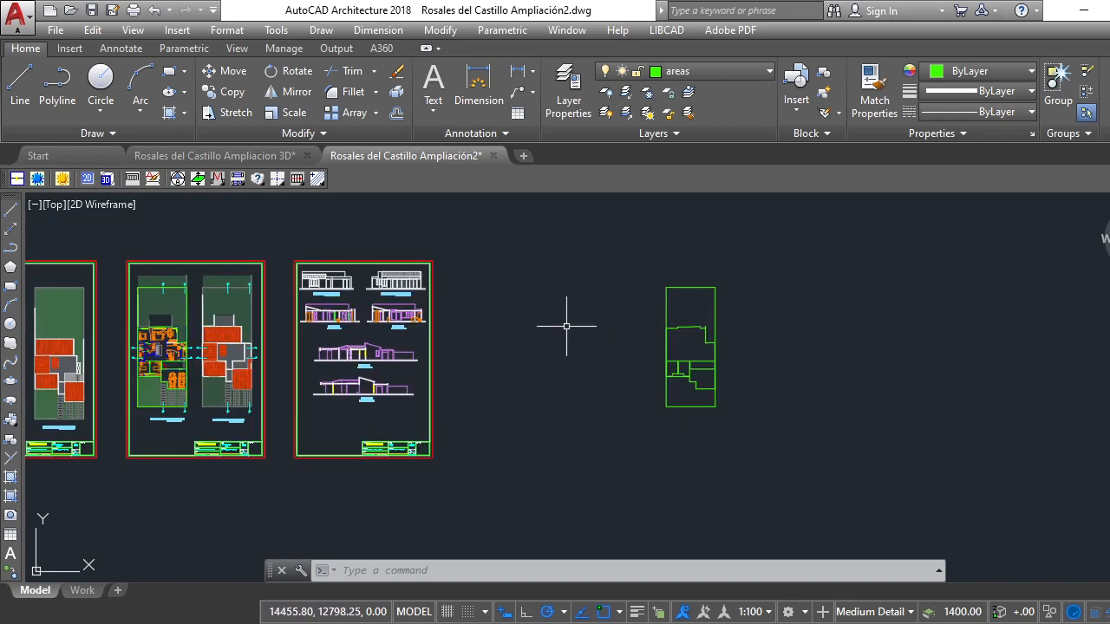
text(REG)
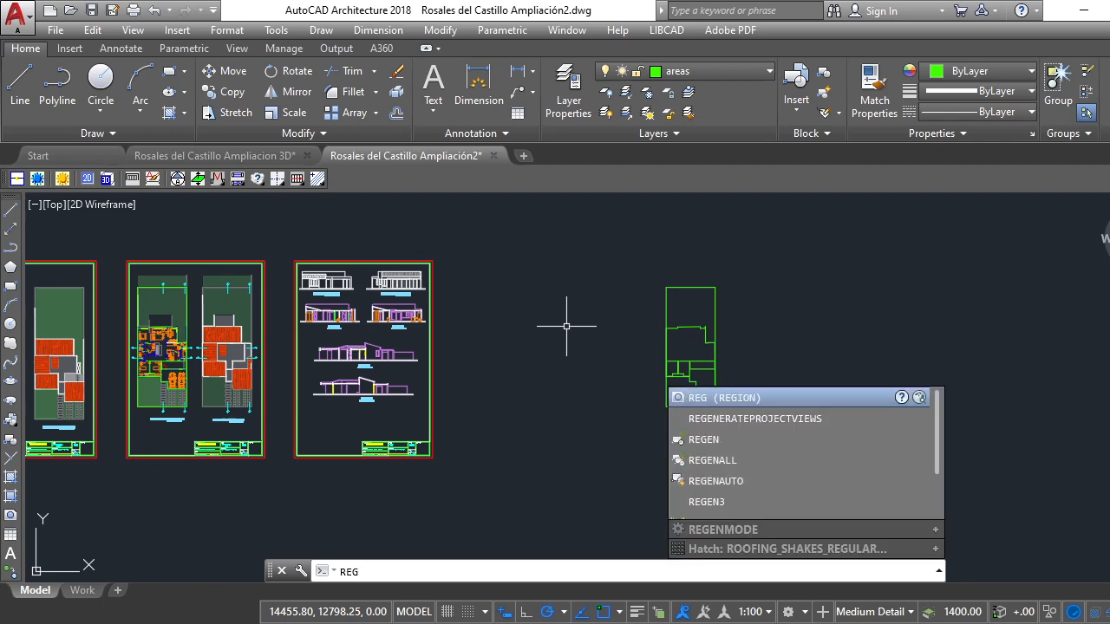
click(708, 398)
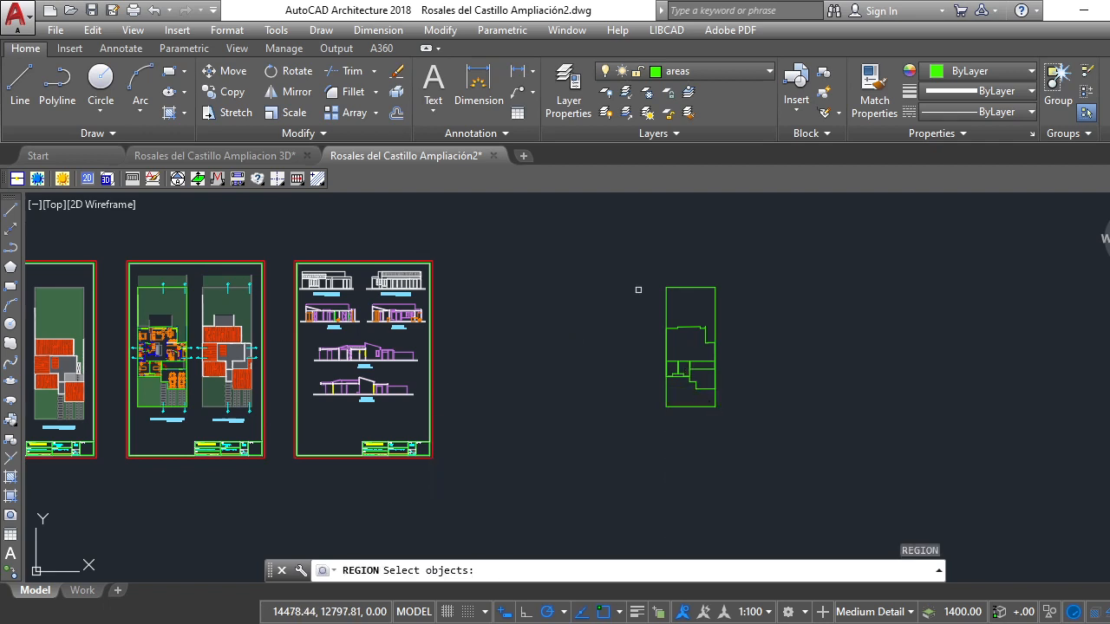
click(626, 267)
click(760, 426)
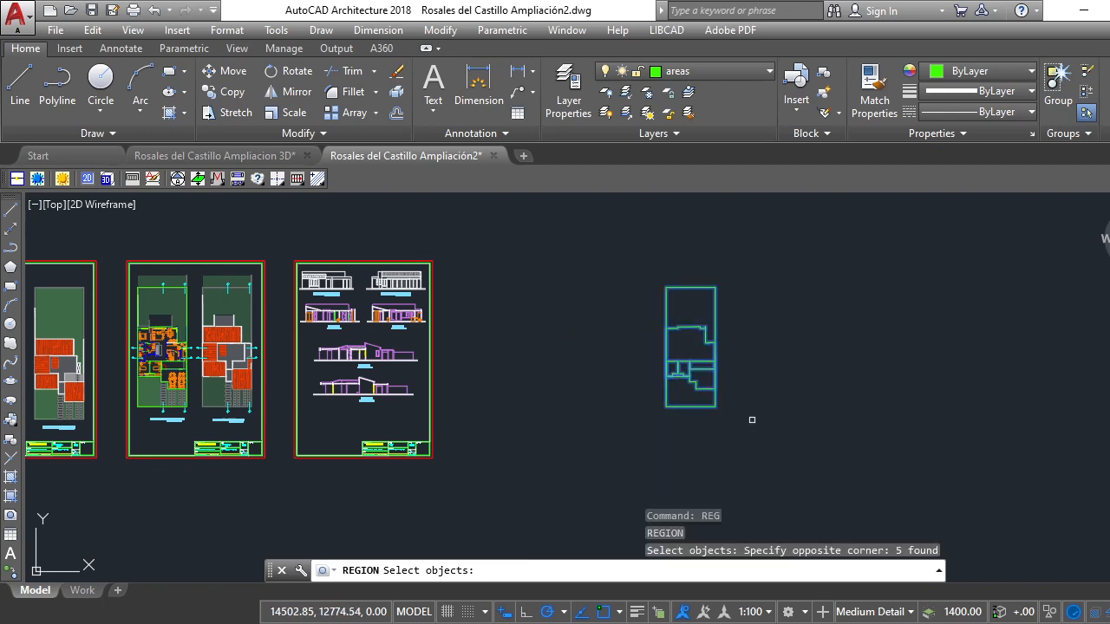
key(Return)
Preview the copied regions as filled surfaces in the Conceptual visual style and return to 2D Wireframe
scroll(662, 338, up, 4)
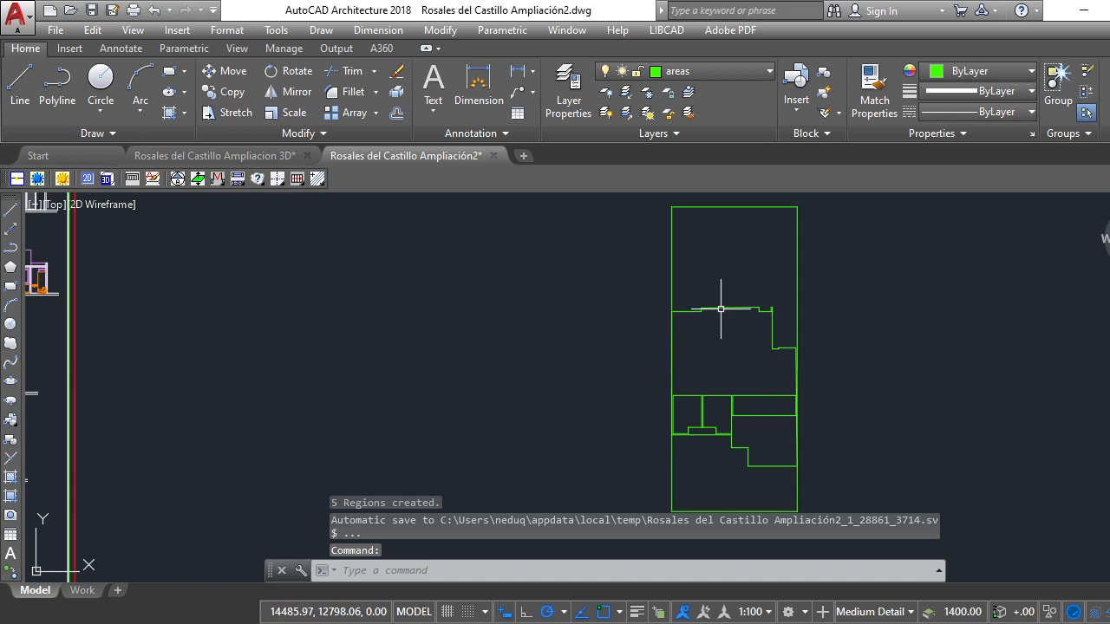
scroll(651, 329, down, 6)
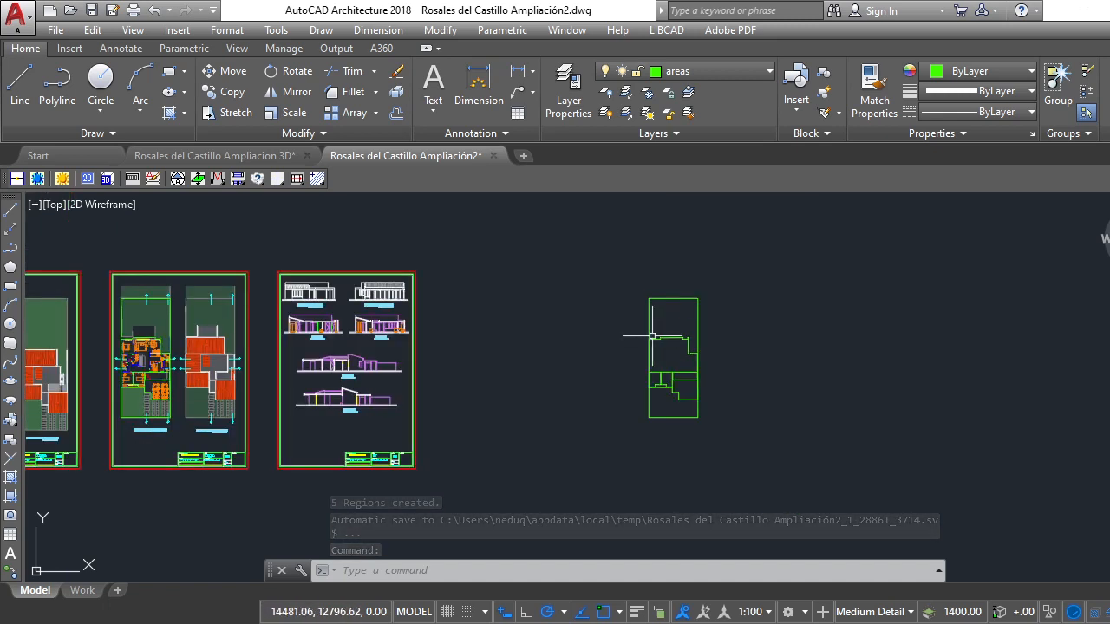
scroll(657, 322, up, 6)
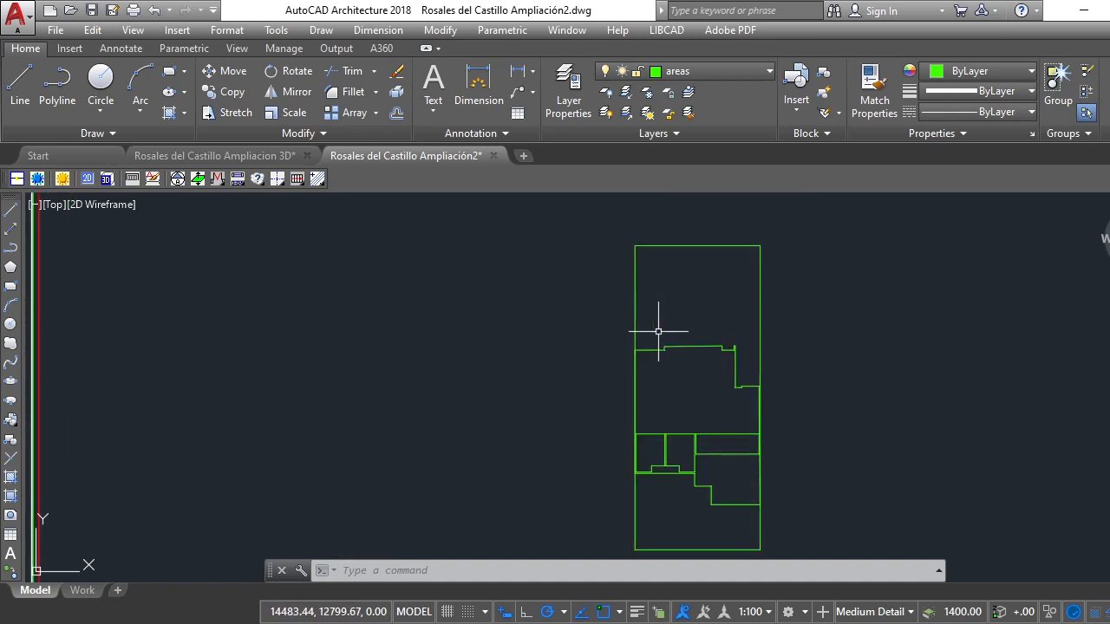
click(110, 207)
click(173, 270)
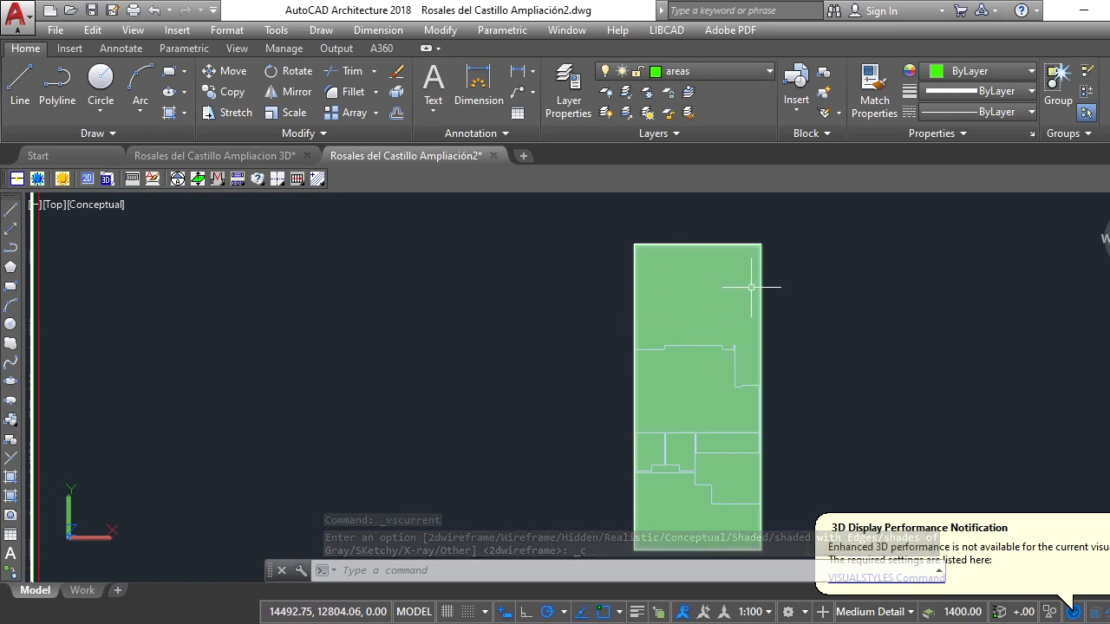
click(96, 206)
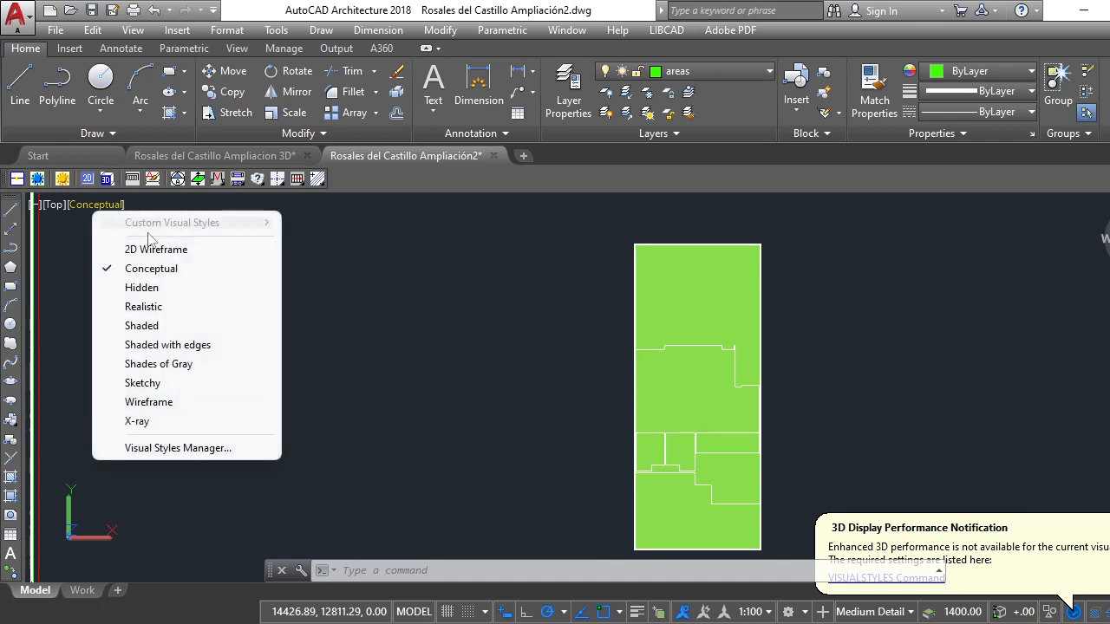
click(156, 250)
Subtract the copied house region from the copied lot region
scroll(686, 343, up, 2)
scroll(639, 364, down, 3)
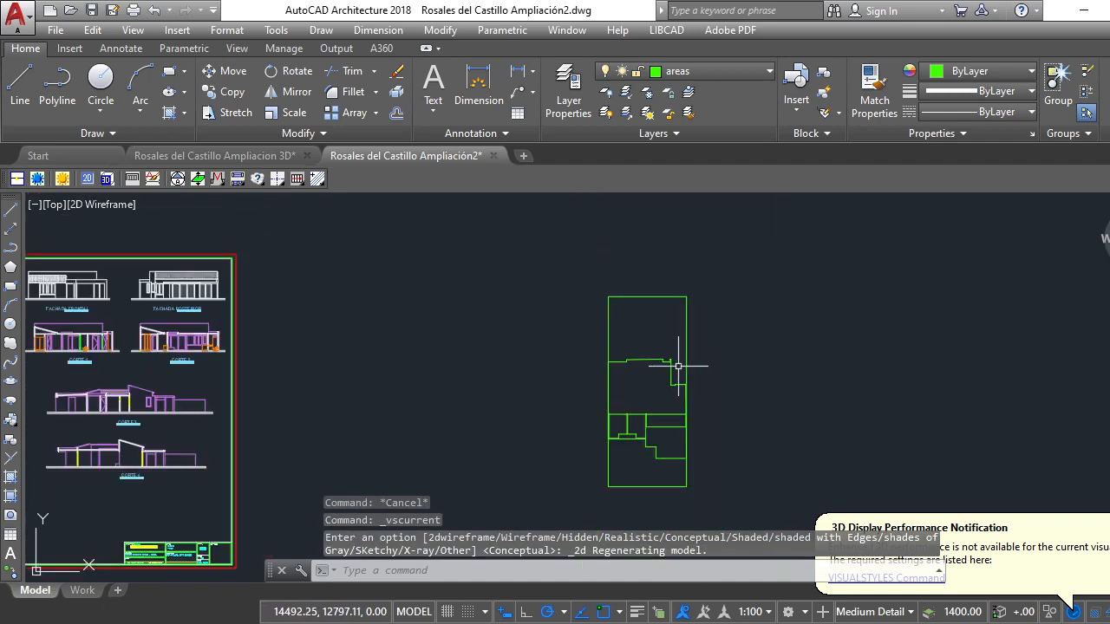
scroll(674, 364, up, 3)
scroll(705, 350, down, 4)
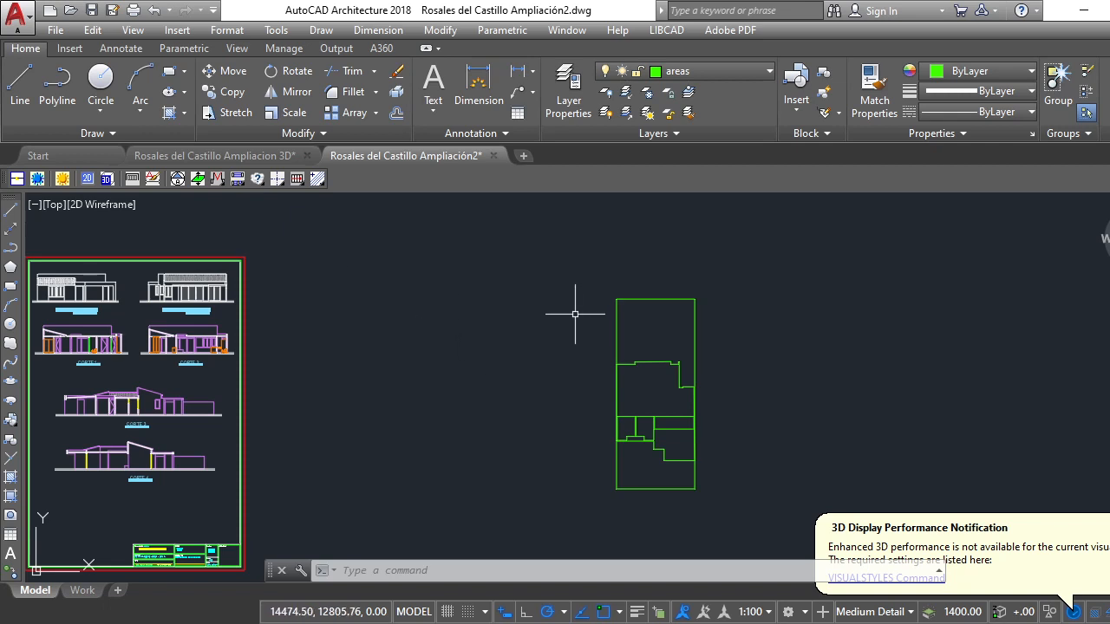
text(u)
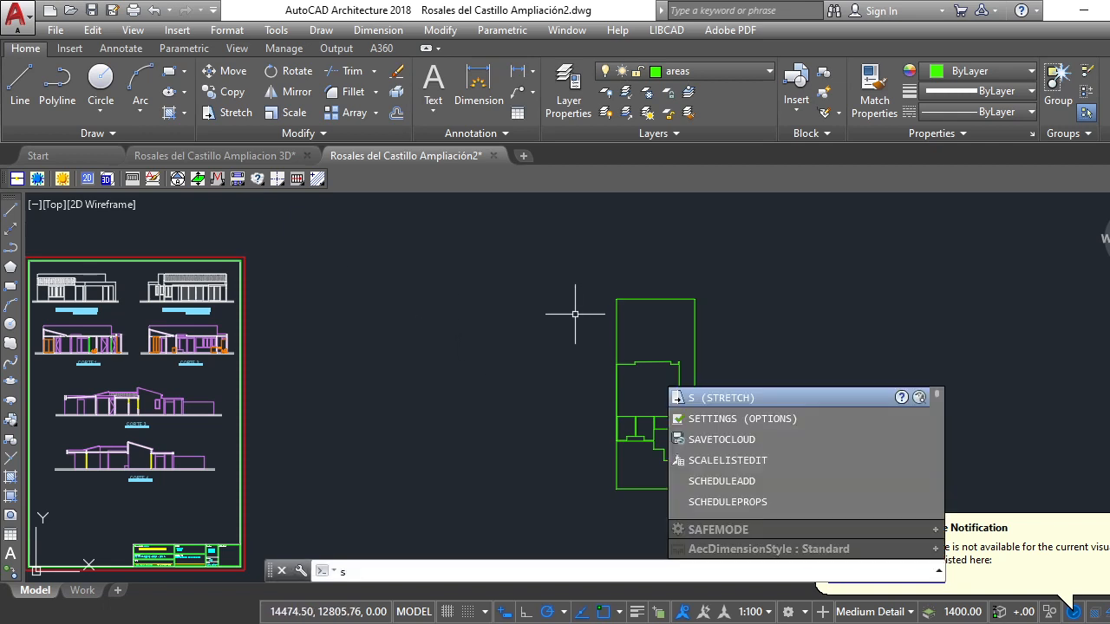
key(Return)
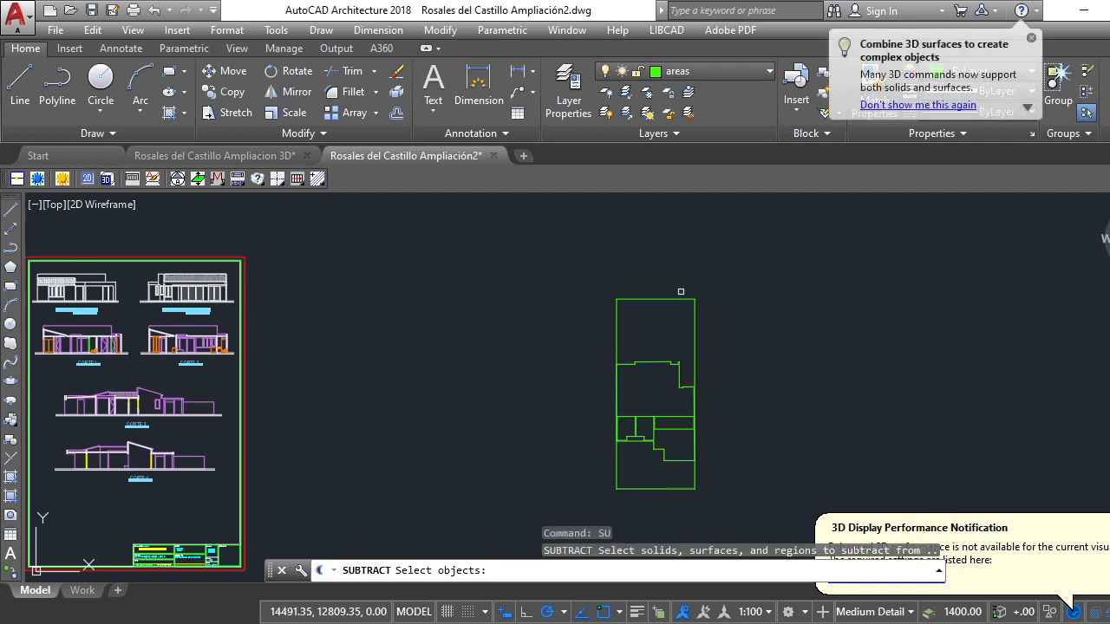
click(670, 299)
key(Return)
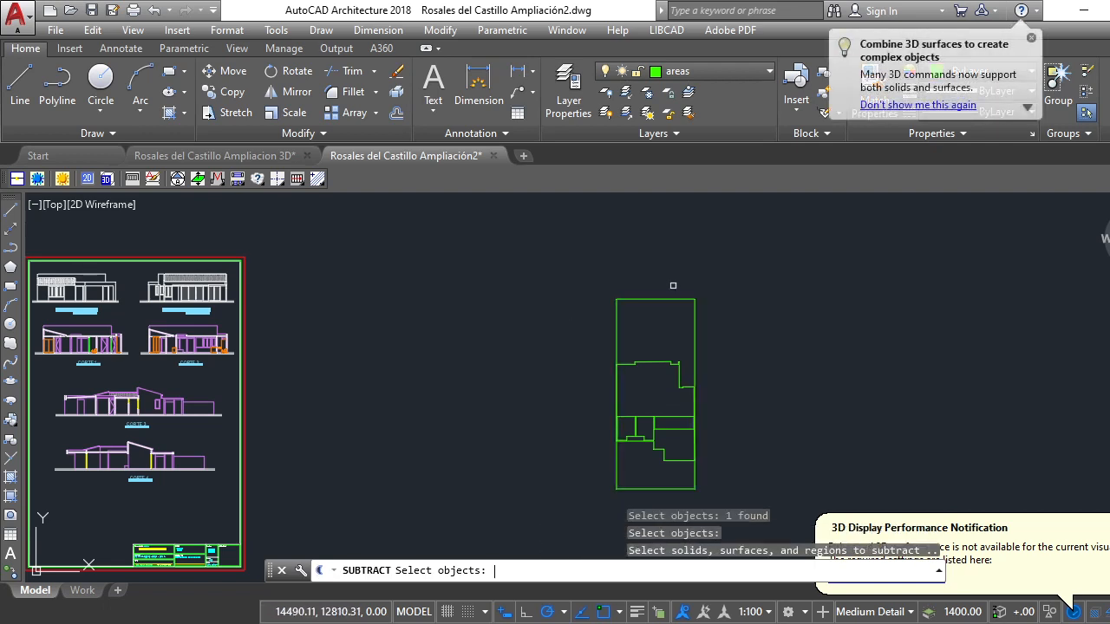
click(650, 362)
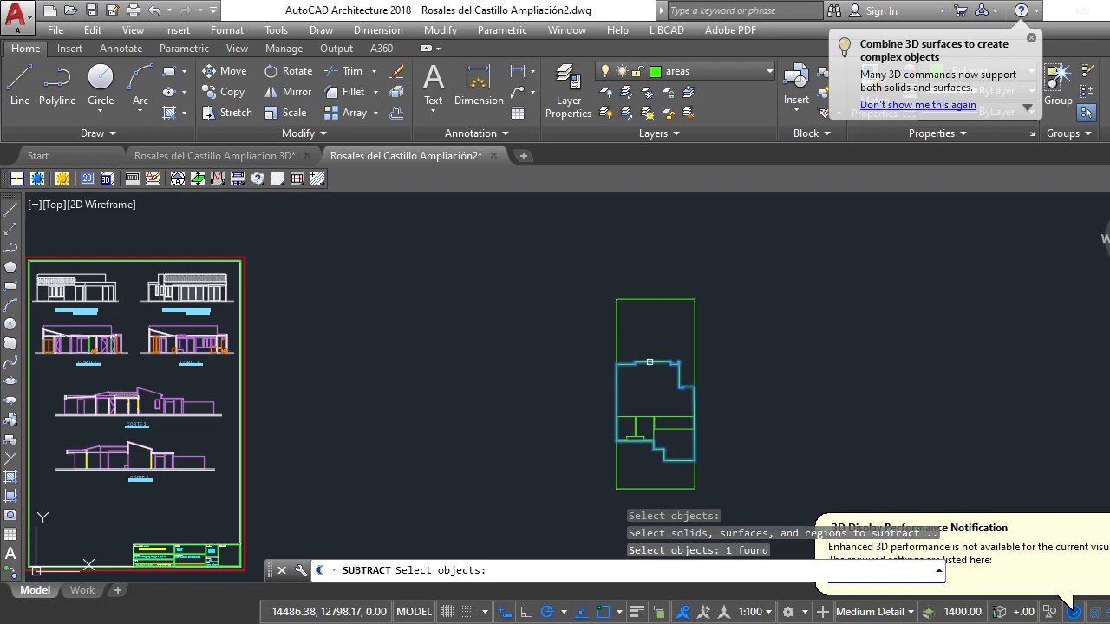
key(Return)
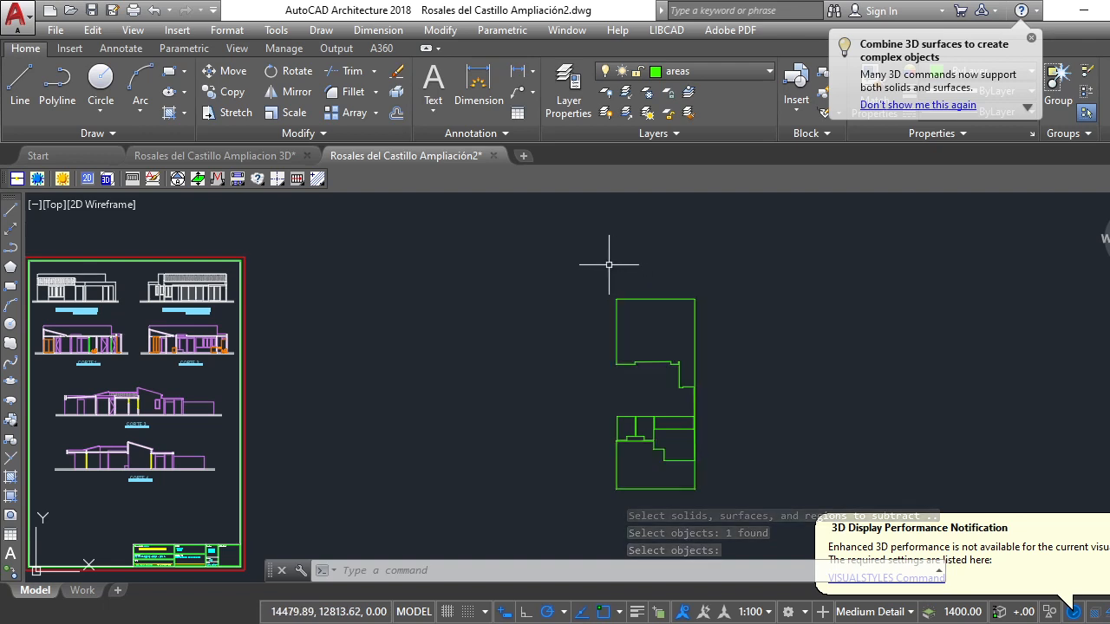
Measure the area of the copied lot region without the house, selecting it as an object
text(aa)
key(Return)
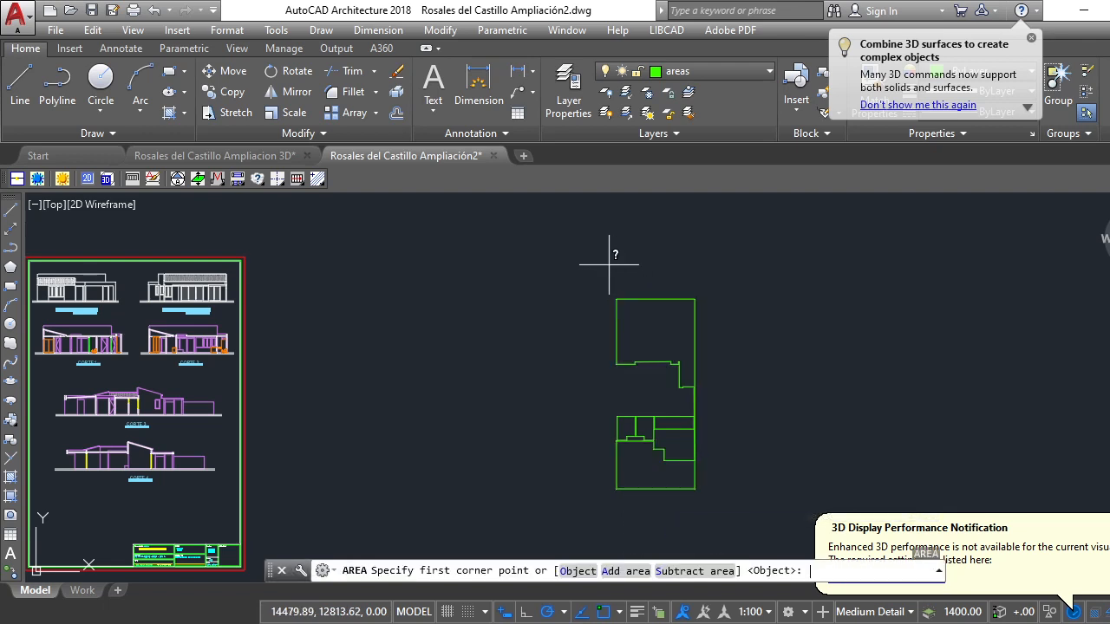
click(580, 572)
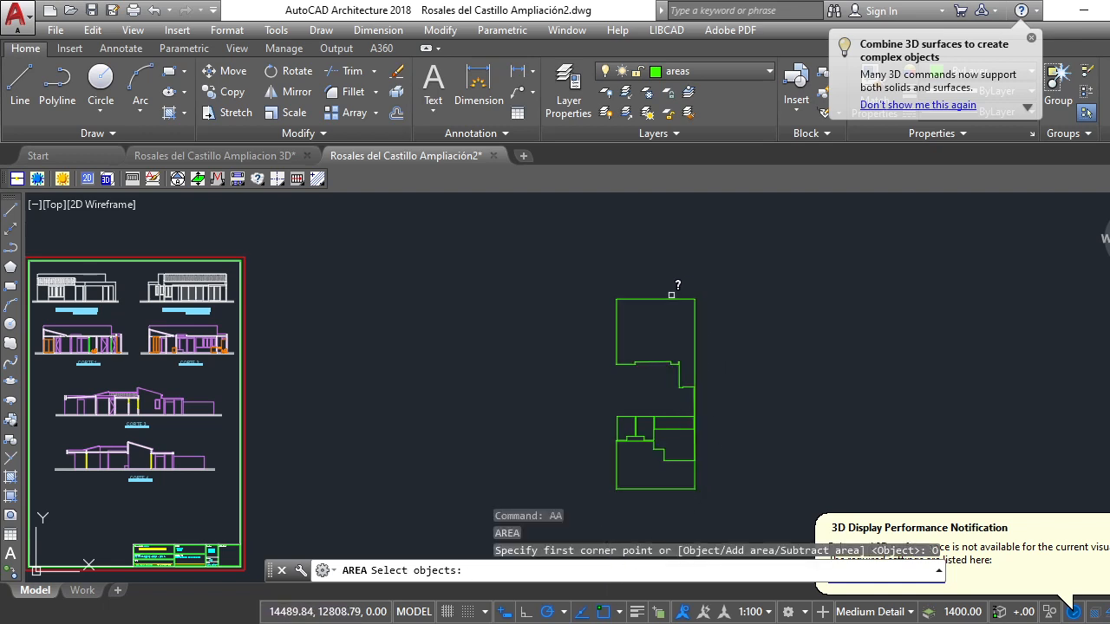
click(641, 364)
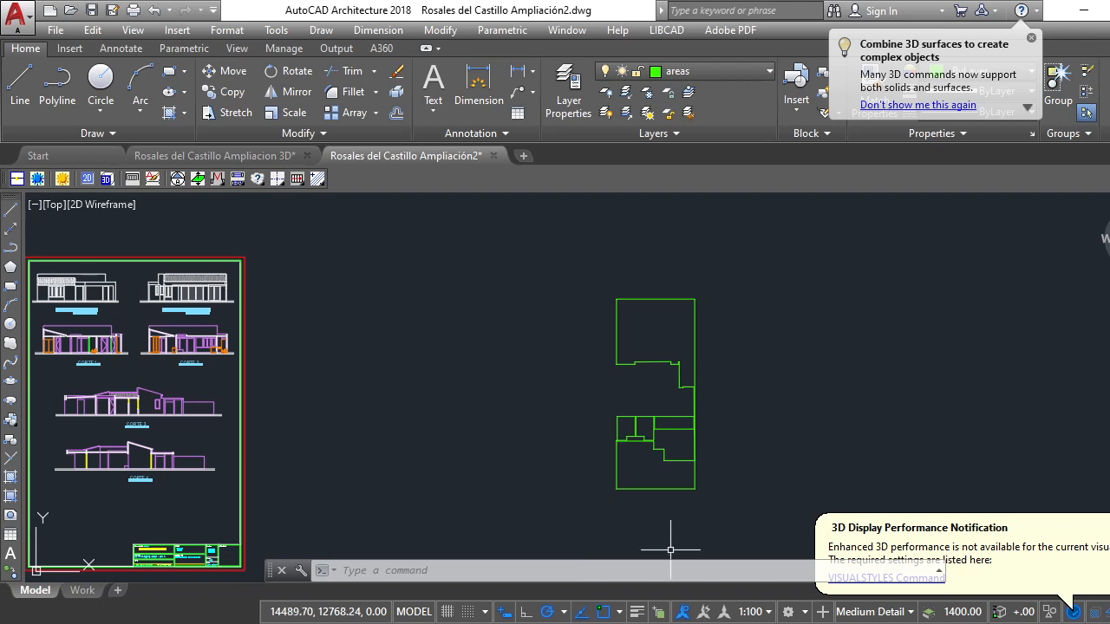
scroll(652, 460, up, 6)
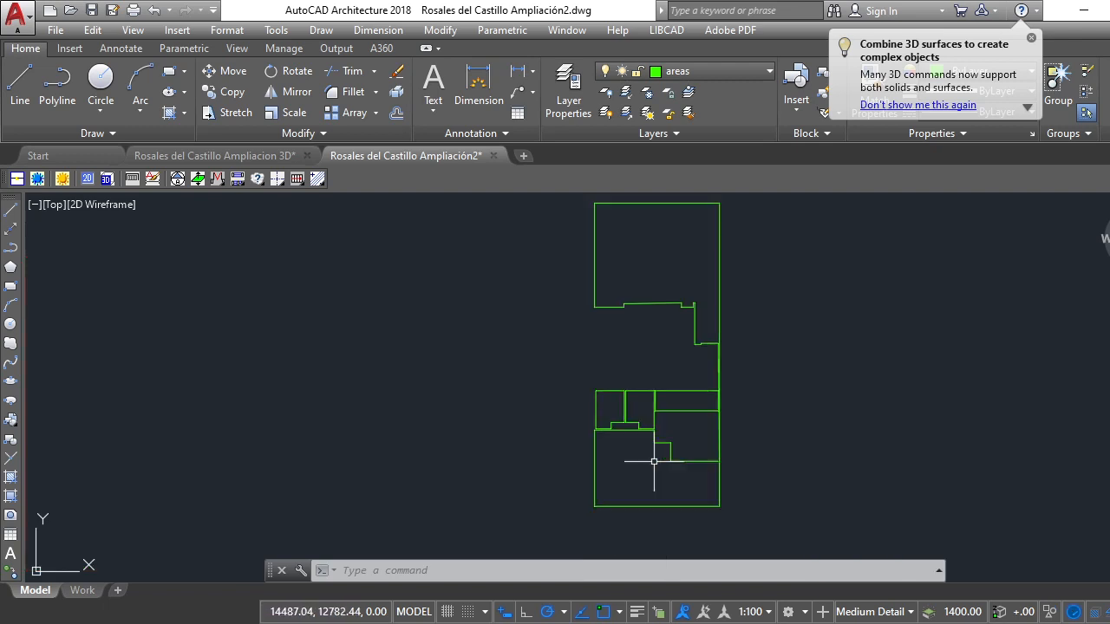
scroll(654, 462, down, 7)
scroll(649, 501, up, 5)
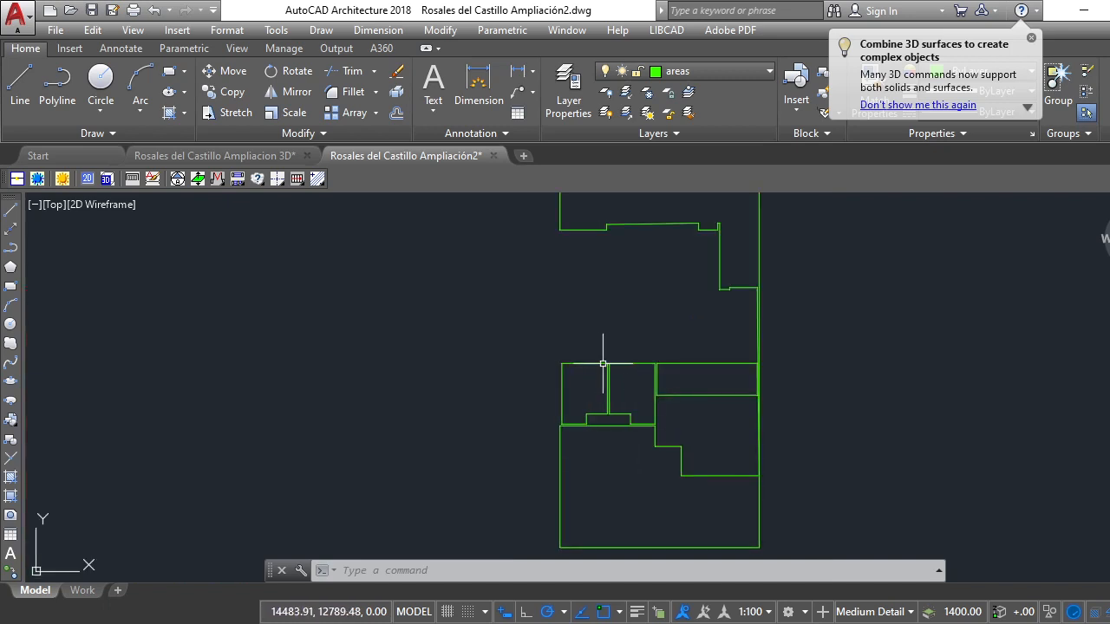
scroll(627, 364, down, 2)
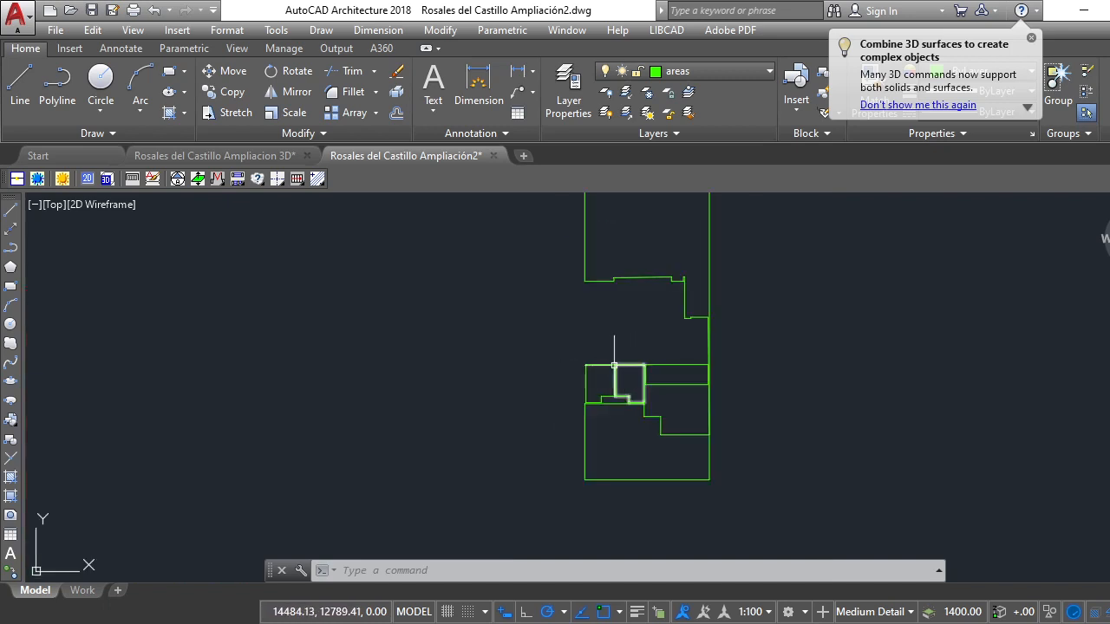
scroll(613, 364, up, 2)
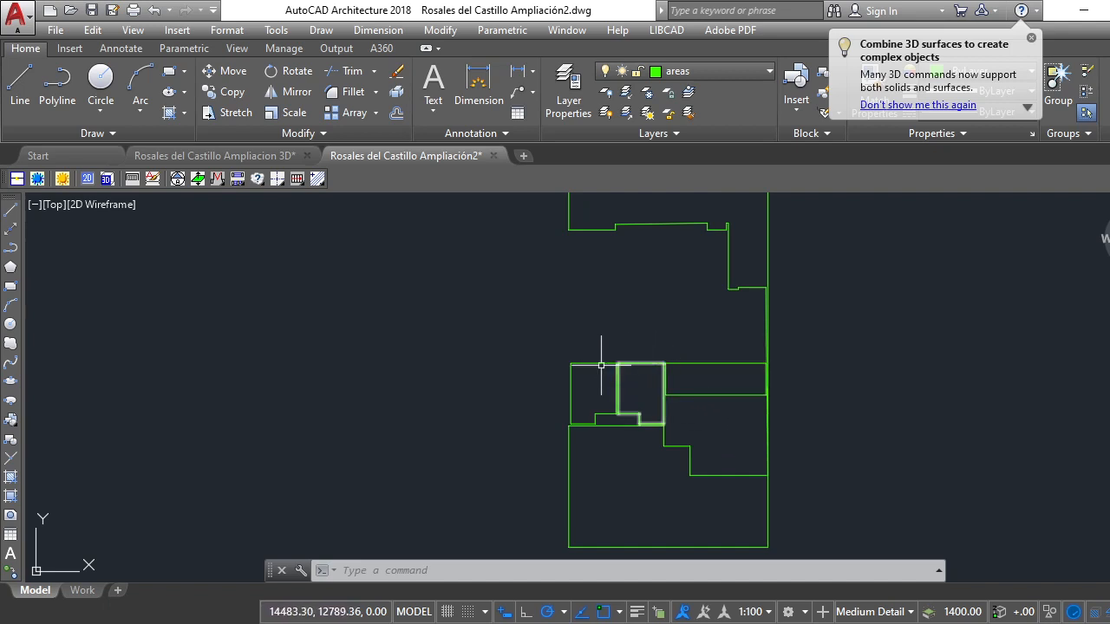
Copy the main bedroom outline from the middle sheet's floor plan to the copied regions, using the lot's upper-left corner as base and destination reference
scroll(681, 373, down, 5)
scroll(435, 382, up, 4)
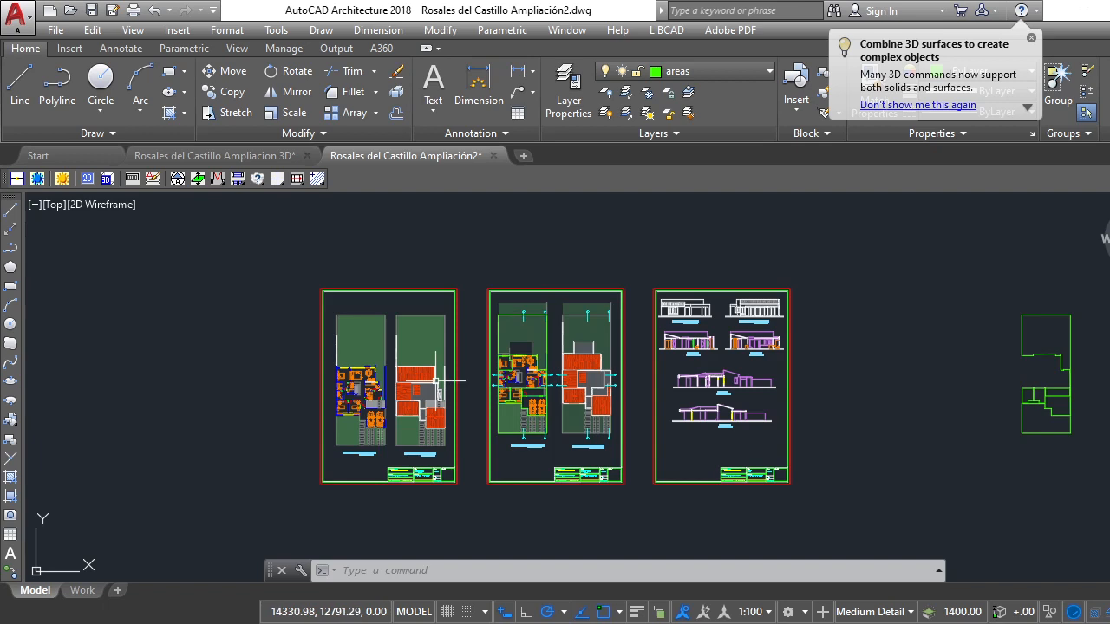
scroll(497, 352, up, 6)
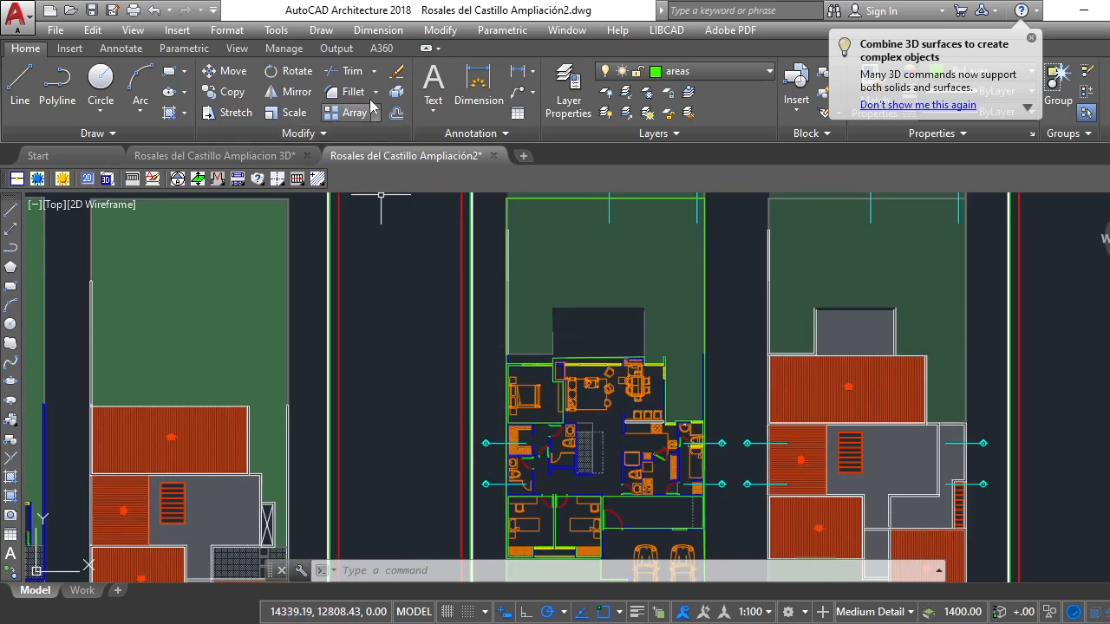
click(229, 91)
scroll(568, 367, up, 5)
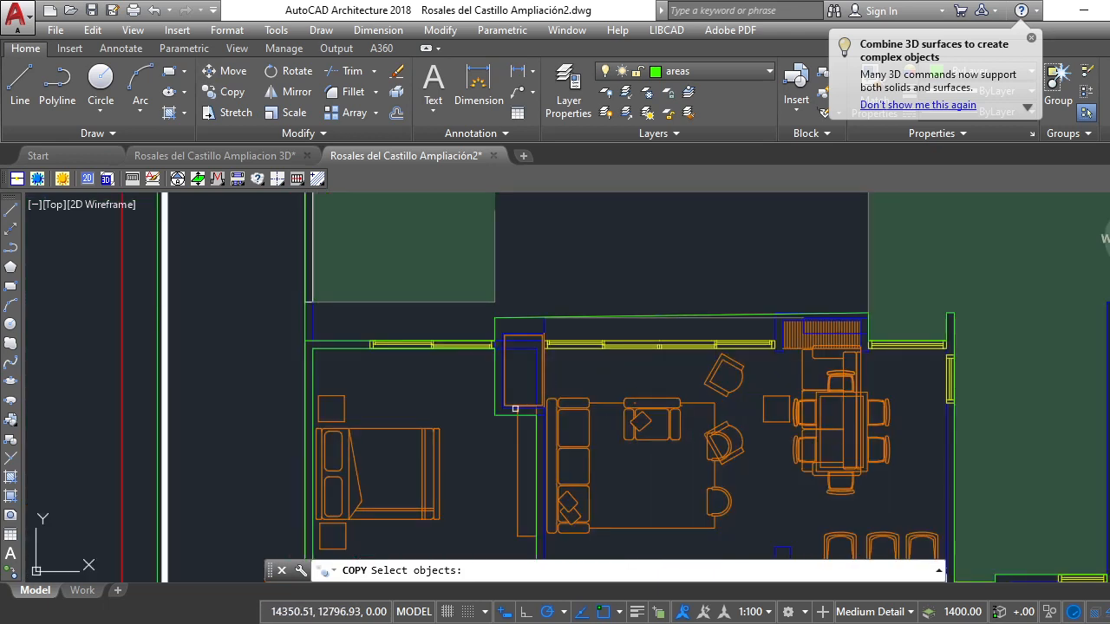
click(515, 411)
key(Return)
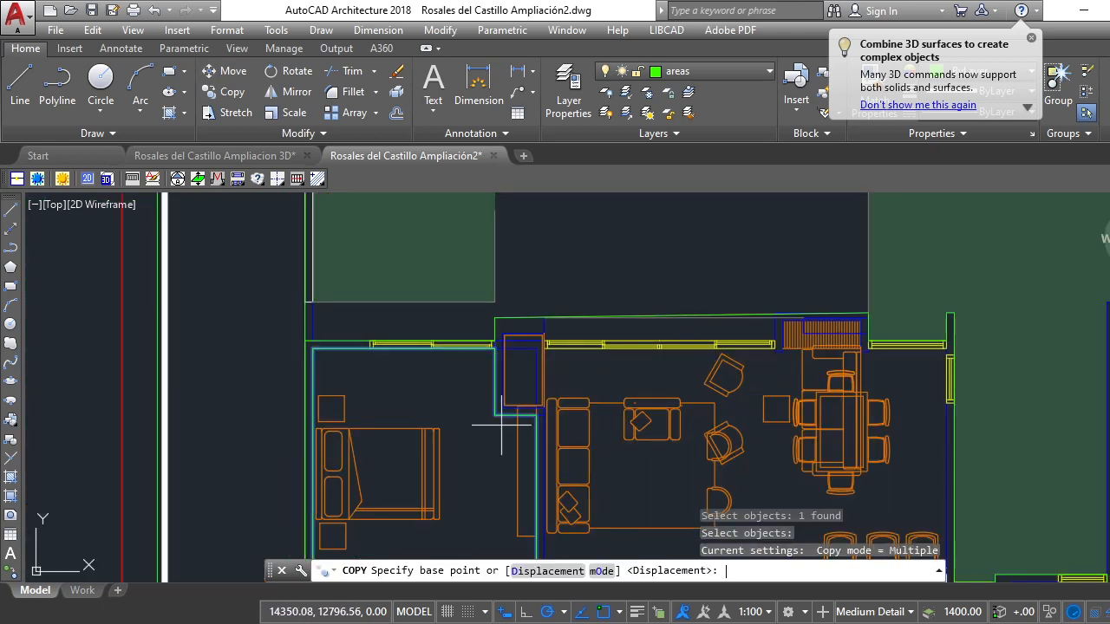
scroll(502, 425, down, 8)
scroll(455, 370, up, 5)
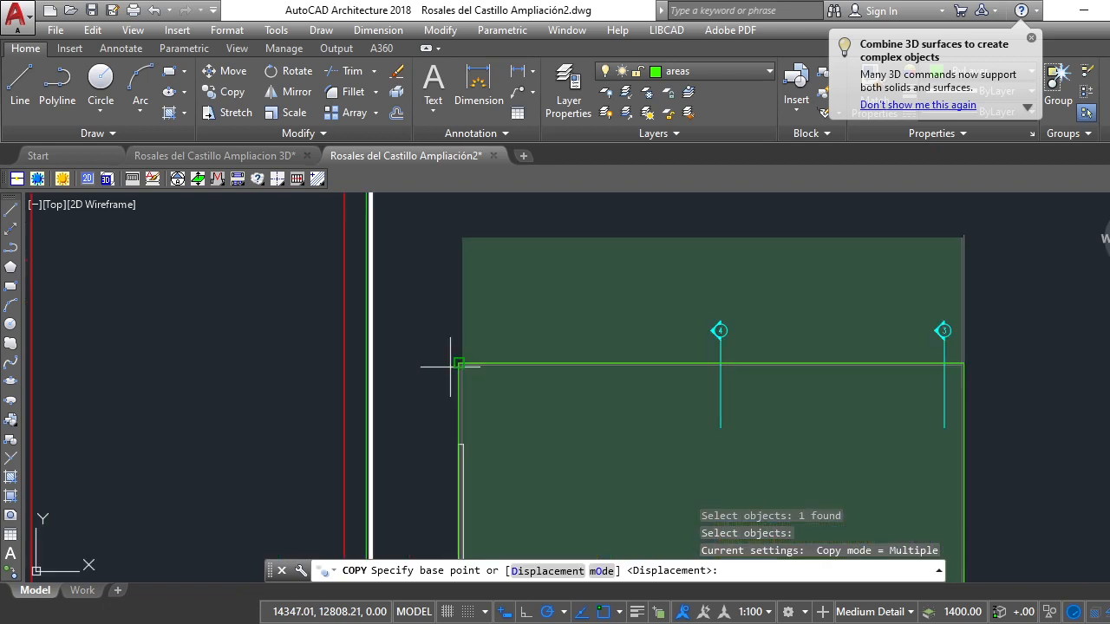
click(459, 363)
scroll(458, 363, down, 7)
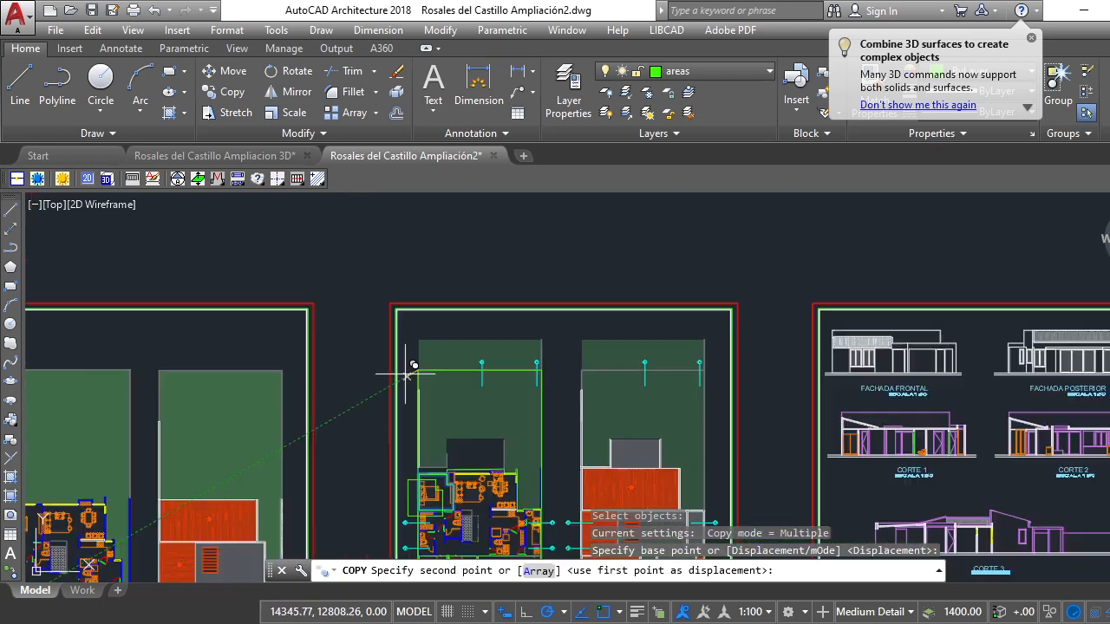
click(675, 363)
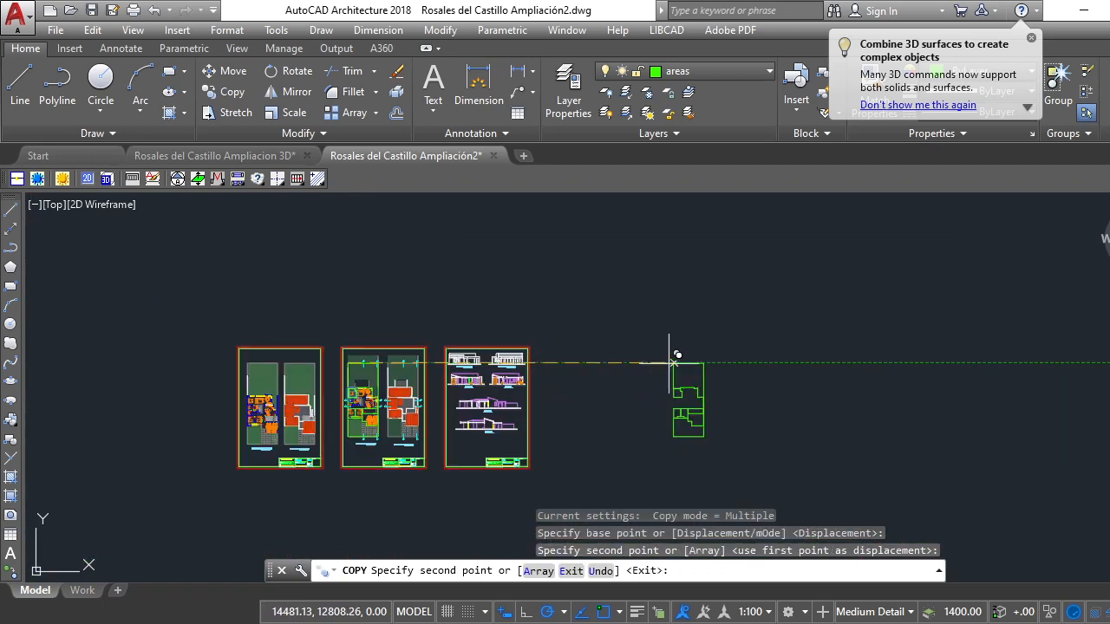
scroll(659, 386, up, 3)
key(Return)
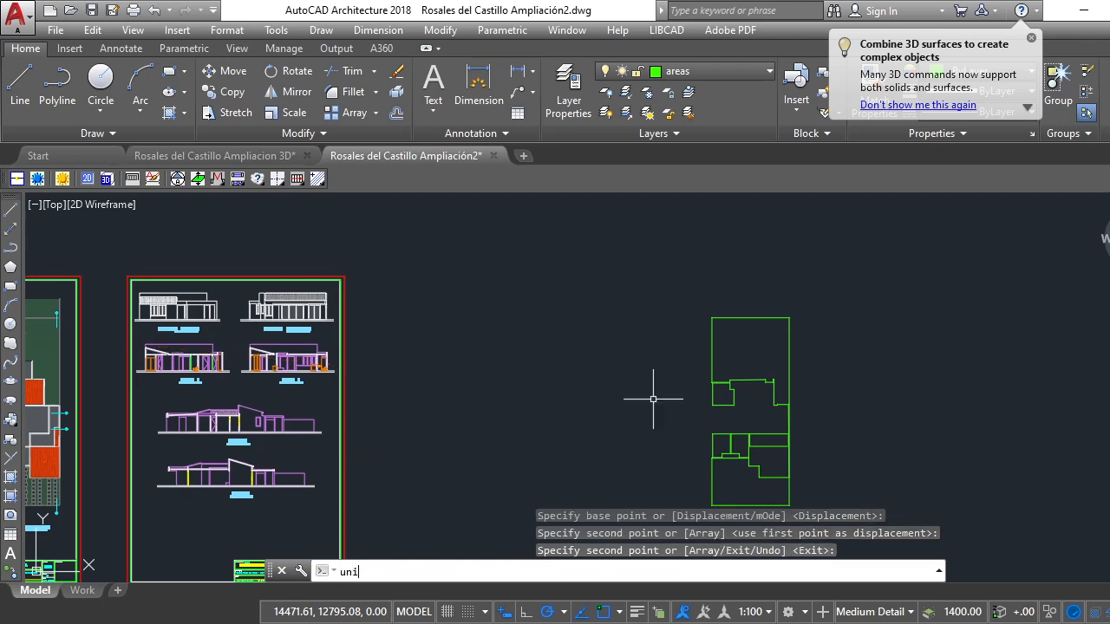
Unite the copied upper-left room and the two adjoining lower rooms with Union
key(Return)
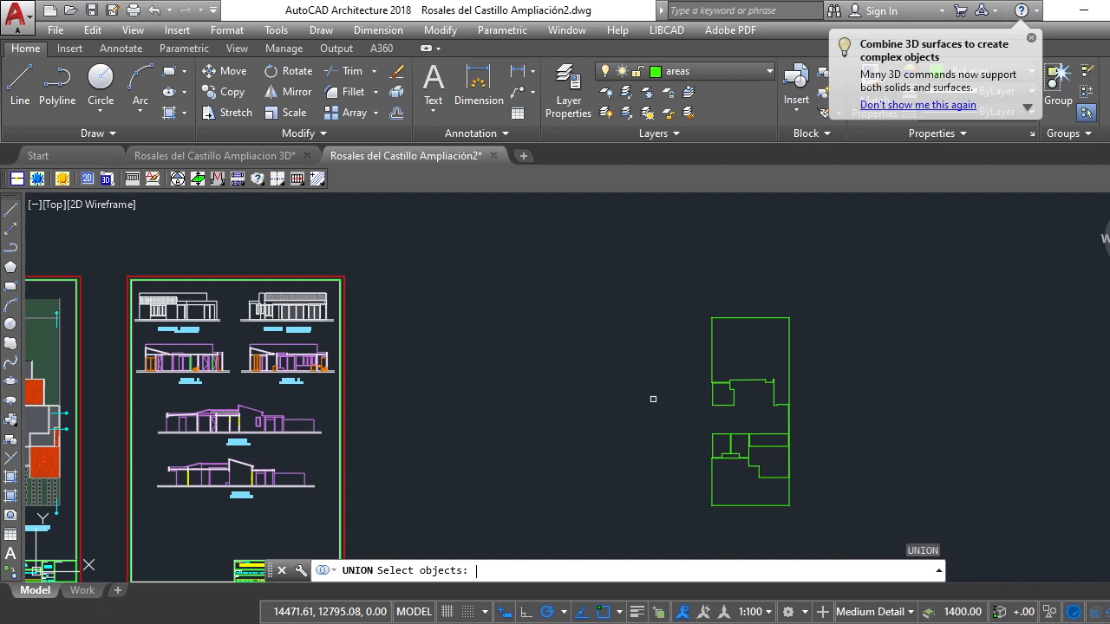
click(726, 405)
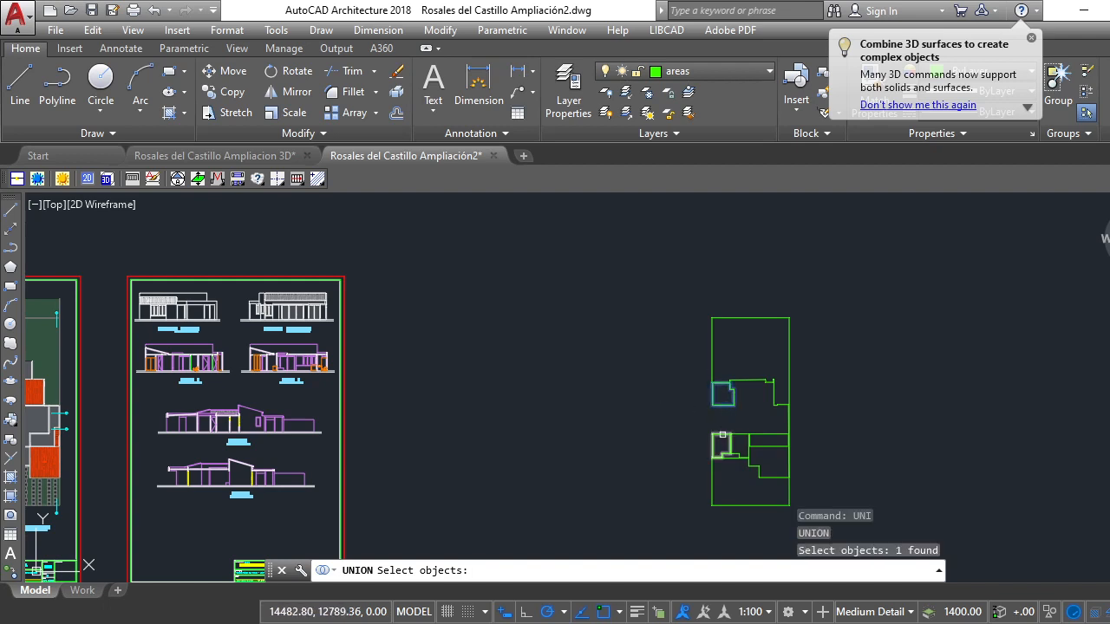
click(722, 433)
click(741, 435)
key(Return)
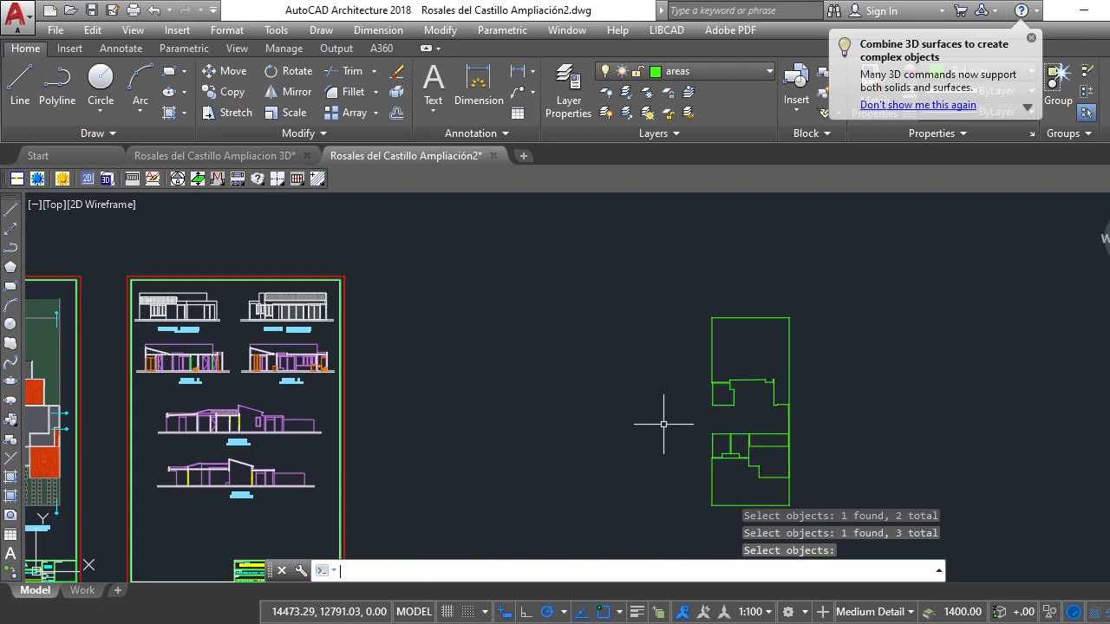
Measure the area of the united lower-room region as an object and check the result in the command history
scroll(685, 429, up, 5)
scroll(665, 411, down, 5)
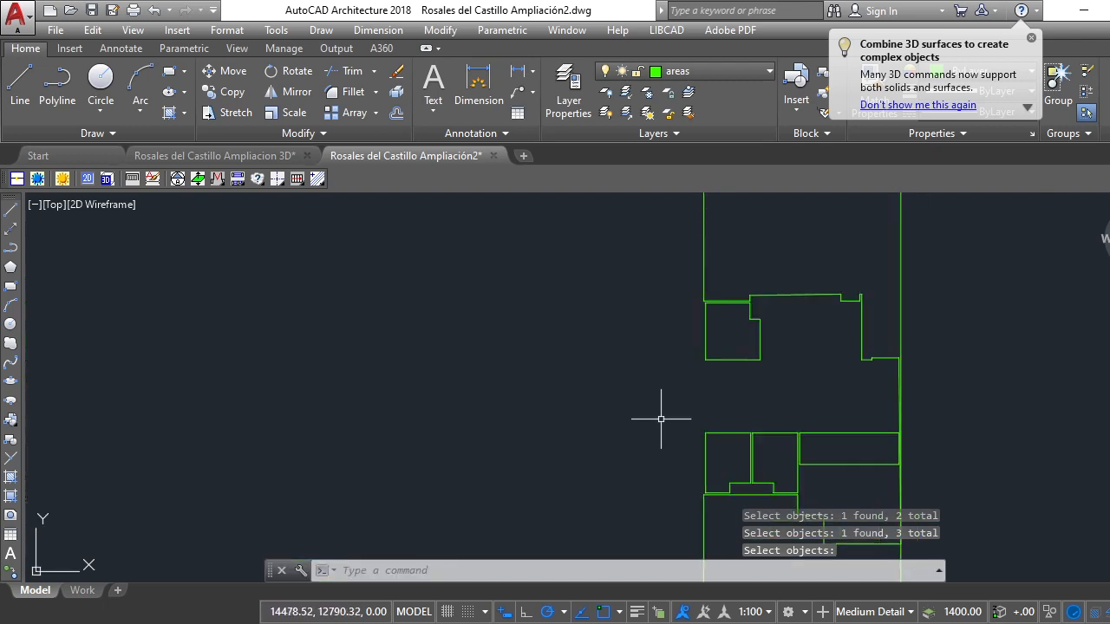
text(aa)
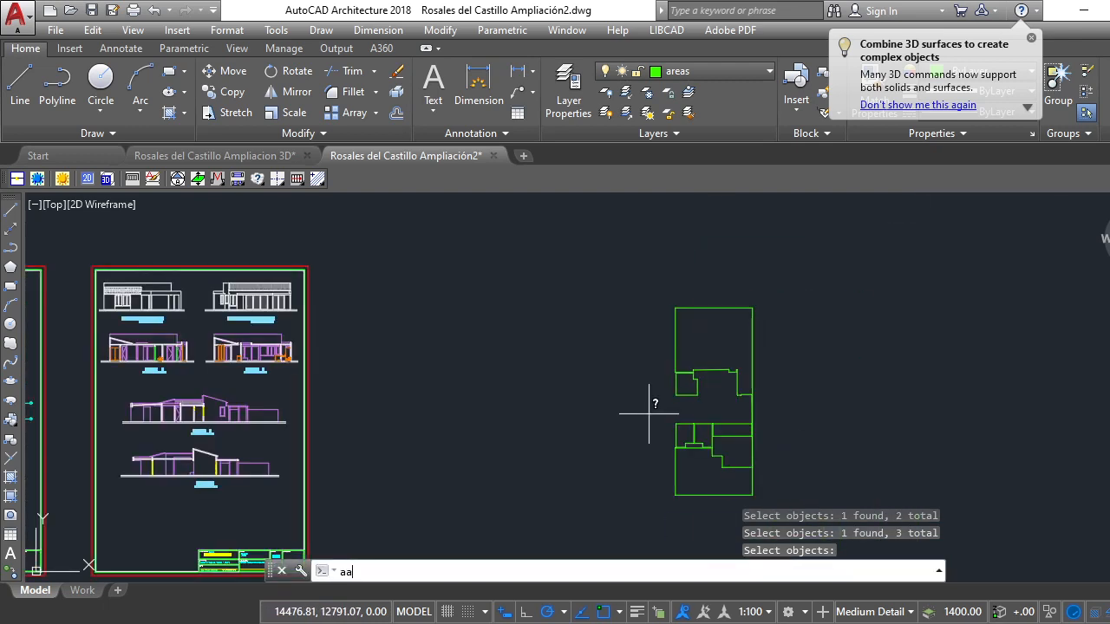
key(Return)
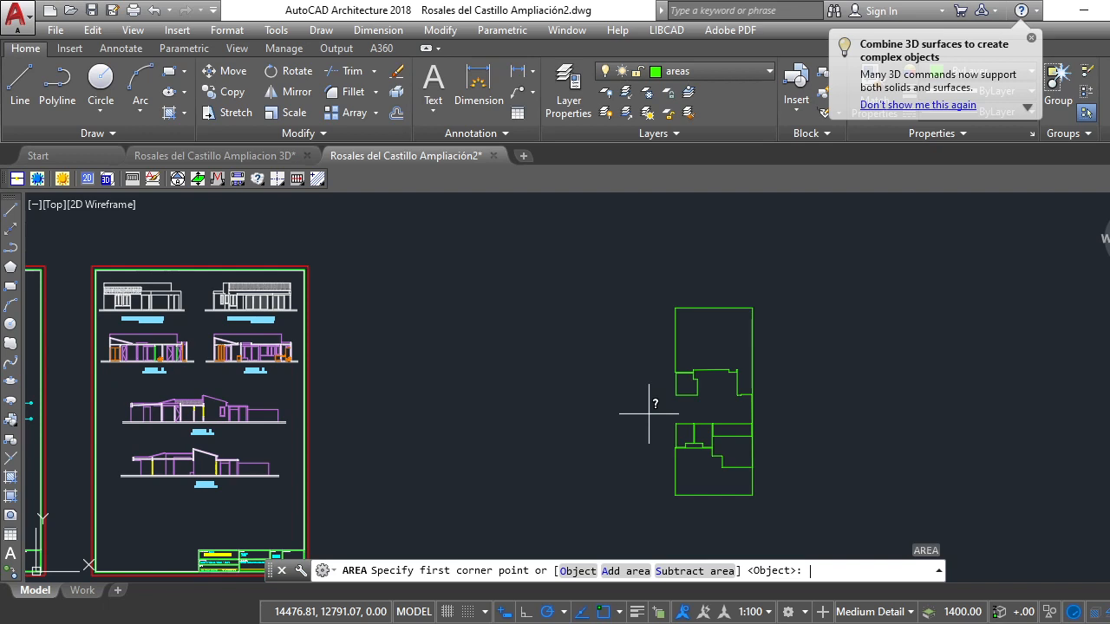
click(576, 571)
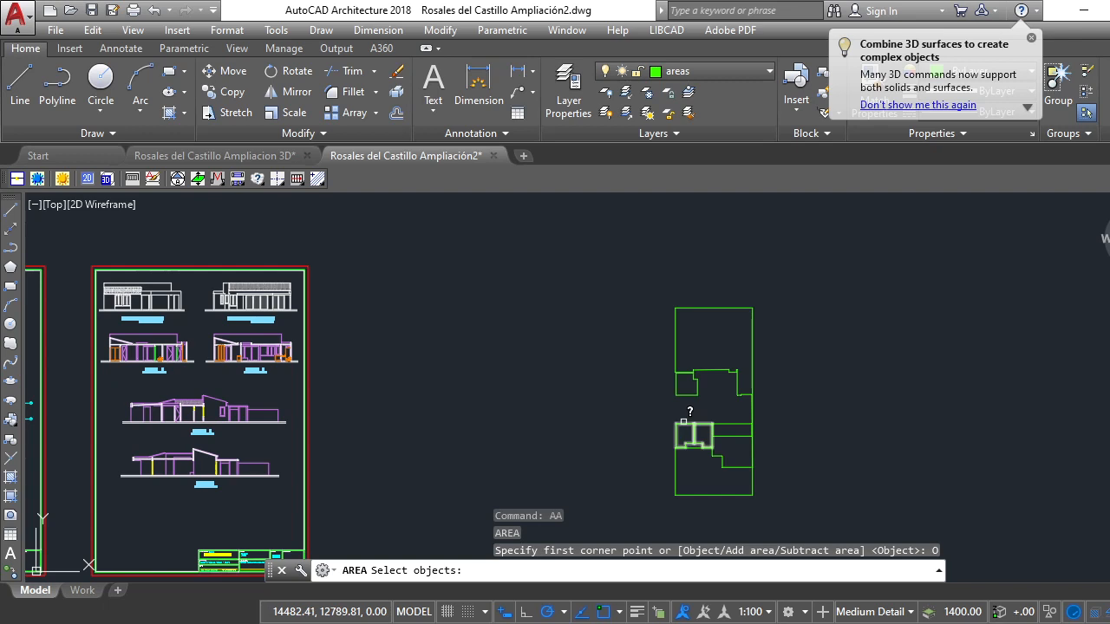
click(685, 421)
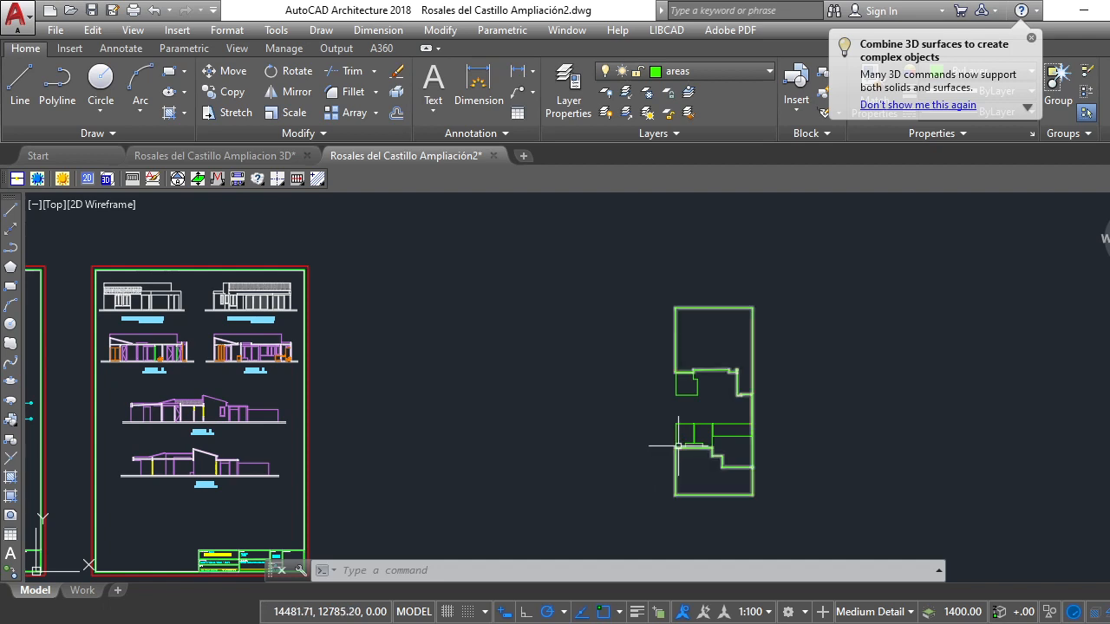
click(938, 572)
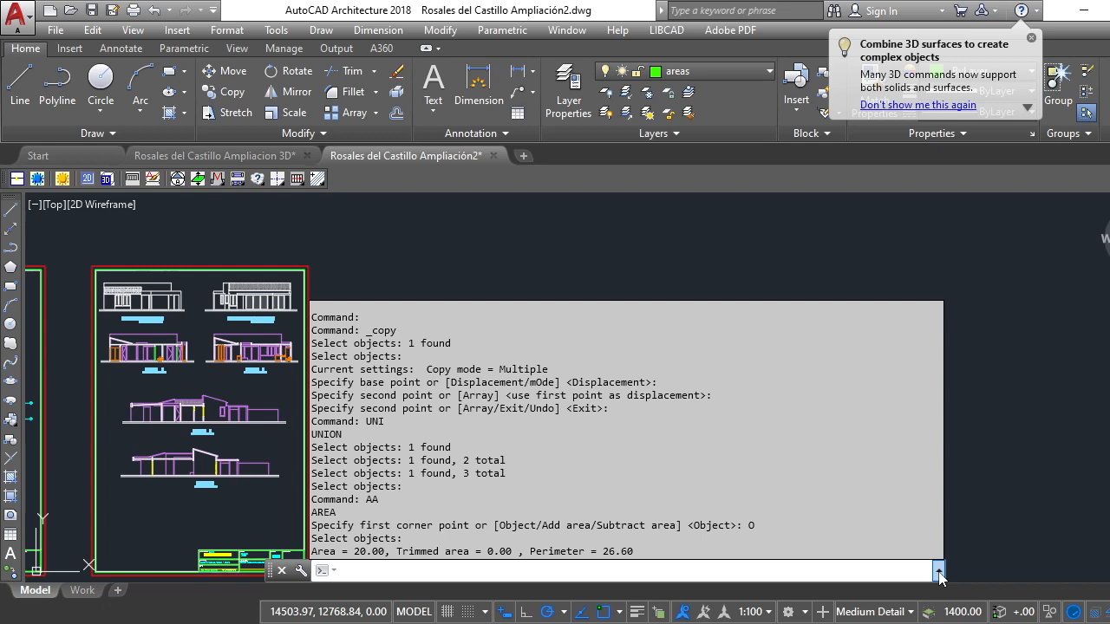
click(974, 458)
List the object properties of the united lower-room region, including its area and perimeter
scroll(695, 457, up, 3)
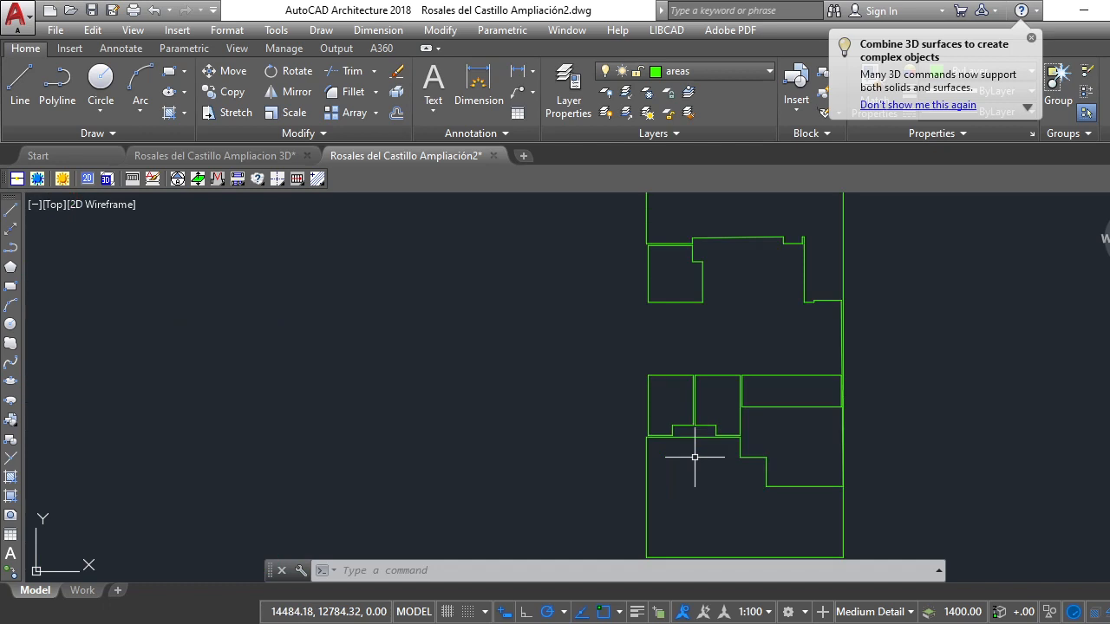
click(652, 373)
scroll(632, 401, down, 4)
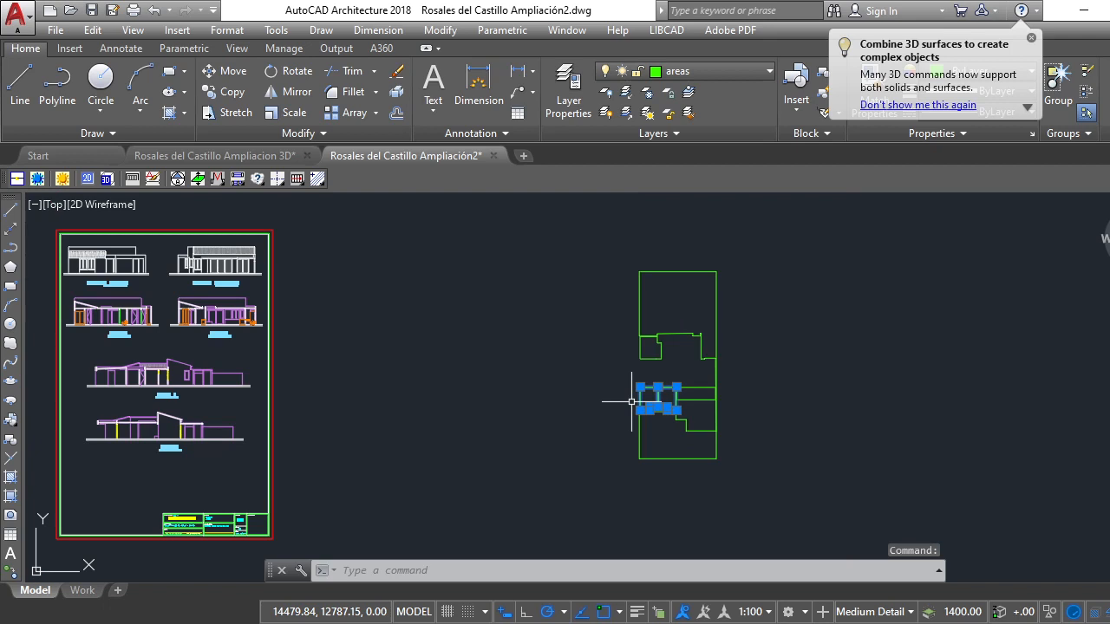
scroll(595, 303, up, 3)
scroll(602, 339, down, 4)
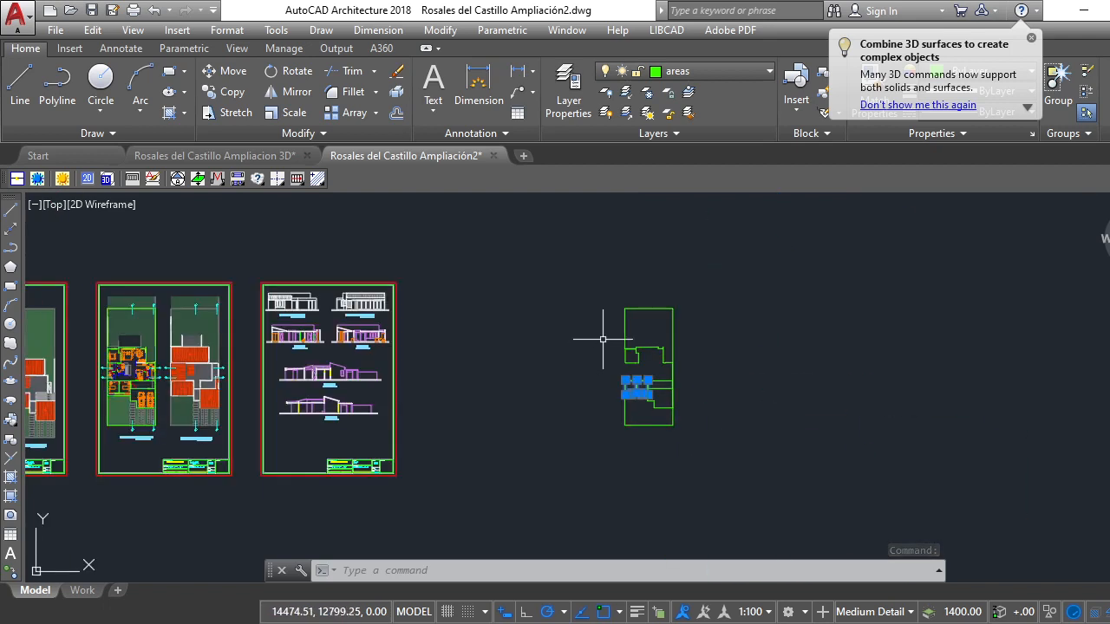
scroll(603, 339, up, 4)
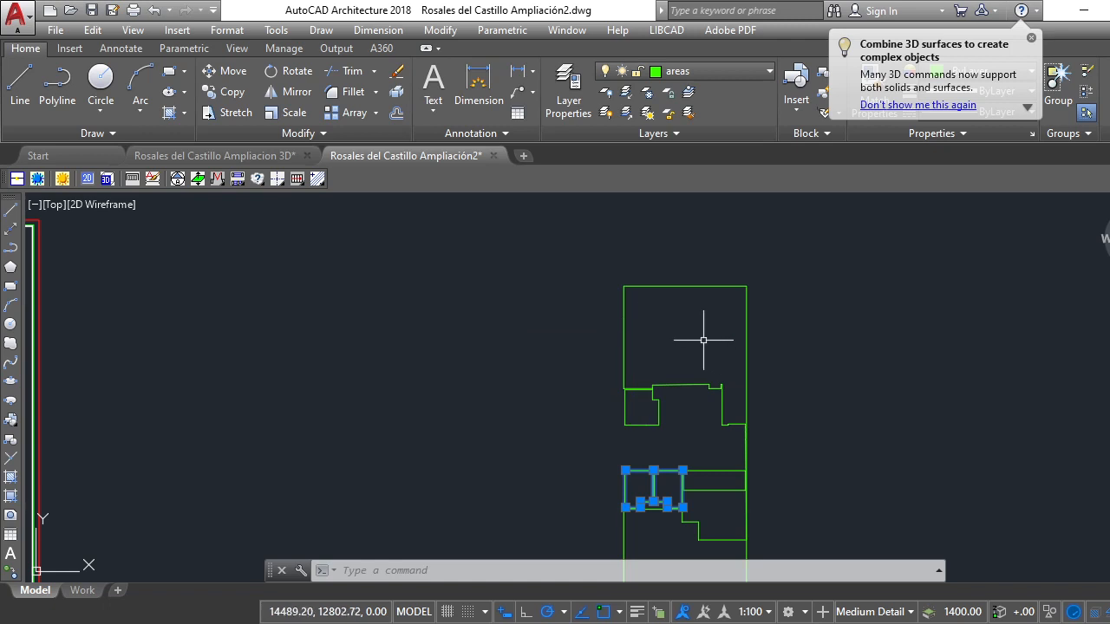
text(1)
key(Return)
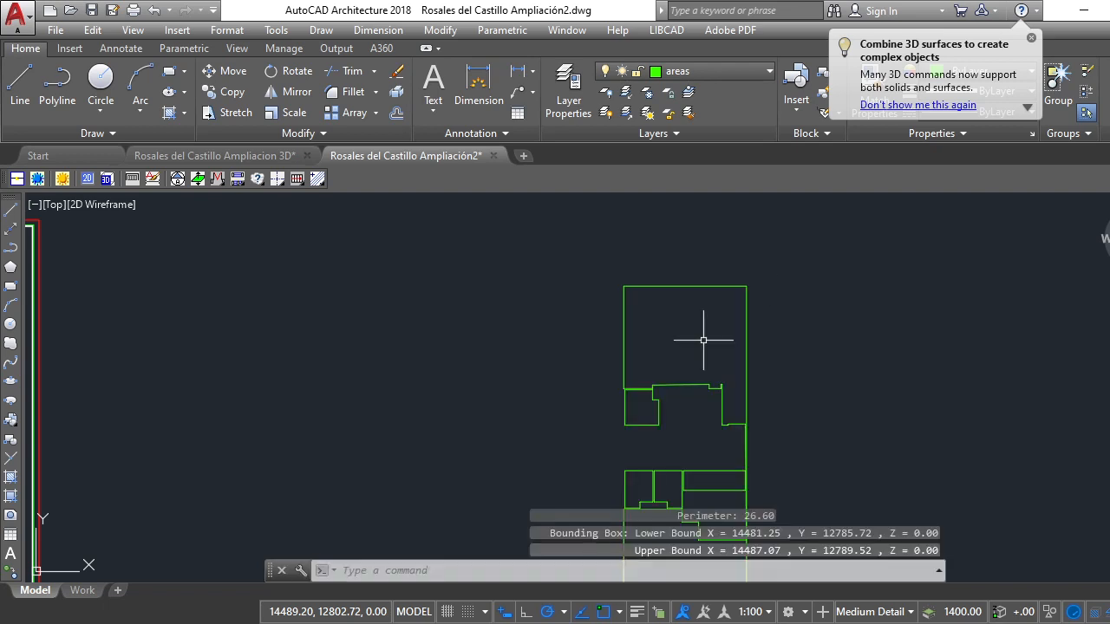
List the object properties of the copied lot region, including its area and perimeter, and close the listing
text(li)
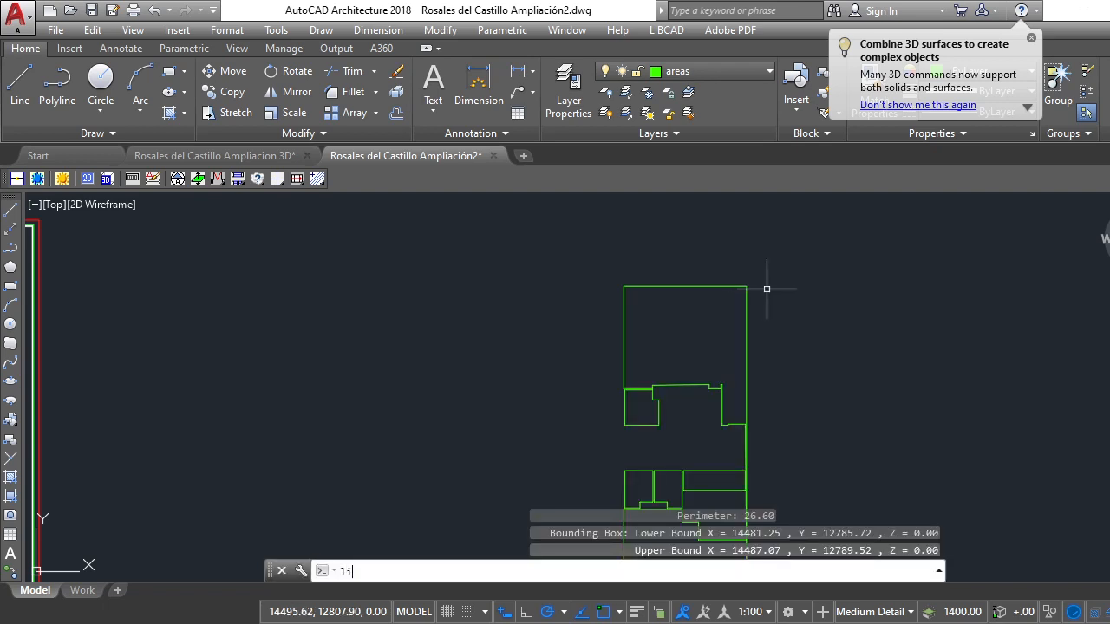
key(Return)
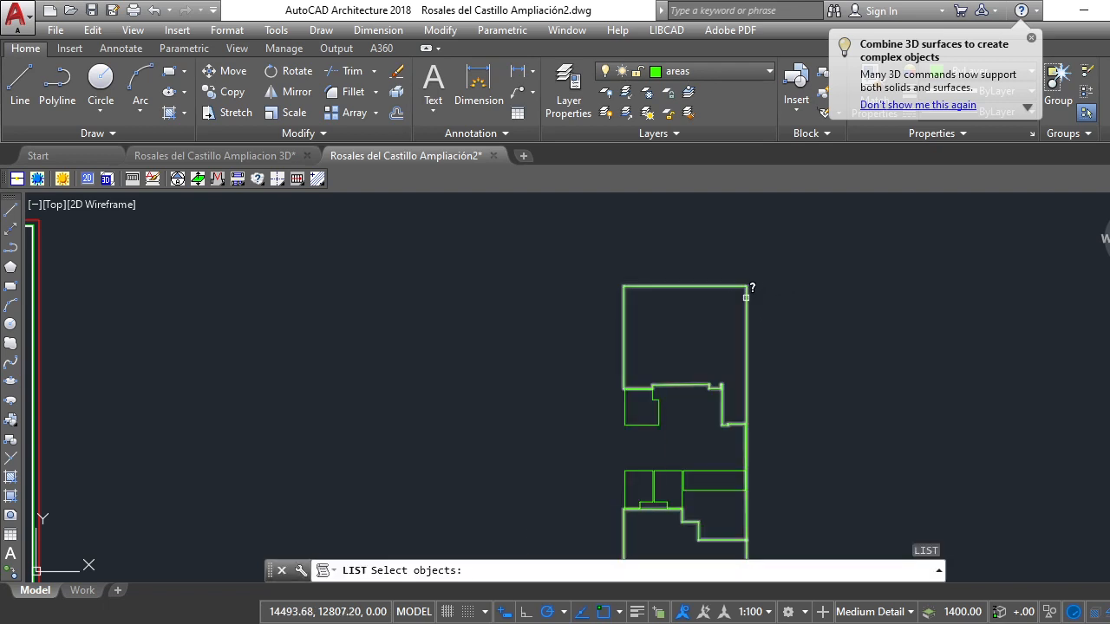
click(746, 297)
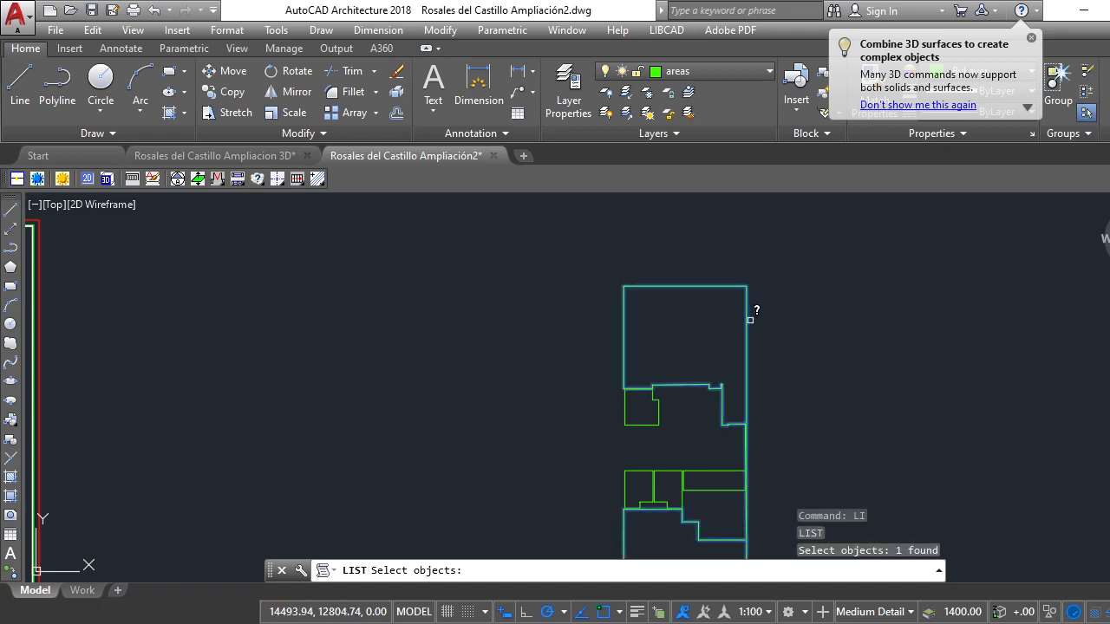
key(Return)
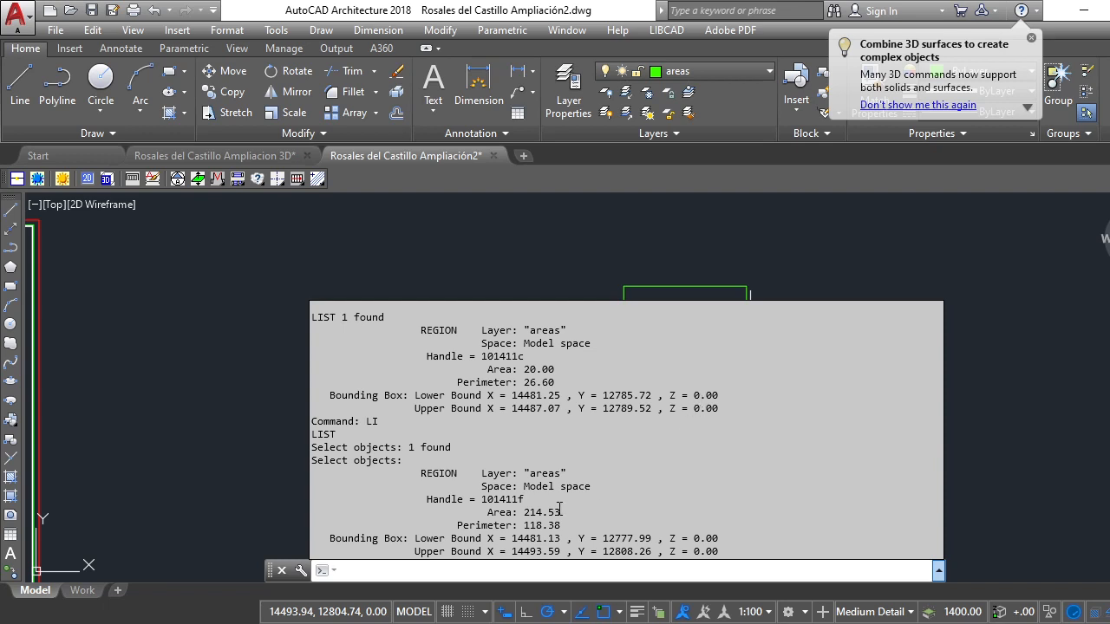
key(F2)
scroll(783, 307, down, 3)
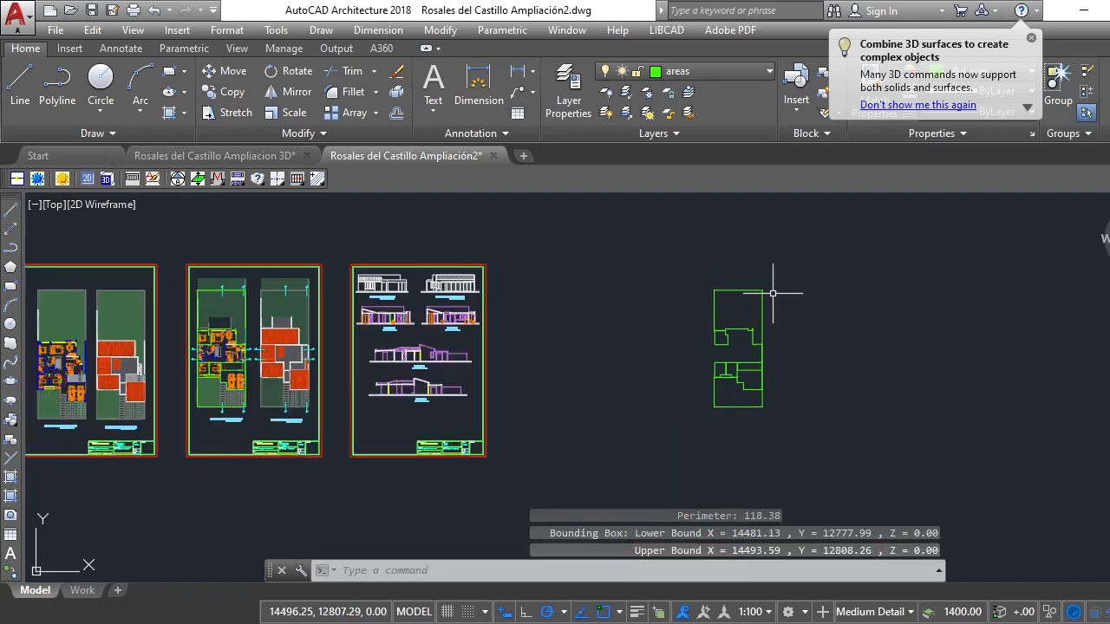
scroll(781, 305, up, 5)
scroll(719, 313, down, 7)
scroll(728, 326, up, 6)
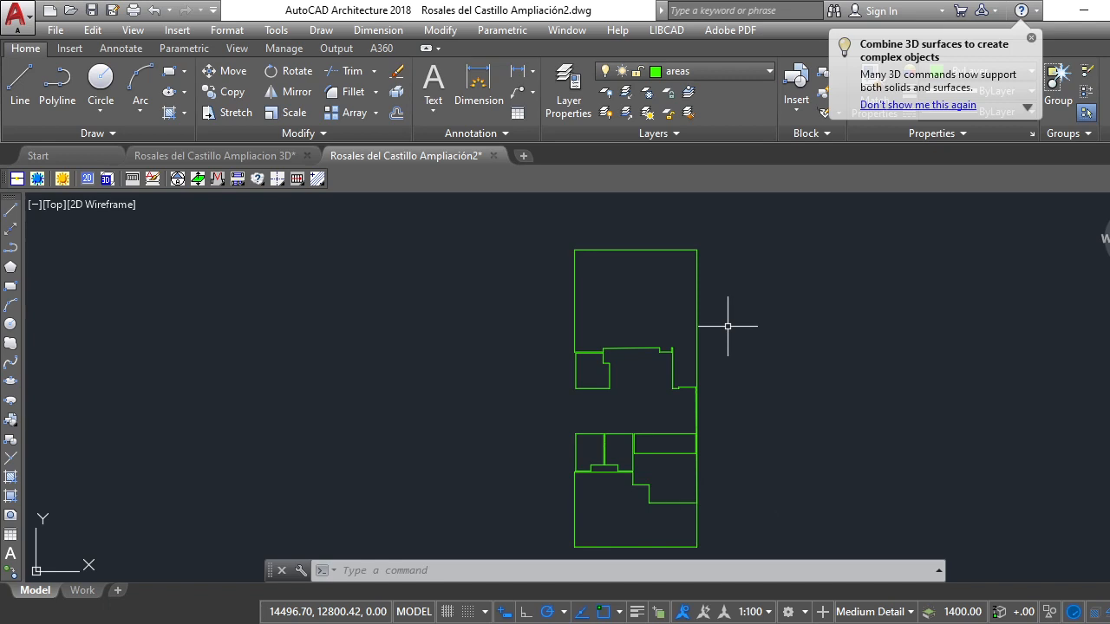
scroll(638, 287, up, 5)
scroll(639, 315, down, 8)
scroll(641, 349, up, 4)
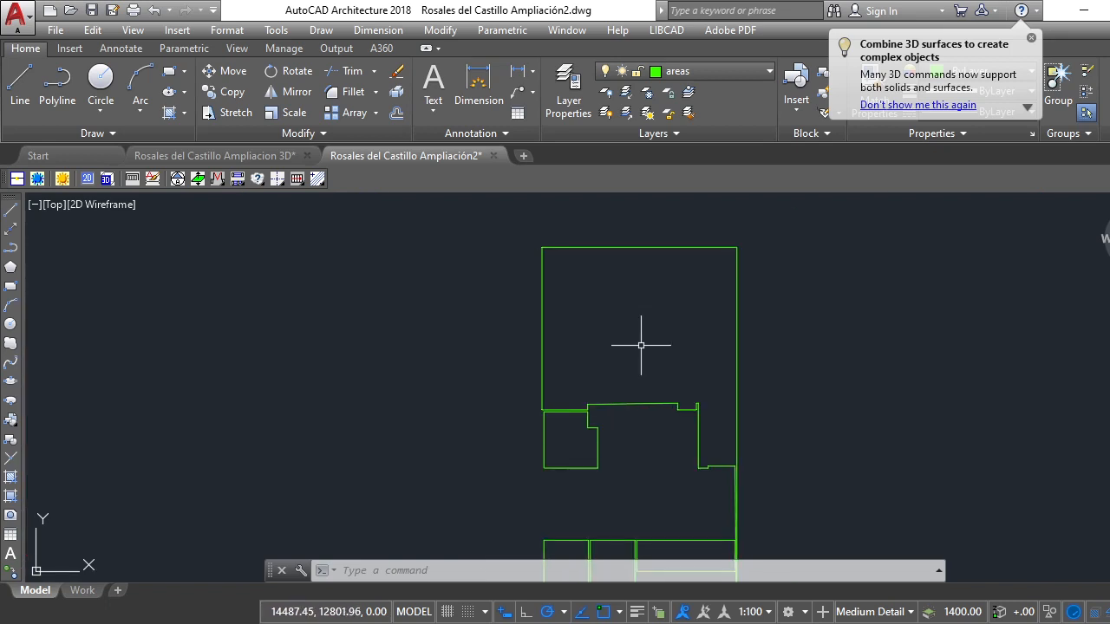
scroll(633, 316, down, 4)
scroll(625, 315, up, 4)
scroll(619, 317, down, 4)
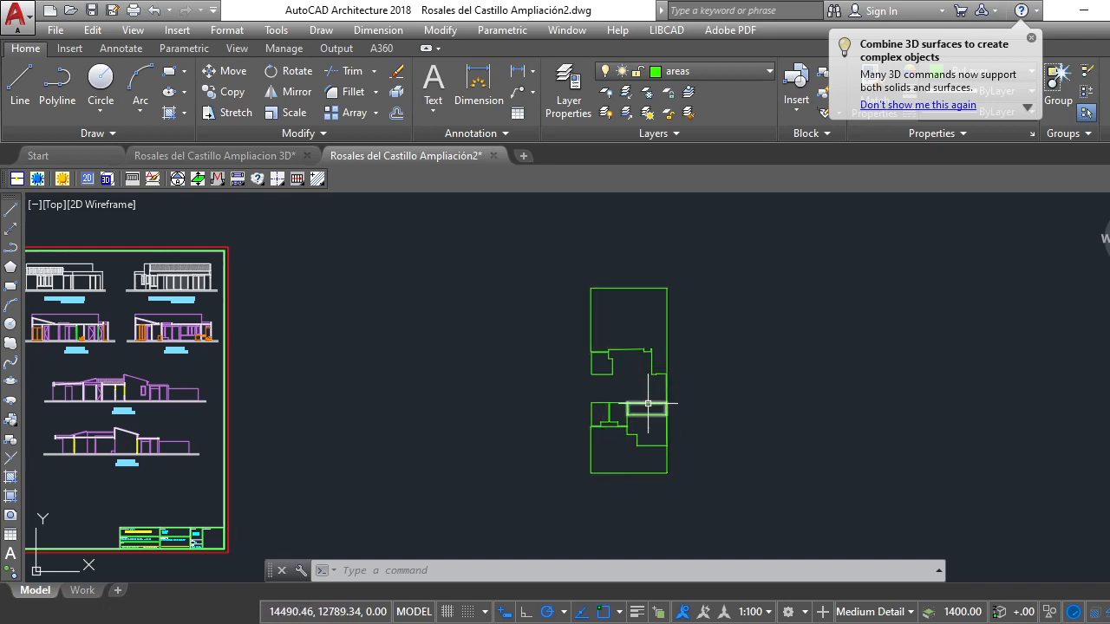
scroll(642, 408, up, 3)
scroll(628, 488, up, 3)
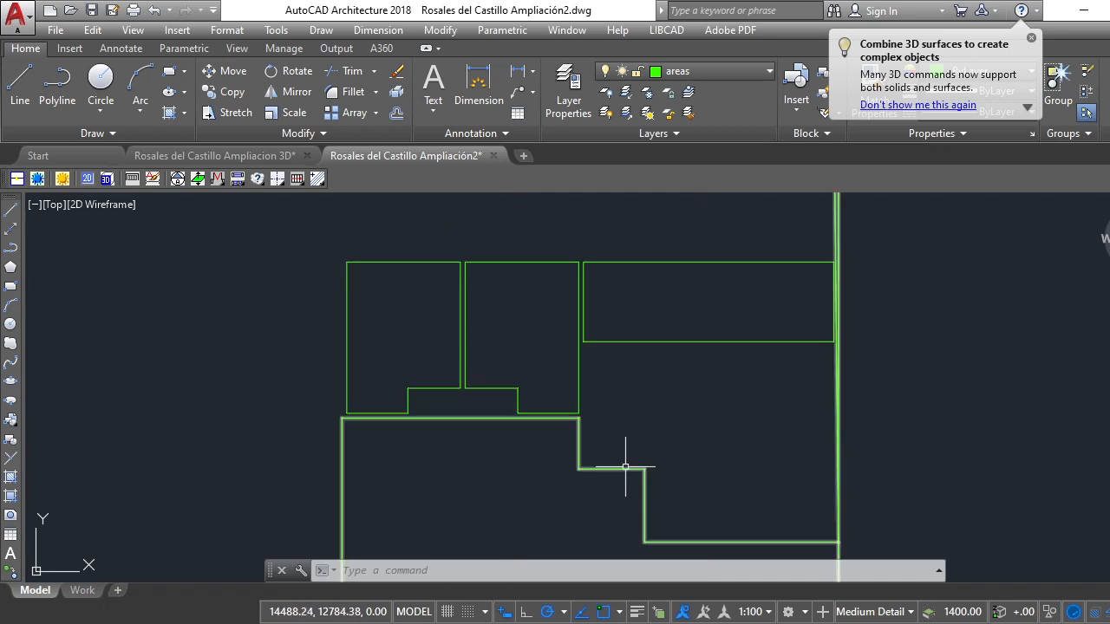
scroll(628, 473, down, 3)
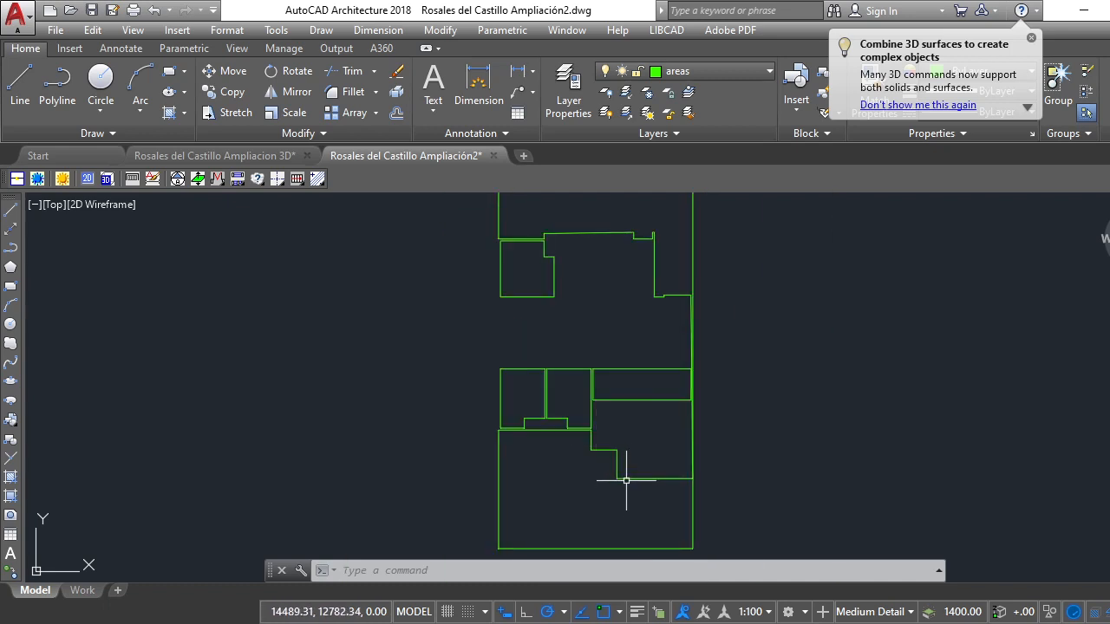
Move the copied lot region 50 units horizontally eastward, away from the room outlines
click(227, 70)
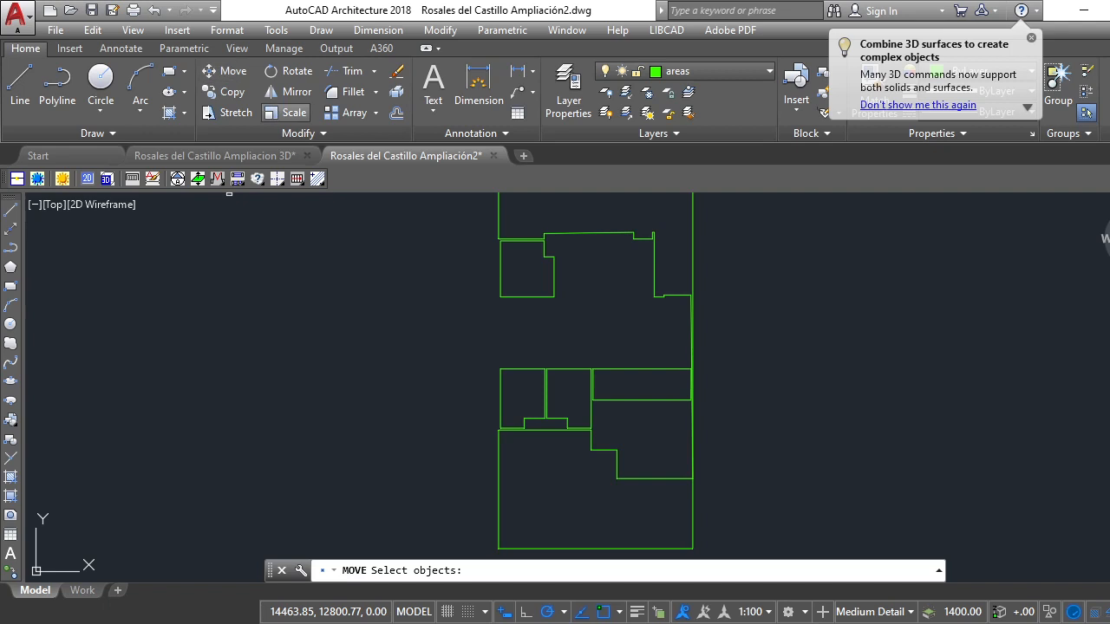
click(615, 457)
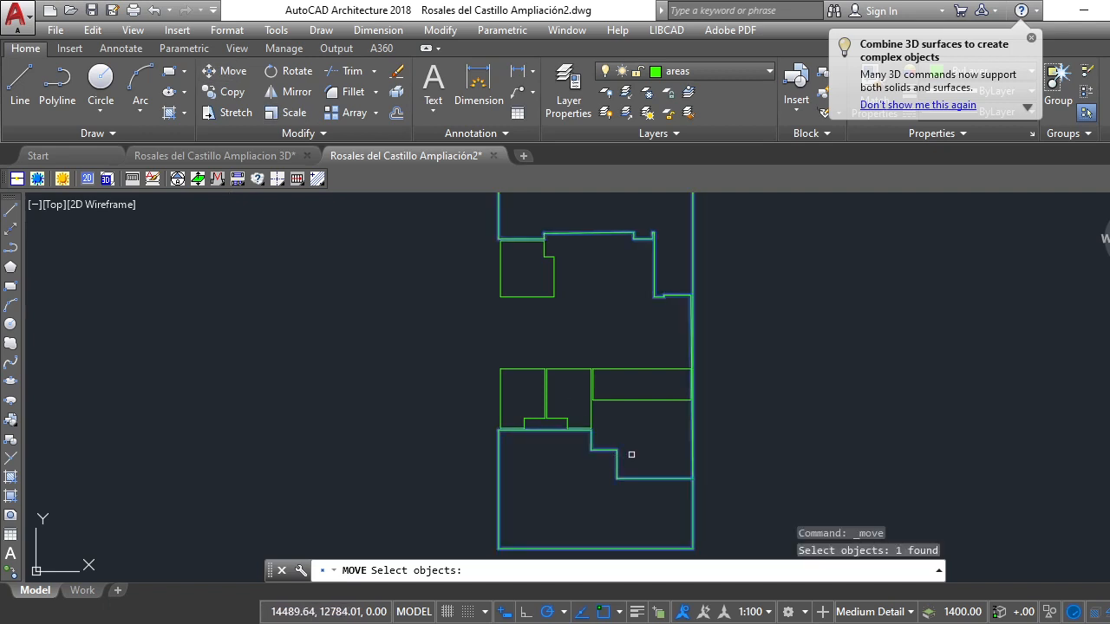
key(Return)
click(731, 373)
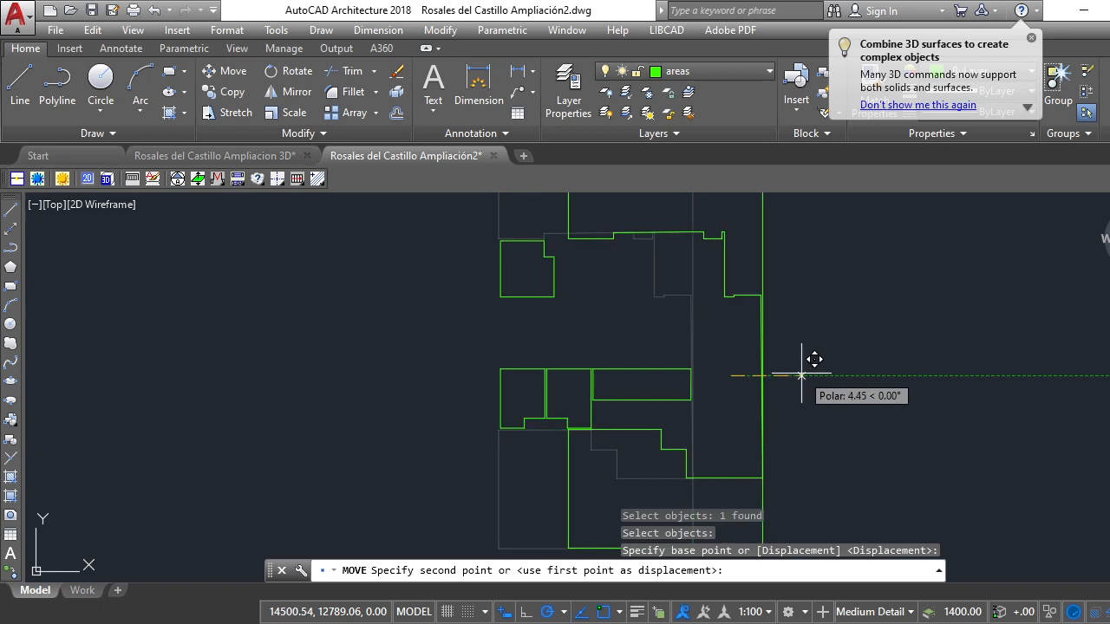
text(50)
key(Return)
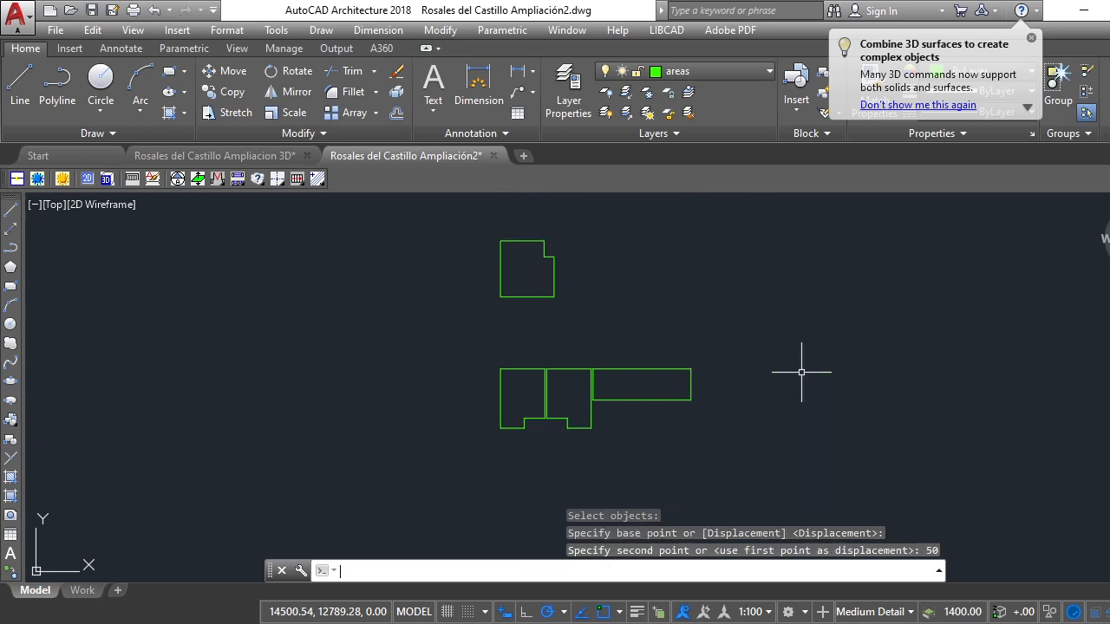
scroll(619, 389, down, 4)
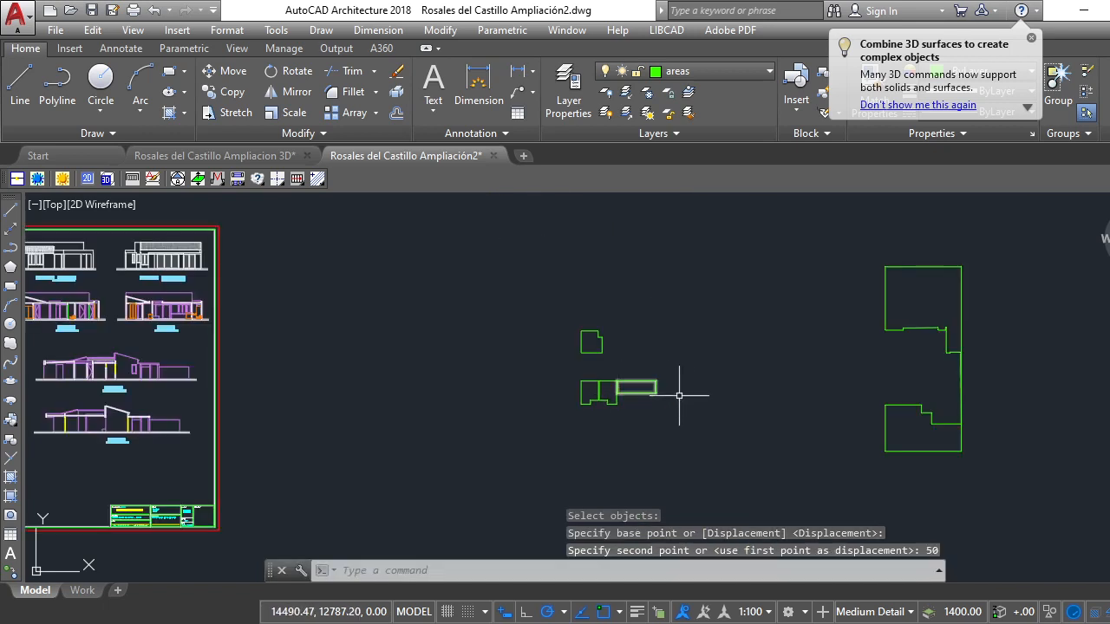
scroll(935, 359, up, 4)
scroll(825, 376, down, 4)
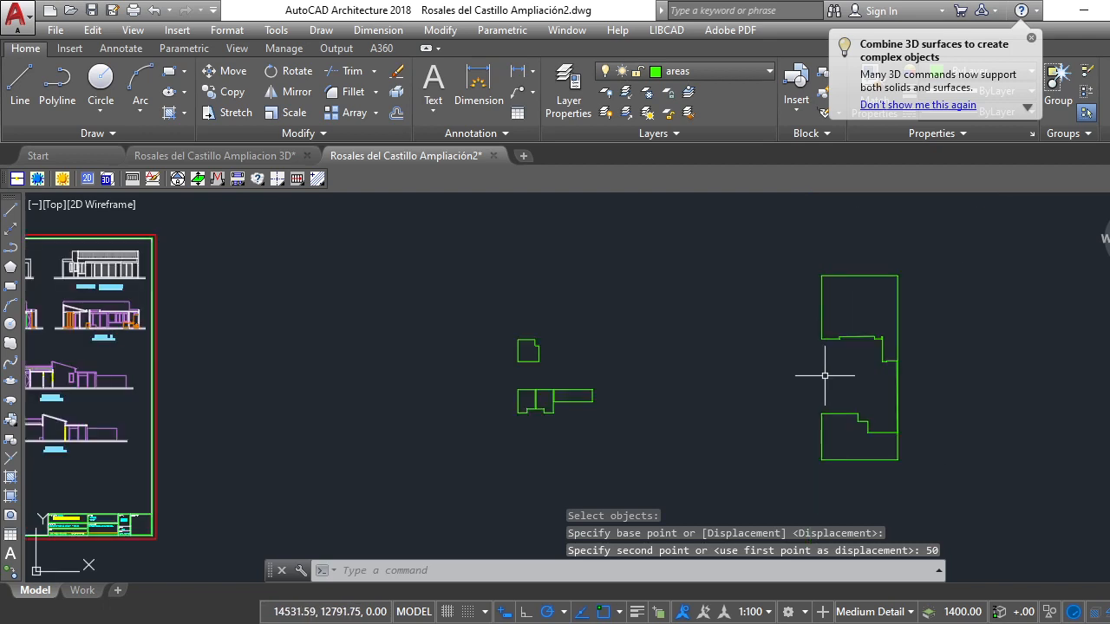
Undo the lot region's move
key(ctrl+z)
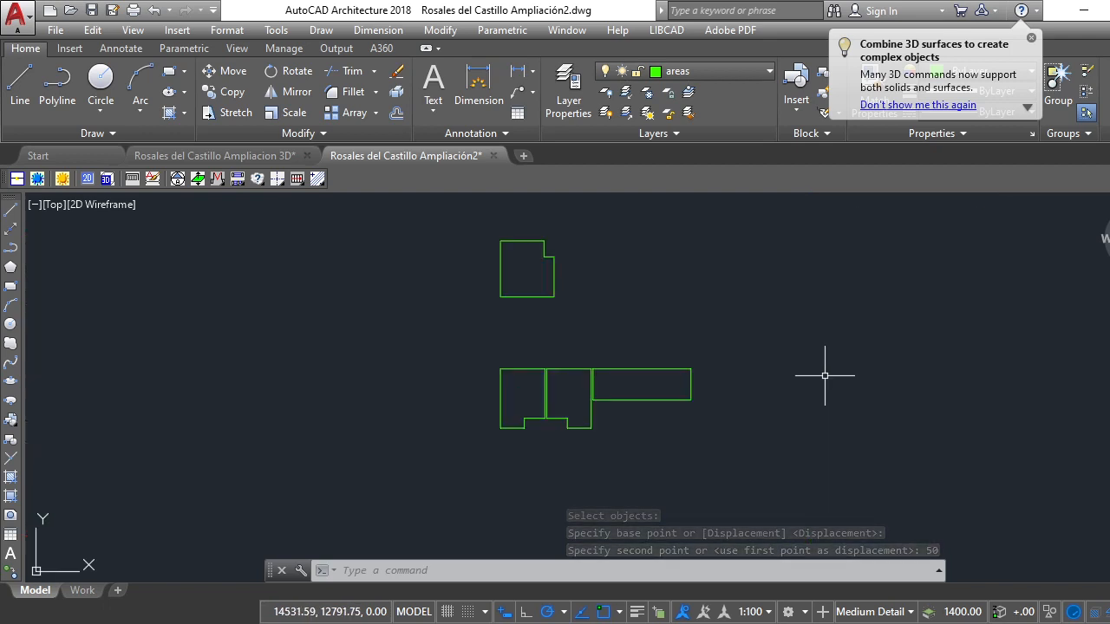
key(ctrl+z)
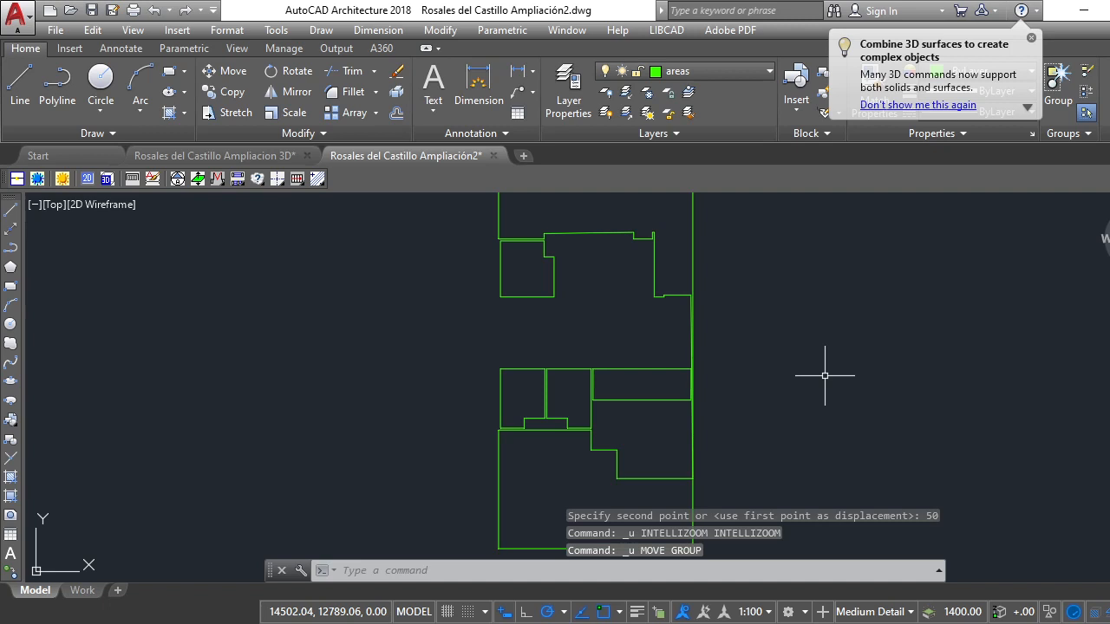
scroll(772, 407, down, 4)
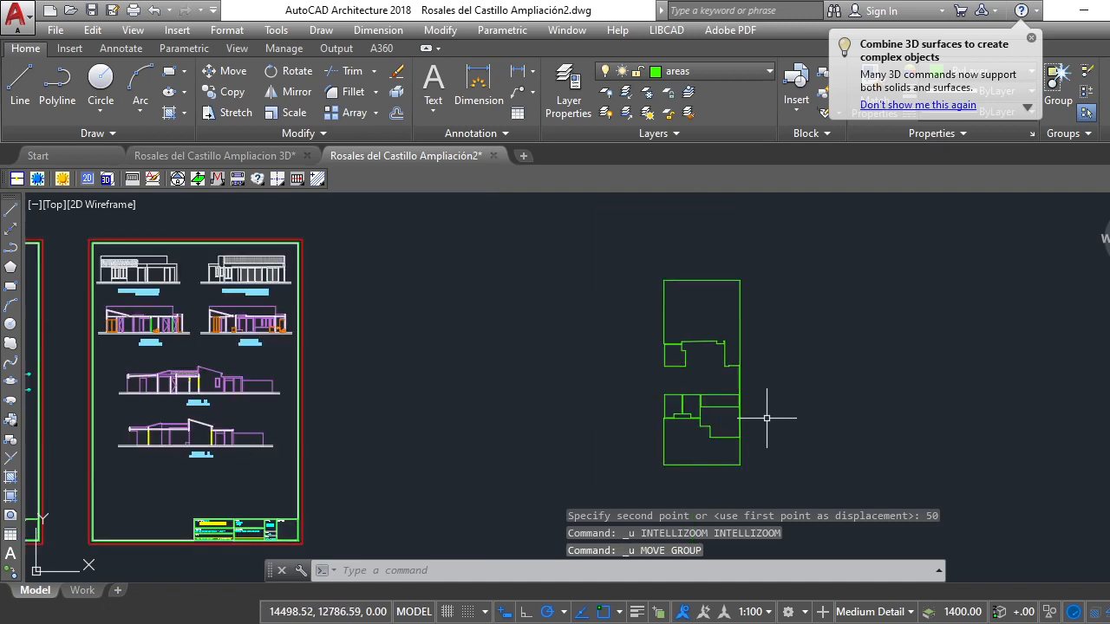
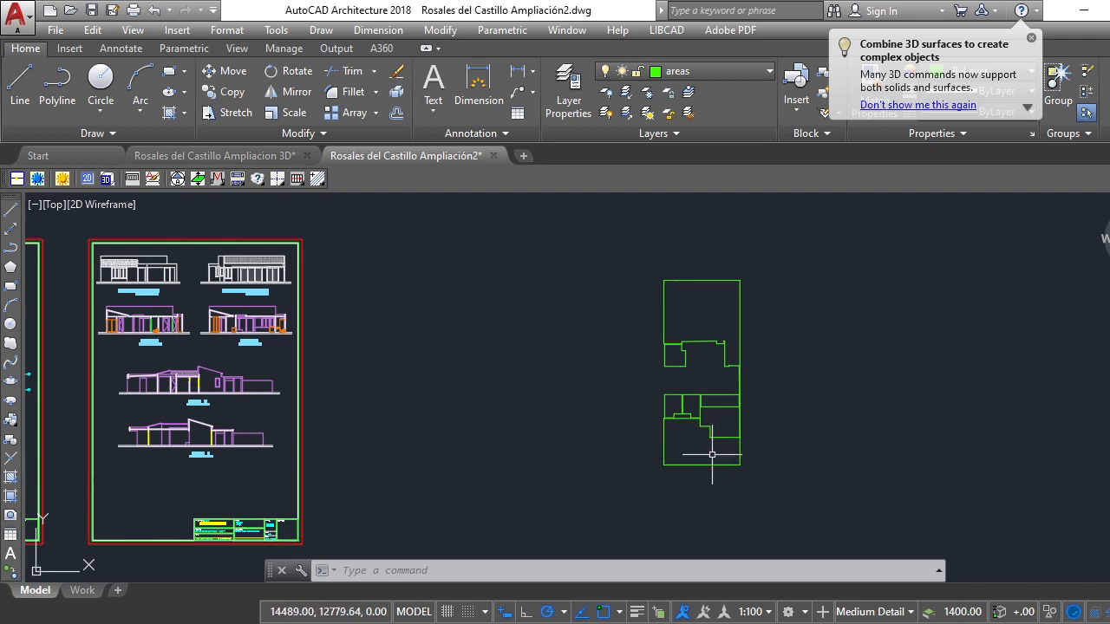
Switch the model view to SW Isometric, with the copied lot and room regions in sight
click(54, 206)
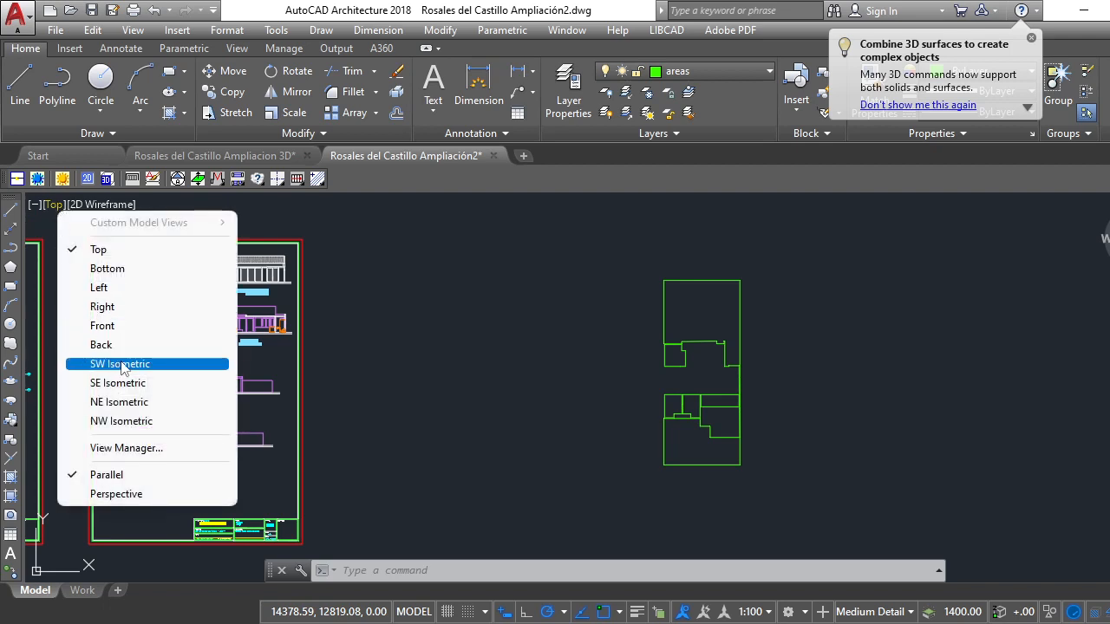
click(96, 364)
scroll(694, 390, down, 5)
scroll(759, 277, up, 8)
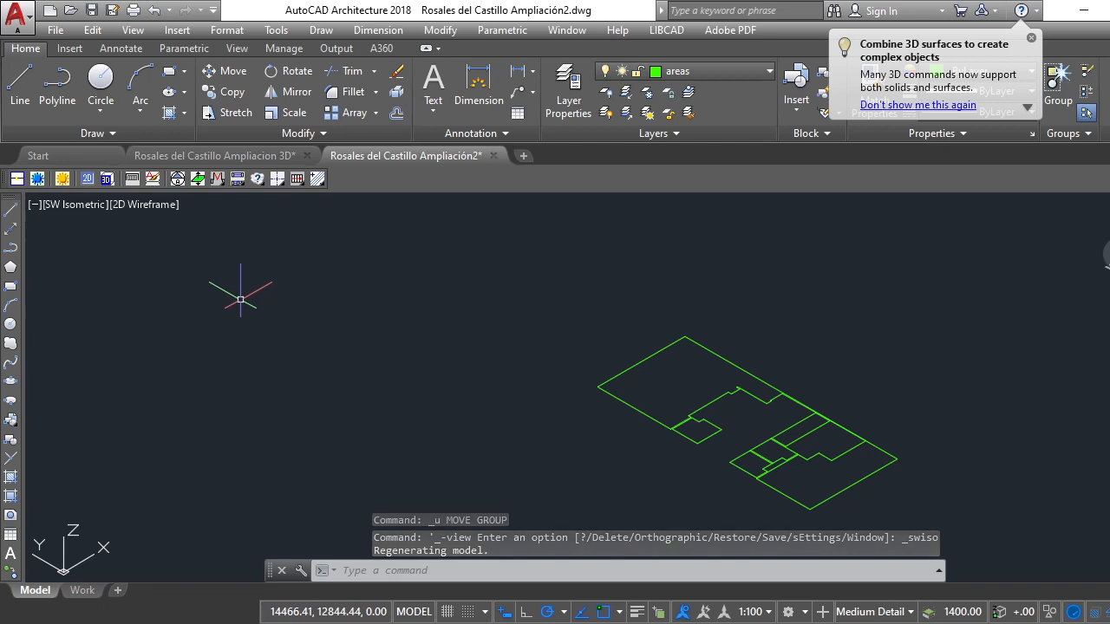
Extrude the copied lot region to a height of 0.4 units
text(EXT)
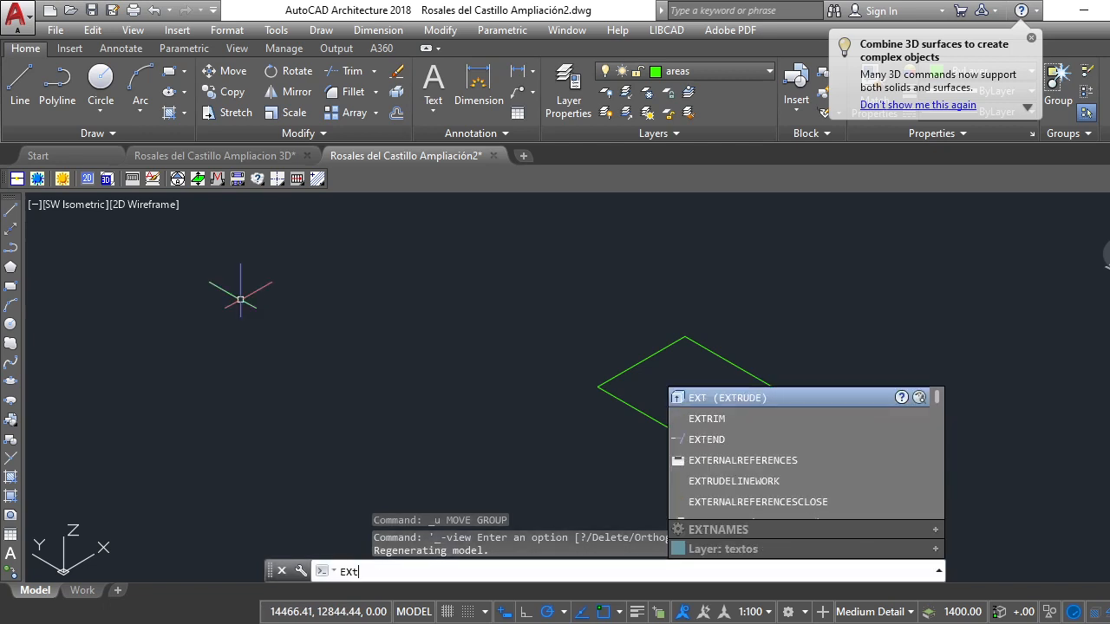
key(Return)
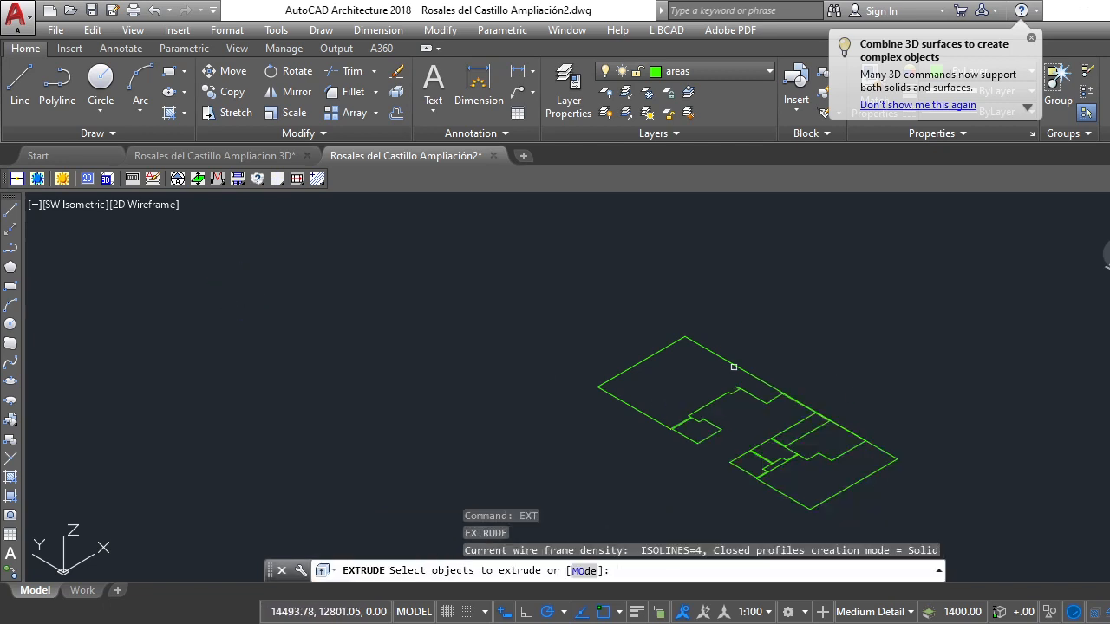
click(734, 365)
key(Return)
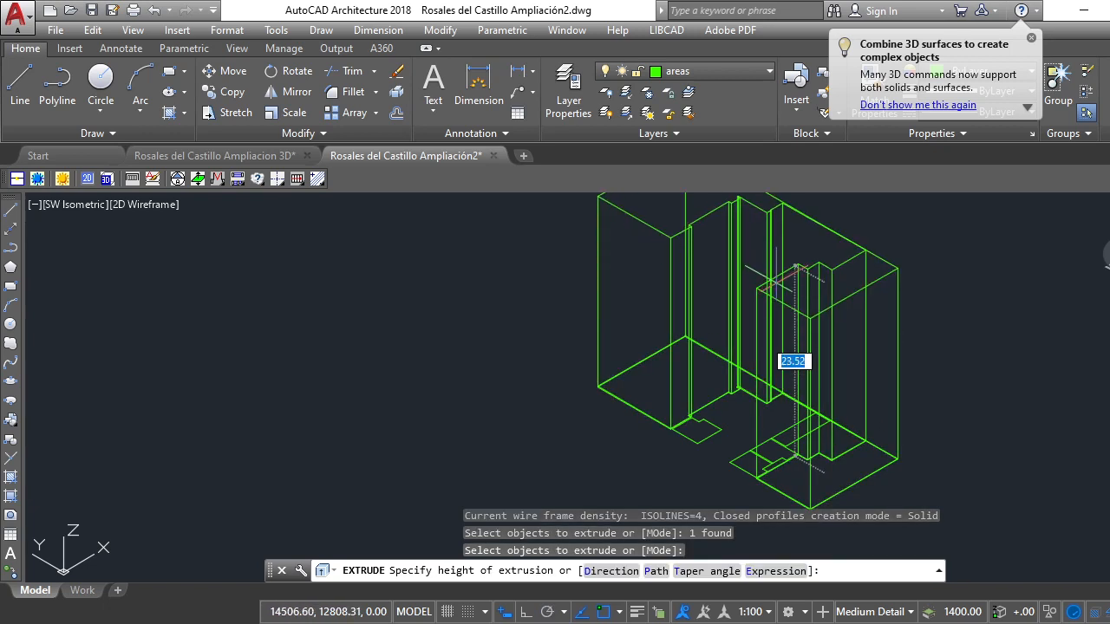
text(.4)
key(Return)
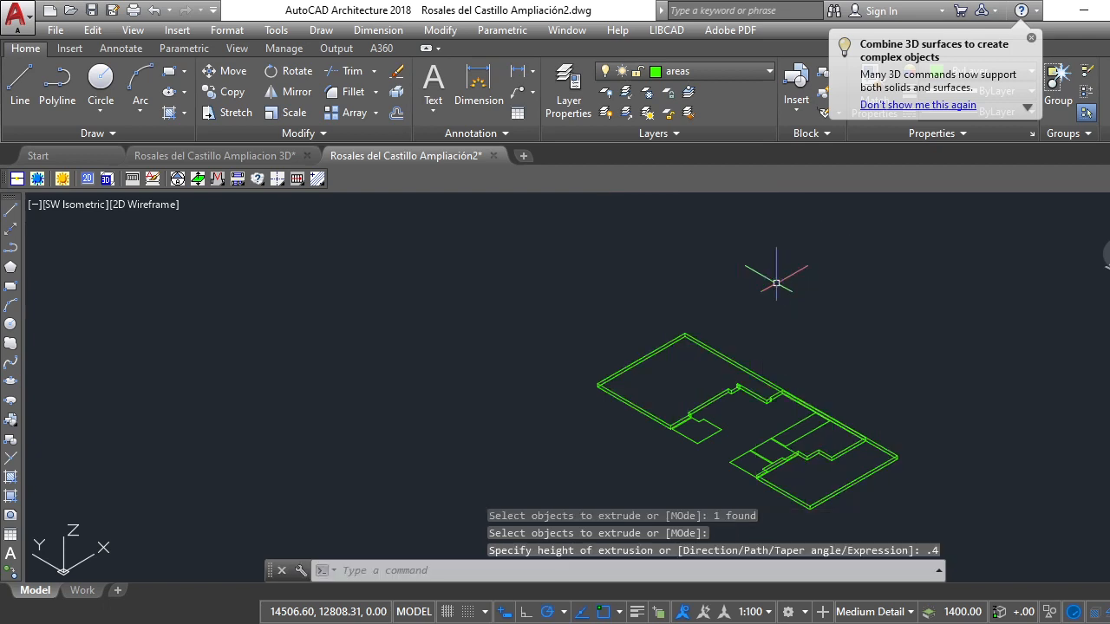
Examine the extruded lot region and the flat room outlines around it up close
scroll(788, 404, up, 3)
scroll(688, 347, down, 3)
scroll(686, 349, up, 1)
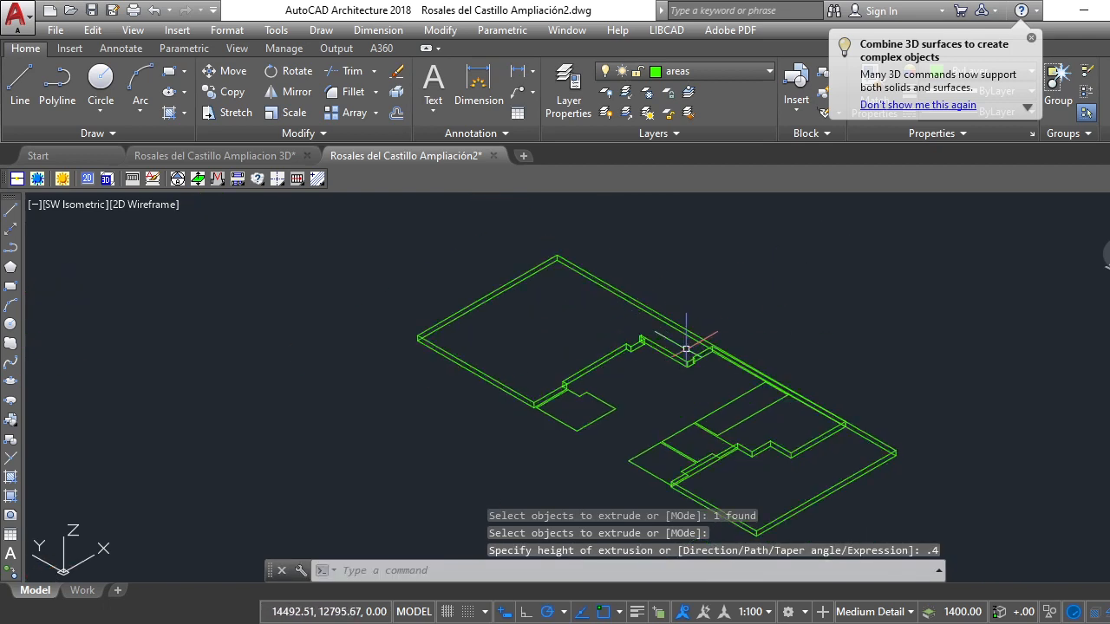
scroll(659, 340, up, 3)
scroll(619, 335, down, 1)
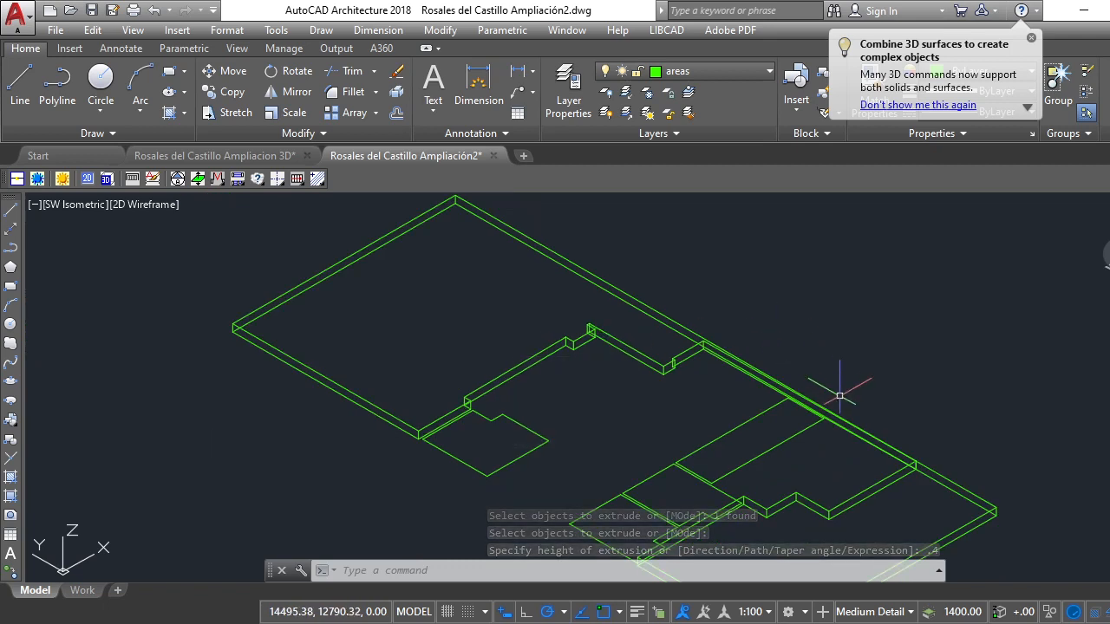
scroll(798, 354, down, 4)
scroll(855, 399, up, 5)
scroll(877, 430, down, 1)
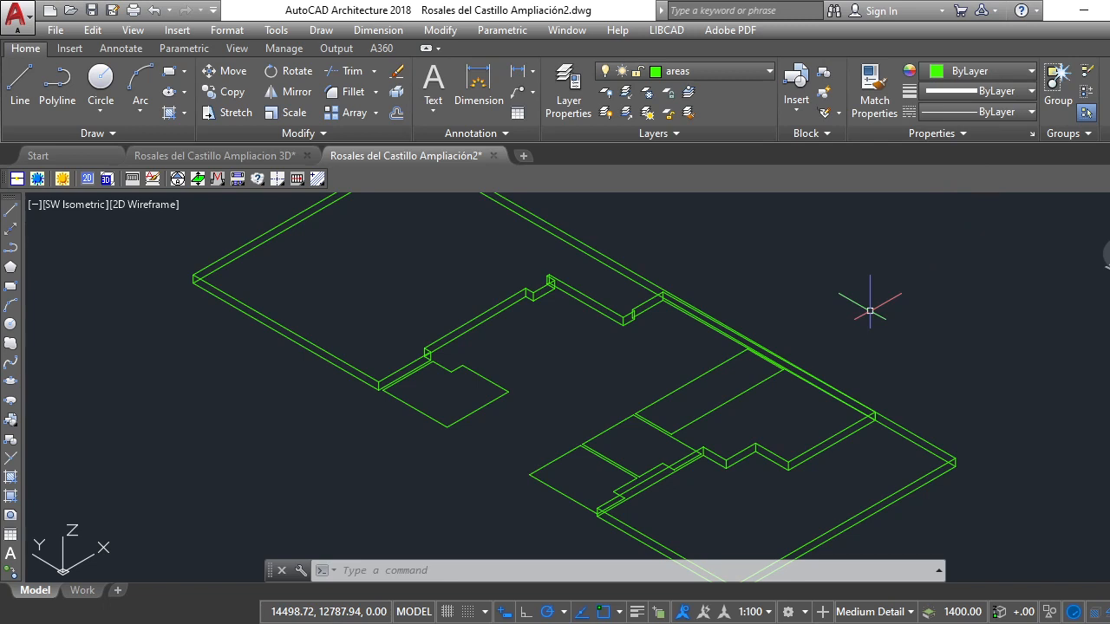
Calculate the mass properties of both solids extruded from the lot region with MASSPROP
text(MA)
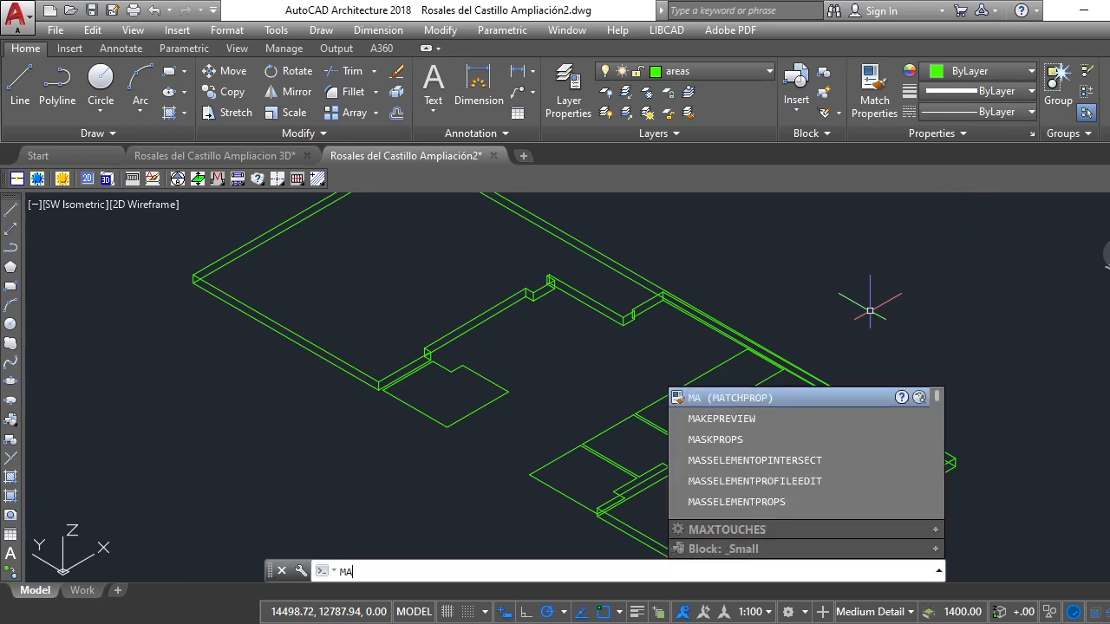
text(SS)
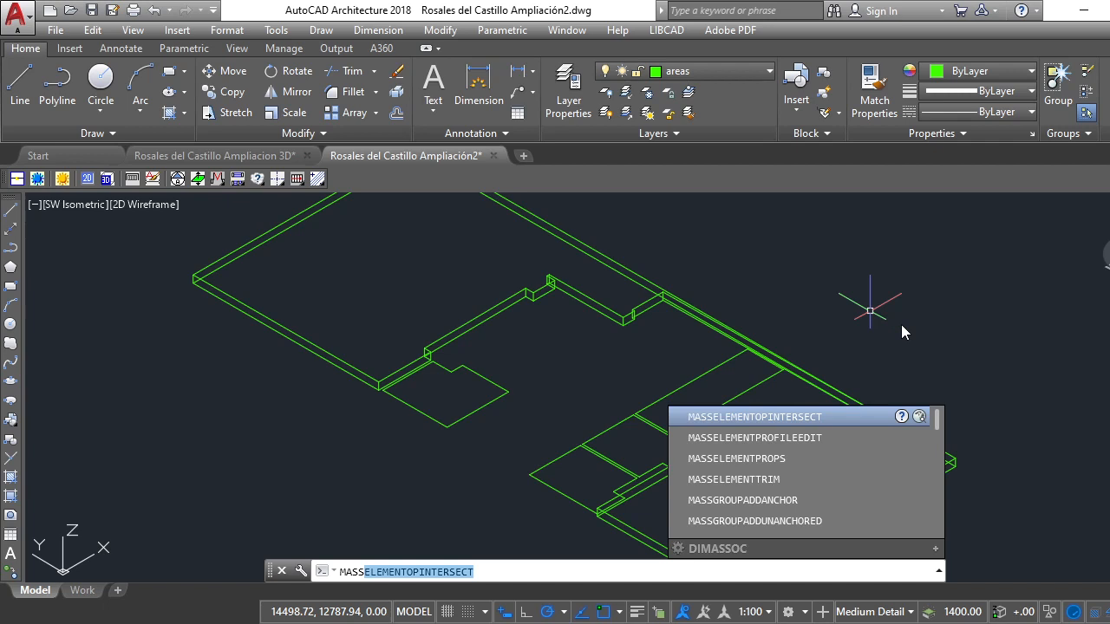
text(P)
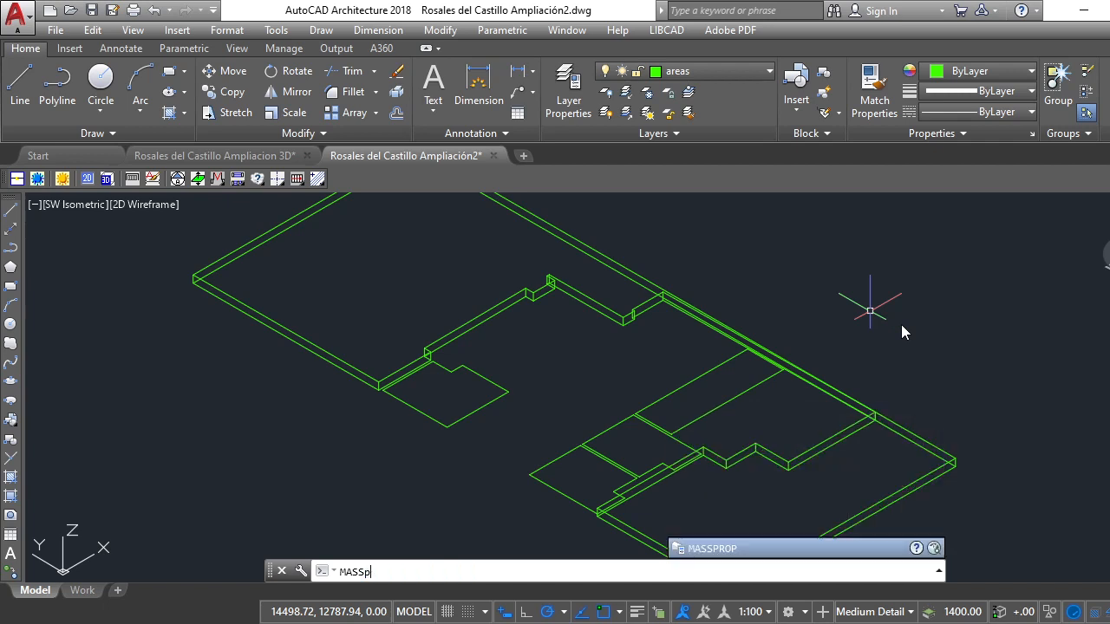
click(706, 552)
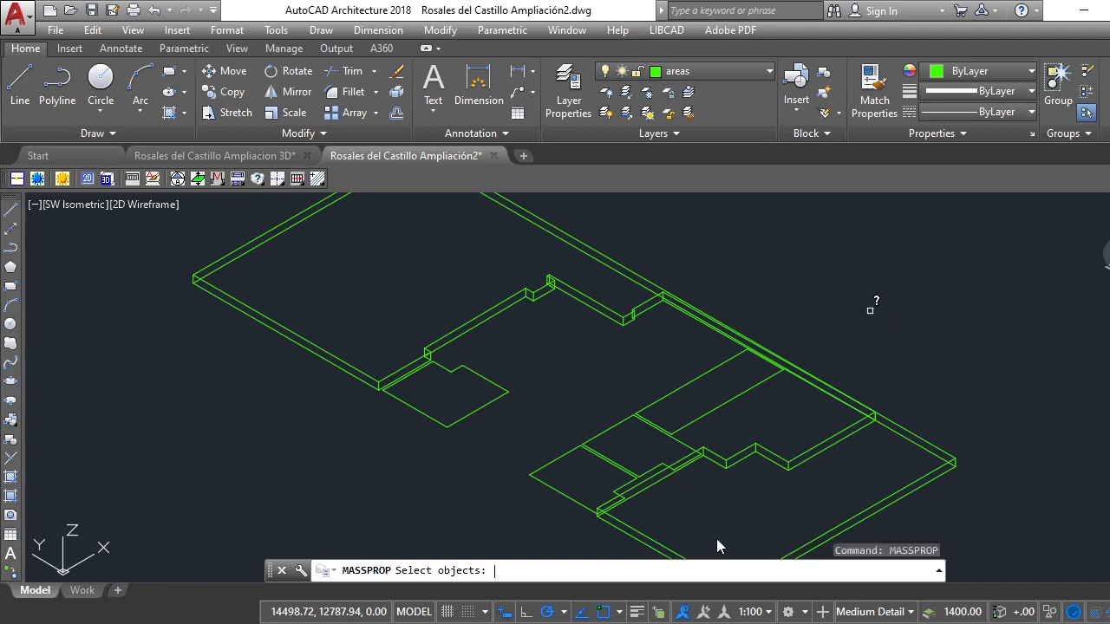
click(891, 421)
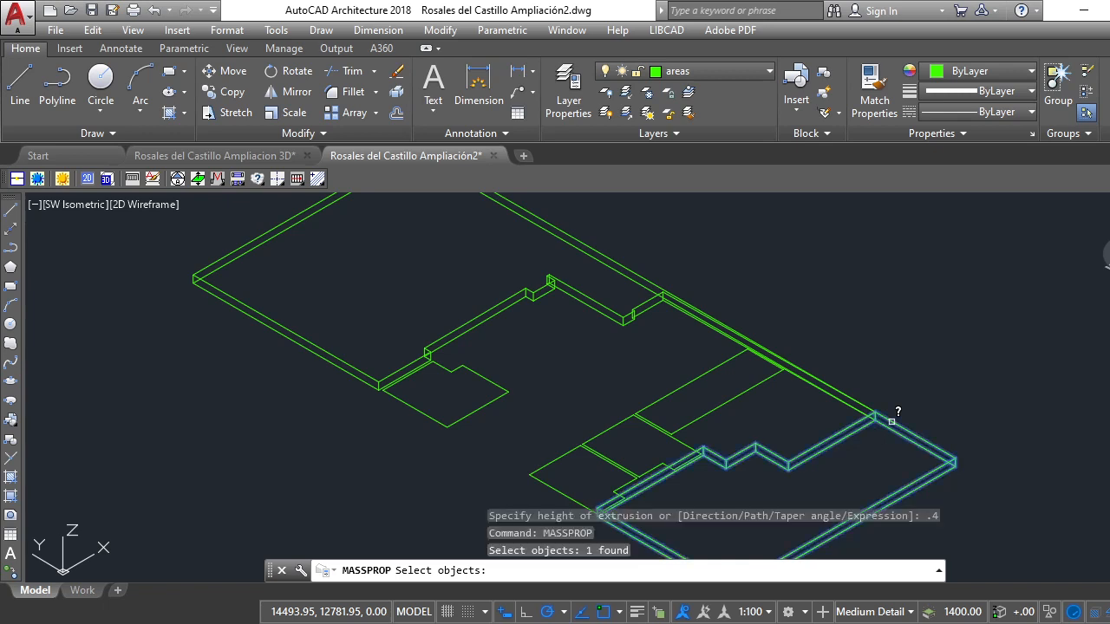
click(603, 253)
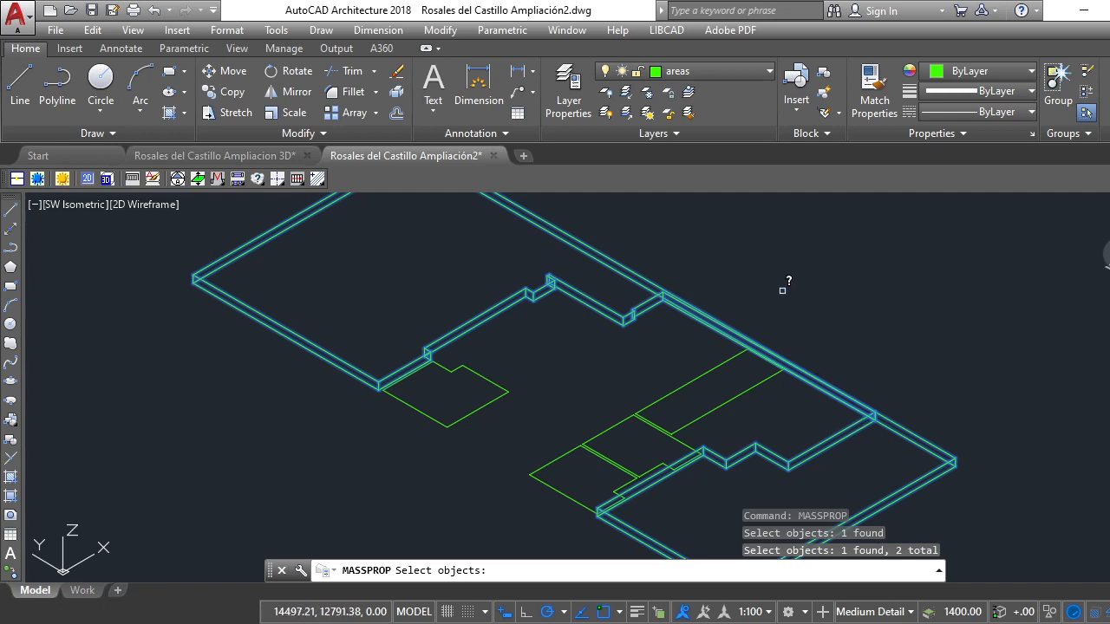
key(Return)
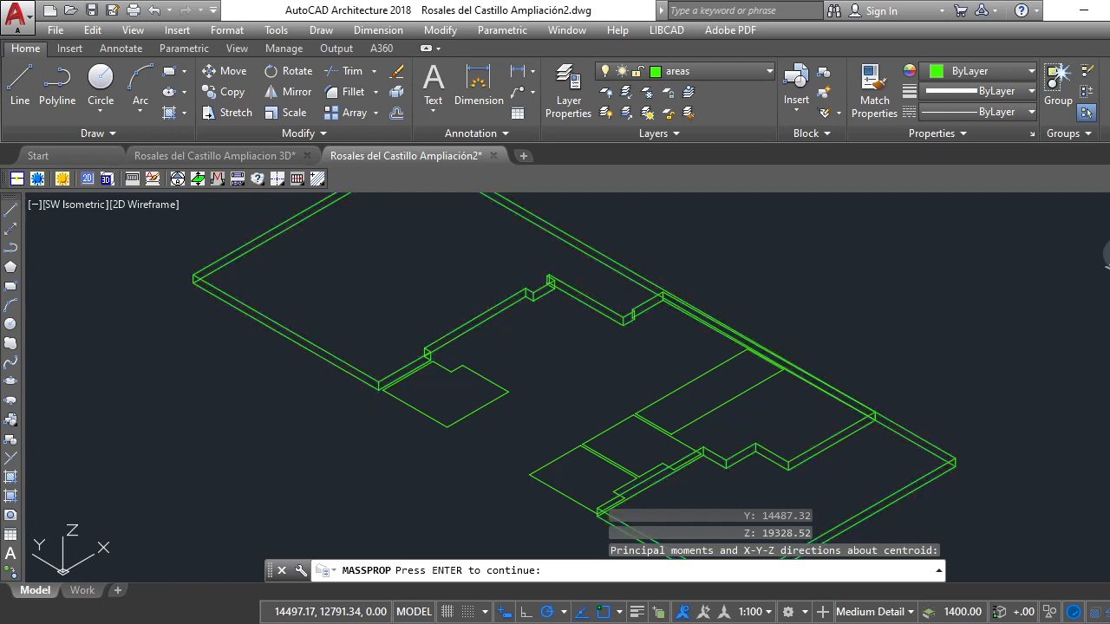
Try to switch back to the Top view while the mass properties analysis is still running
scroll(700, 279, down, 4)
scroll(703, 294, up, 4)
scroll(703, 294, down, 5)
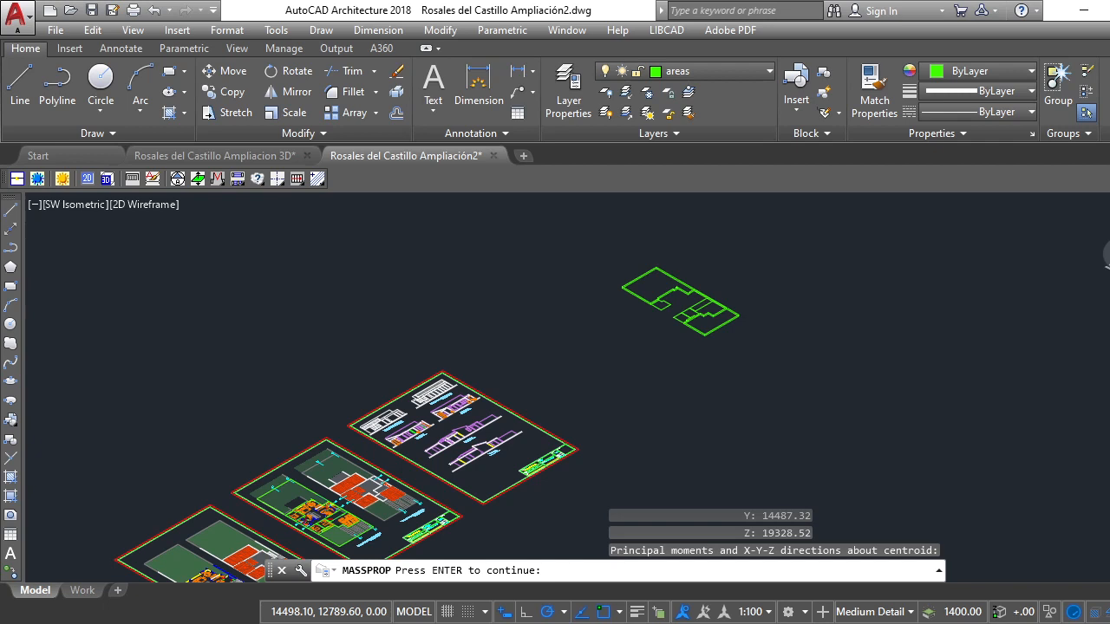
click(90, 204)
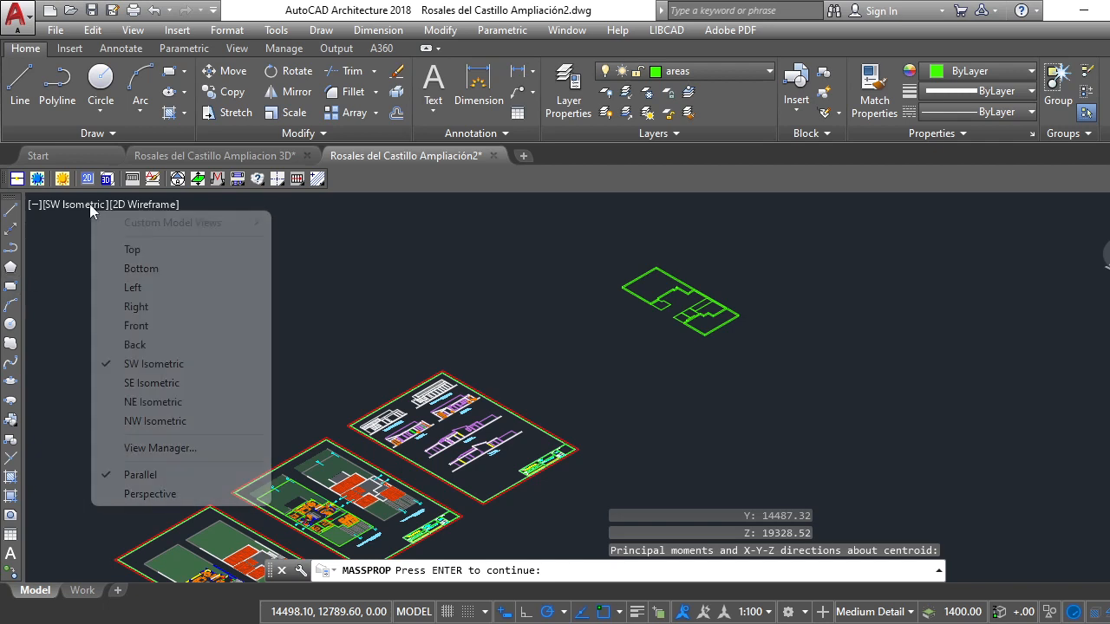
click(134, 251)
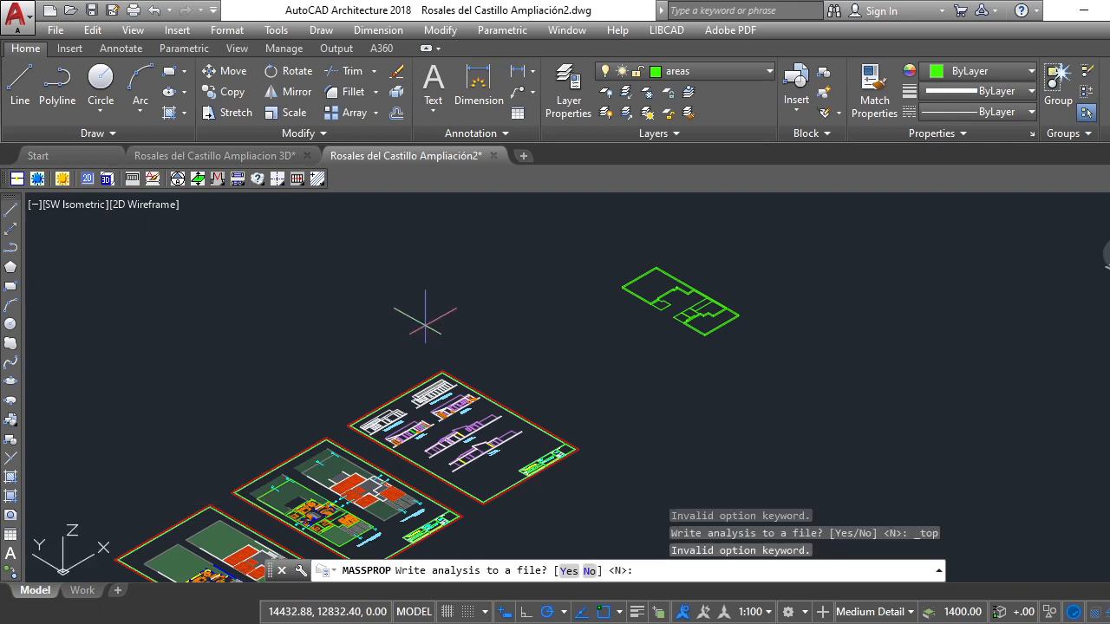
Leave the mass properties analysis without writing it to a file, with the first-floor plan sheet in view
scroll(438, 321, down, 3)
scroll(378, 401, up, 3)
scroll(379, 401, up, 4)
scroll(382, 373, down, 4)
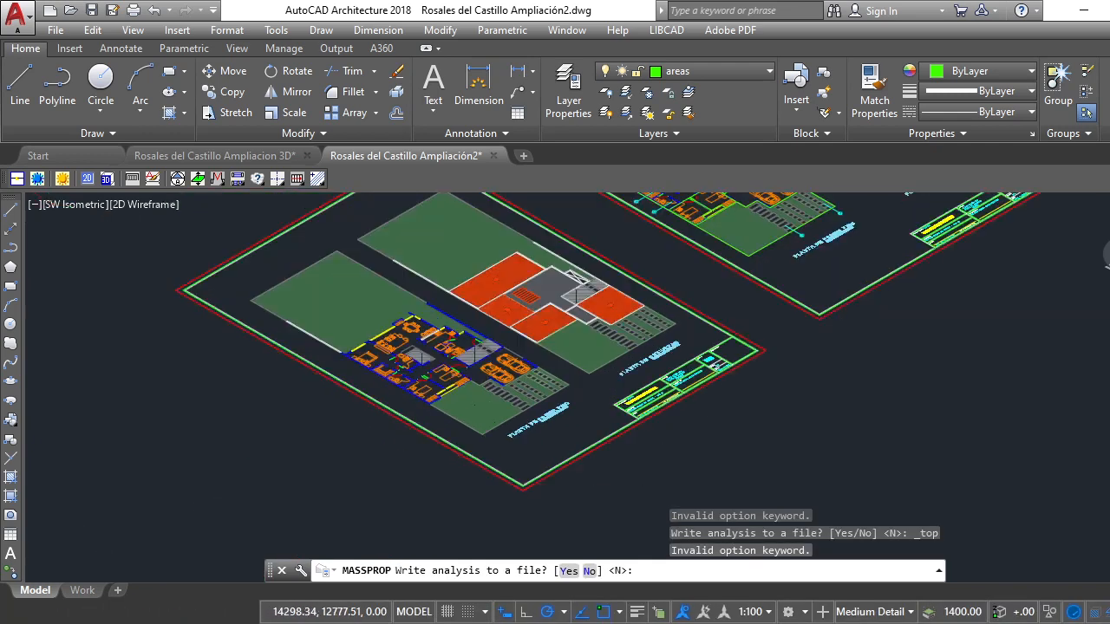
scroll(368, 377, up, 4)
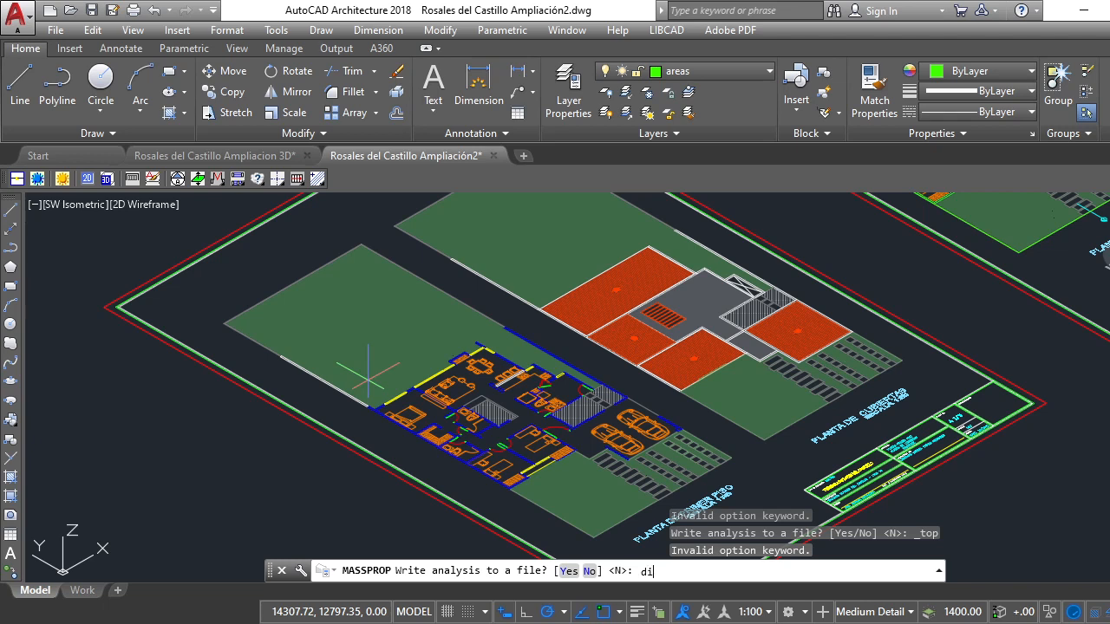
text(di)
key(Return)
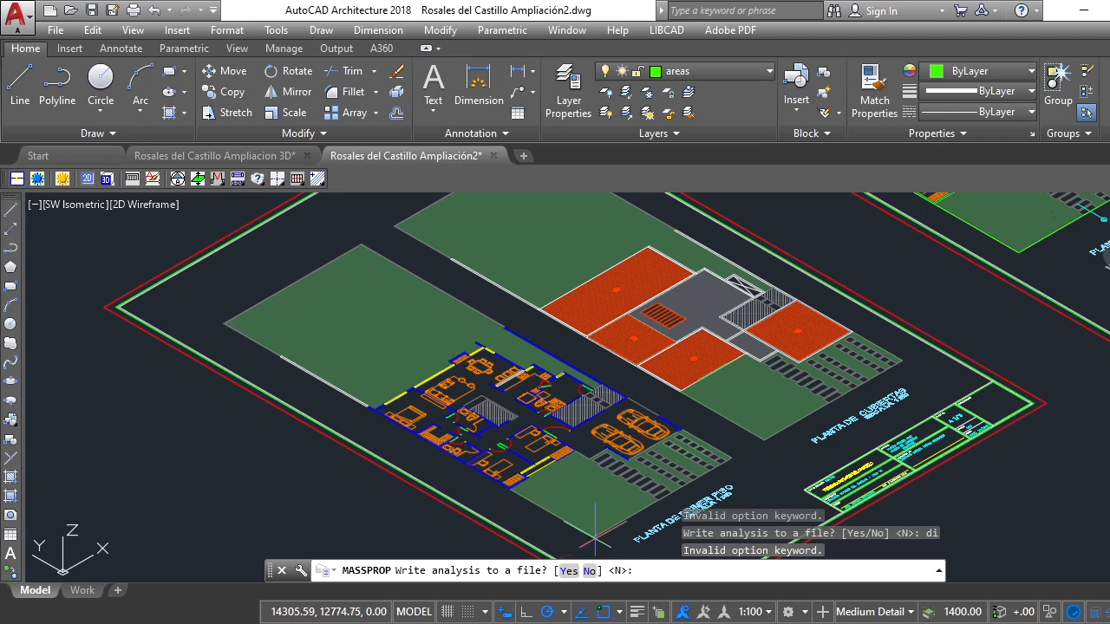
key(Escape)
key(Escape)
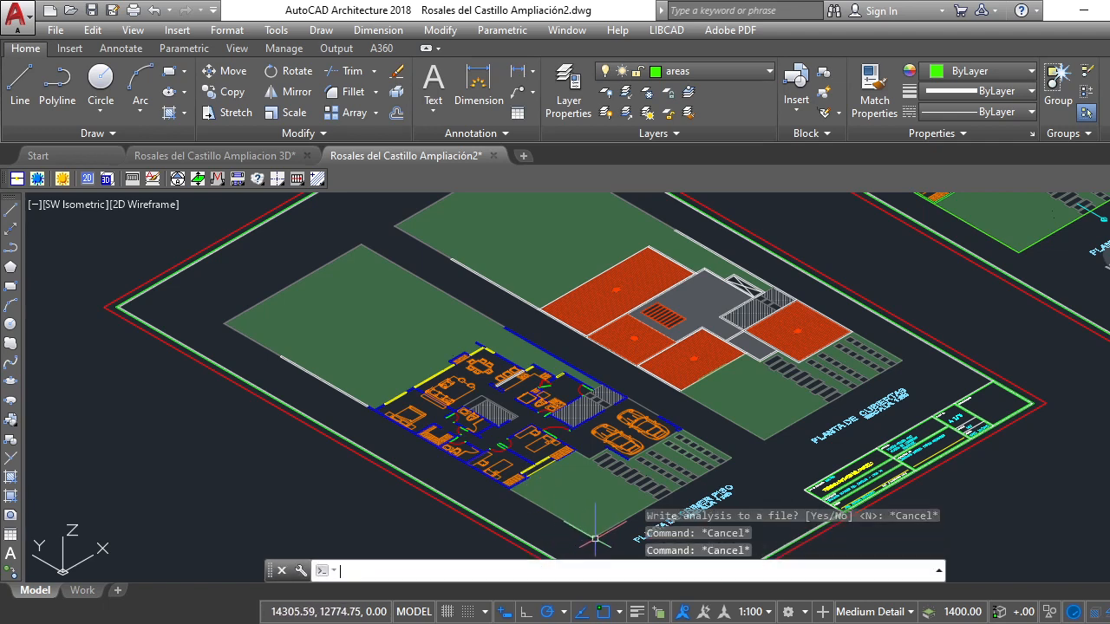
Measure the distance from the front corner of the first-floor plan's lot to the far end of its white side wall
key(Return)
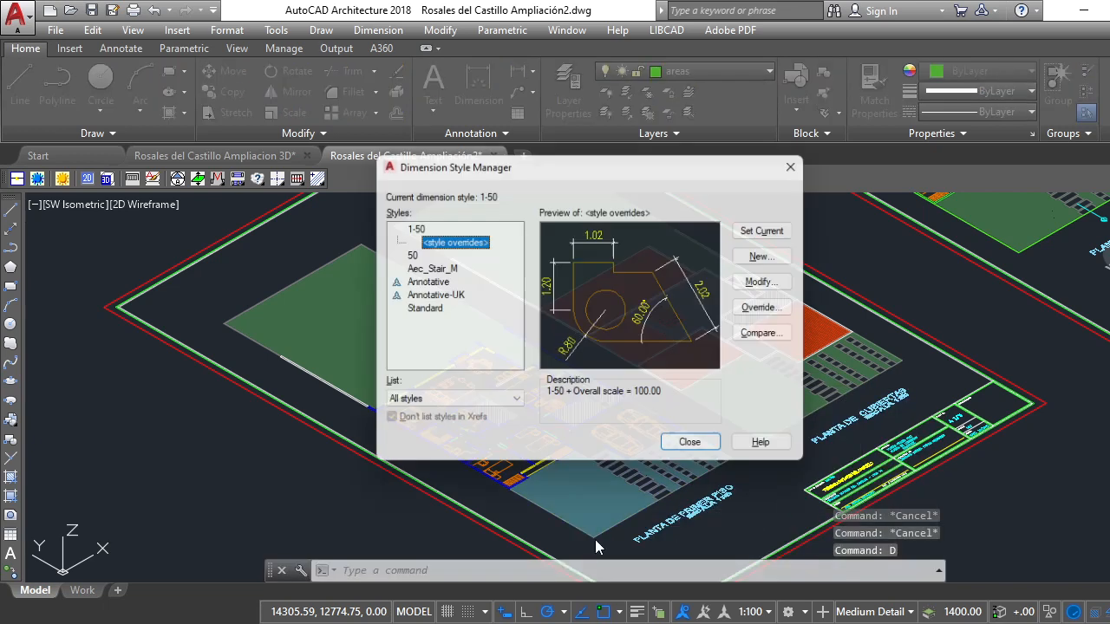
click(698, 451)
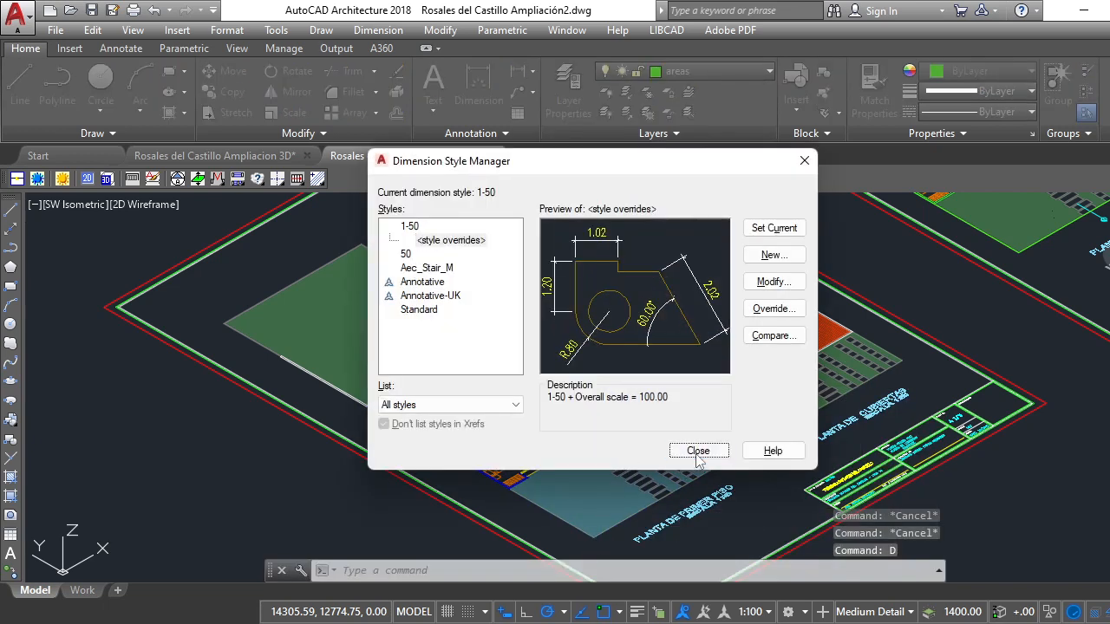
text(DI)
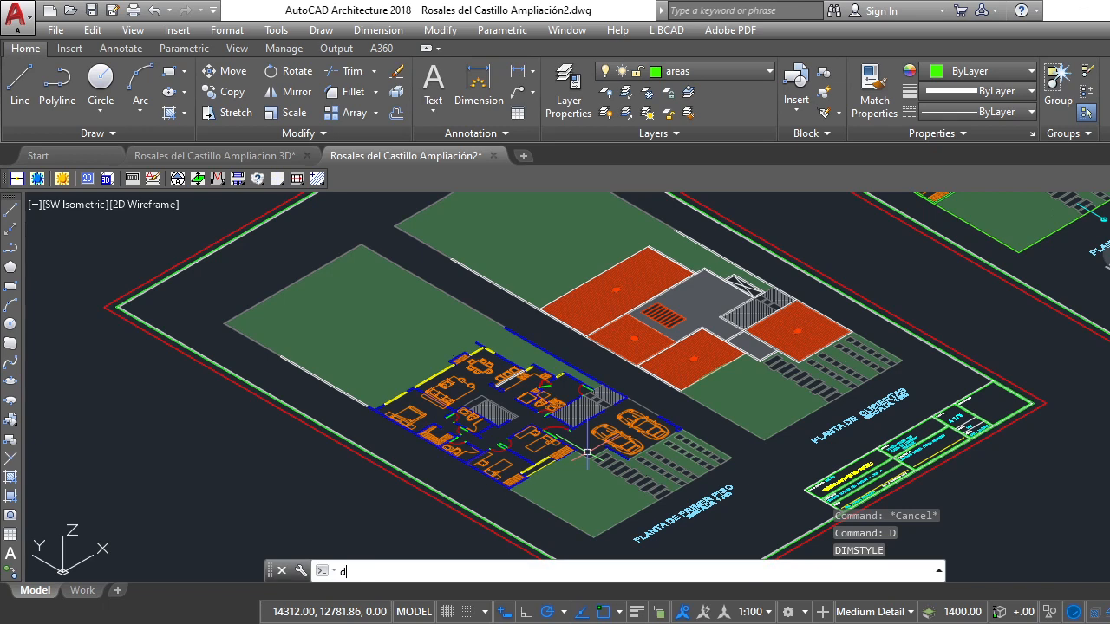
key(Return)
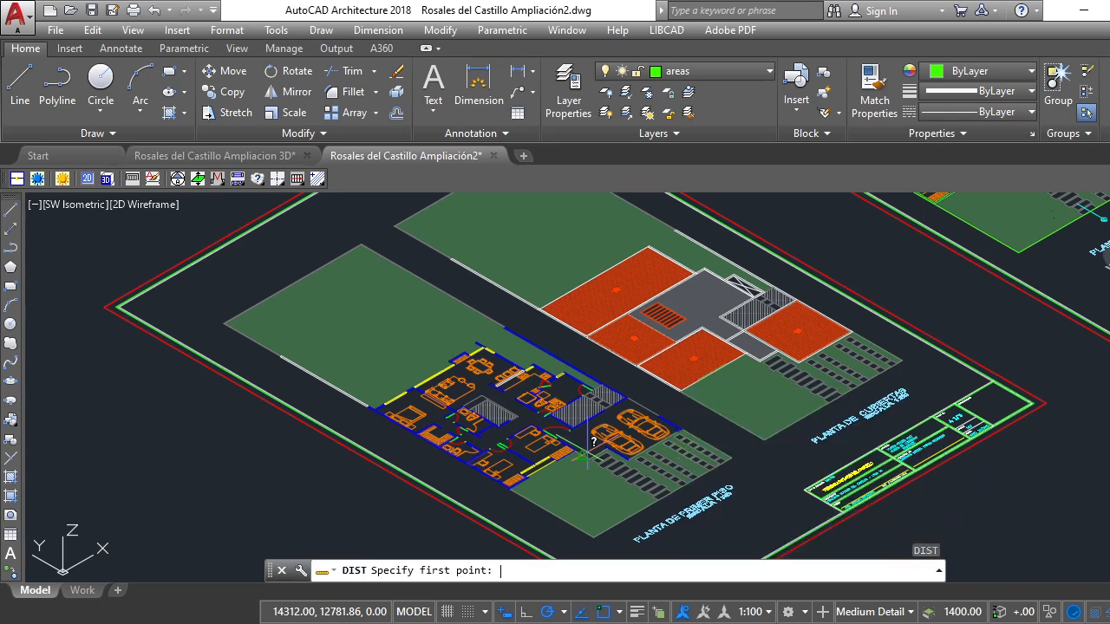
click(597, 540)
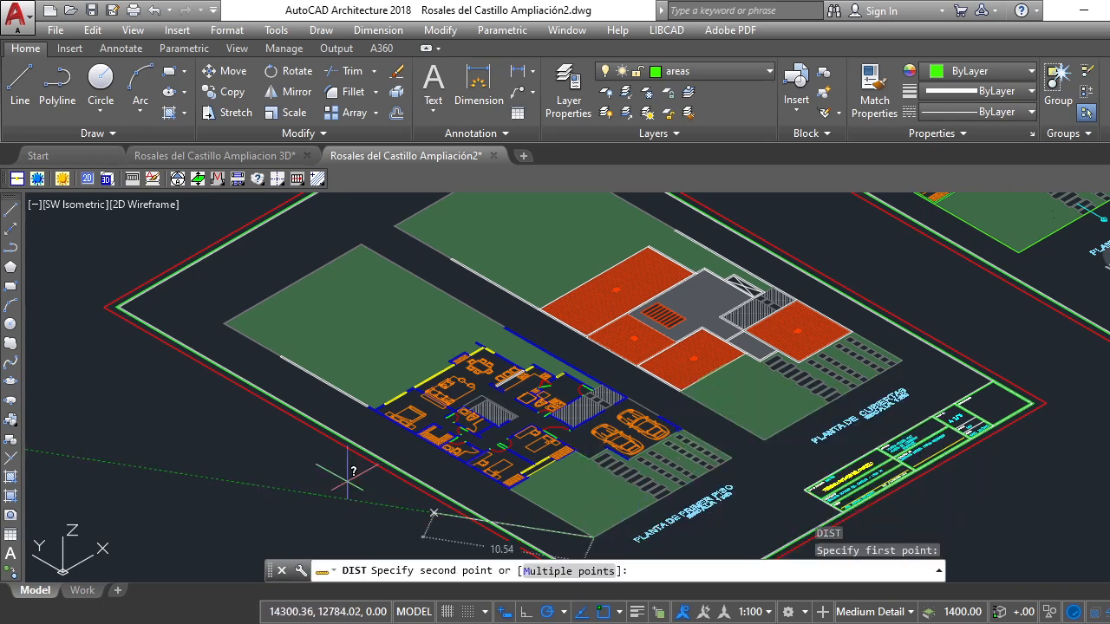
scroll(286, 349, up, 5)
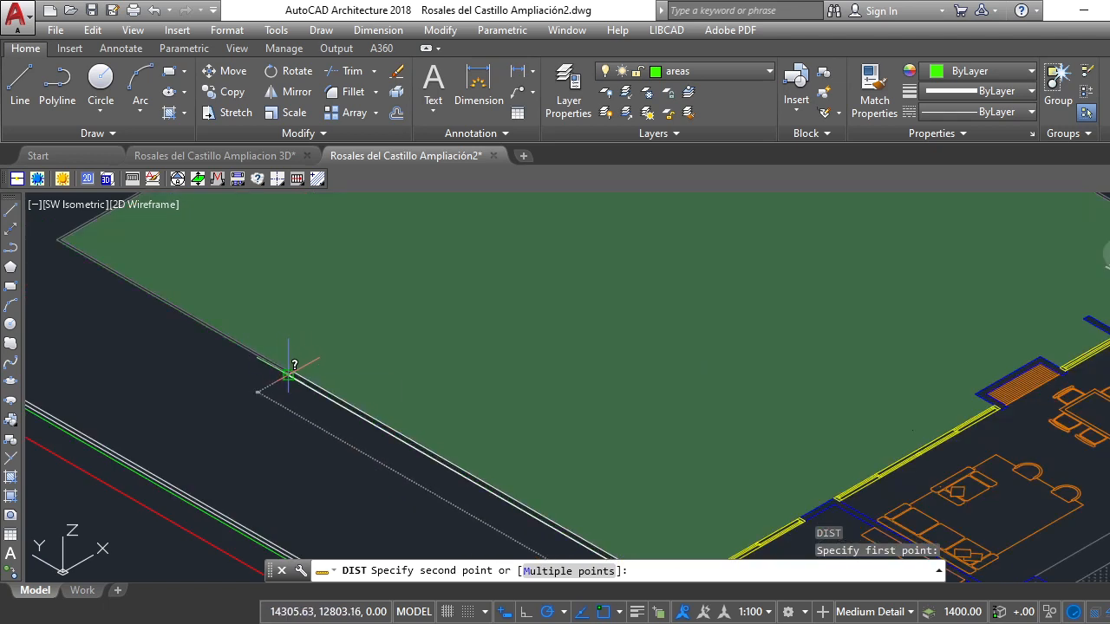
click(289, 375)
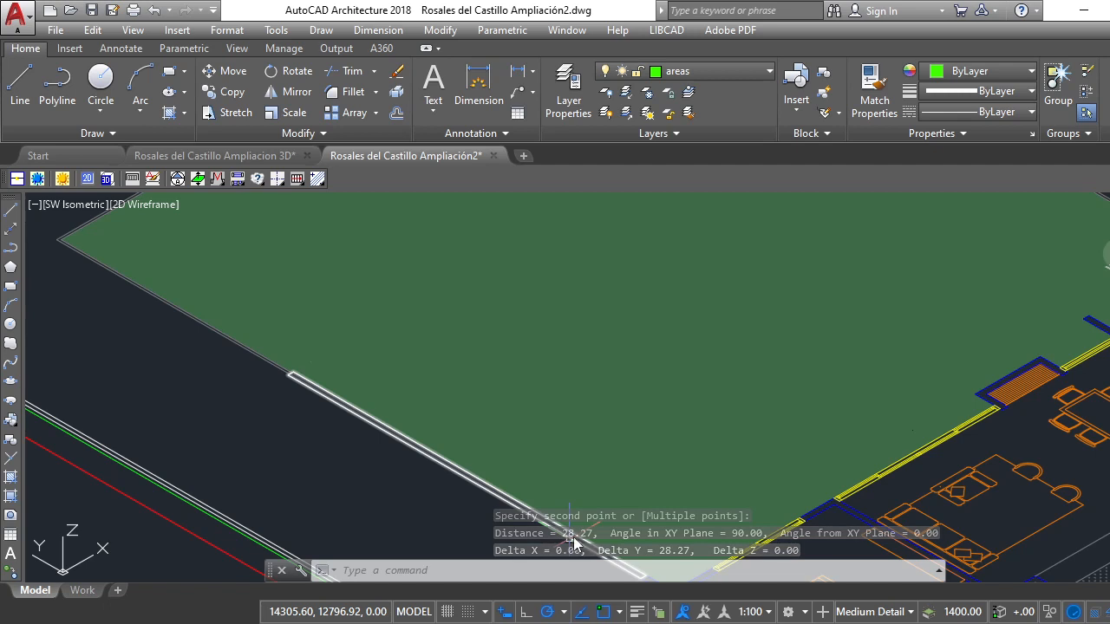
Draw a line along the side boundary of the first-floor plan's lot, from its front corner to its back corner
scroll(422, 450, down, 8)
scroll(373, 397, up, 4)
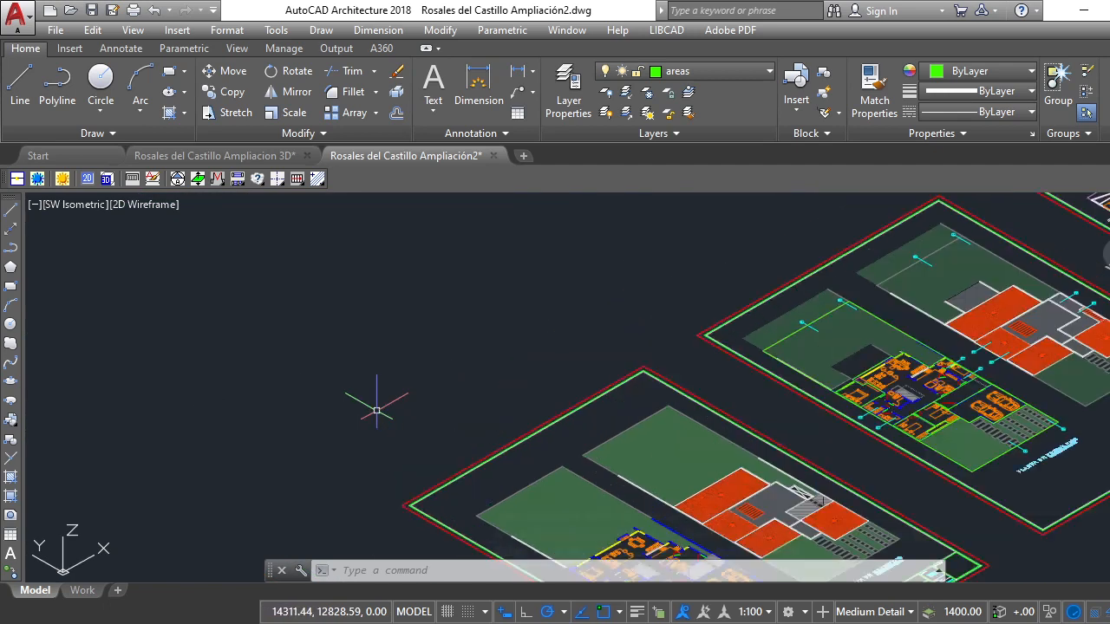
scroll(361, 389, down, 3)
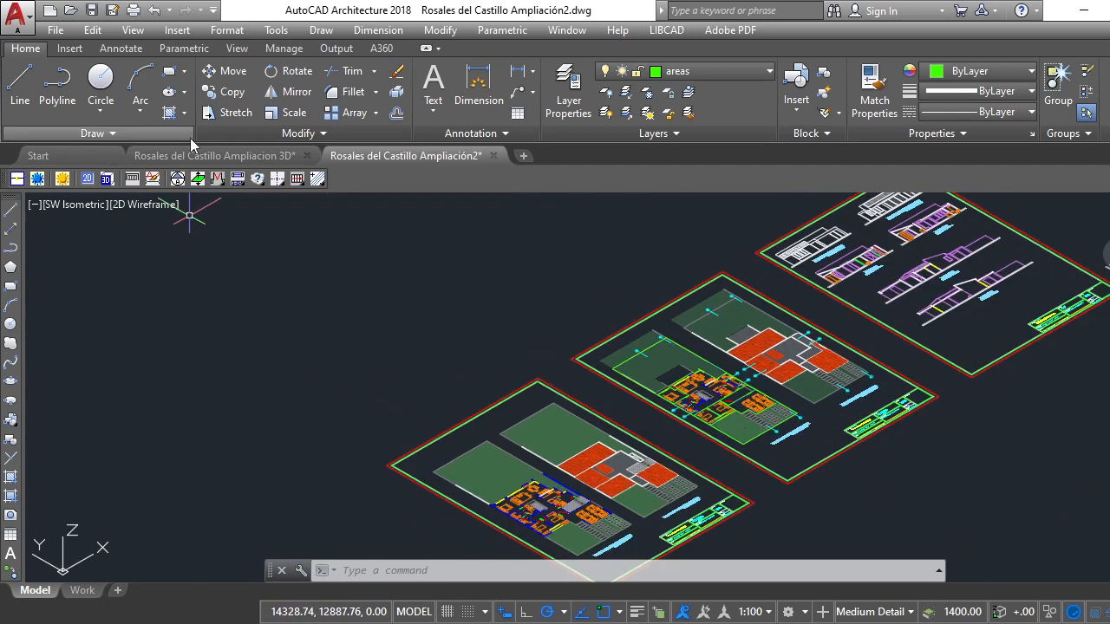
click(19, 82)
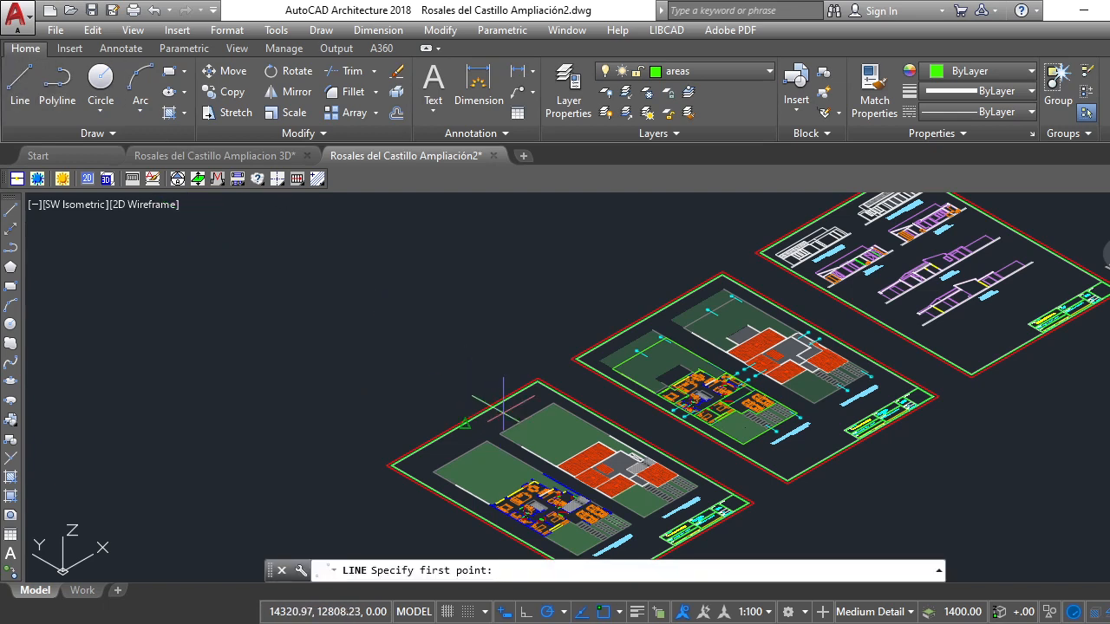
scroll(495, 385, down, 3)
scroll(529, 473, up, 6)
scroll(529, 472, down, 3)
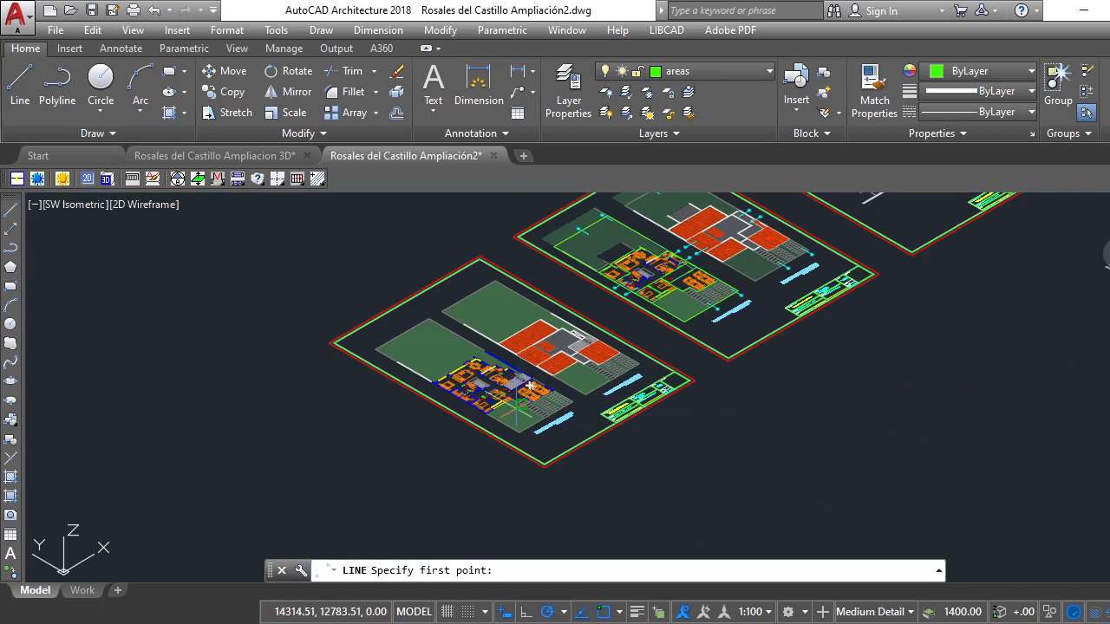
scroll(516, 443, up, 5)
click(540, 347)
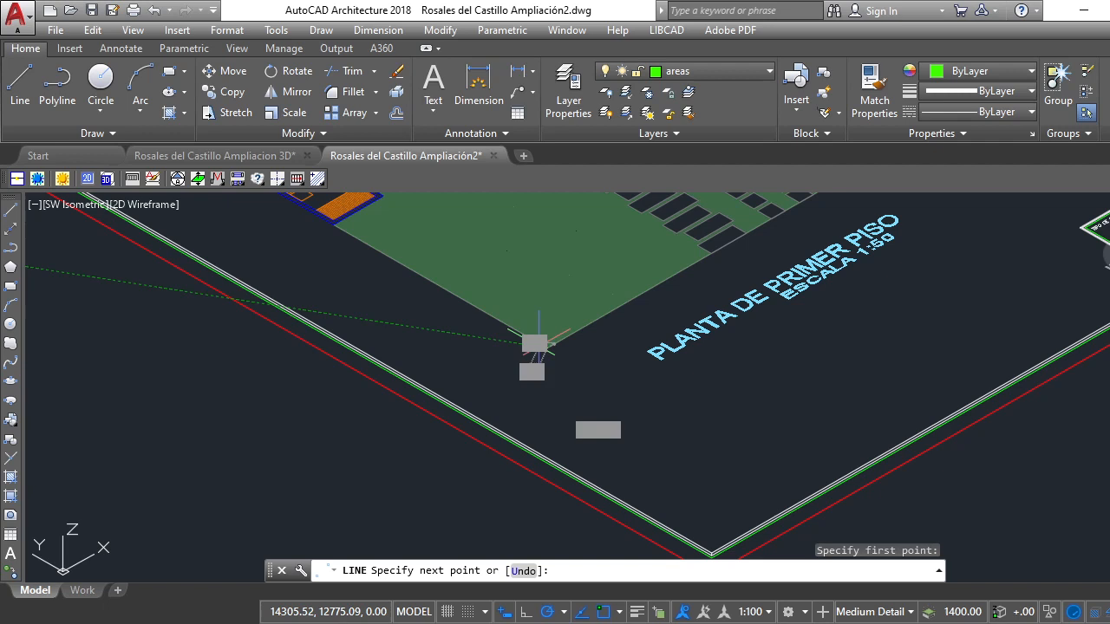
scroll(525, 373, down, 3)
scroll(503, 399, up, 5)
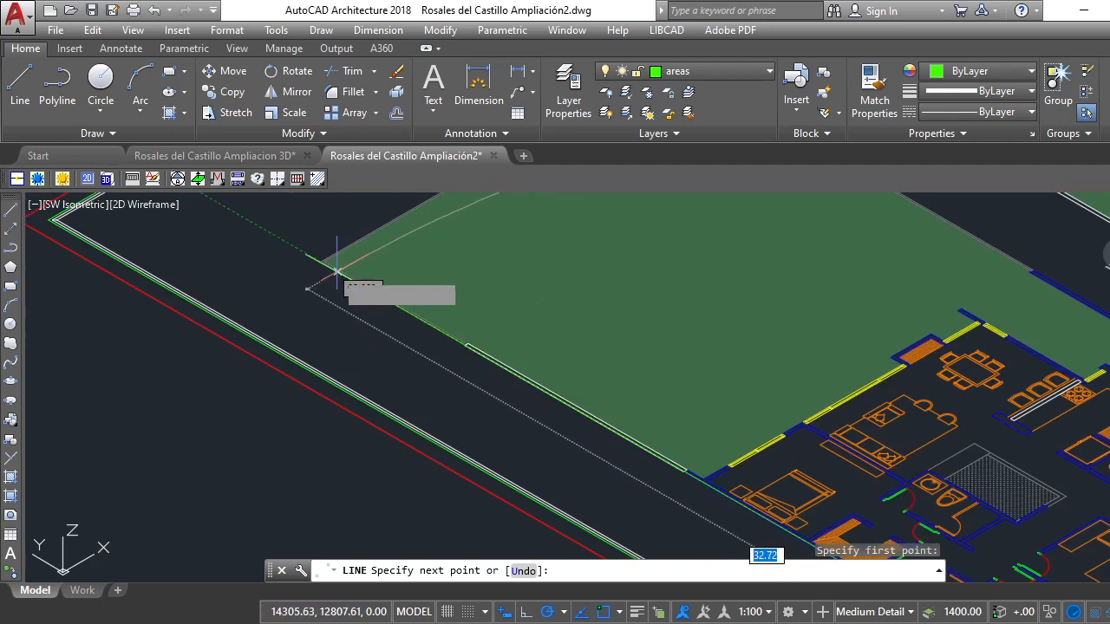
scroll(327, 250, up, 2)
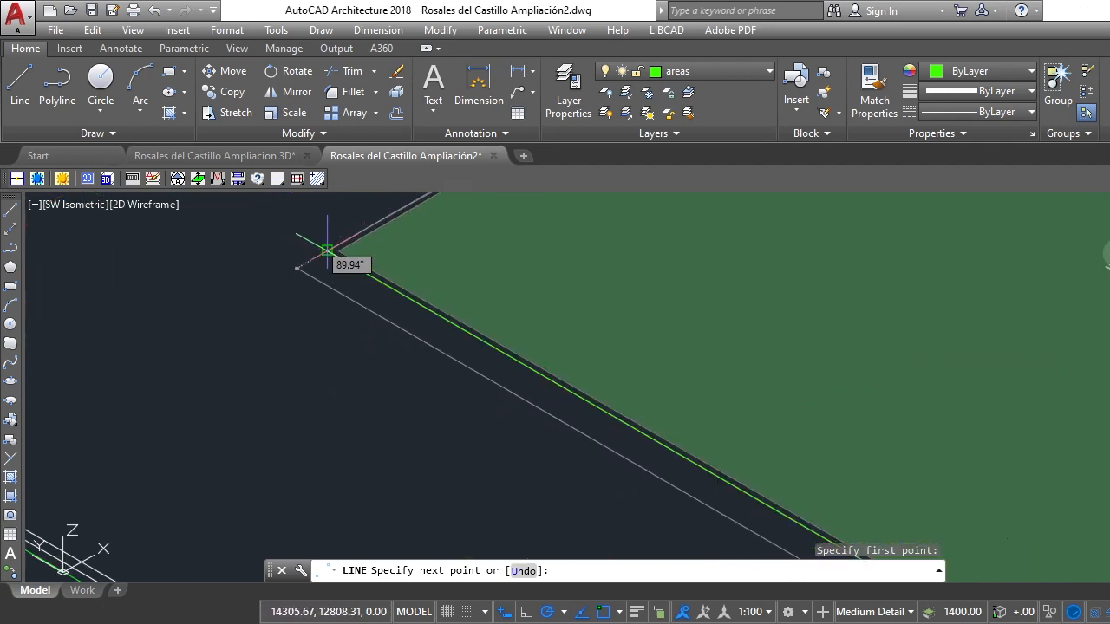
scroll(299, 278, down, 2)
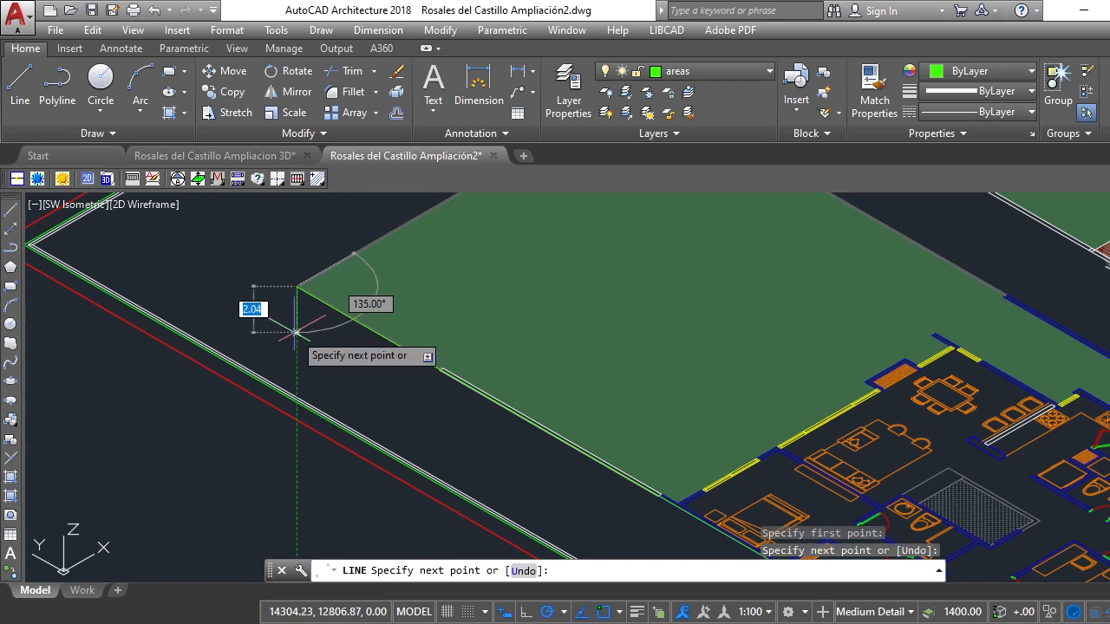
key(Escape)
key(Escape)
key(Escape)
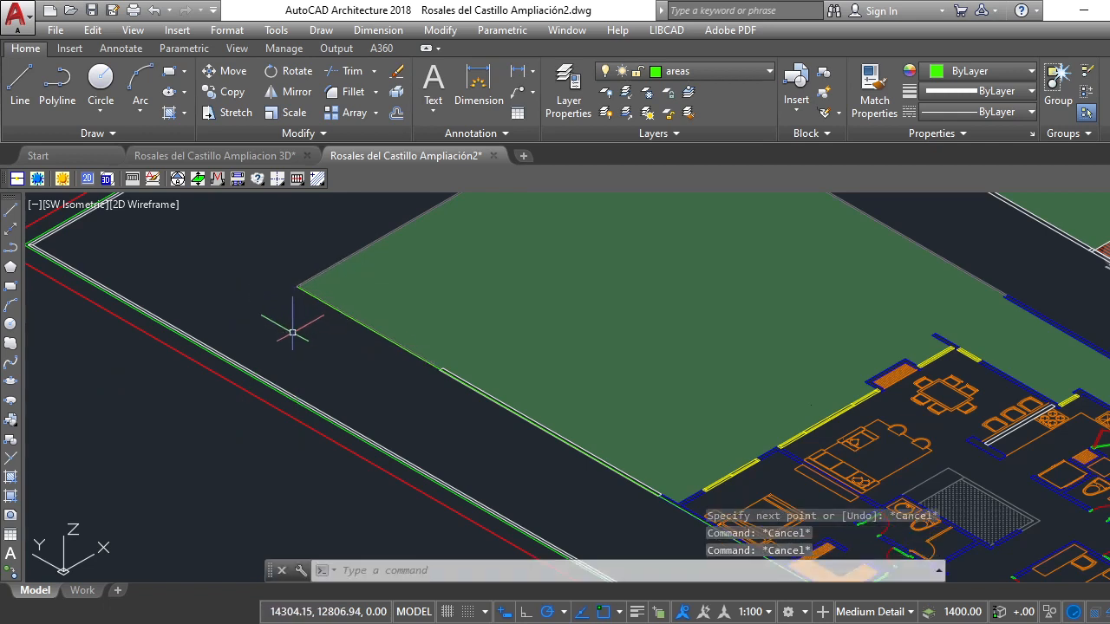
List the properties of the line drawn along the first-floor lot's side boundary to read its length
text(li)
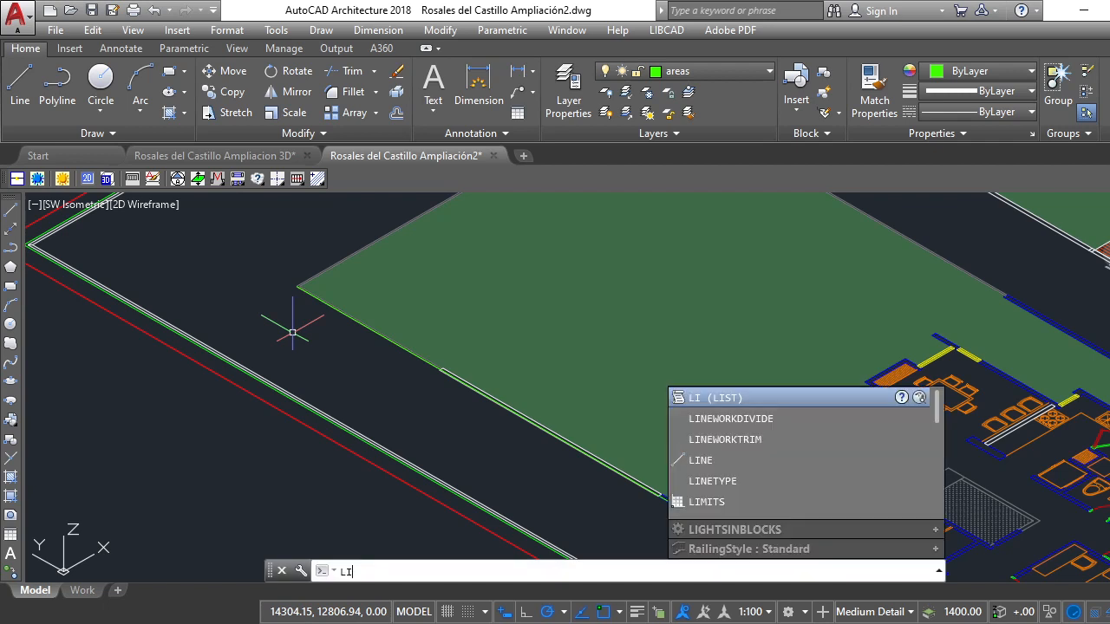
key(Return)
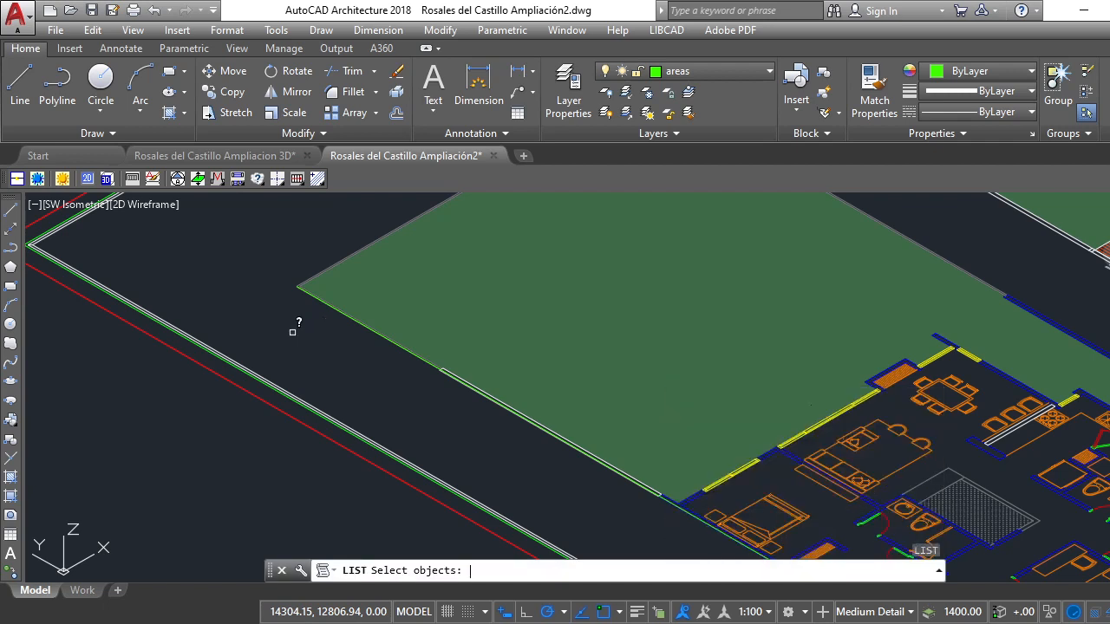
click(367, 321)
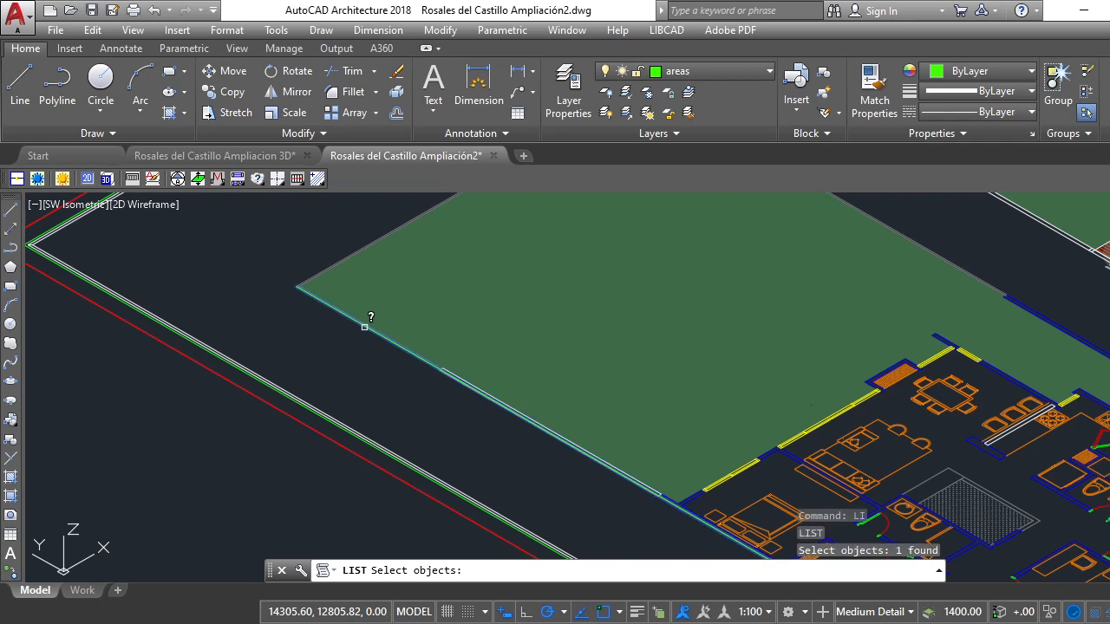
key(Return)
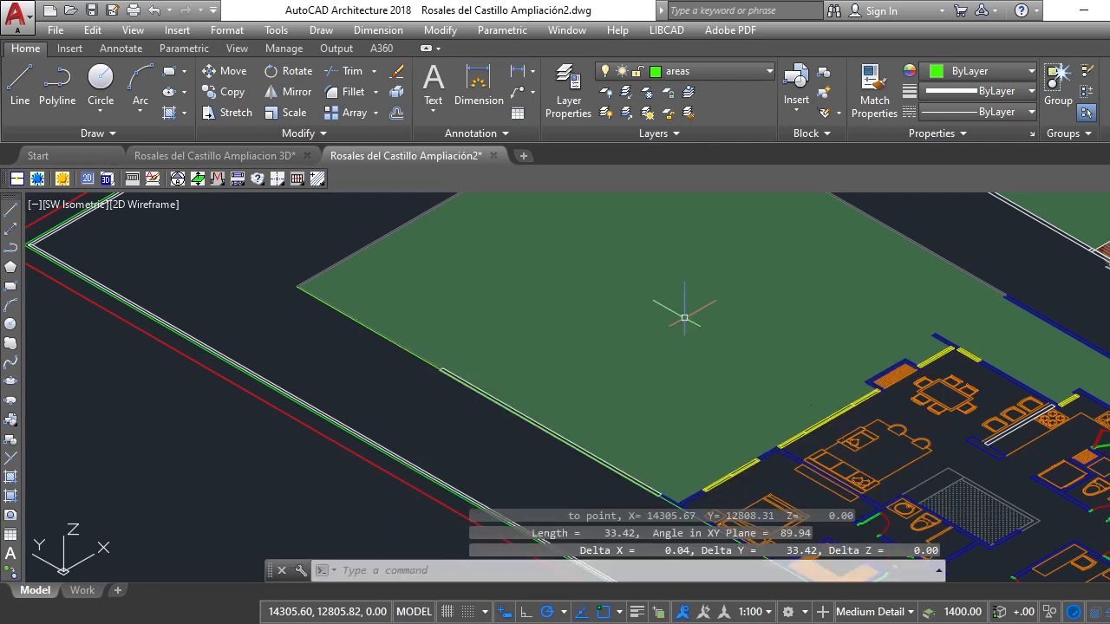
Examine the first-floor plan's walls and rooms, including the service area, entrance and garage, and check the SUMA LINEAS tool
scroll(483, 427, down, 5)
scroll(484, 427, up, 7)
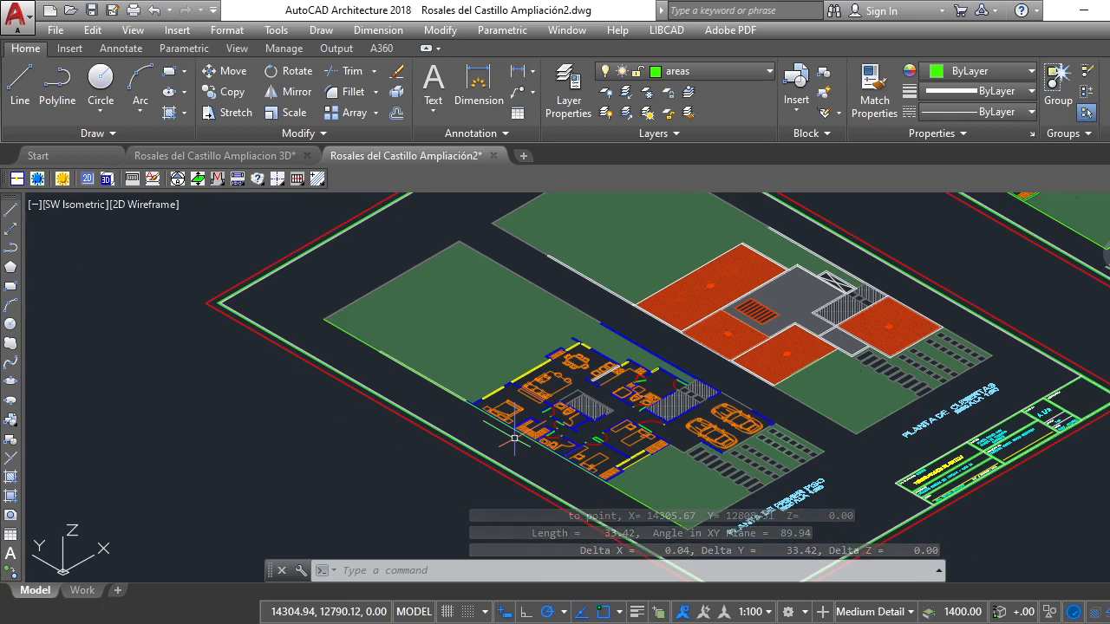
scroll(515, 439, down, 3)
scroll(514, 438, up, 5)
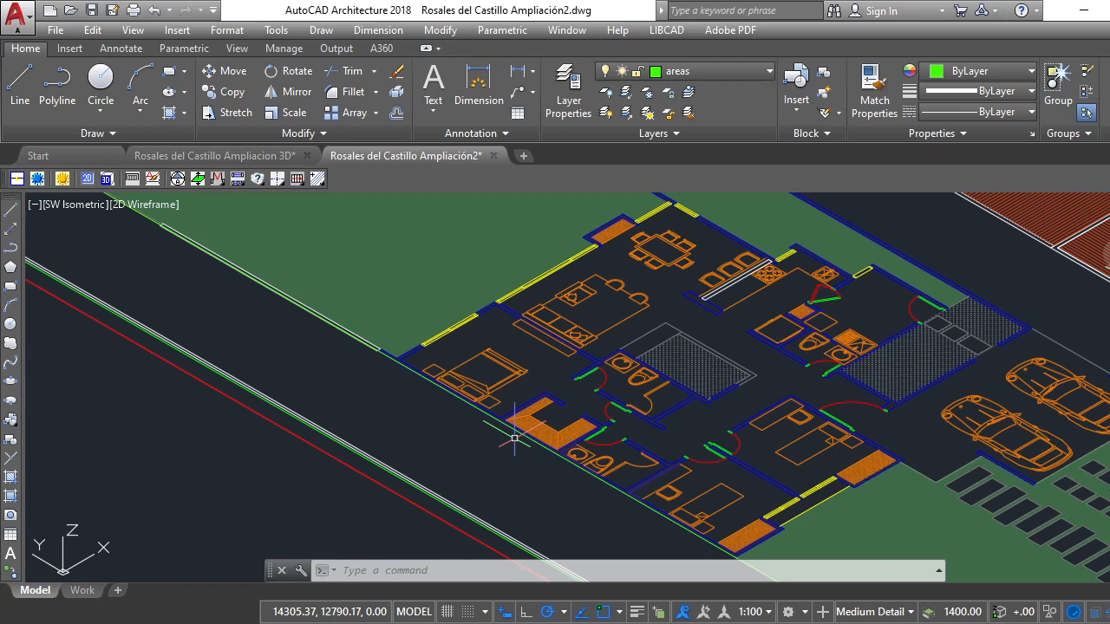
scroll(513, 439, down, 5)
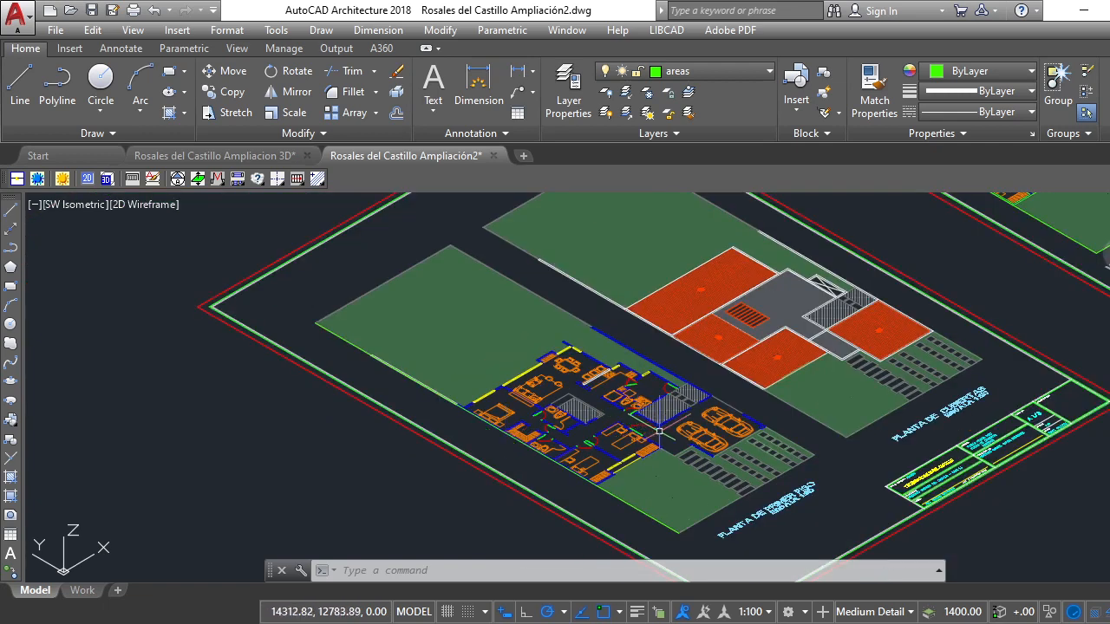
scroll(450, 423, up, 5)
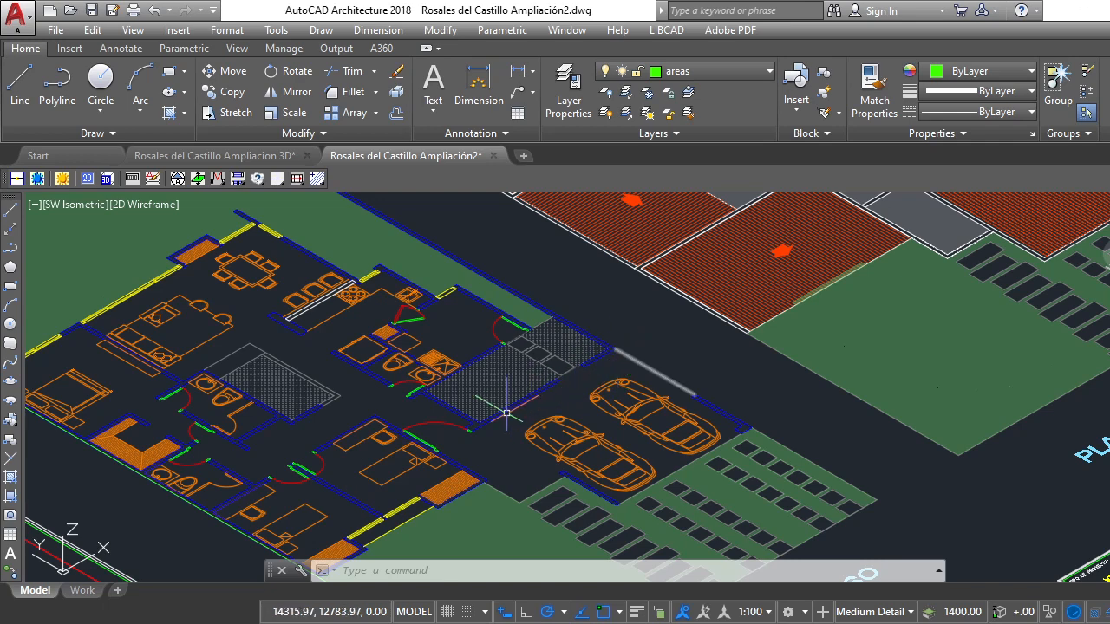
scroll(460, 390, down, 5)
scroll(466, 381, up, 5)
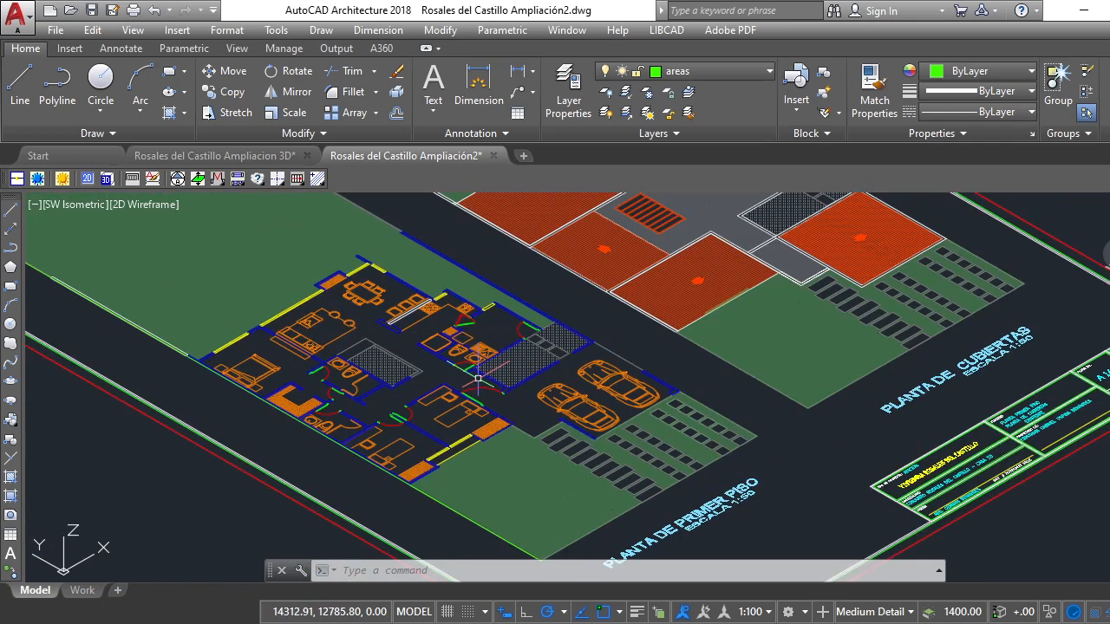
scroll(478, 379, up, 4)
scroll(478, 378, down, 4)
scroll(473, 371, up, 6)
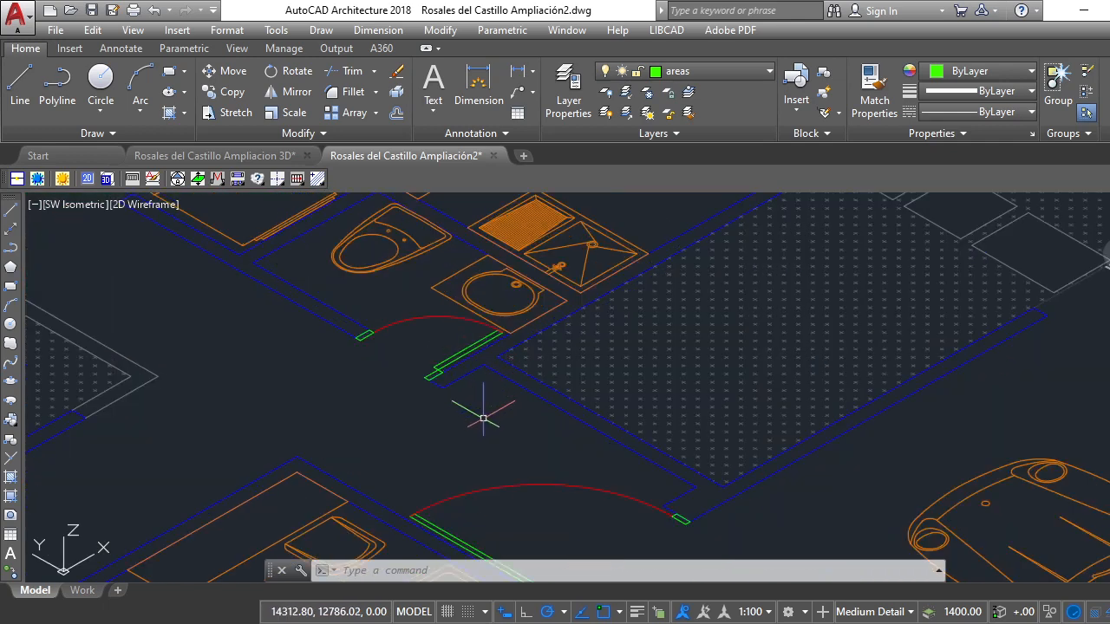
scroll(490, 403, down, 5)
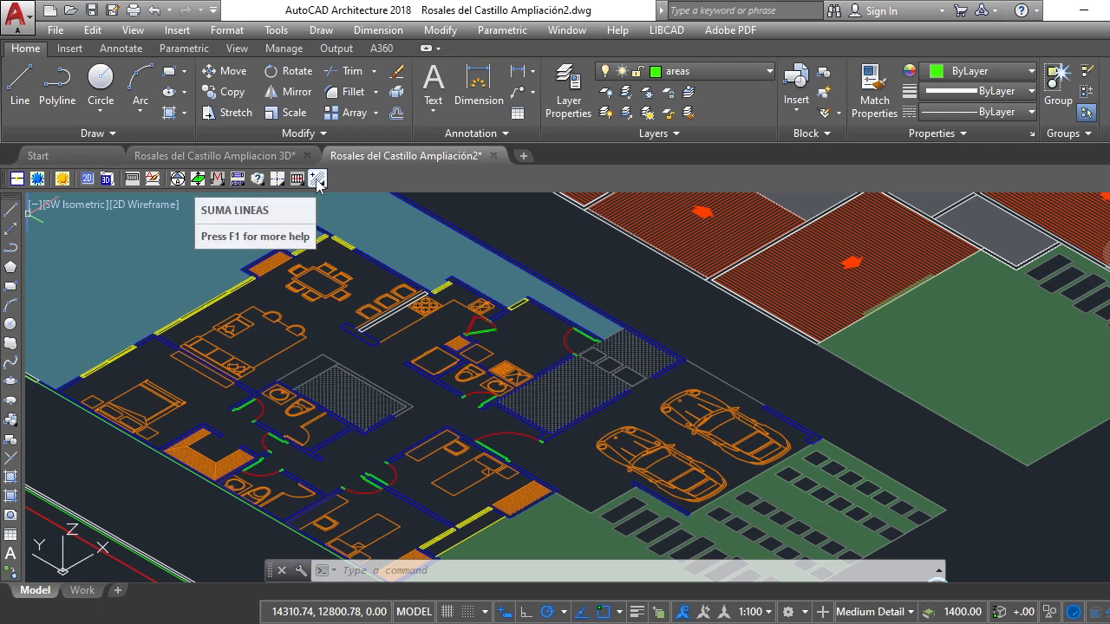
scroll(507, 299, up, 5)
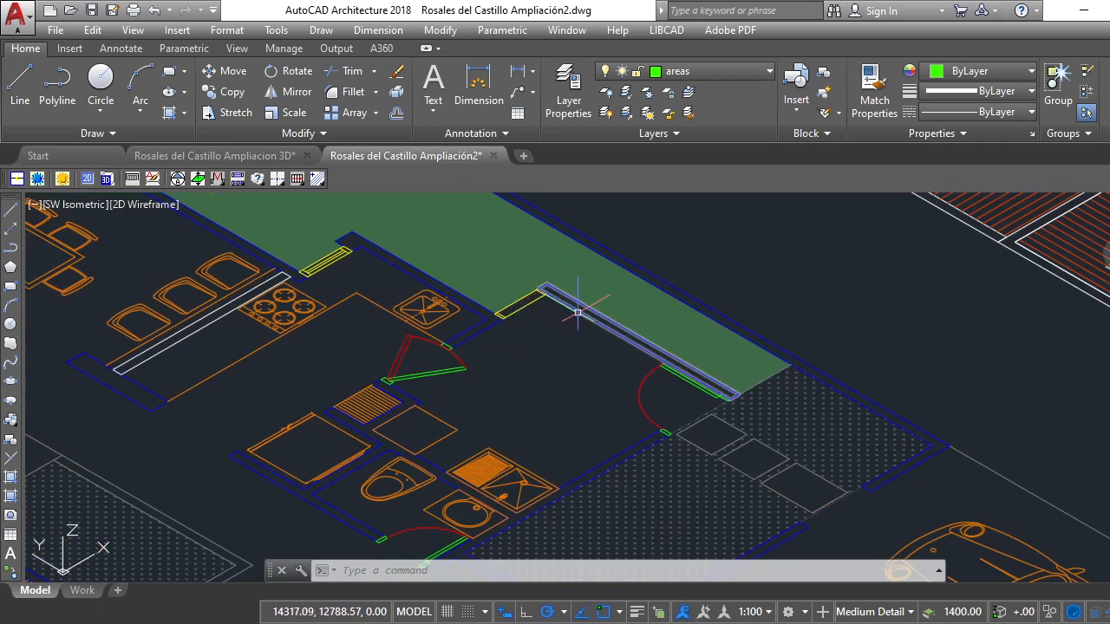
scroll(578, 311, down, 3)
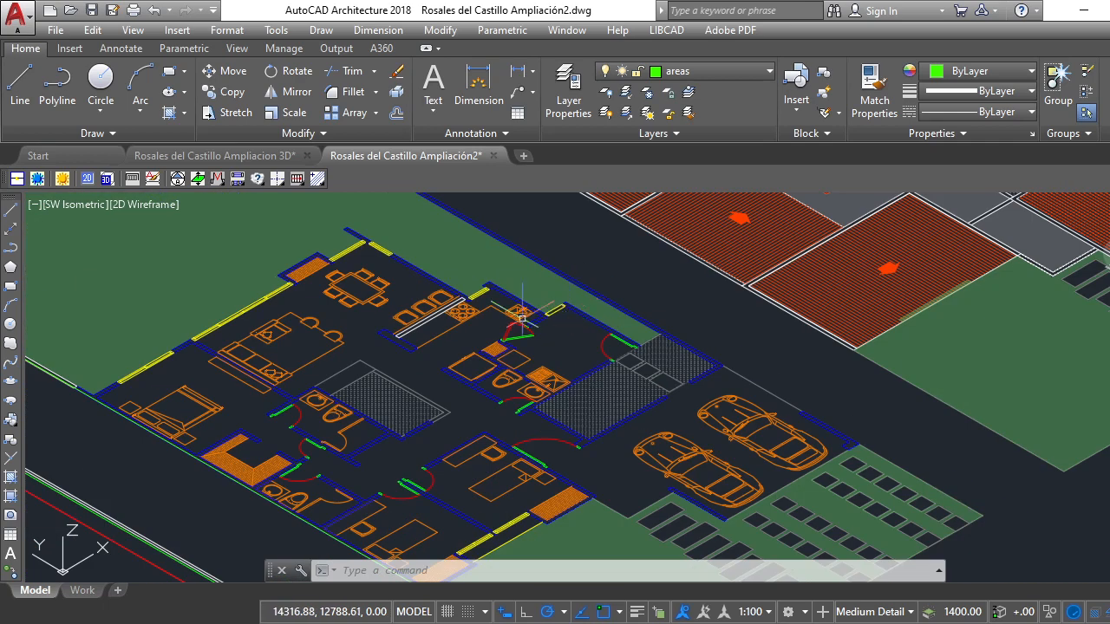
Start a line outline of the tiled roof over the garage in the roof plan, covering its outer side edge
scroll(486, 327, down, 4)
scroll(422, 336, up, 6)
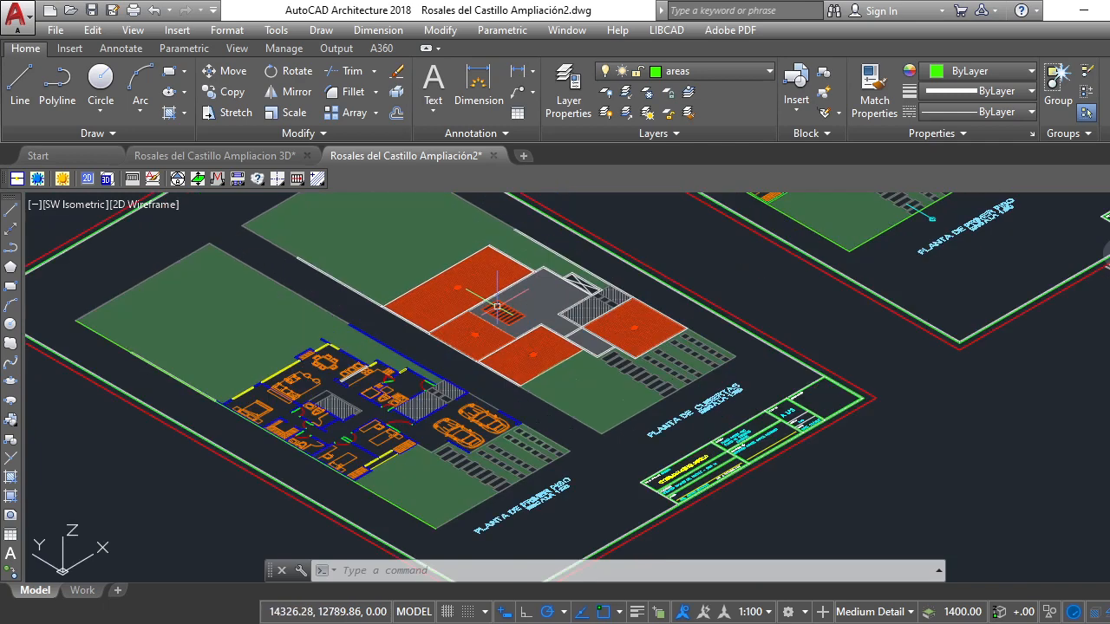
scroll(497, 306, up, 4)
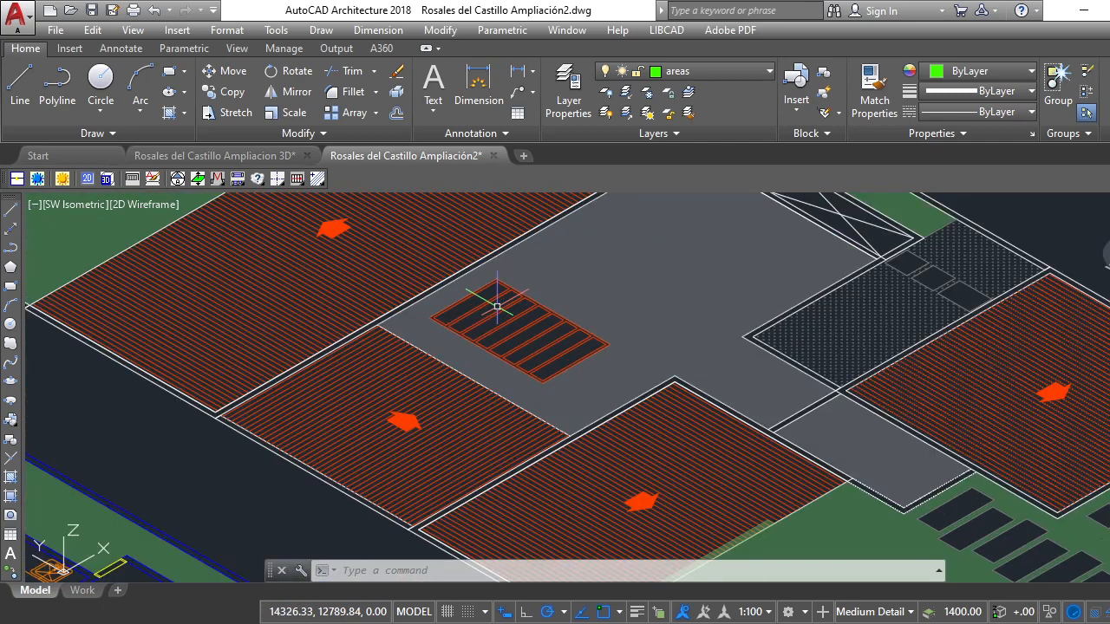
scroll(497, 306, down, 2)
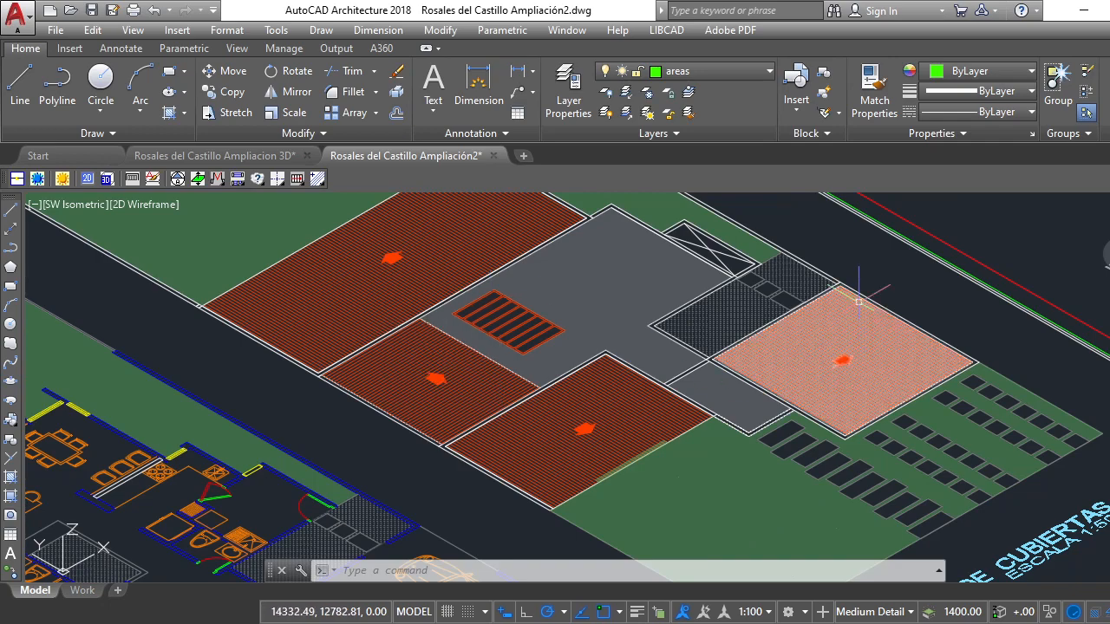
scroll(867, 283, up, 3)
scroll(830, 261, down, 4)
middle_drag(821, 254, 617, 259)
scroll(626, 264, up, 2)
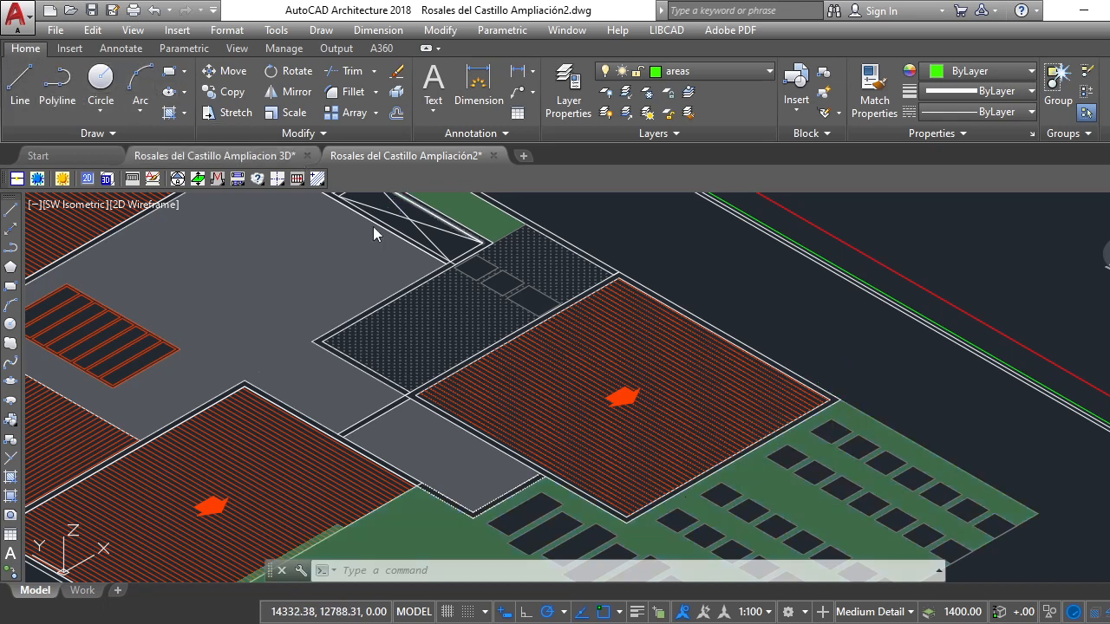
text(l)
key(Return)
click(618, 277)
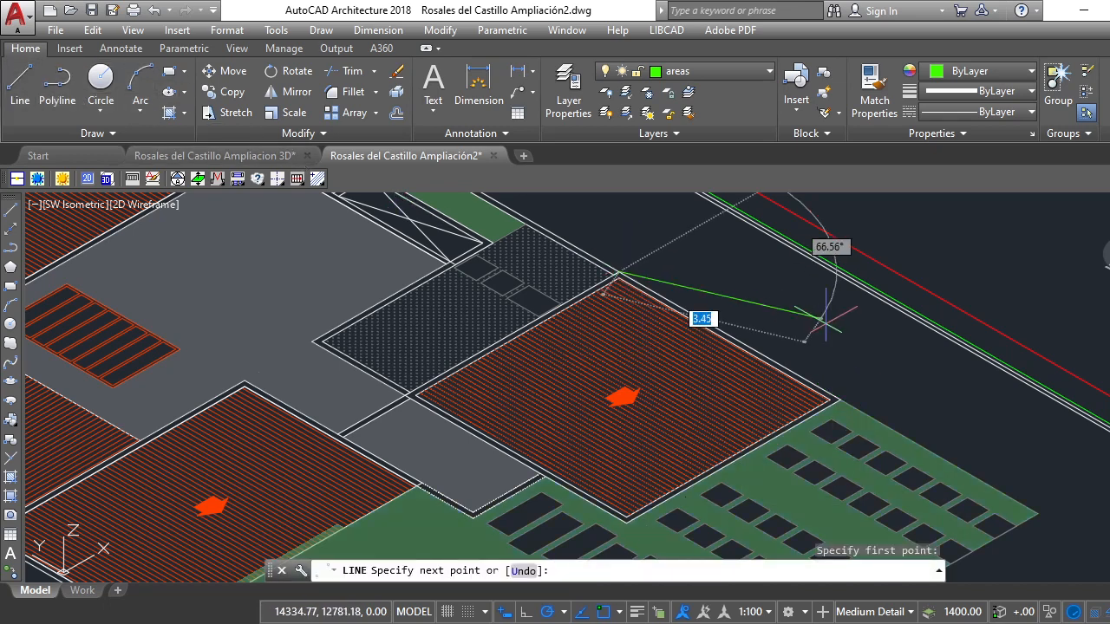
click(837, 401)
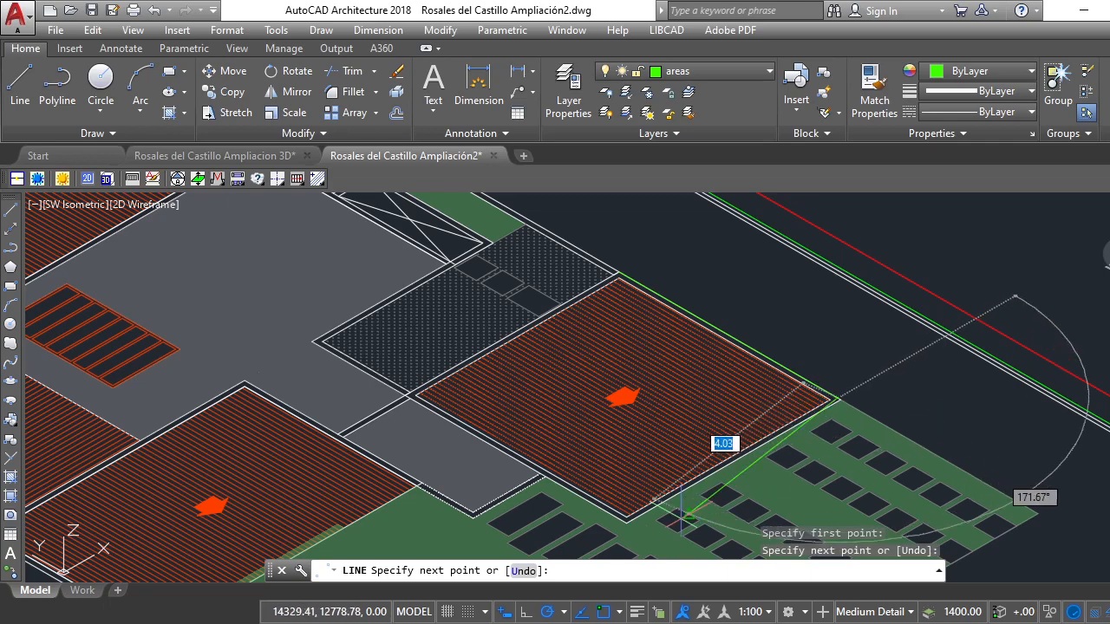
Complete the garage roof outline with lines along its front, inner side and back edges, ending at the starting corner
scroll(625, 519, up, 5)
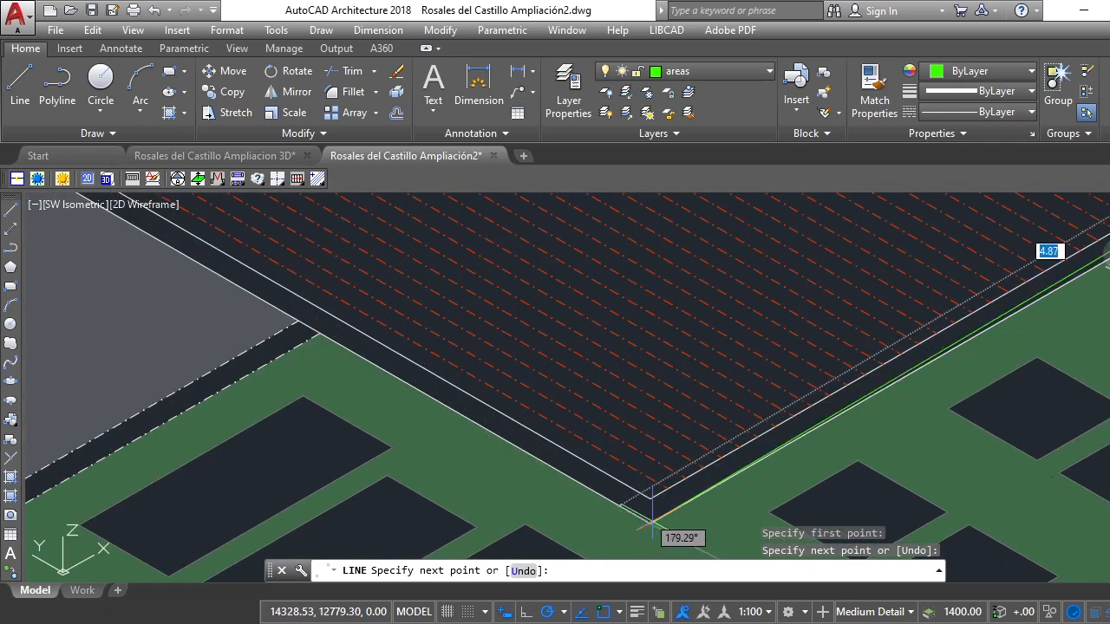
click(651, 526)
scroll(651, 526, down, 5)
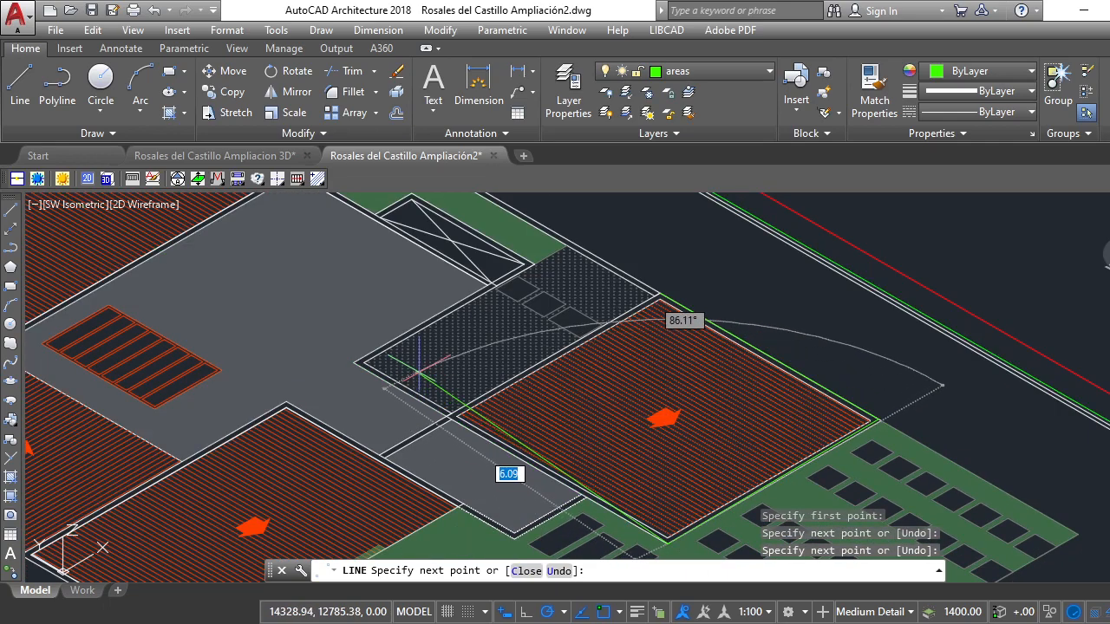
scroll(450, 442, up, 5)
click(465, 460)
scroll(460, 455, down, 5)
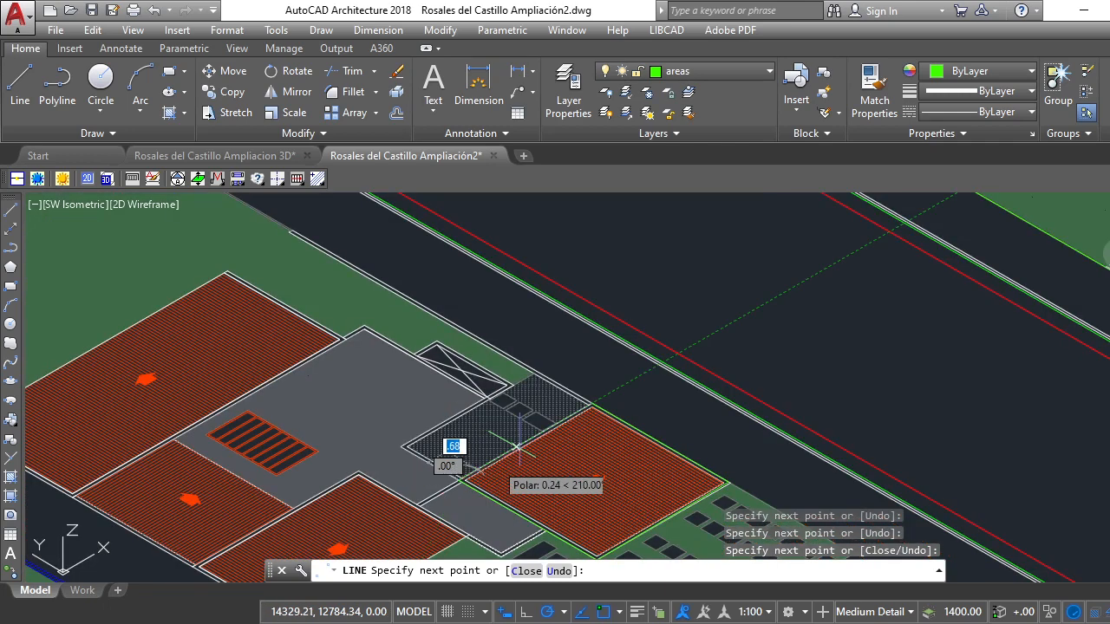
scroll(454, 453, up, 5)
click(617, 423)
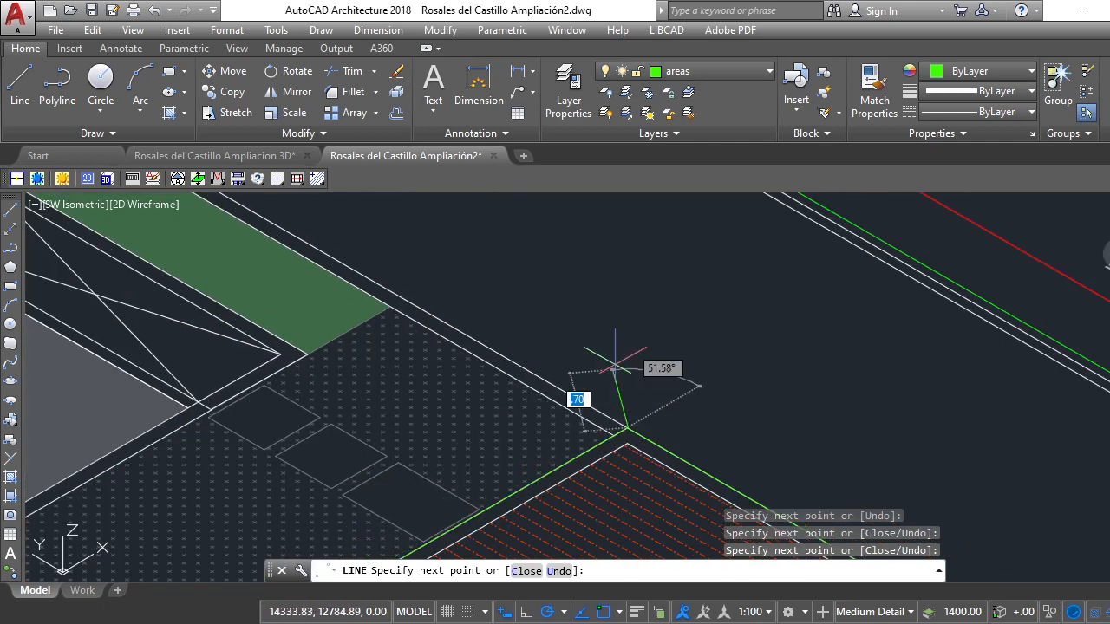
scroll(619, 364, down, 2)
key(Return)
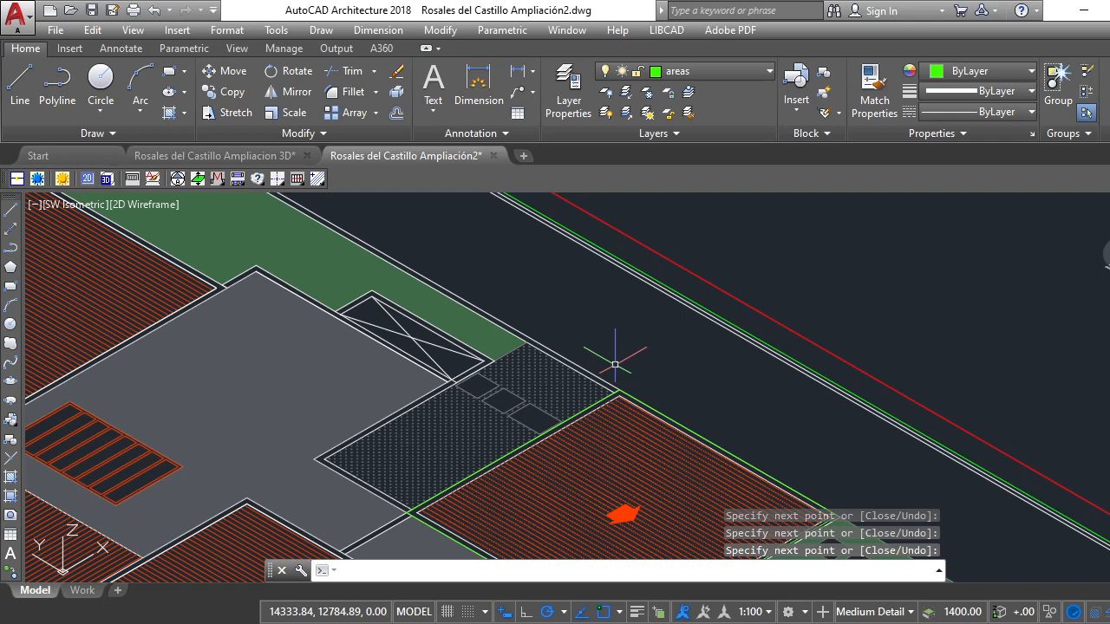
Start a line outline of the front tiled roof beside the entrance, covering its inner side edge
key(Return)
scroll(337, 389, down, 3)
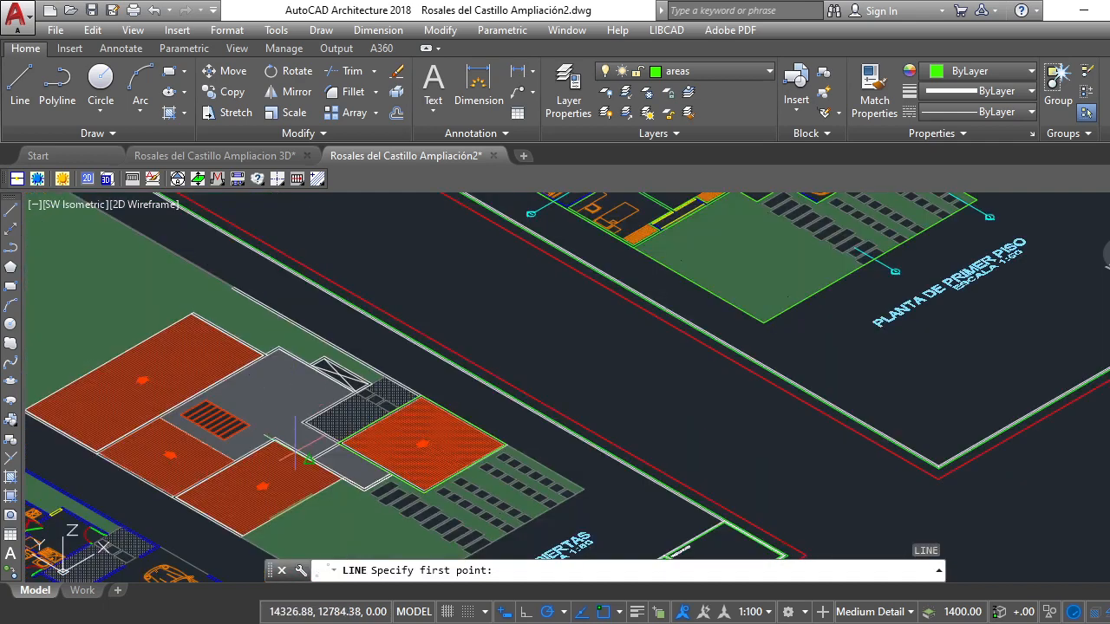
scroll(295, 460, up, 4)
scroll(395, 477, up, 2)
scroll(434, 484, up, 2)
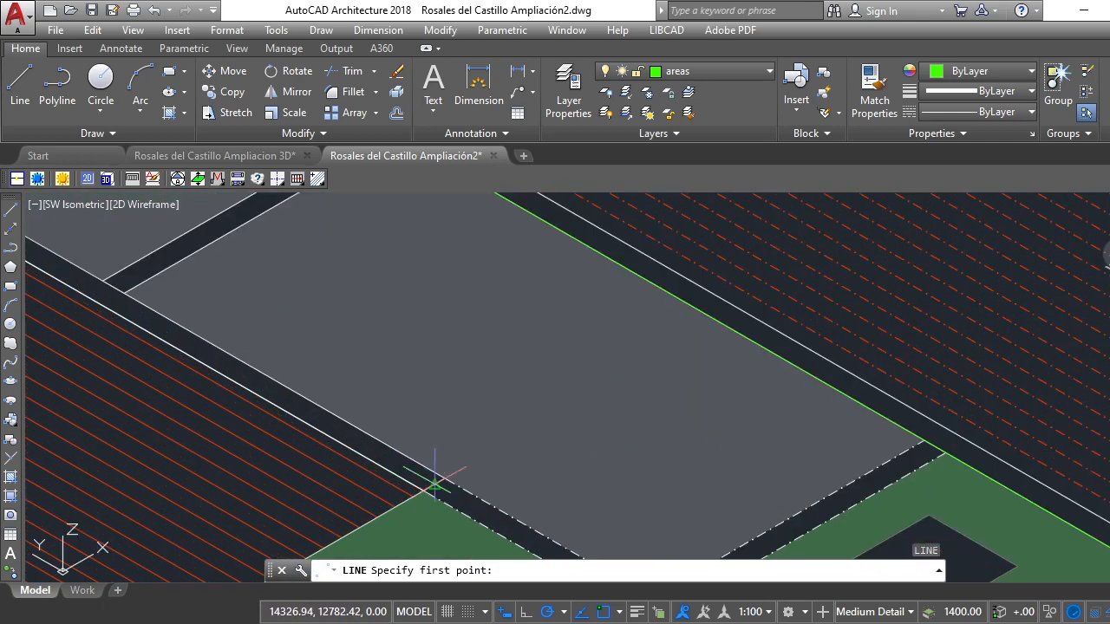
click(444, 478)
scroll(433, 485, down, 3)
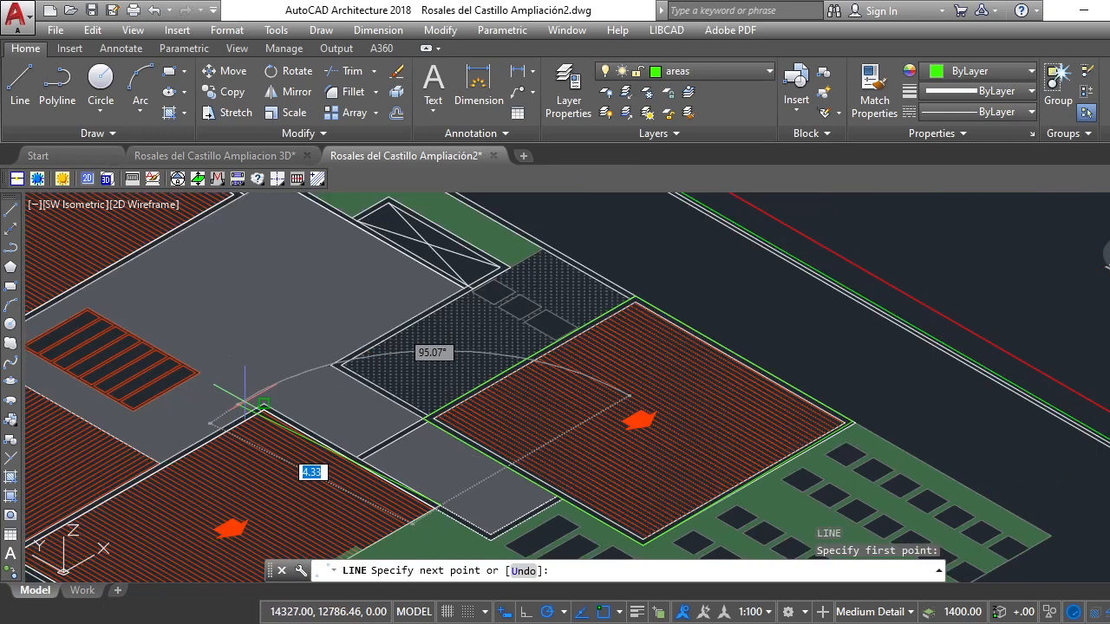
scroll(286, 416, up, 3)
Continue the front tiled roof's outline with lines along its back and outer side edges
scroll(273, 389, down, 4)
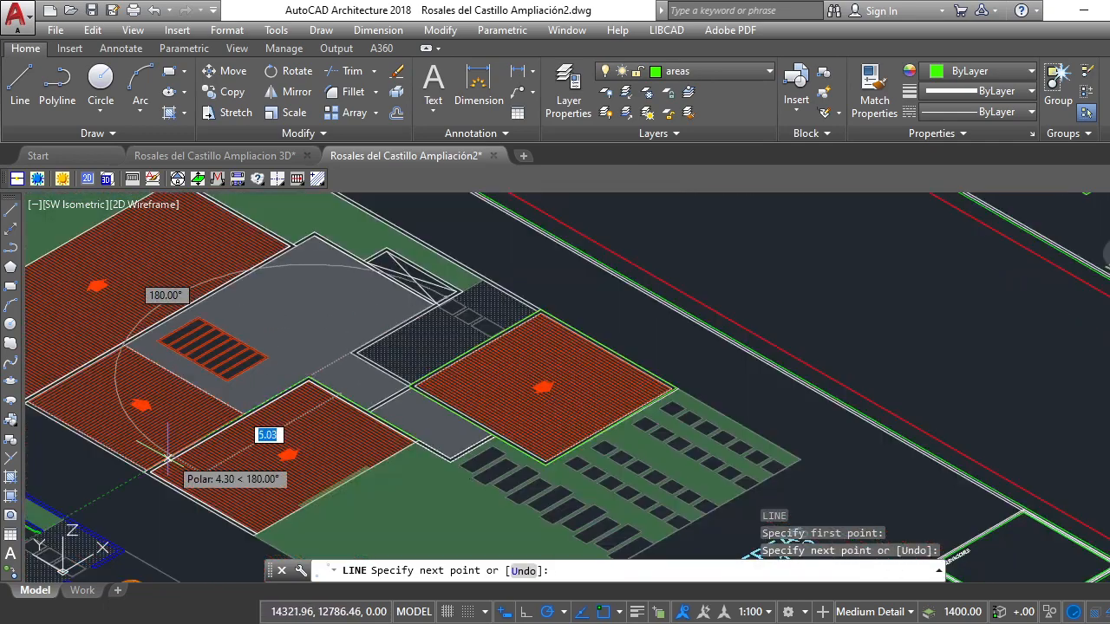
scroll(216, 469, up, 6)
click(146, 462)
scroll(150, 444, down, 3)
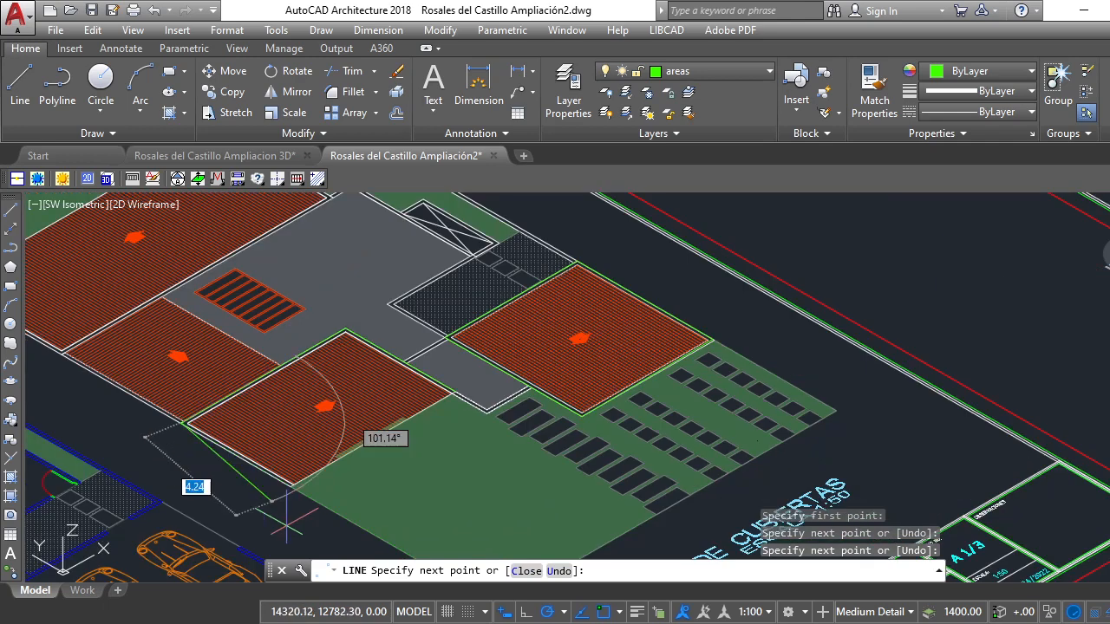
scroll(174, 446, up, 5)
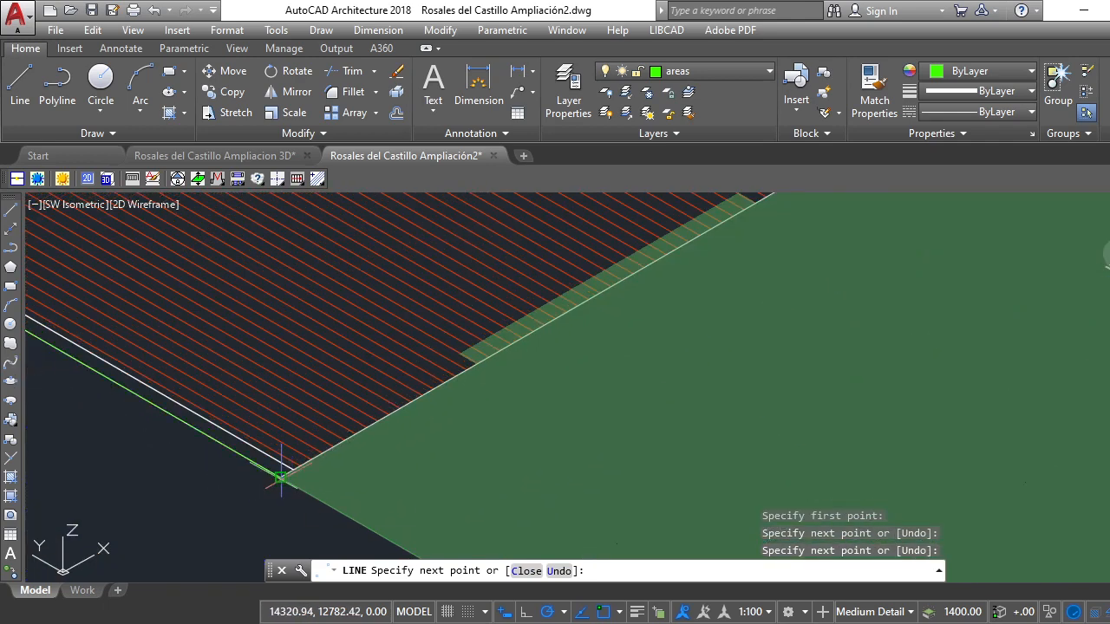
click(281, 476)
key(Return)
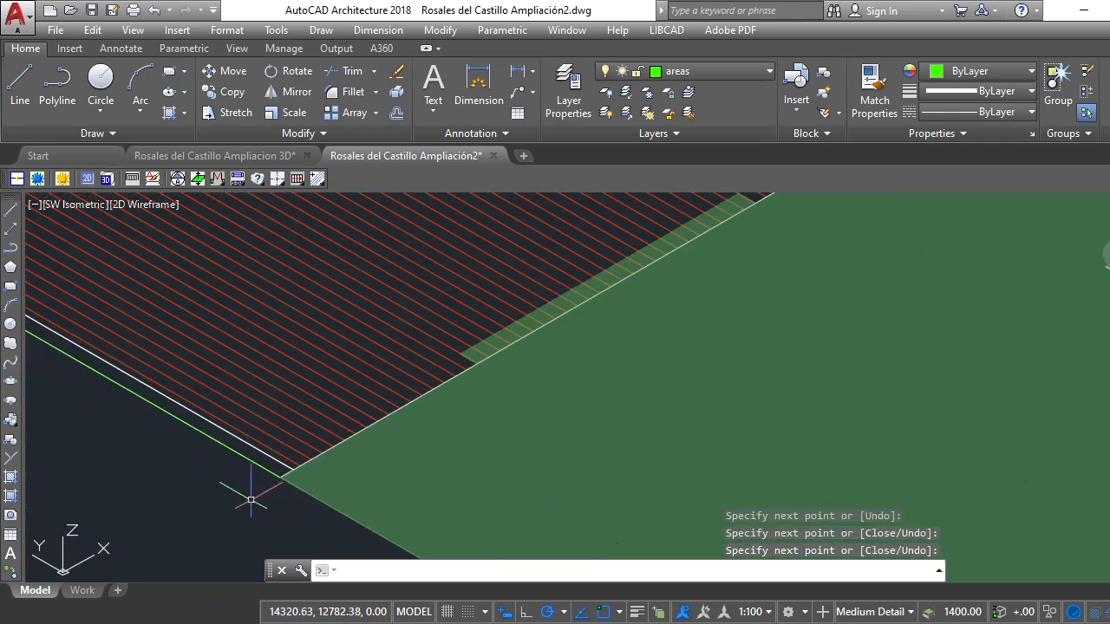
Start a line outline of the large rear tiled roof, covering the inner side edge next to the green area
scroll(254, 501, down, 4)
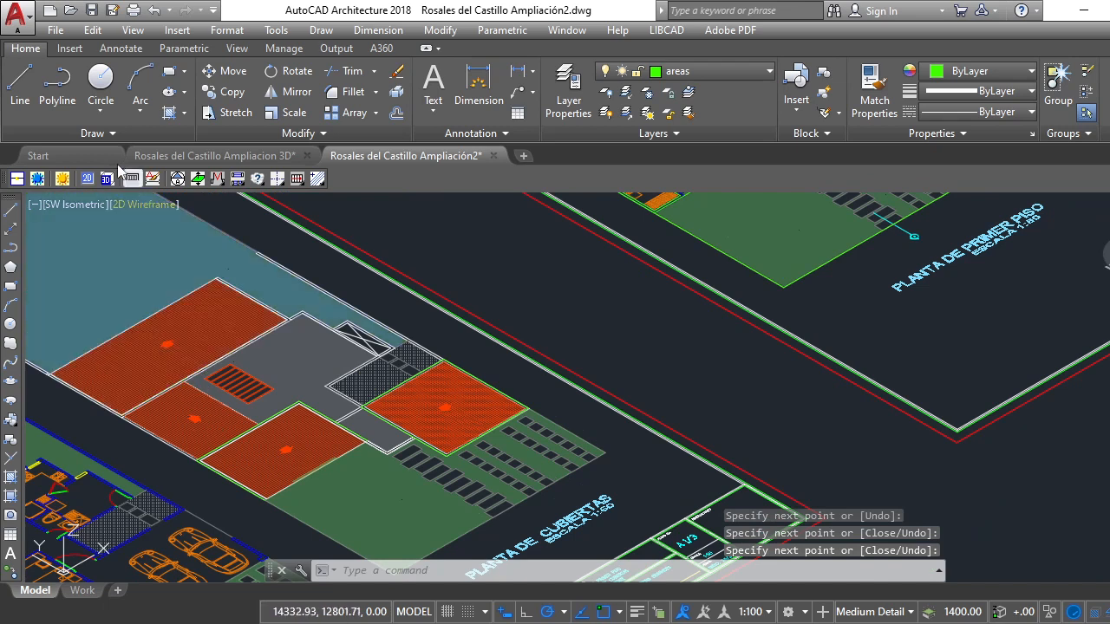
click(19, 82)
scroll(217, 265, up, 4)
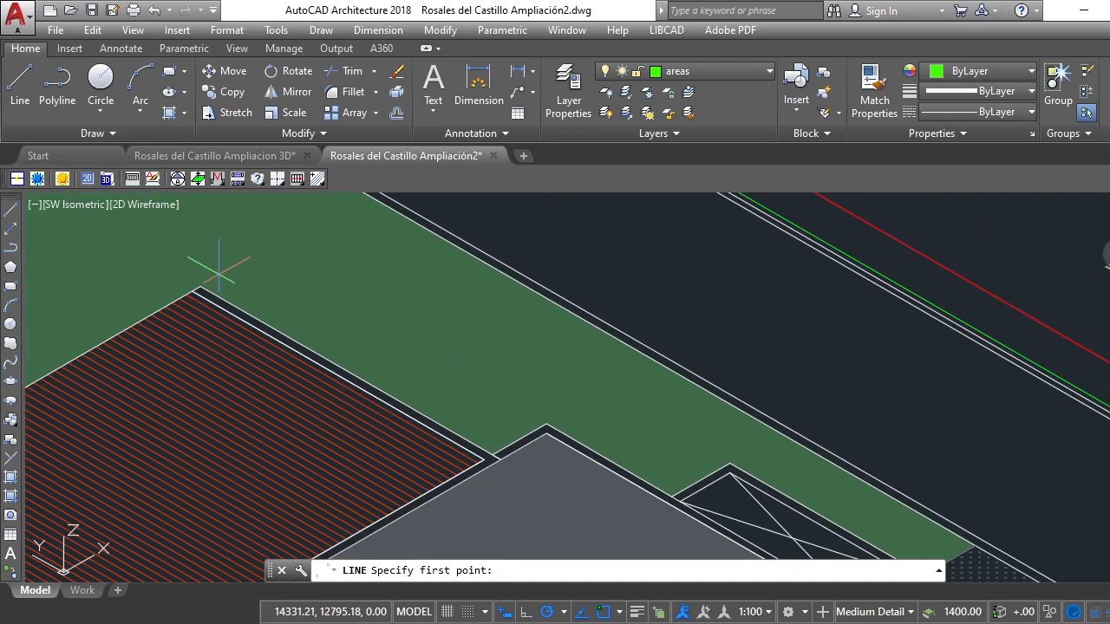
click(200, 289)
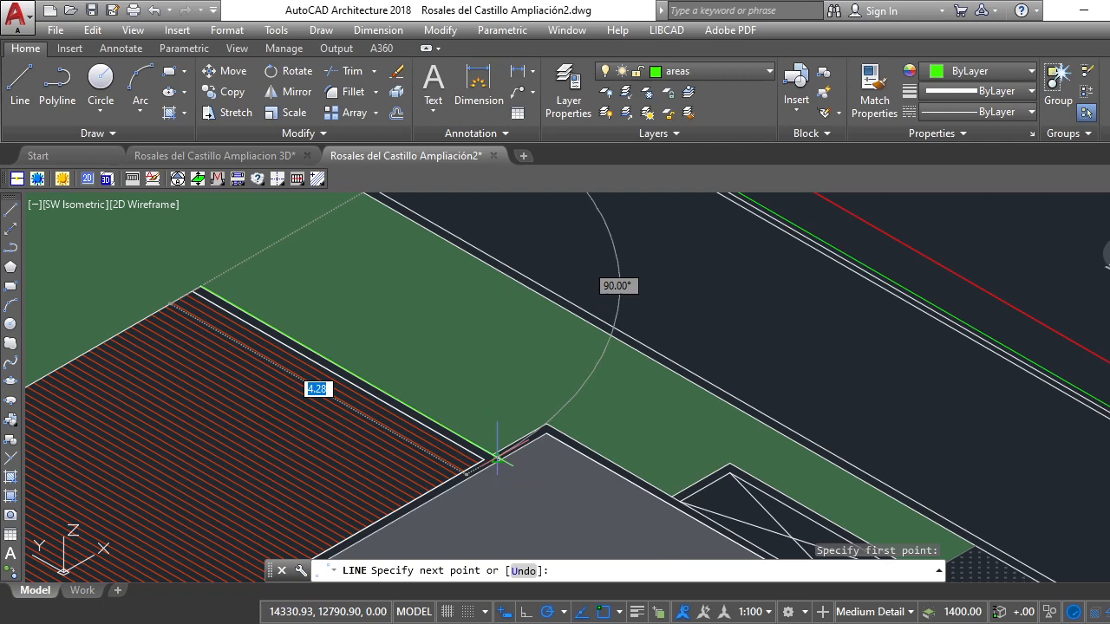
click(495, 453)
scroll(501, 389, down, 3)
scroll(502, 344, down, 4)
scroll(407, 434, up, 6)
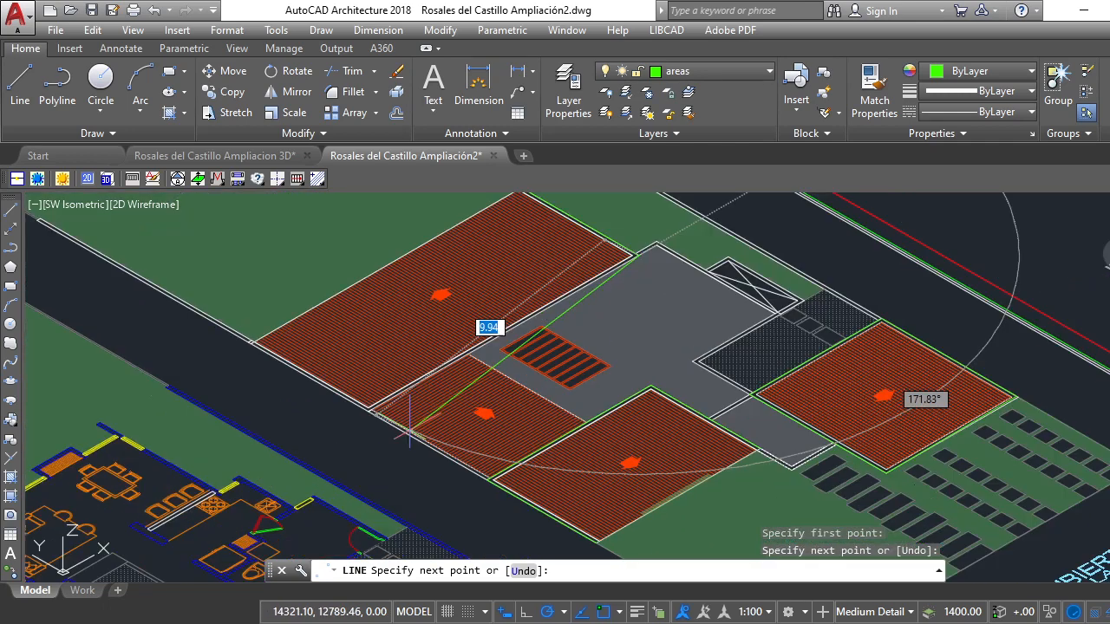
Continue the large rear roof's outline with lines along its front and outer side edges
click(350, 399)
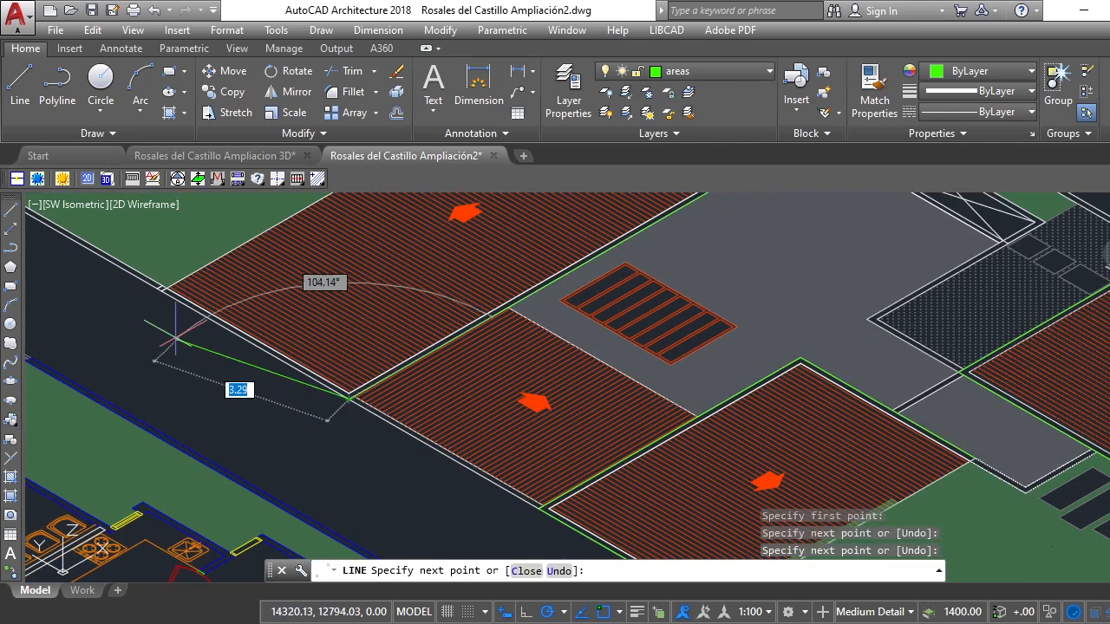
scroll(160, 288, up, 5)
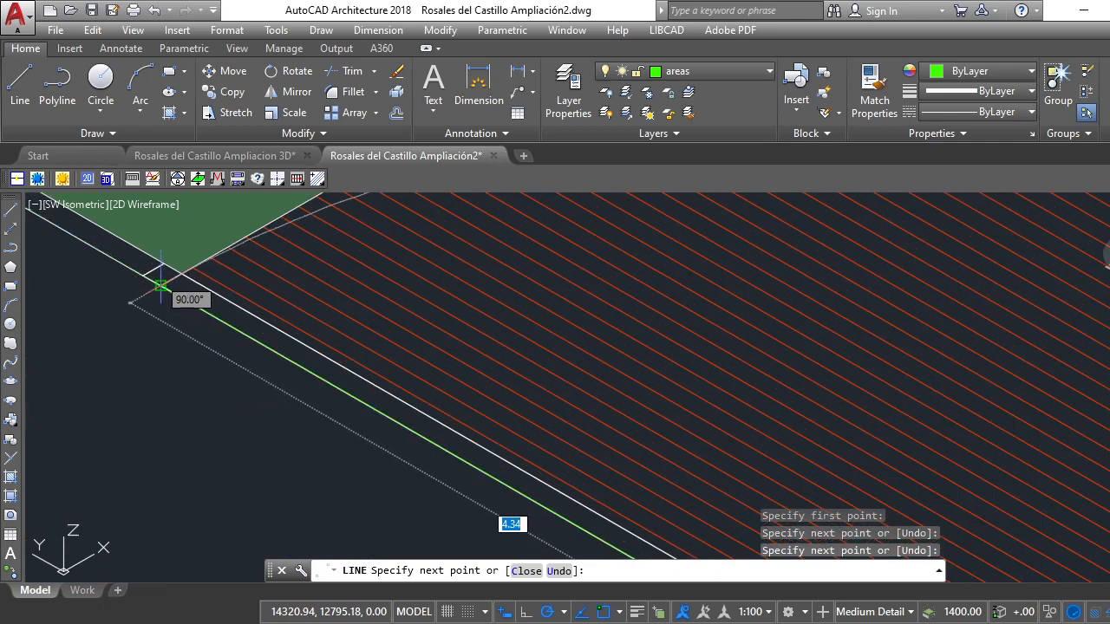
click(161, 287)
key(Return)
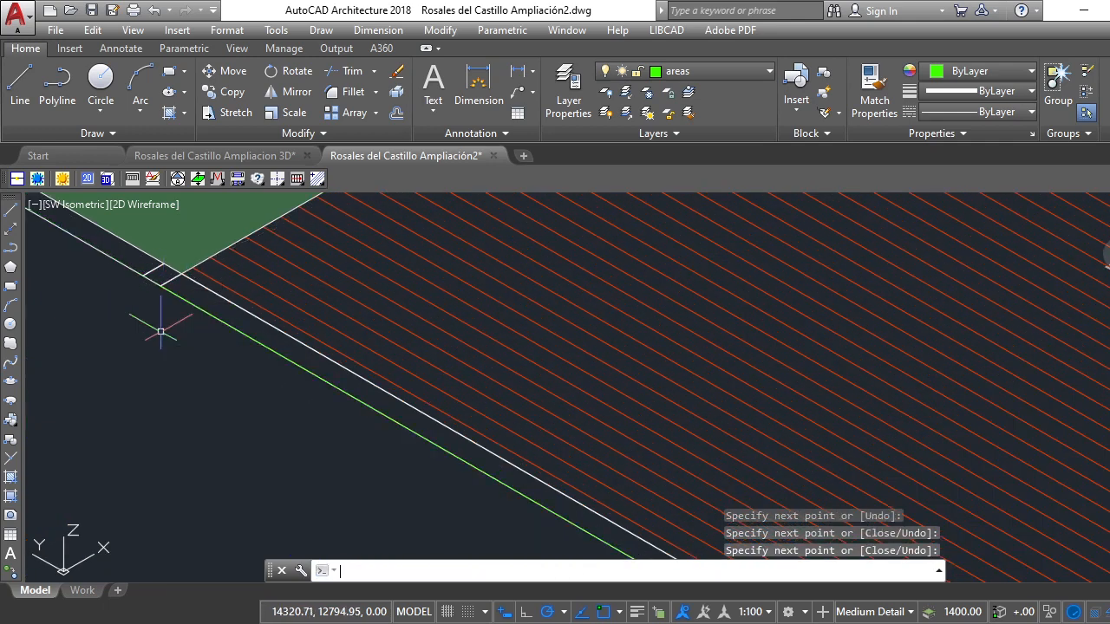
scroll(156, 328, down, 5)
scroll(153, 328, down, 3)
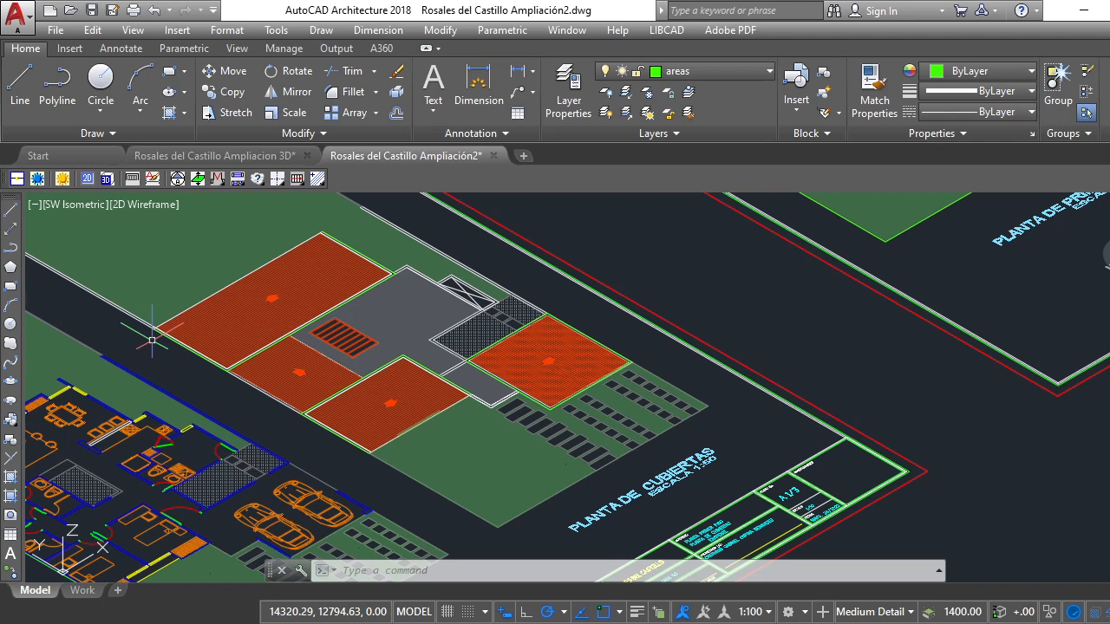
Draw a line along the small middle roof's outer edge, joining the outlines of the front and rear roofs
click(20, 82)
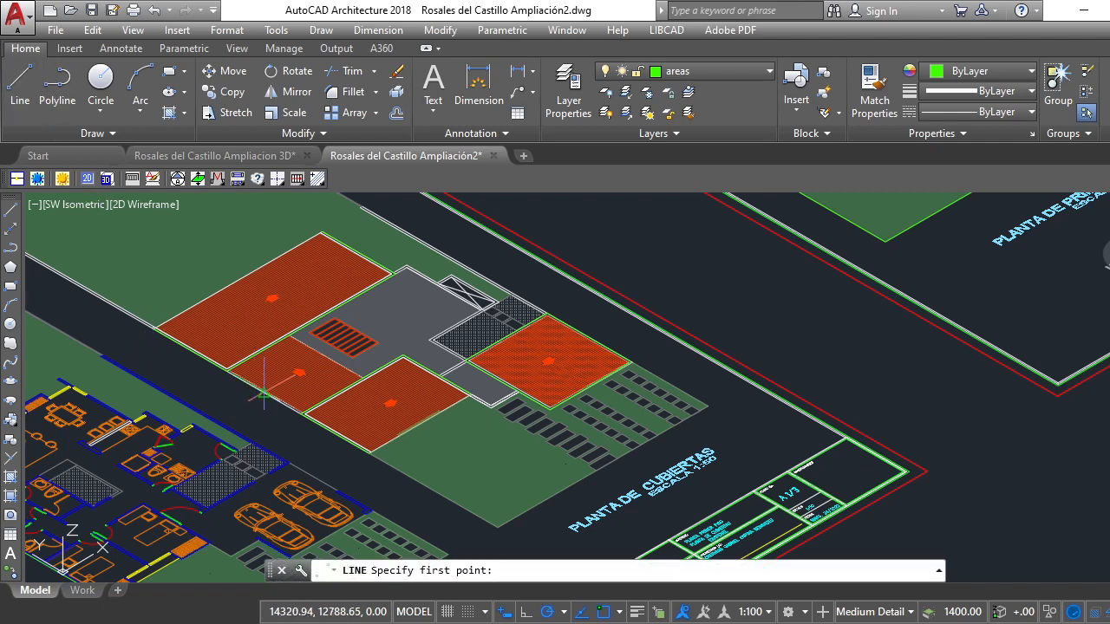
scroll(286, 408, up, 3)
click(322, 408)
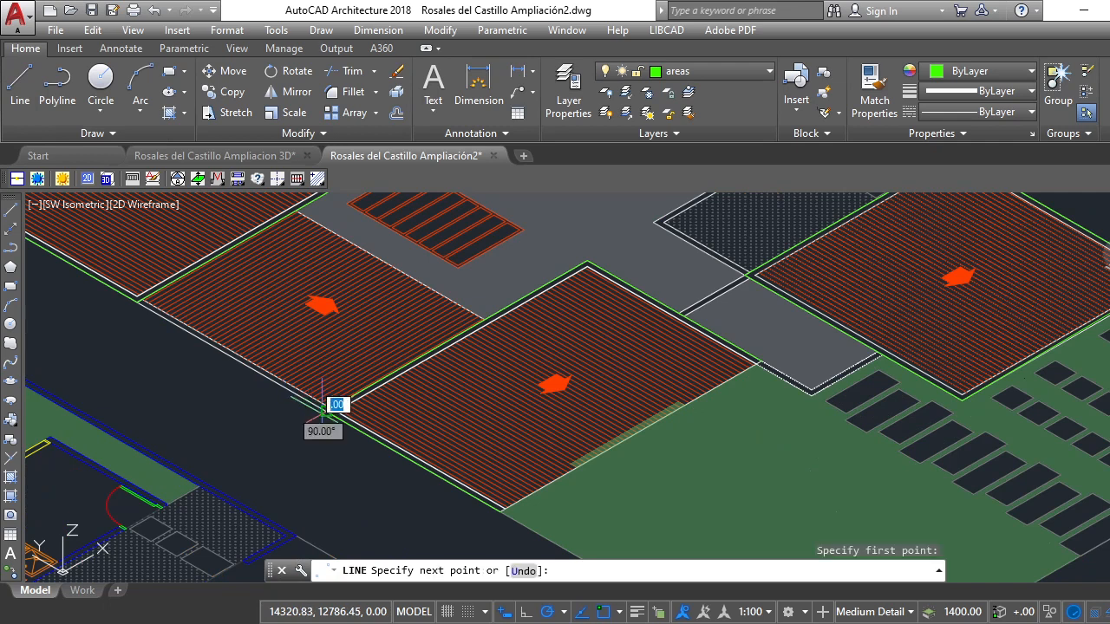
click(133, 300)
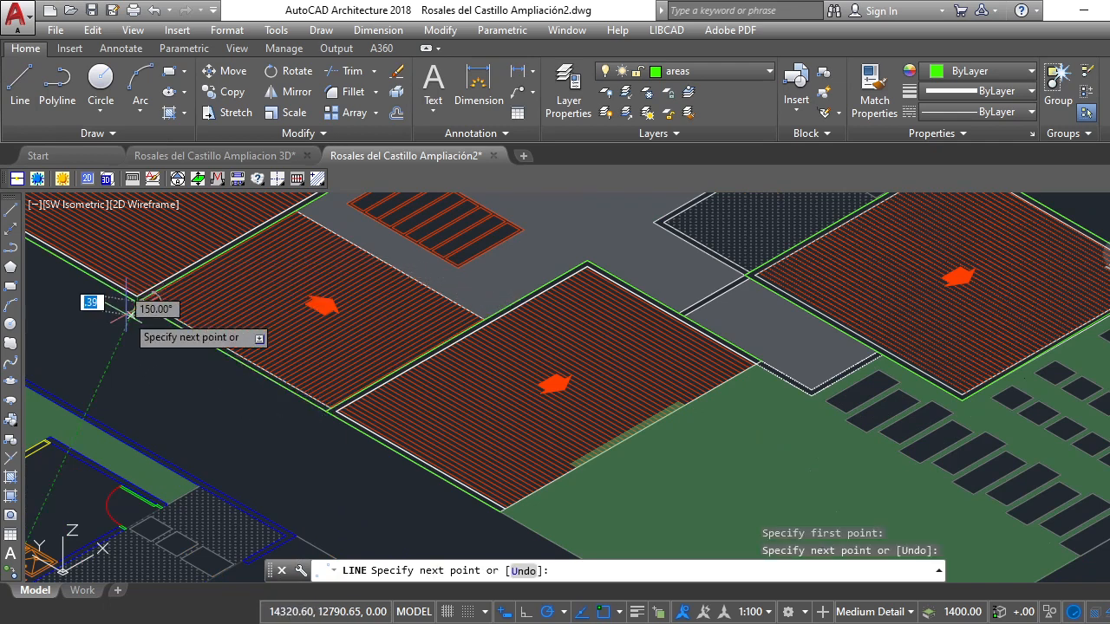
key(Return)
scroll(127, 314, down, 4)
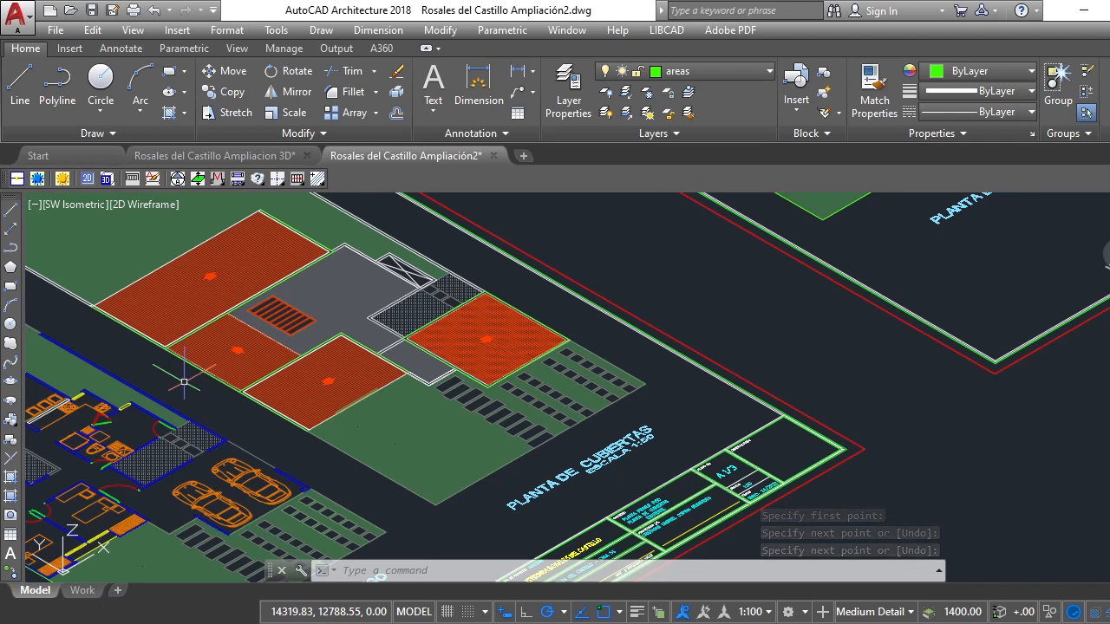
Start summing line lengths by selection, picking the large rear roof's three outline lines and the middle roof's outer line
click(318, 182)
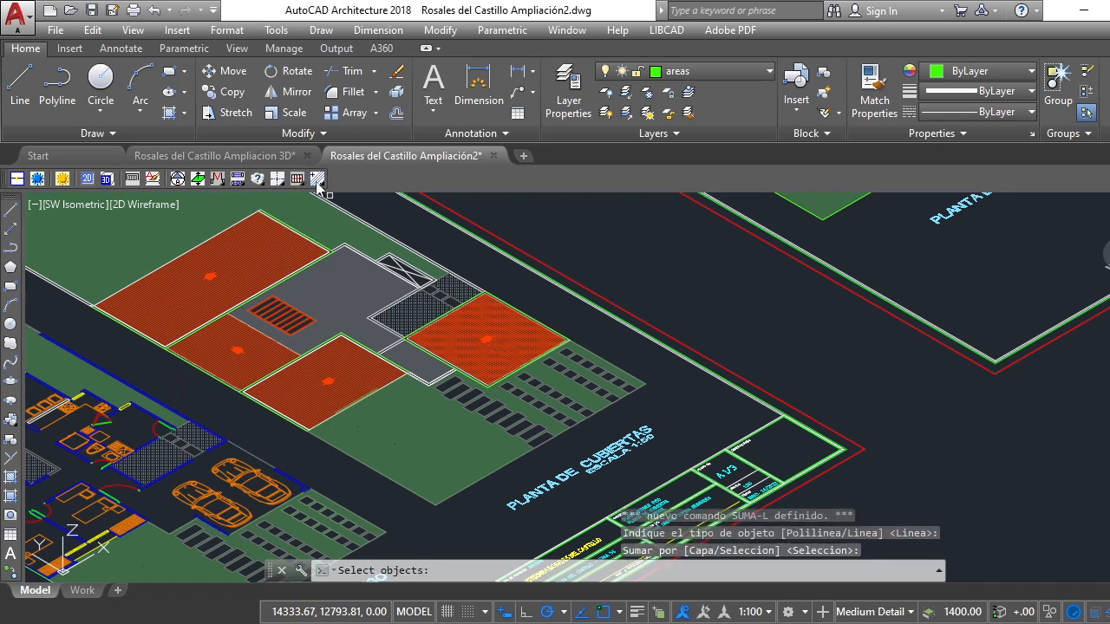
scroll(301, 231, up, 2)
click(337, 277)
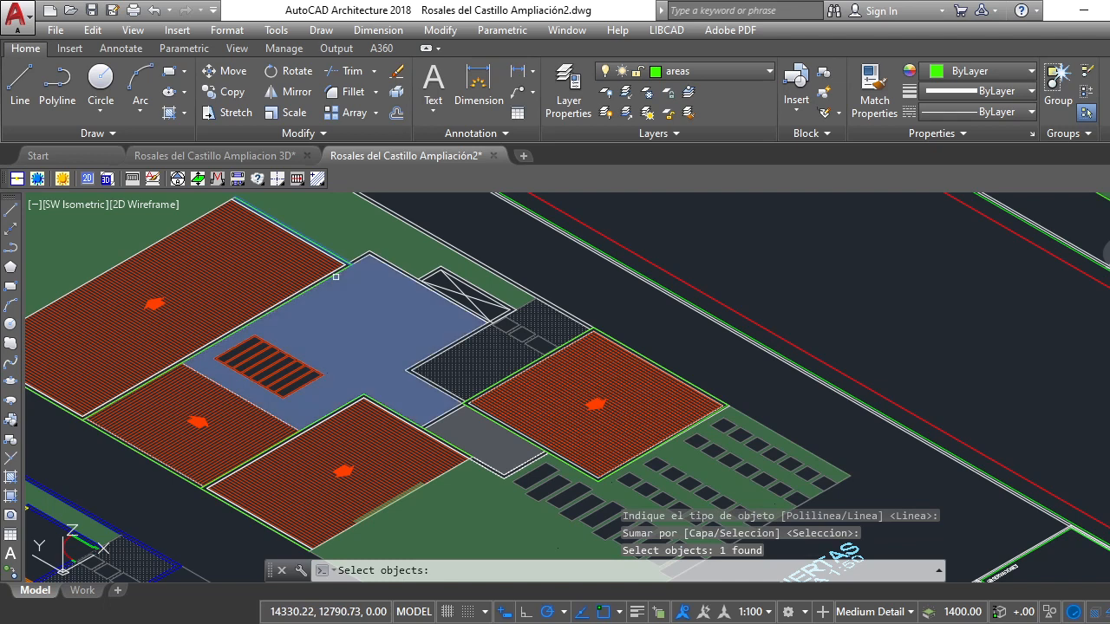
click(335, 274)
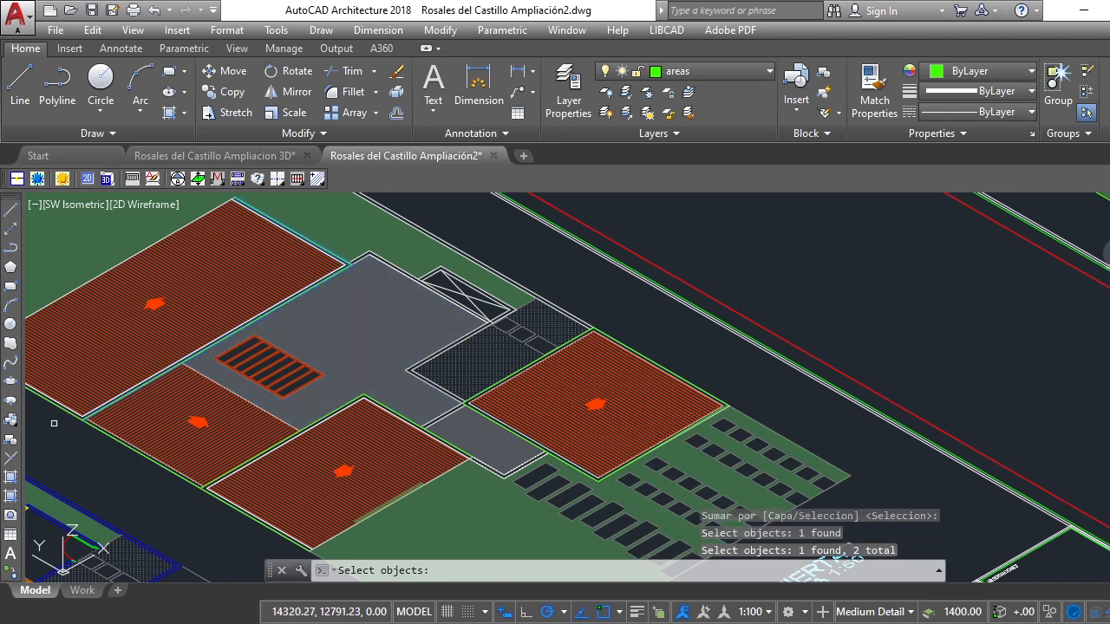
scroll(54, 423, up, 4)
click(93, 427)
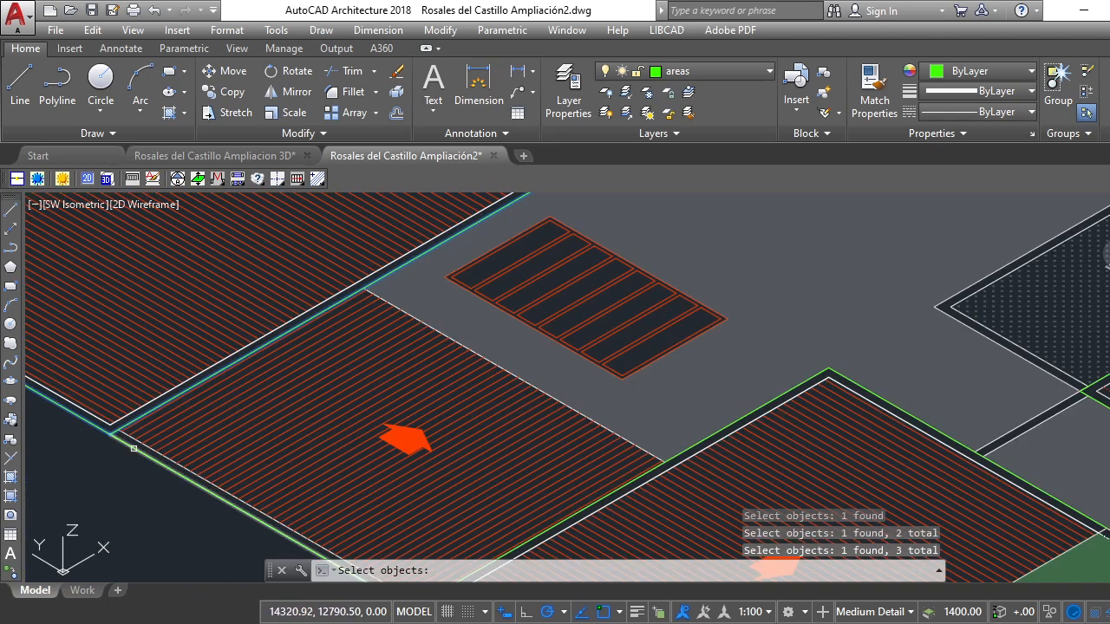
Add the front roof's back and inner side lines and the garage roof's inner side line to the length sum
click(767, 403)
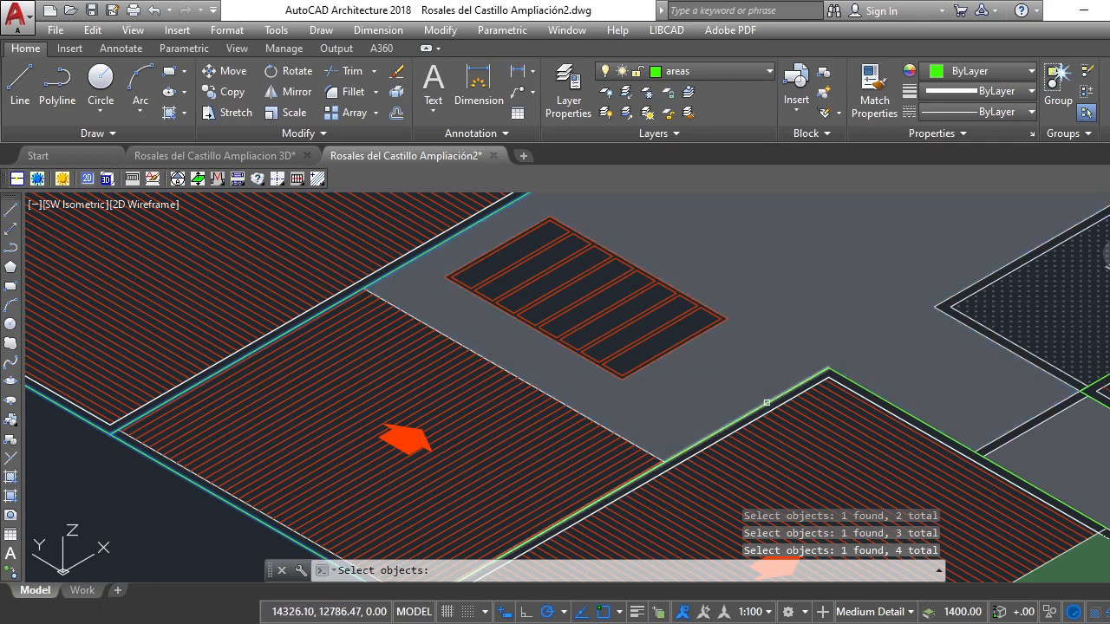
click(860, 384)
scroll(861, 384, down, 3)
click(863, 395)
scroll(863, 396, up, 4)
click(1013, 402)
scroll(709, 396, down, 3)
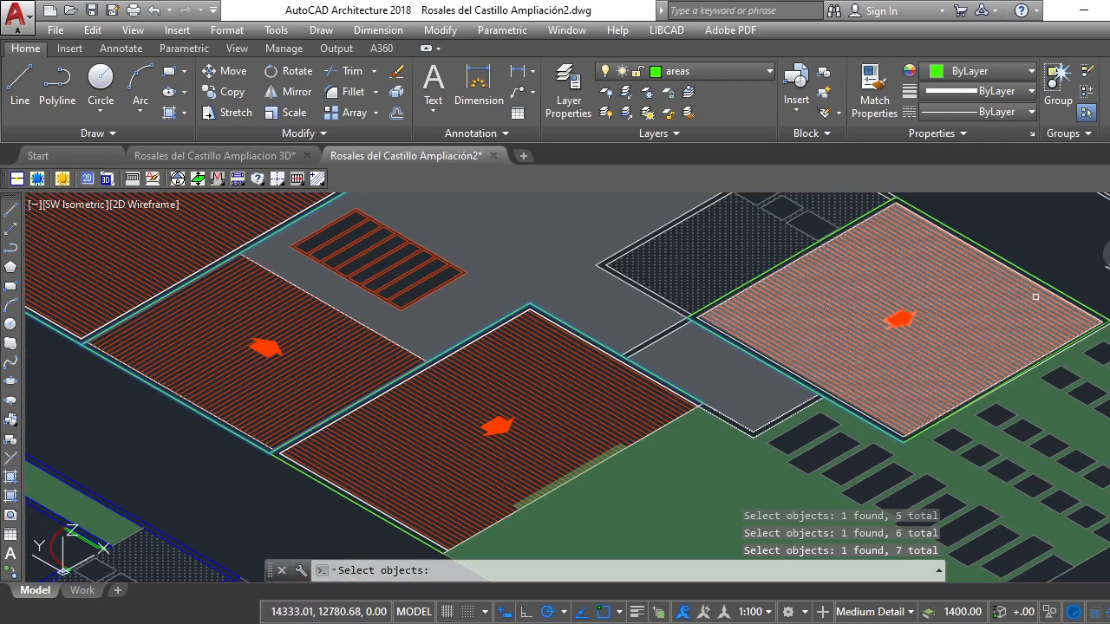
Add the garage roof's front, outer side and back lines to the selection and calculate the total line length
scroll(867, 312, down, 3)
scroll(864, 294, up, 4)
click(864, 290)
scroll(937, 344, up, 4)
click(947, 371)
scroll(944, 379, down, 5)
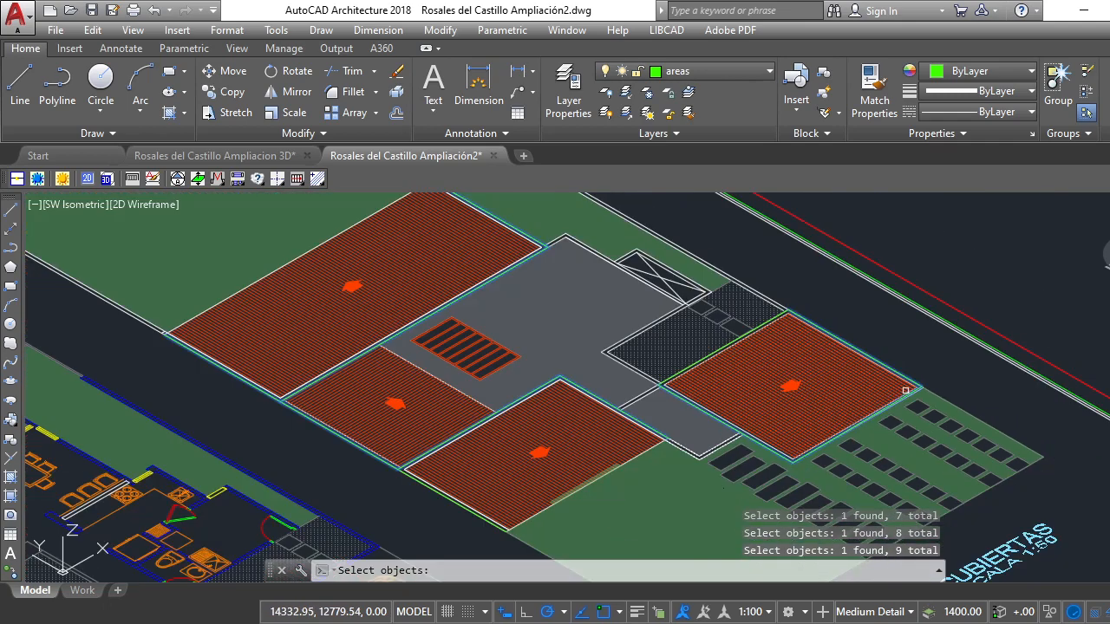
scroll(771, 318, up, 4)
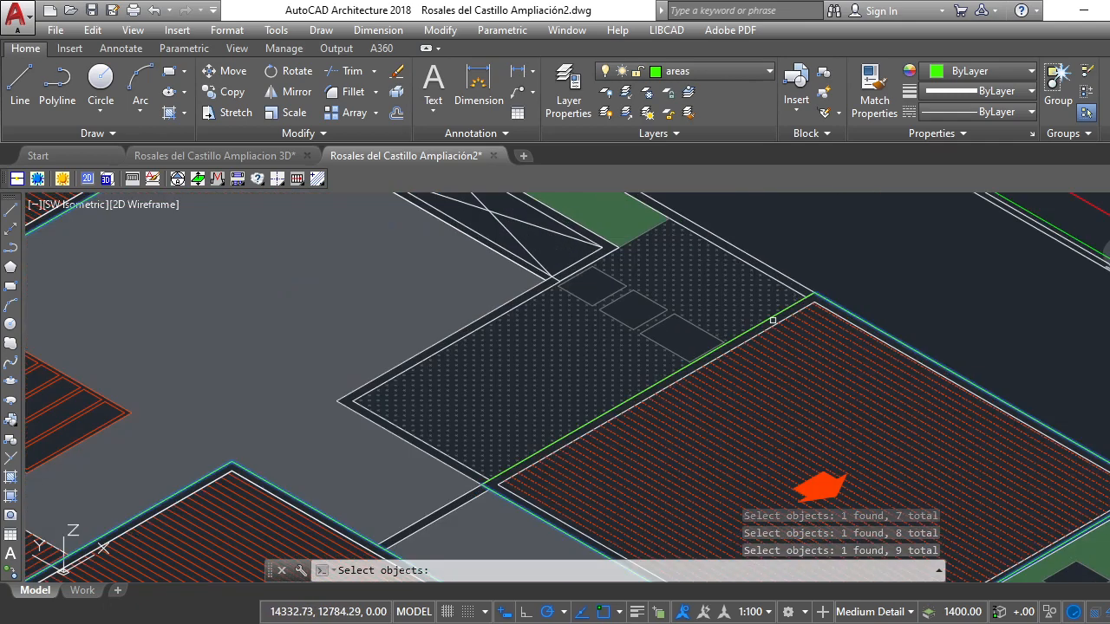
click(772, 315)
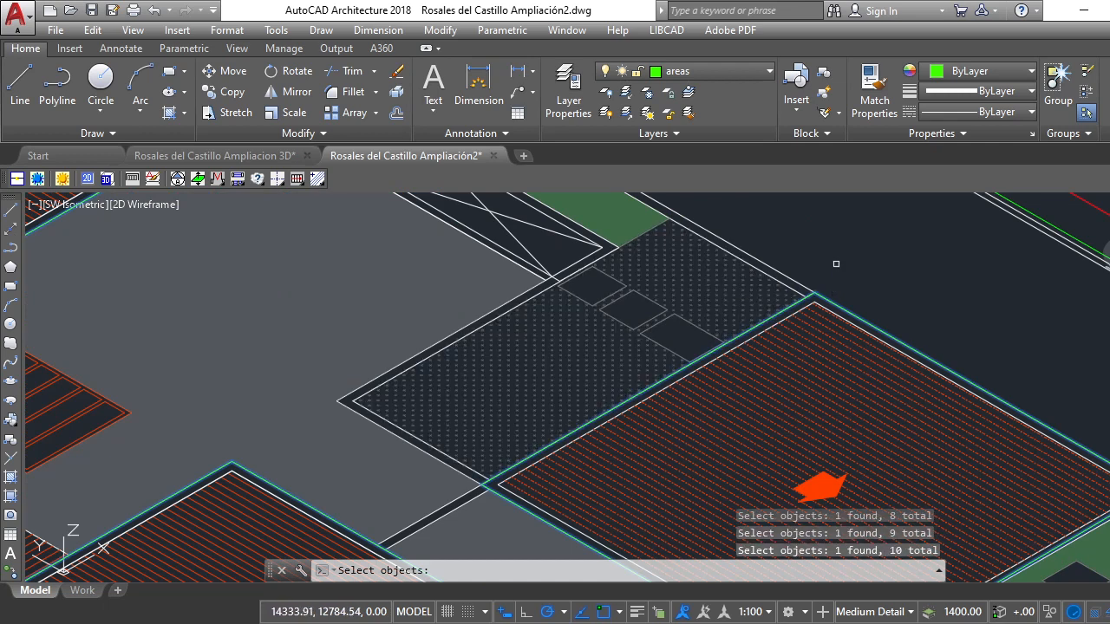
key(Return)
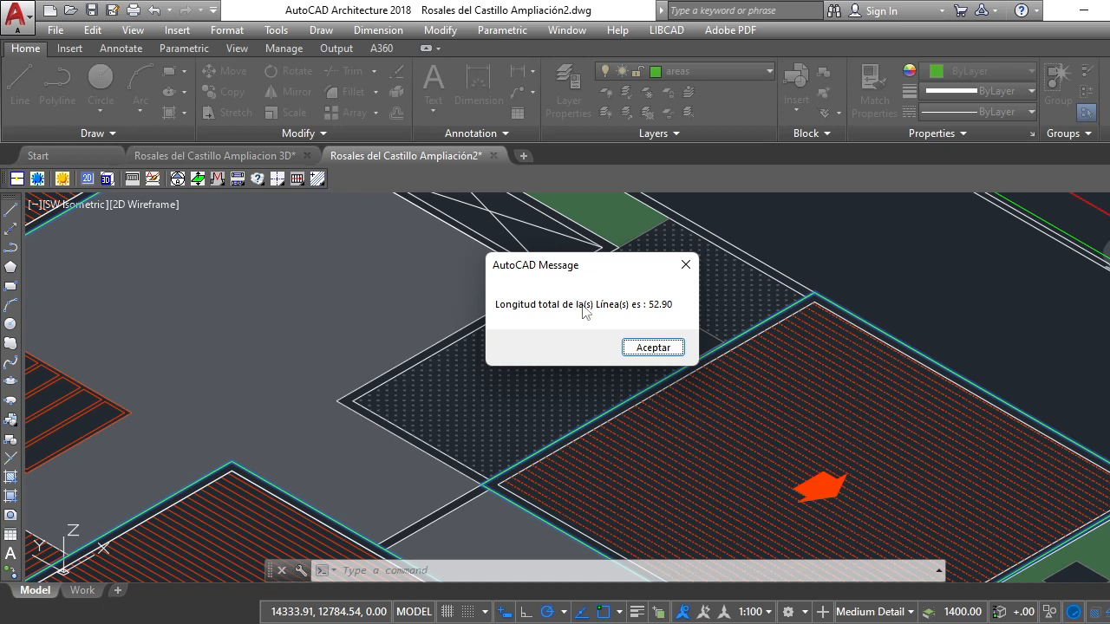
click(642, 347)
Check the other tools grouped with the line-sum tool, including AREA ROTULO, and cancel the pending line selection
click(318, 180)
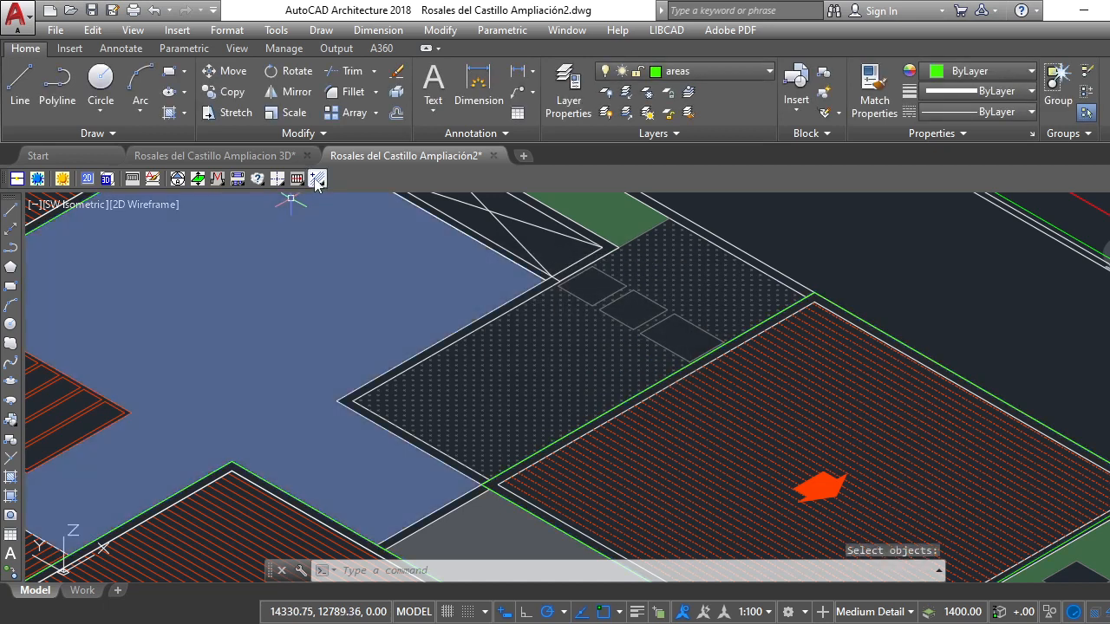
click(318, 180)
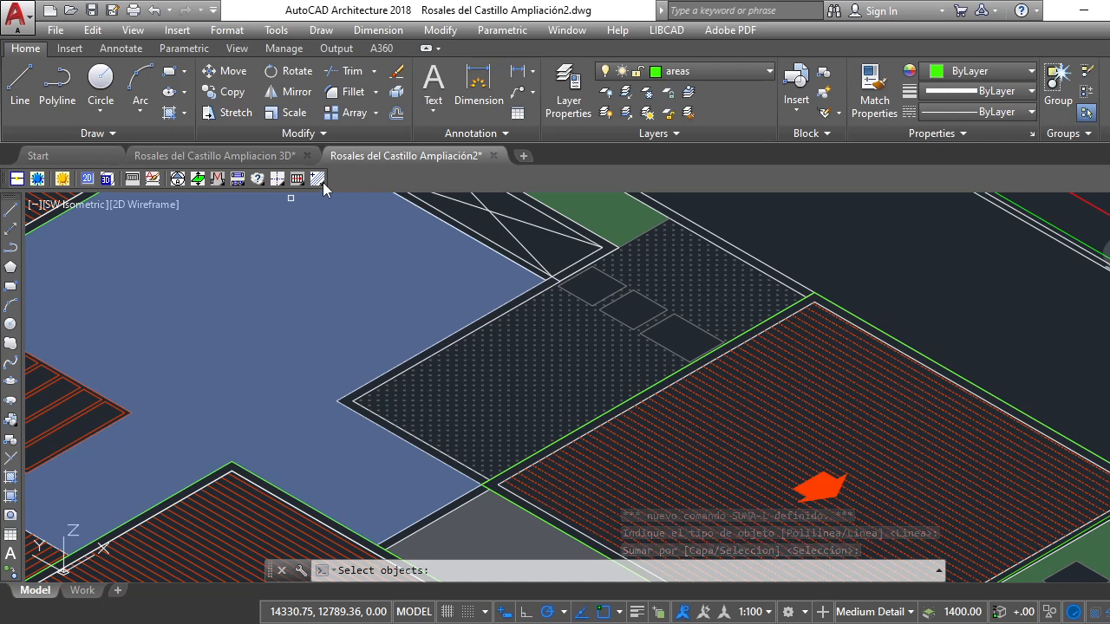
click(322, 184)
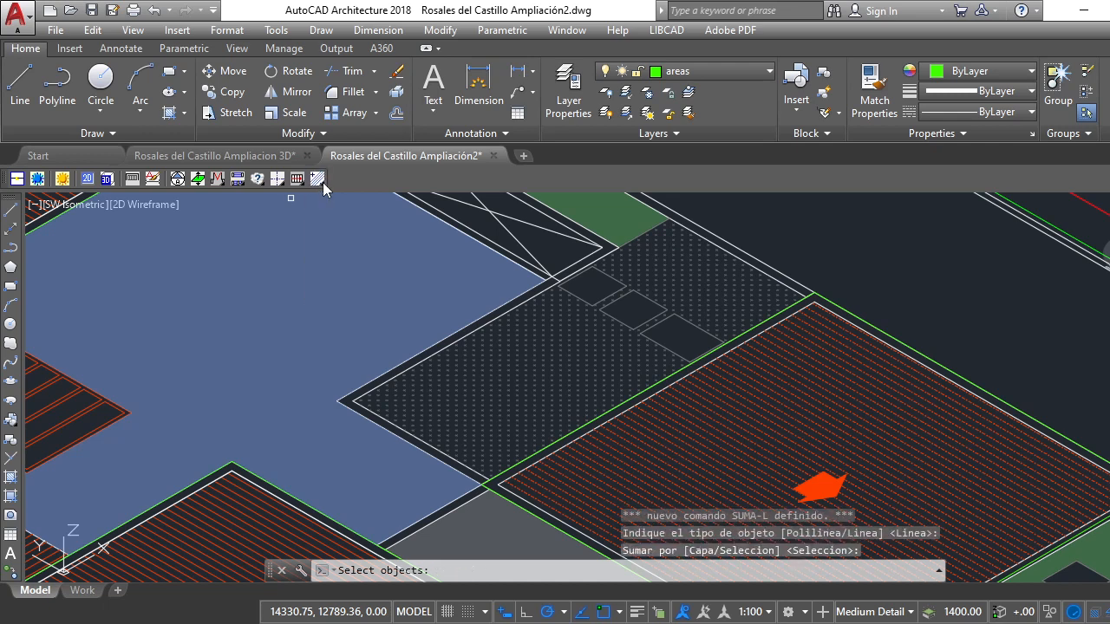
click(323, 184)
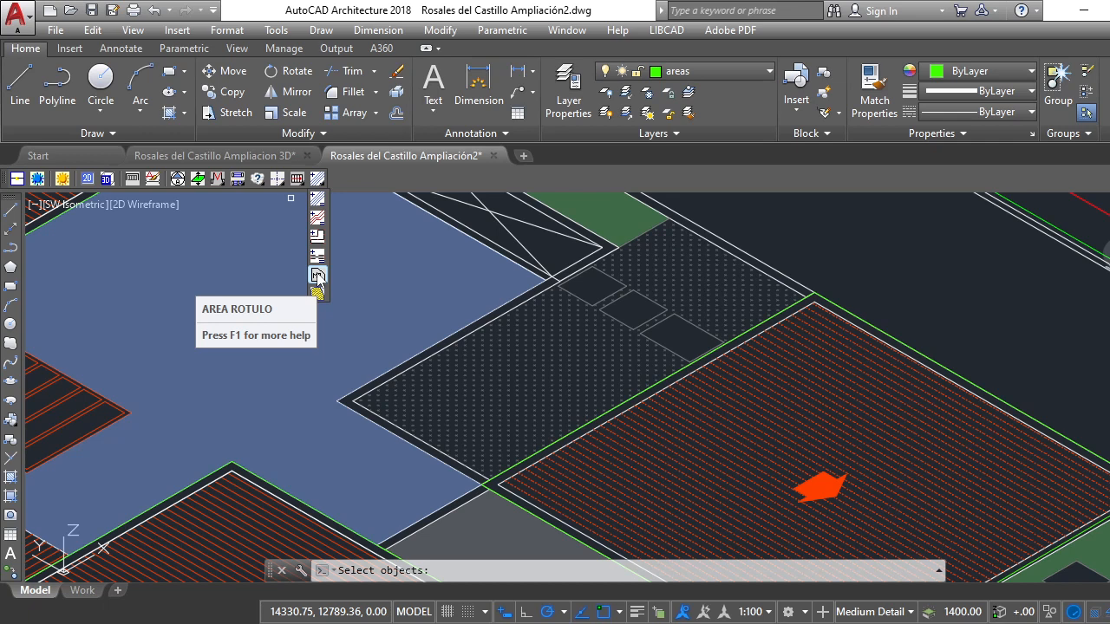
scroll(524, 312, down, 4)
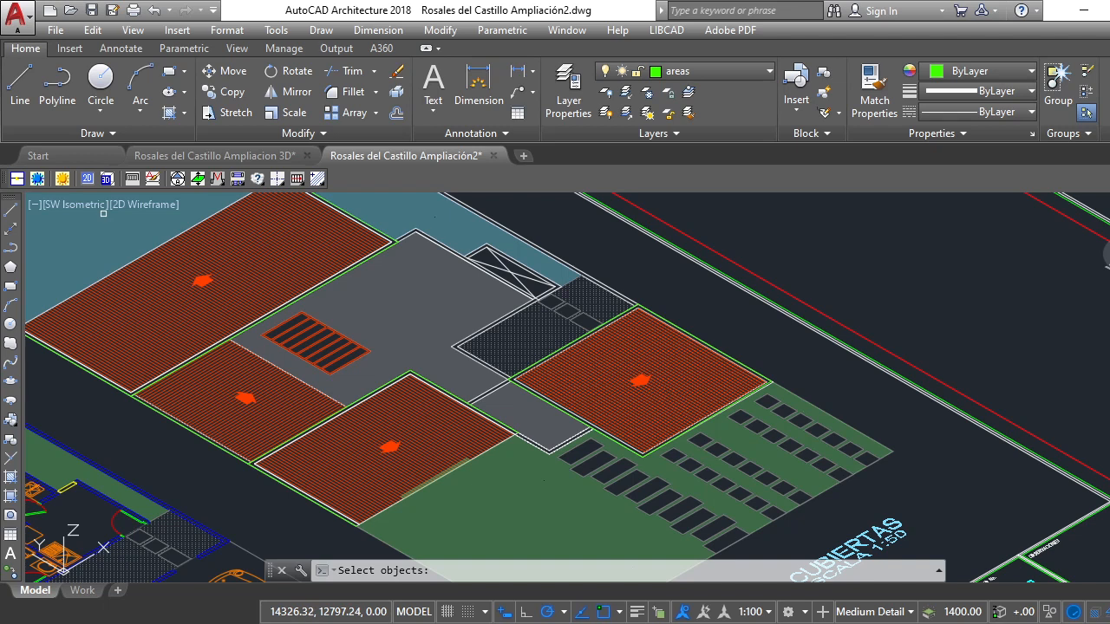
key(Escape)
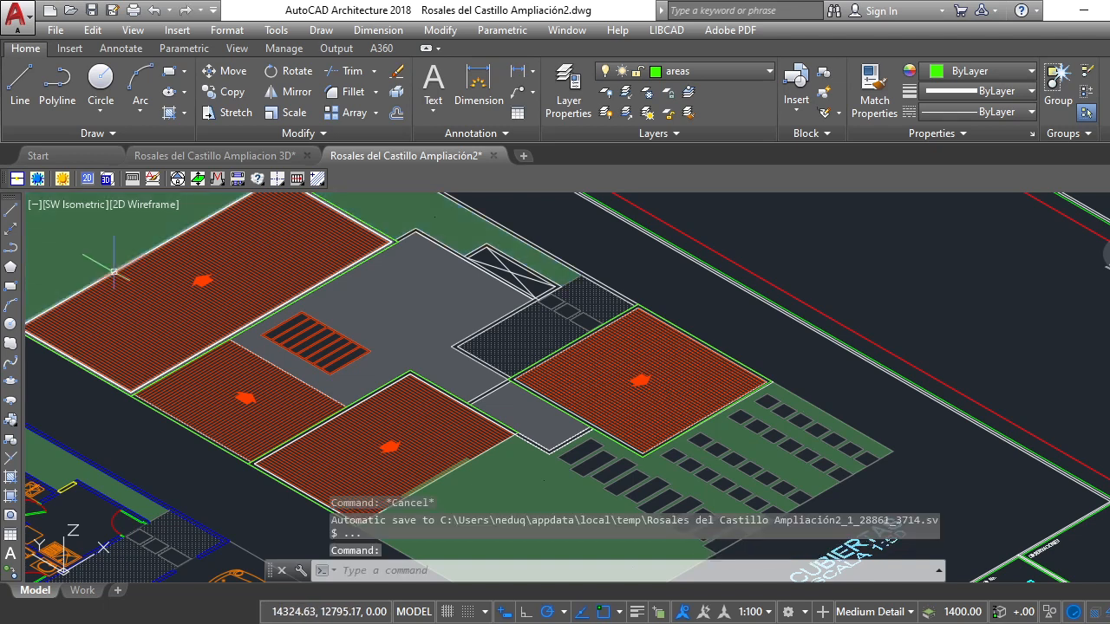
Return the drawing to the Top view and examine the green area outlines placed beyond the elevations sheet
click(81, 205)
click(104, 246)
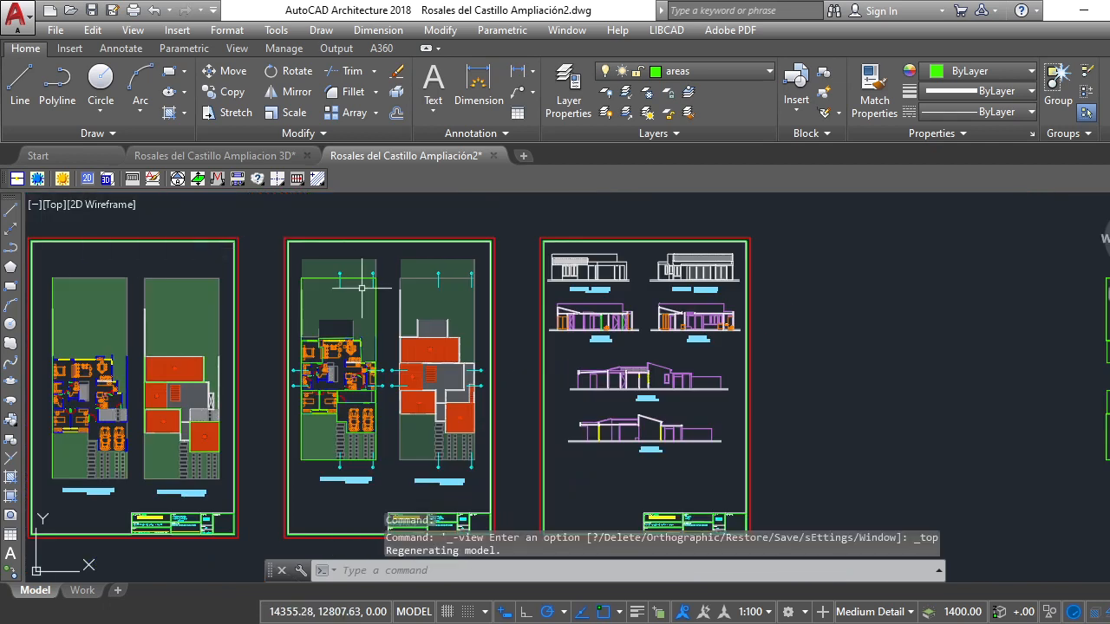
scroll(362, 287, down, 5)
scroll(390, 312, up, 5)
scroll(416, 317, down, 3)
scroll(308, 361, up, 1)
scroll(308, 361, down, 2)
scroll(580, 346, up, 2)
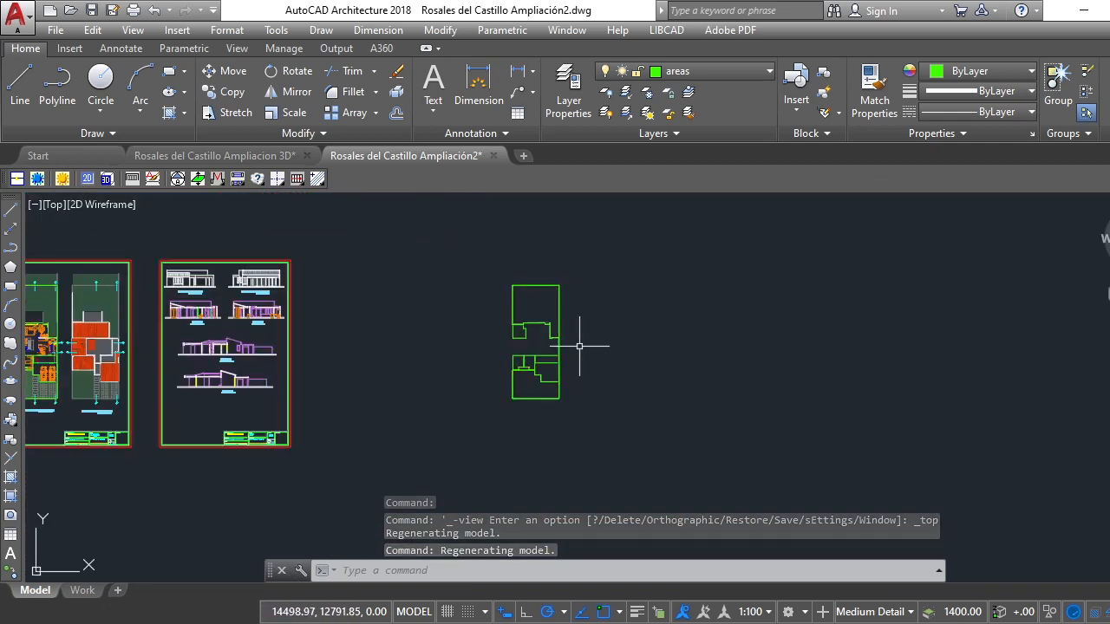
scroll(532, 292, up, 4)
scroll(519, 296, down, 4)
scroll(512, 312, up, 4)
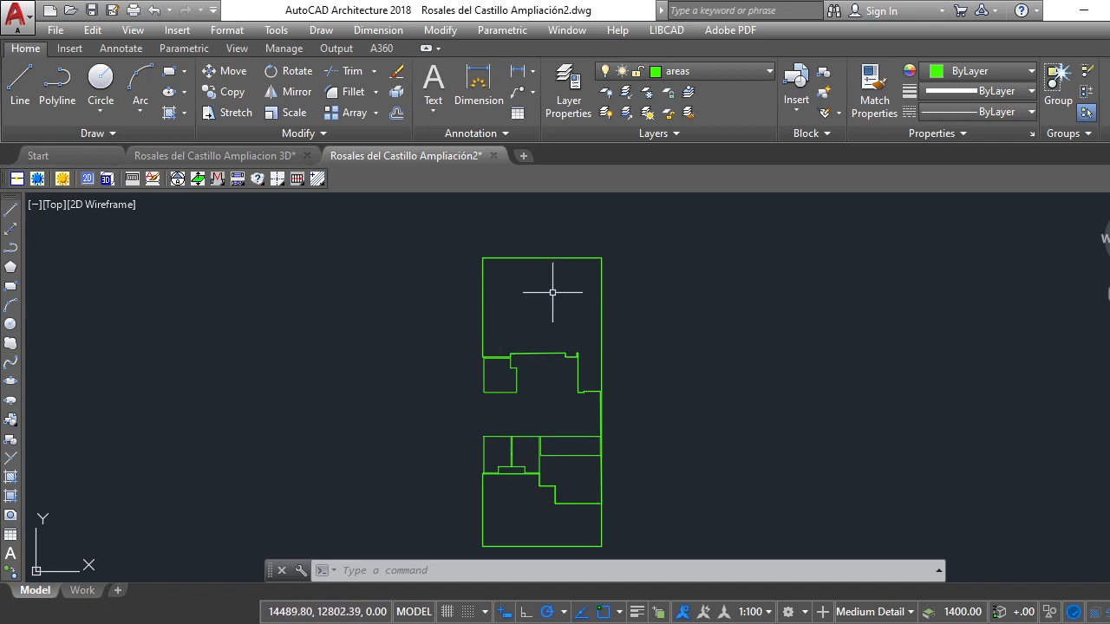
scroll(516, 294, down, 5)
scroll(513, 288, up, 5)
scroll(514, 289, down, 4)
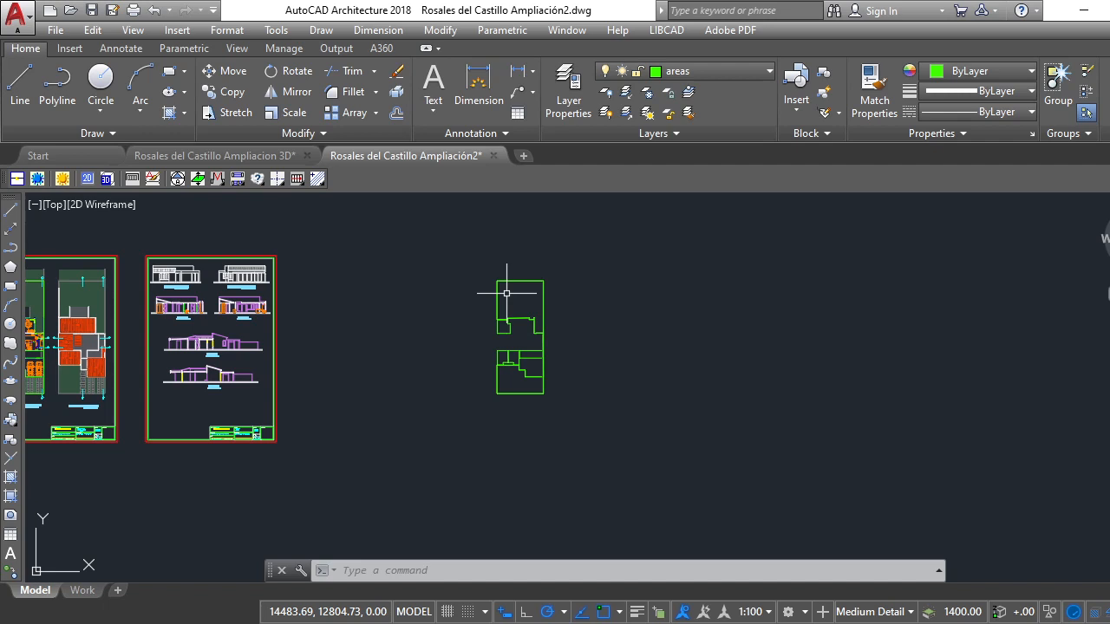
scroll(505, 291, up, 3)
scroll(506, 290, down, 1)
scroll(500, 292, up, 3)
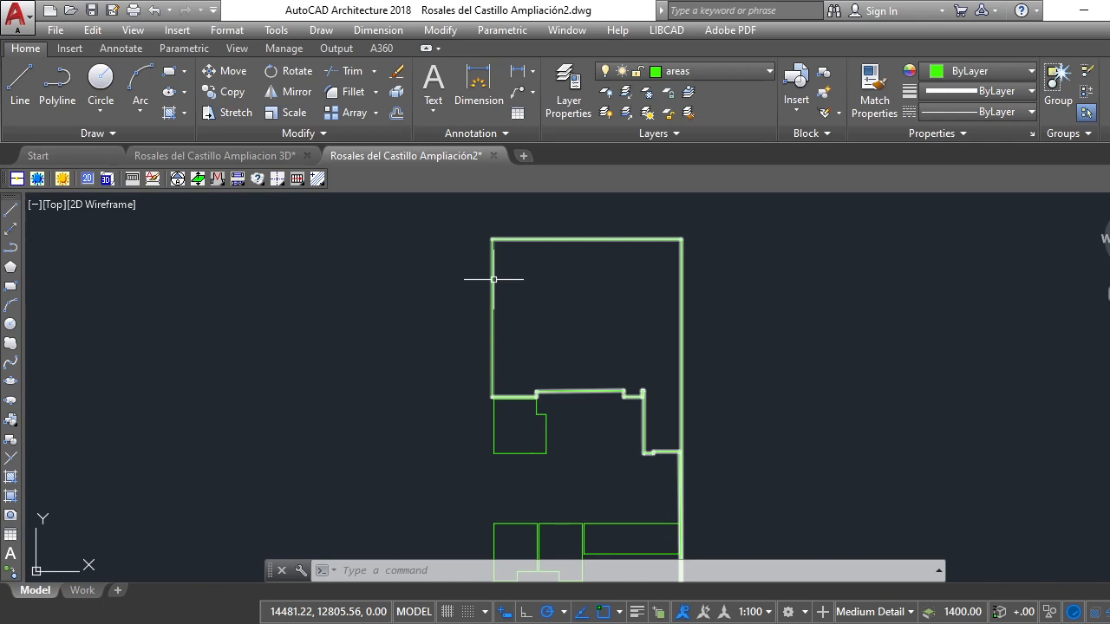
mouse_move(493, 280)
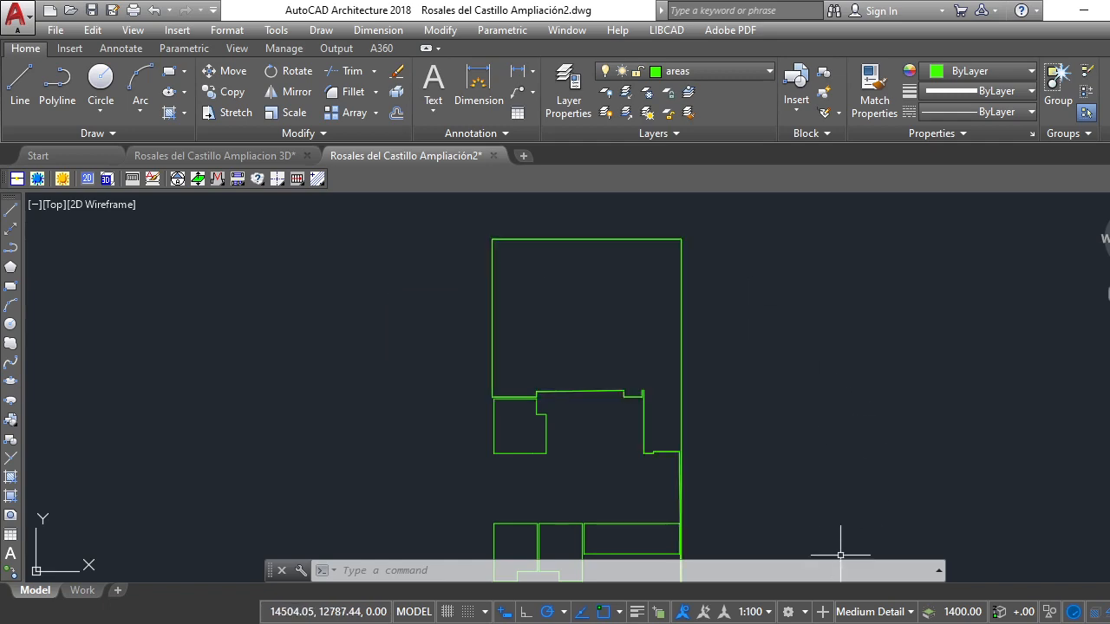
key(alt+Tab)
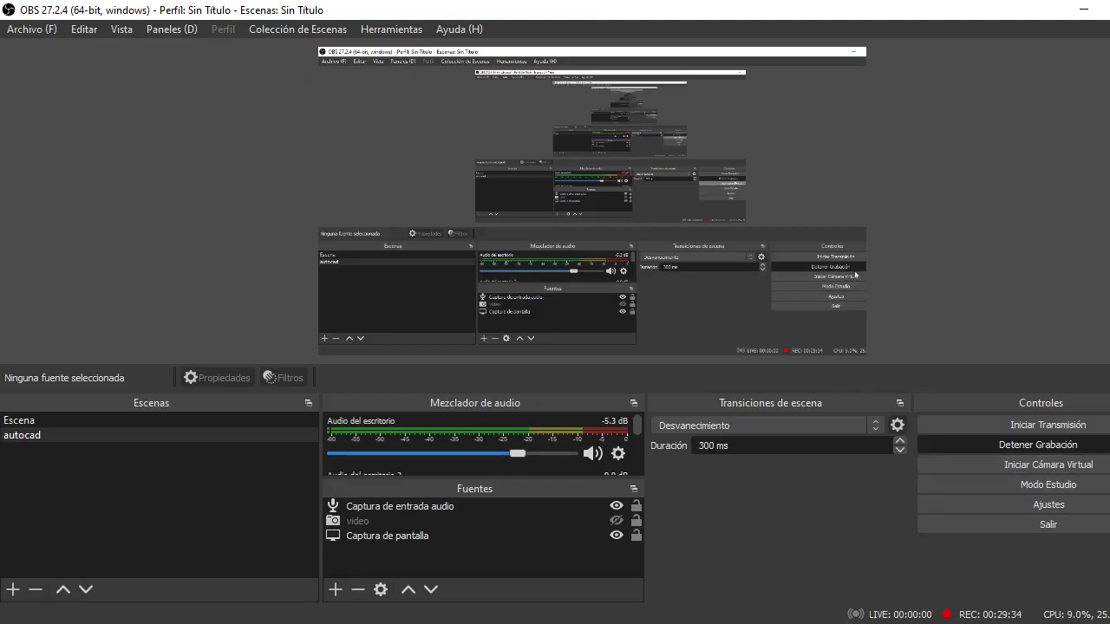